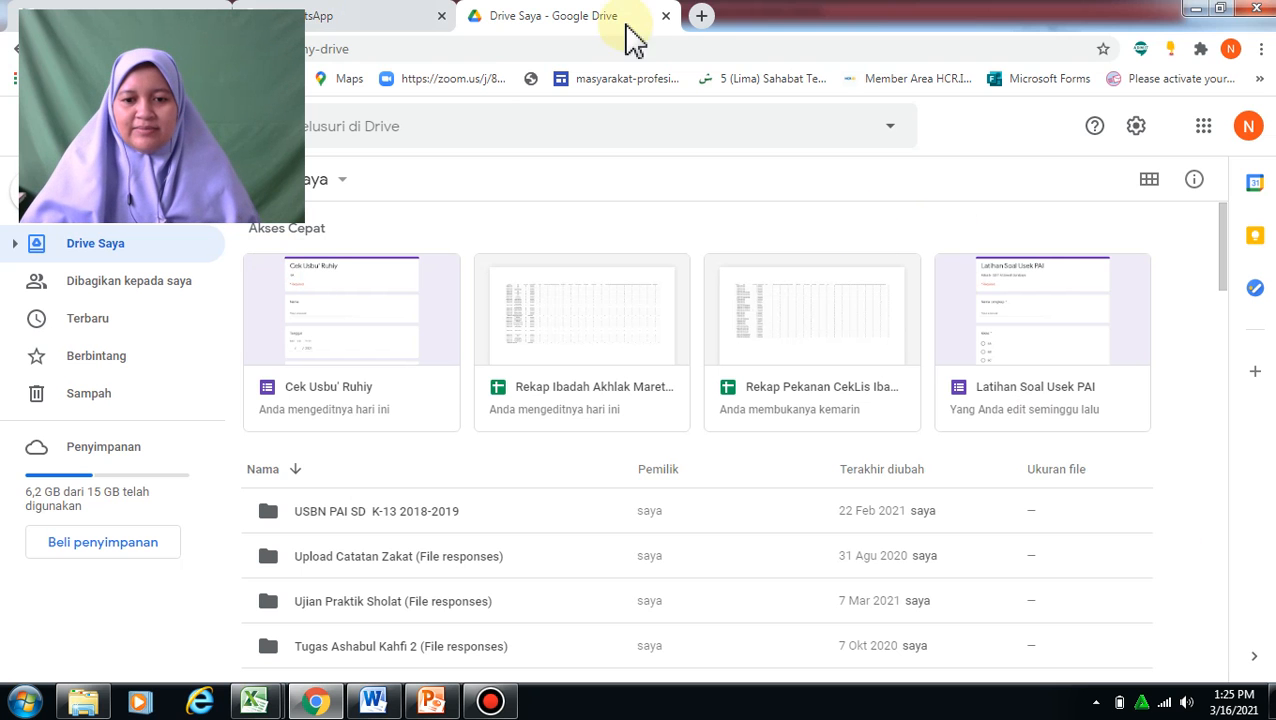
- Open Google Drive in a new browser tab and create a new blank Google Form
left_click(704, 16)
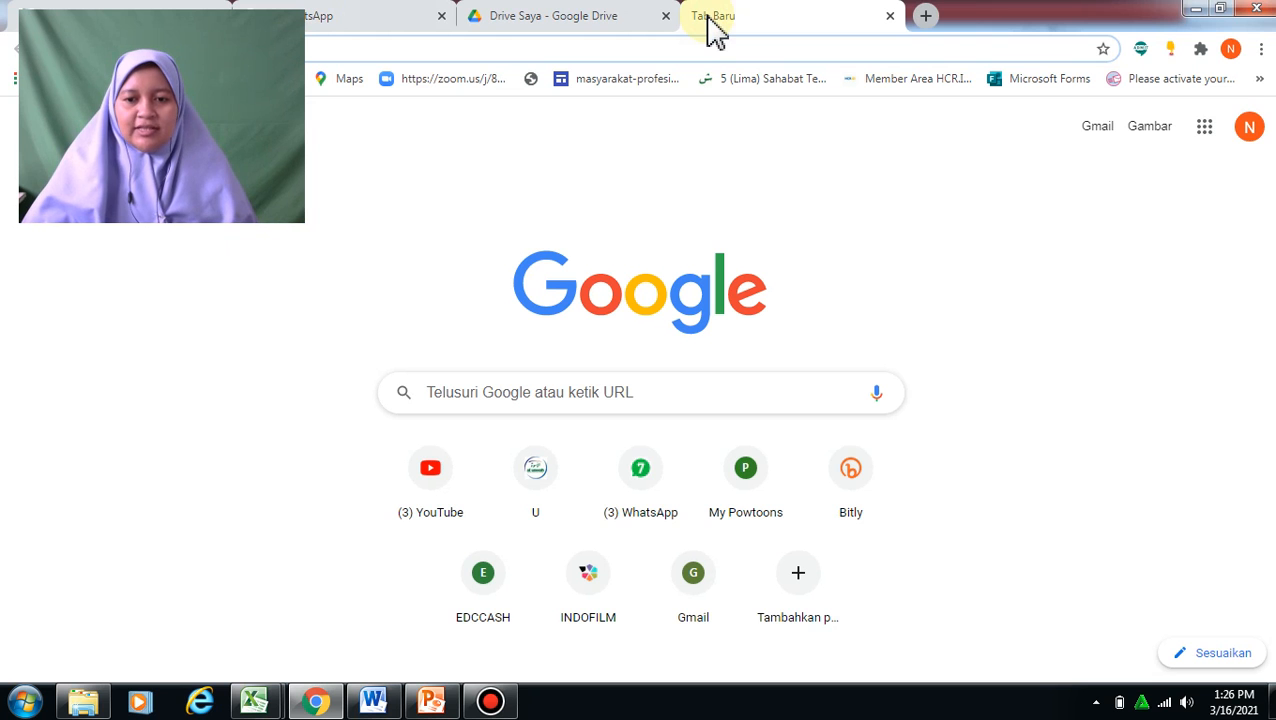
left_click(1204, 128)
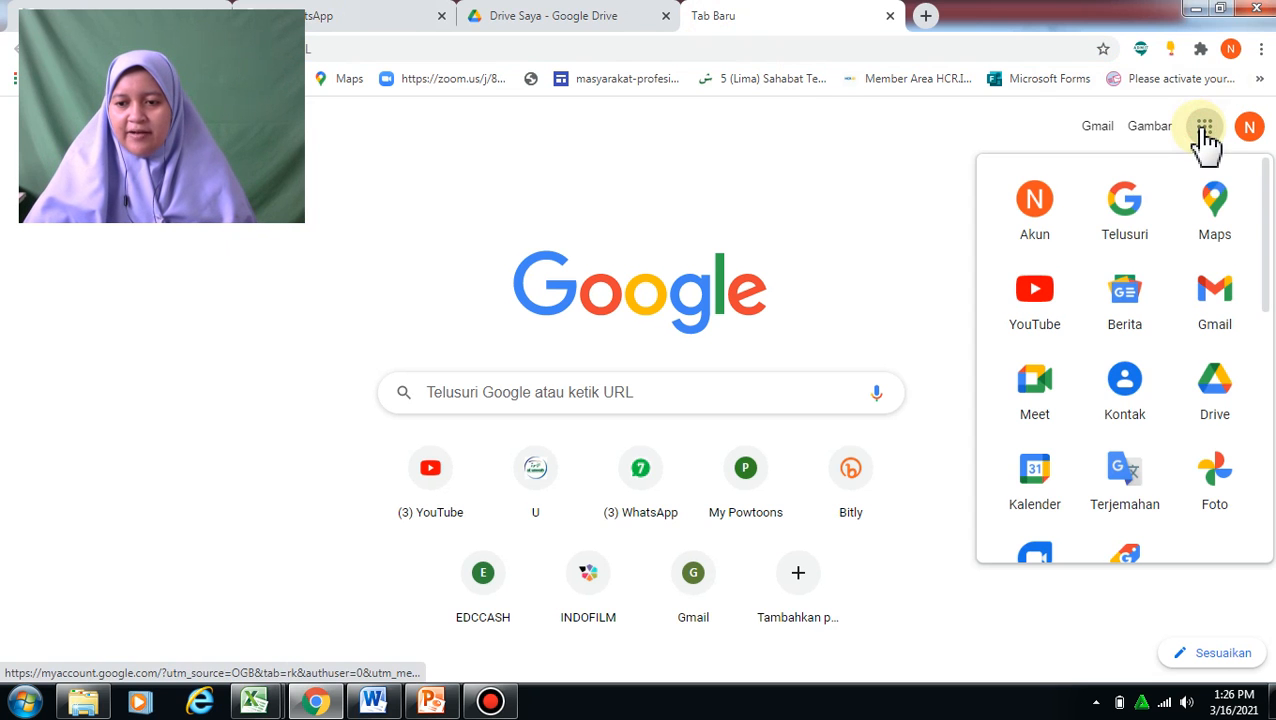
left_click(1211, 392)
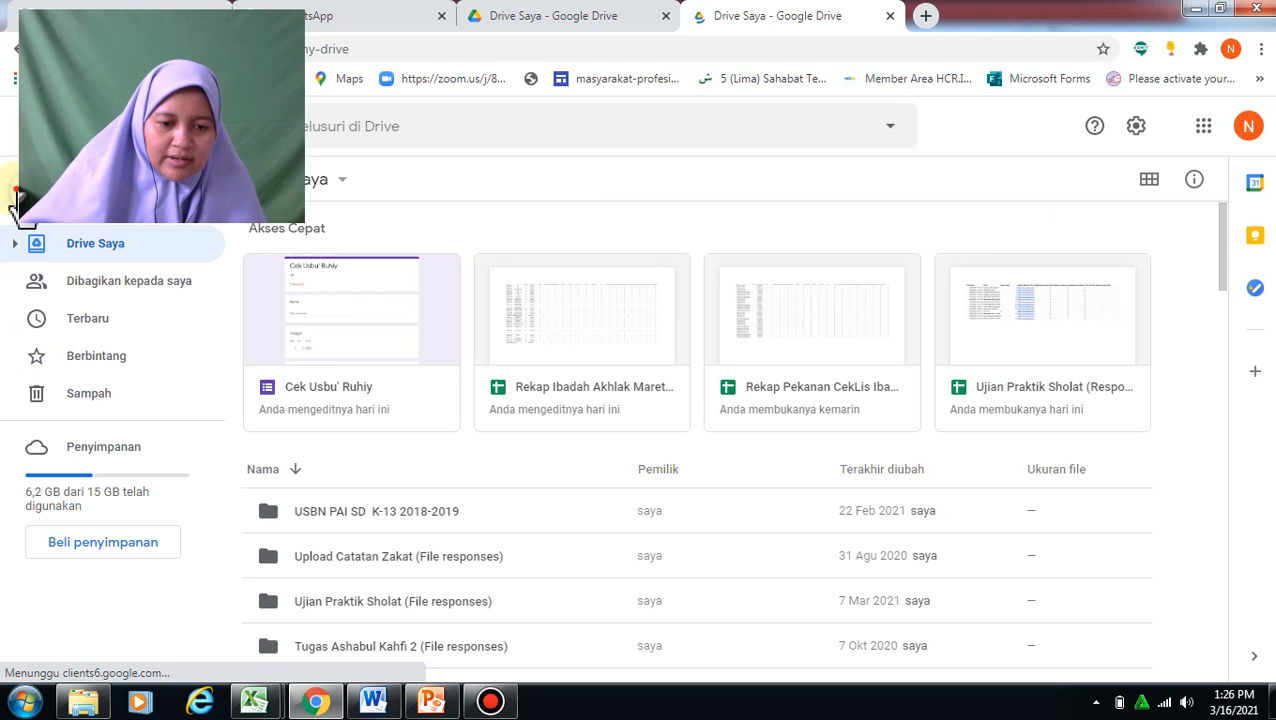
left_click(16, 200)
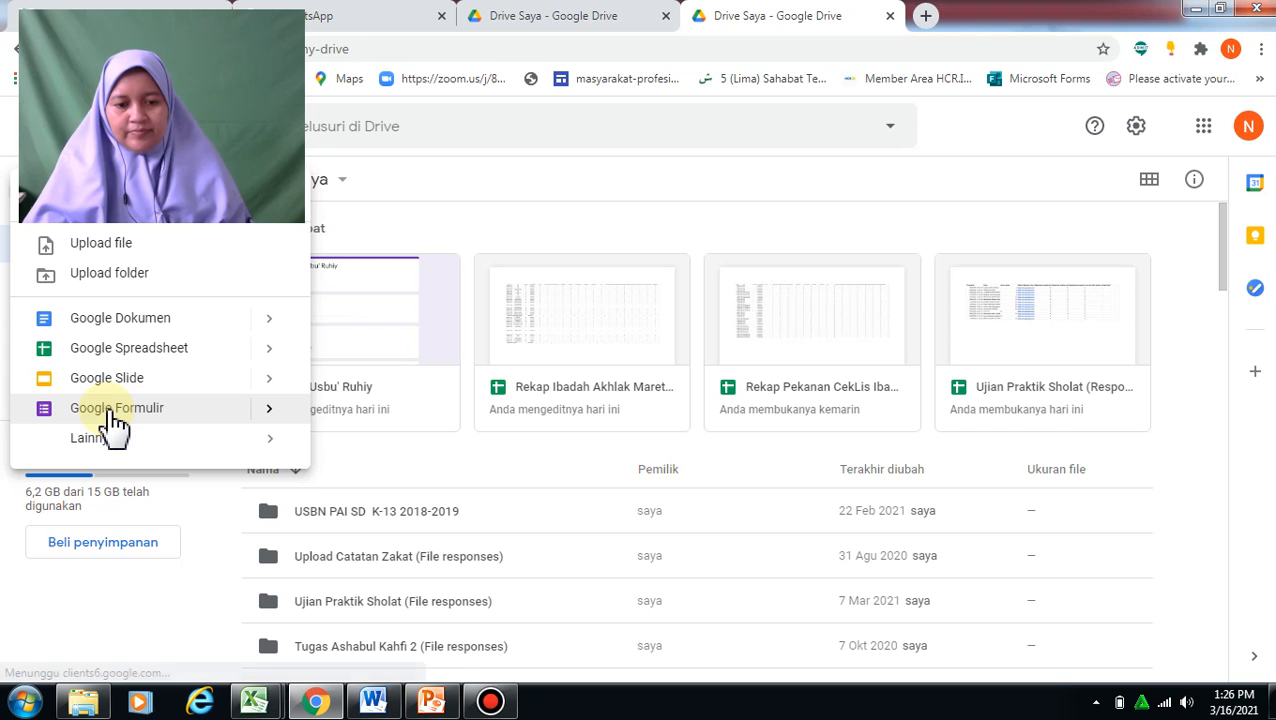
left_click(226, 416)
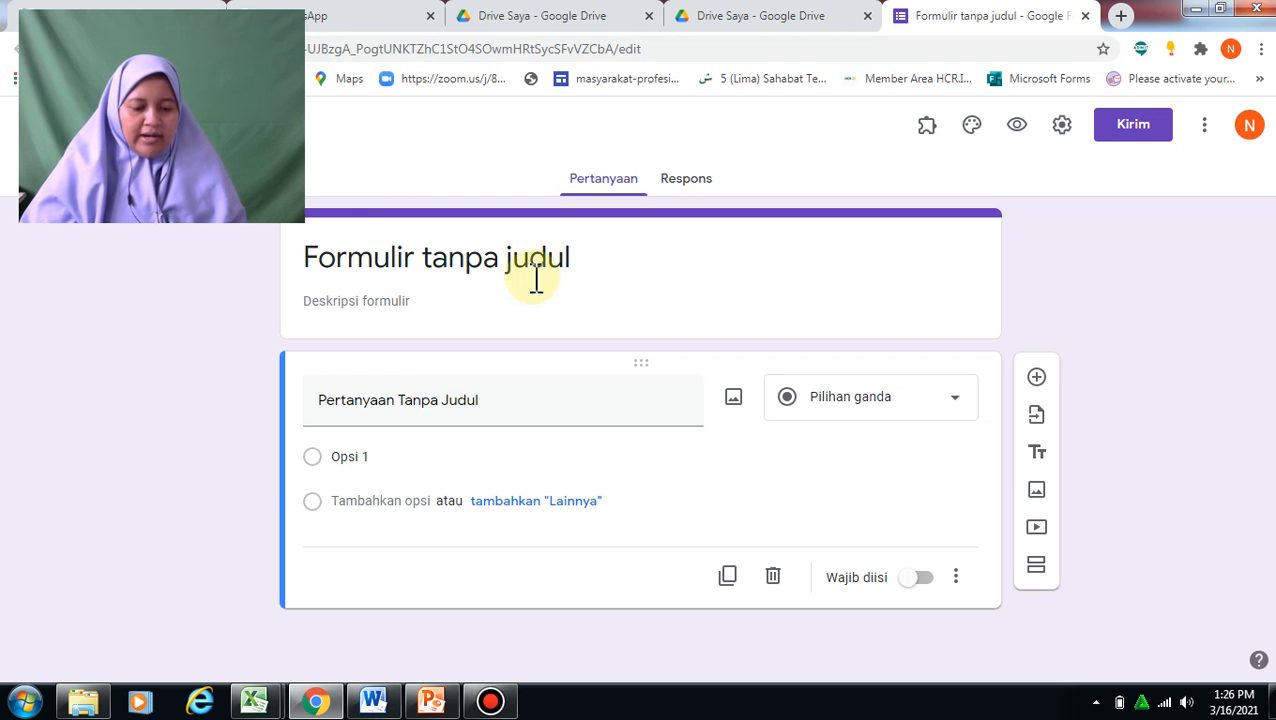
- Title the form "Cek Usbu' Ruhiy" and enter "Kelas 6A" as its description
left_click(521, 254)
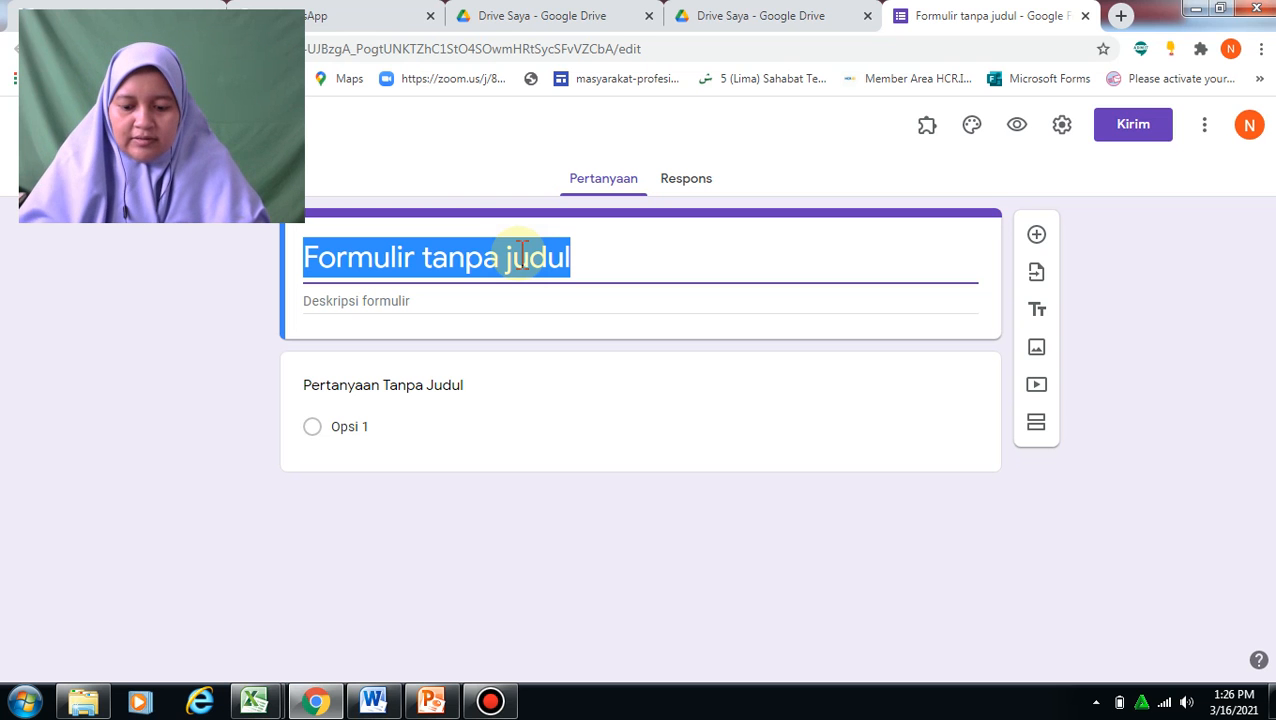
type("Usbu")
key("BackSpace")
key("BackSpace")
key("BackSpace")
key("BackSpace")
type("Cek Eu")
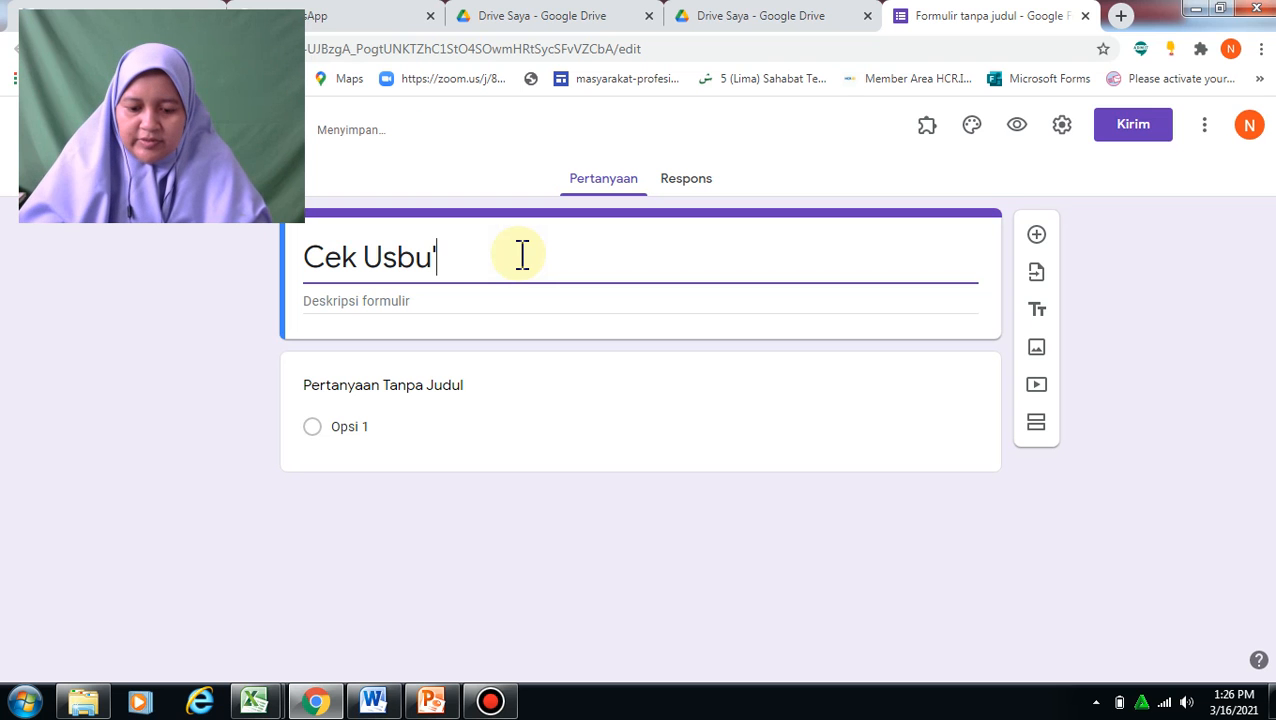
type("' Ruhiy")
left_click(394, 303)
type("Kelas 6A")
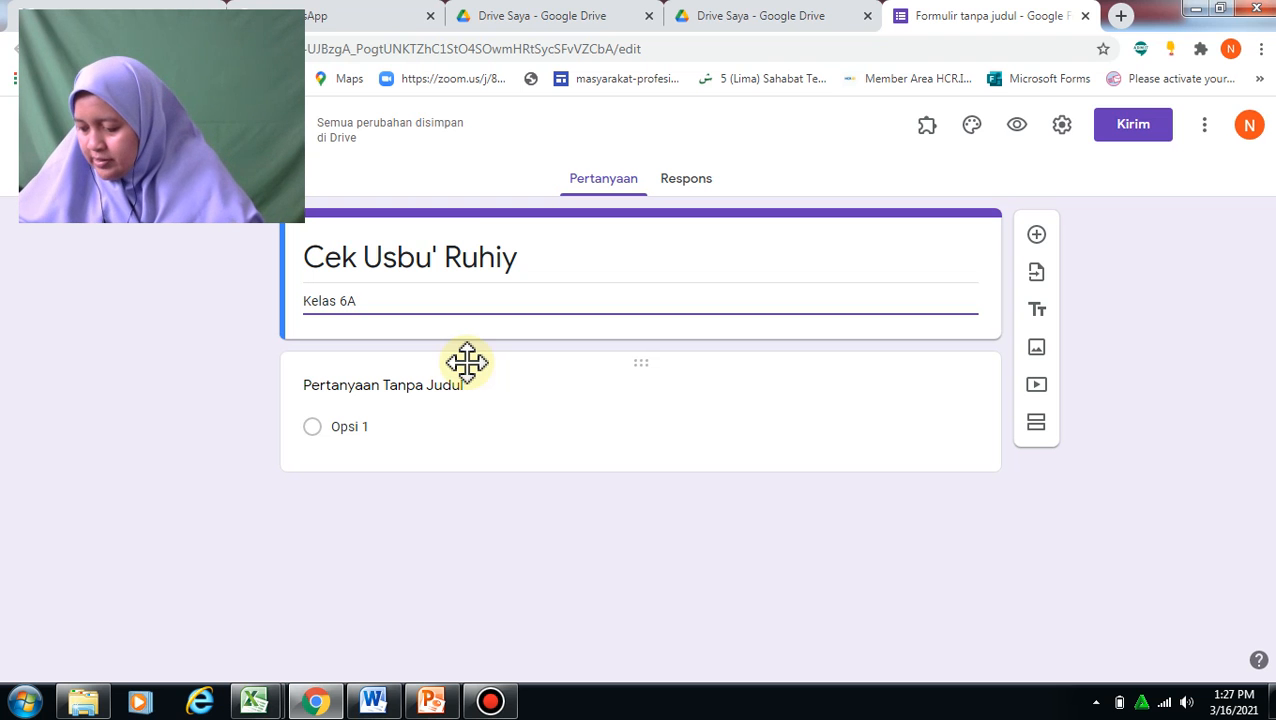
- Name the first question "Nama Lengkap" and set its answer type to Jawaban singkat
left_click(345, 403)
left_click(360, 395)
type("Nama Lengkap")
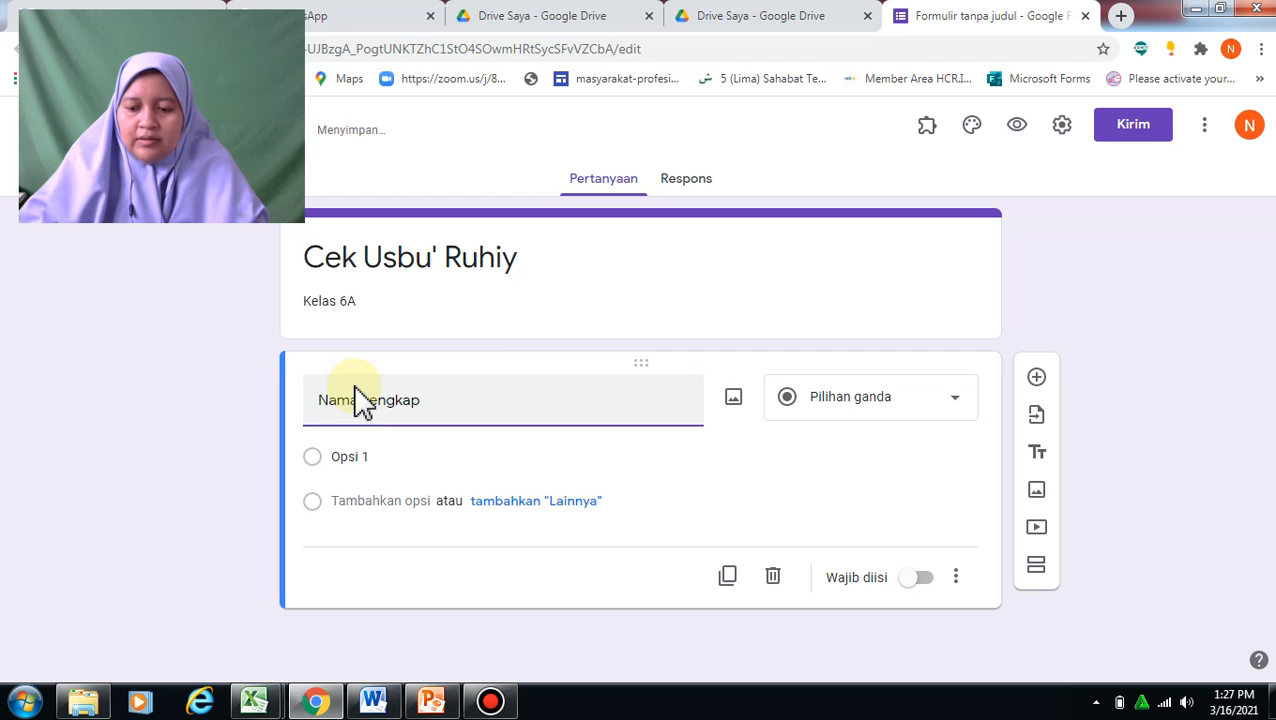
left_click(855, 418)
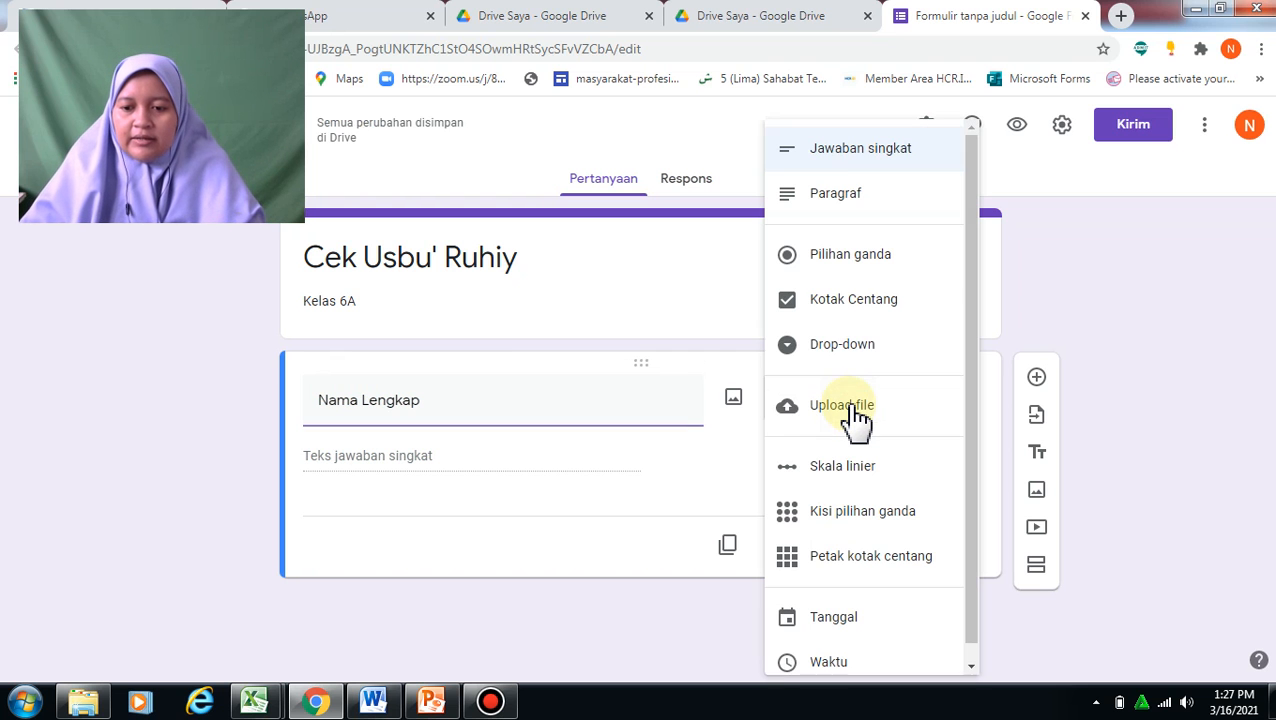
left_click(847, 150)
left_click(1201, 352)
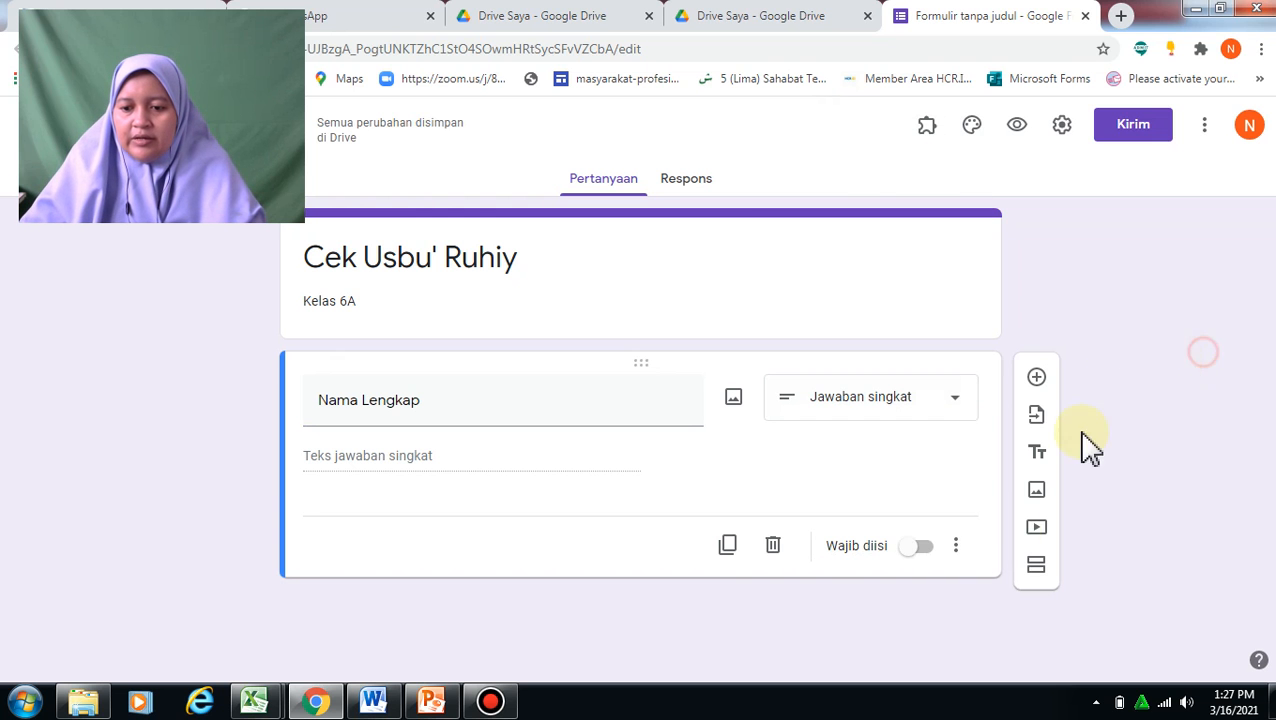
- Add a short-answer question "Nomor absen" below Nama Lengkap and make it required
left_click(1036, 380)
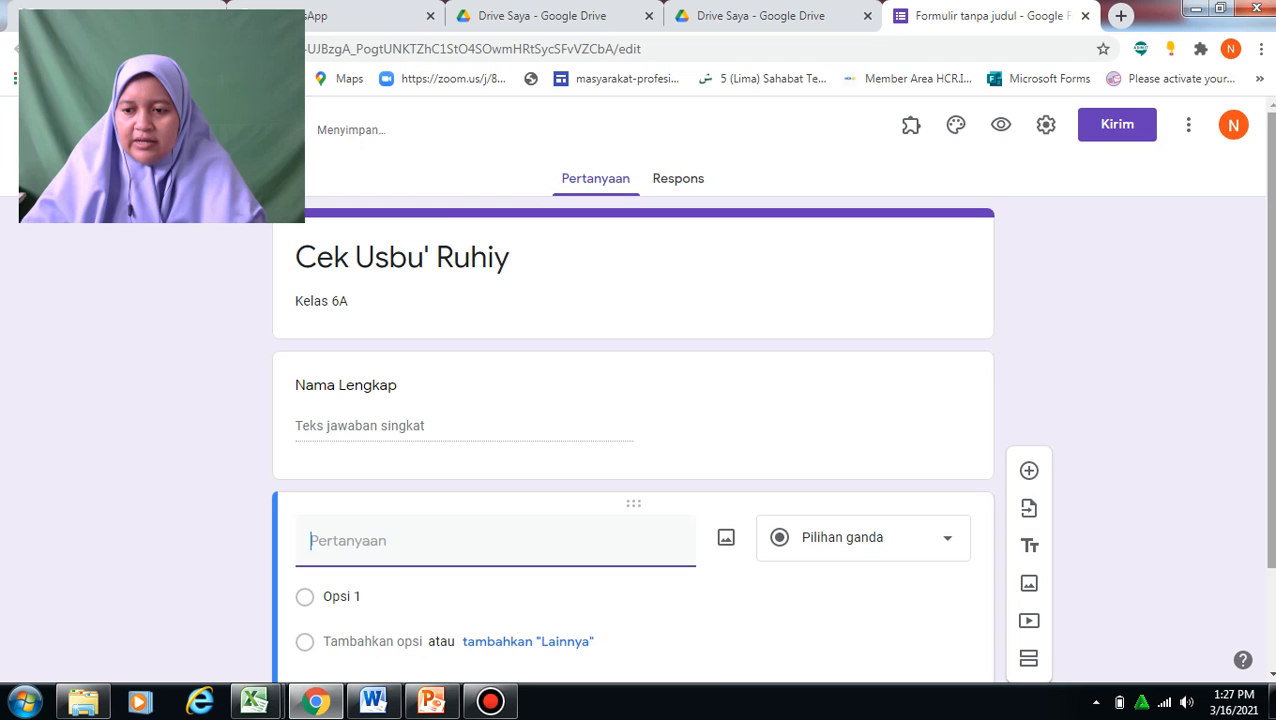
type("Nomor absen")
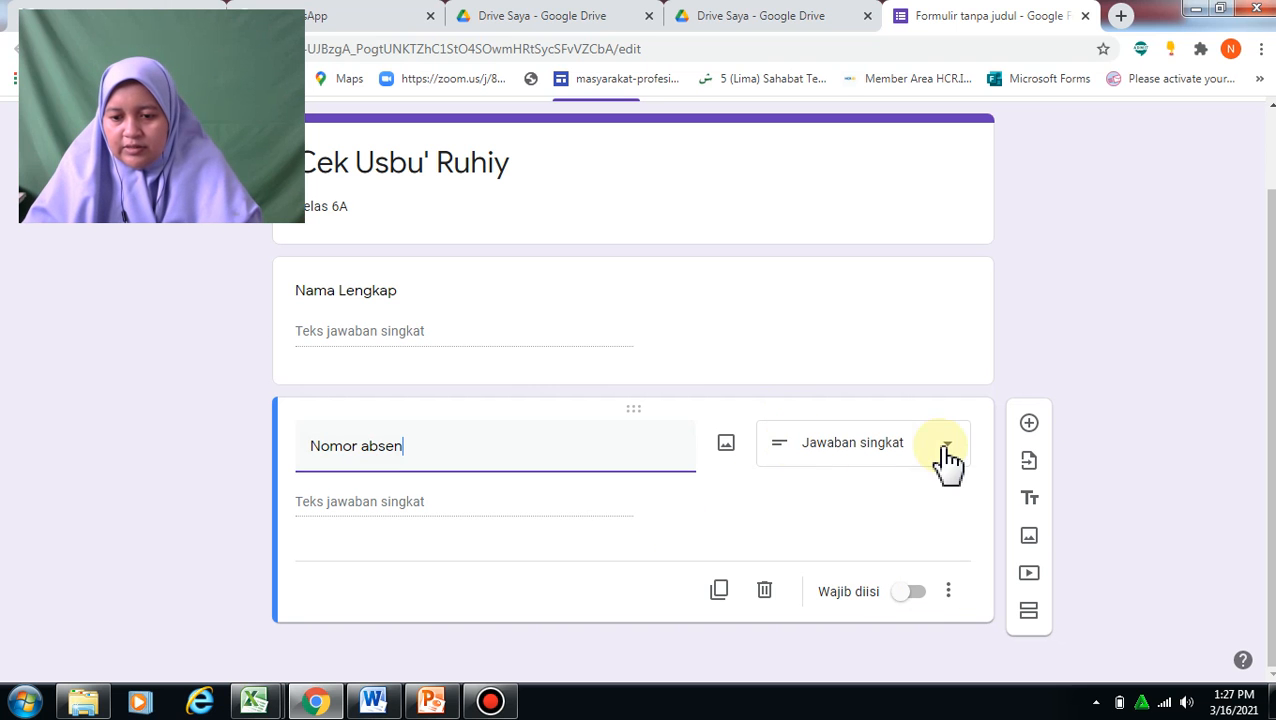
left_click(912, 592)
- Make the Nama Lengkap question required and return to the Nomor absen question
left_click(633, 270)
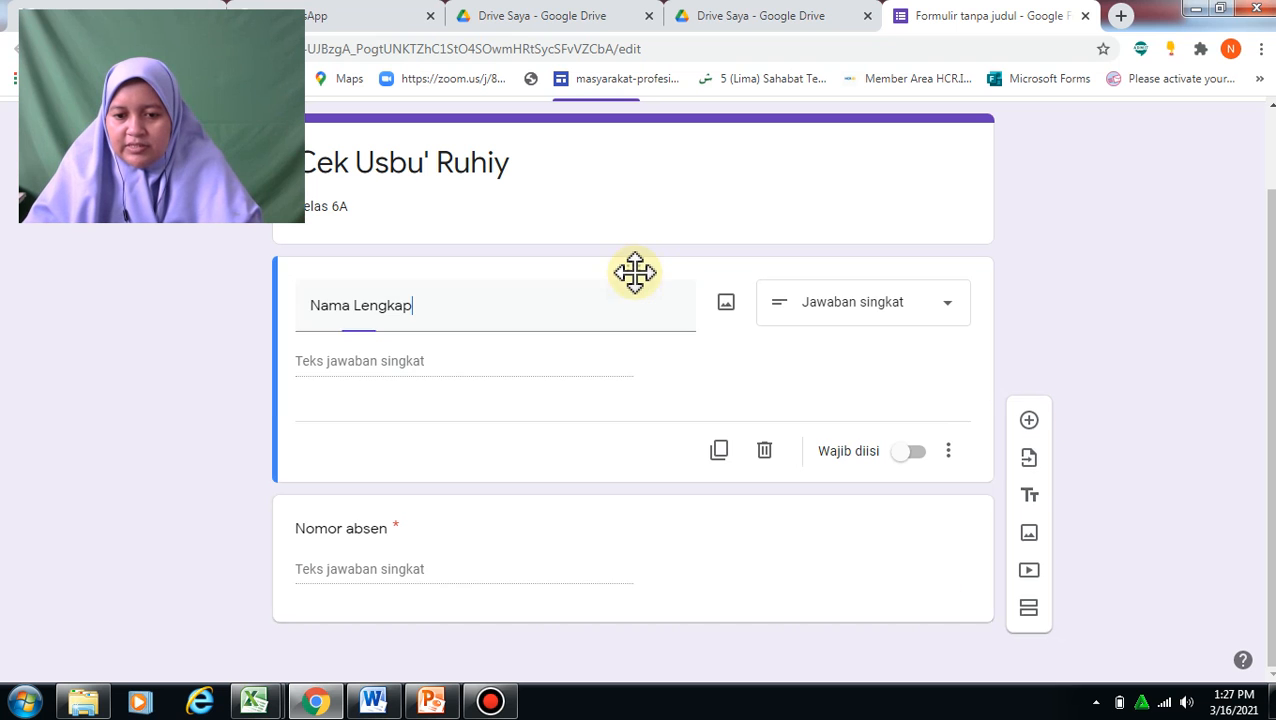
left_click(912, 454)
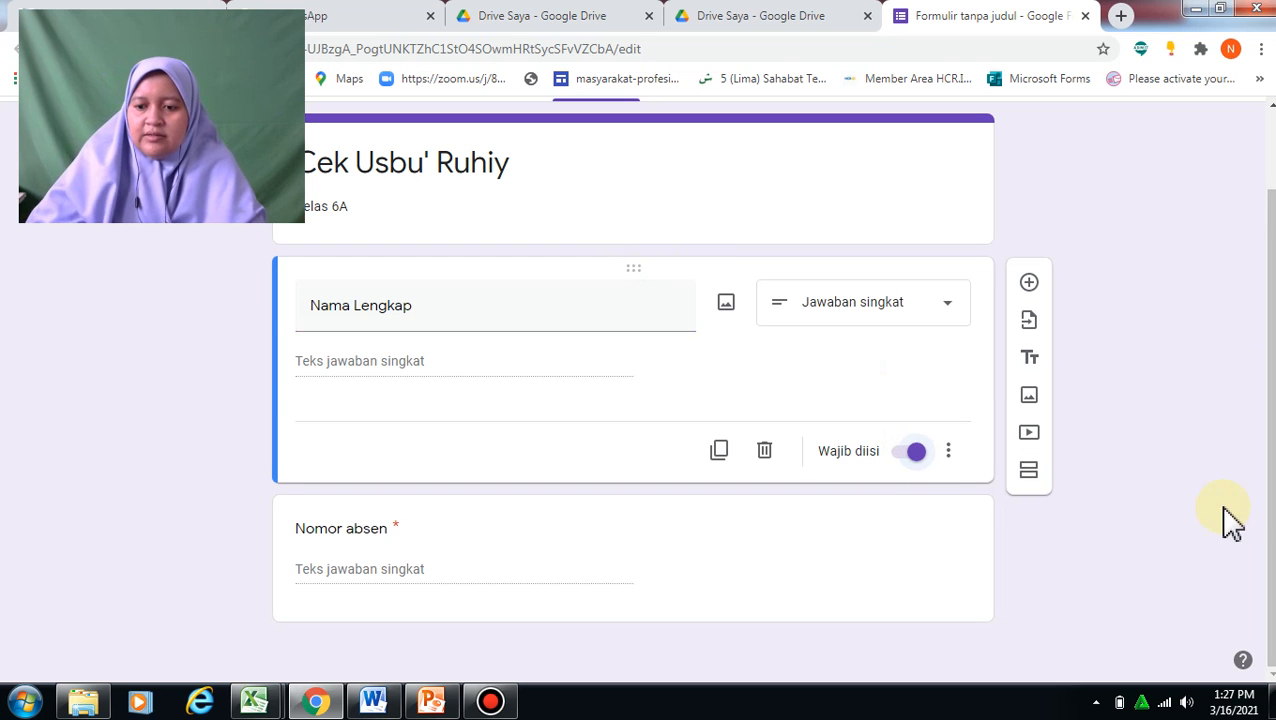
left_click(636, 578)
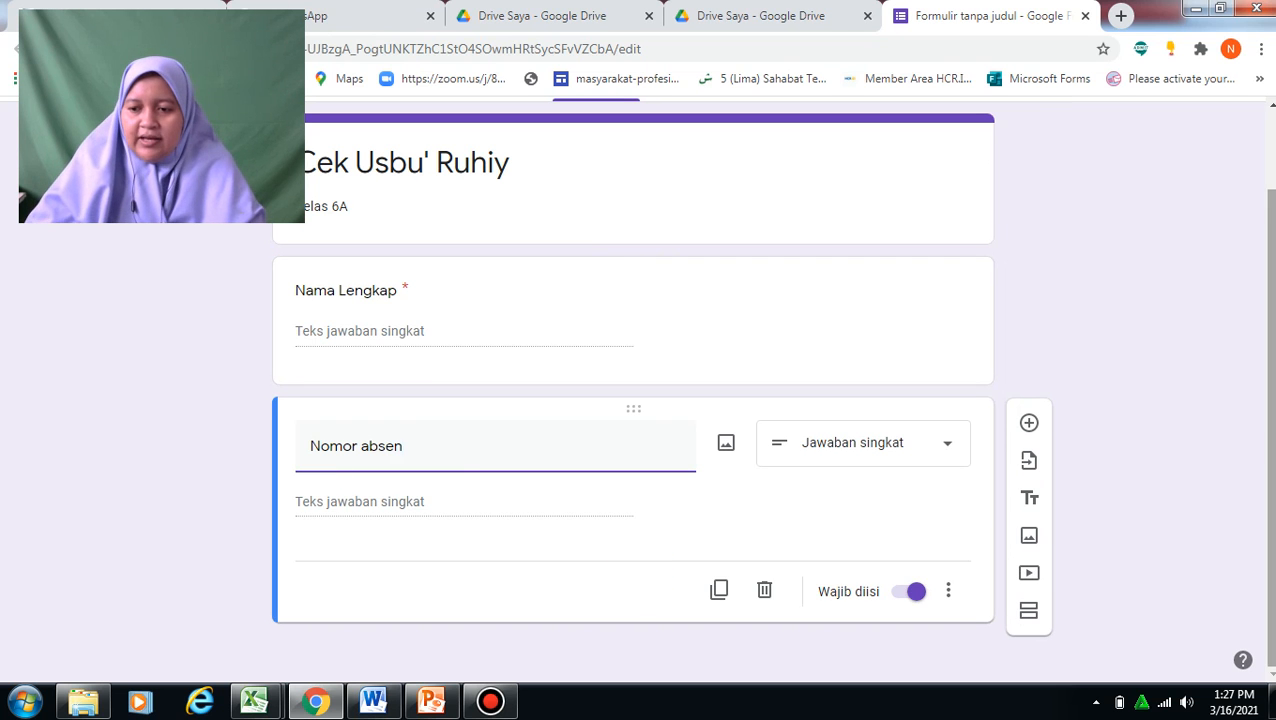
- Change the form title to "Form Kehadiran Buka Bersama"
scroll(1266, 320, "up", 1)
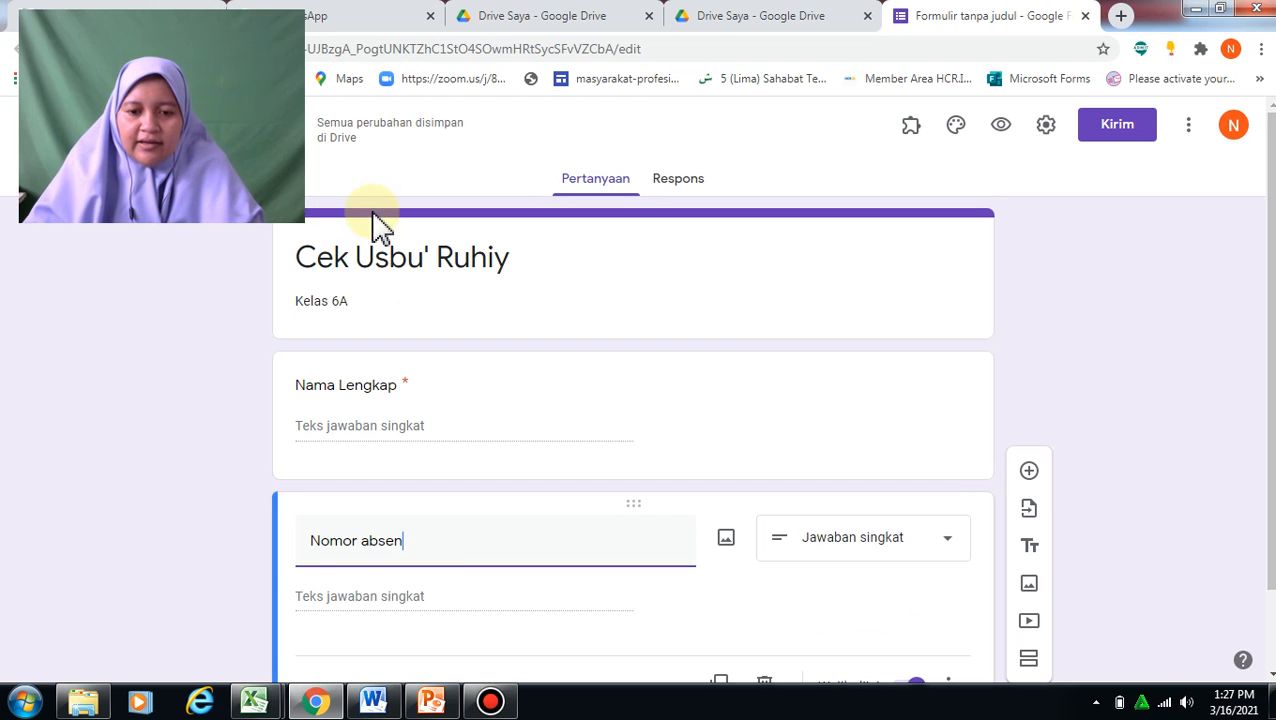
left_click(362, 256)
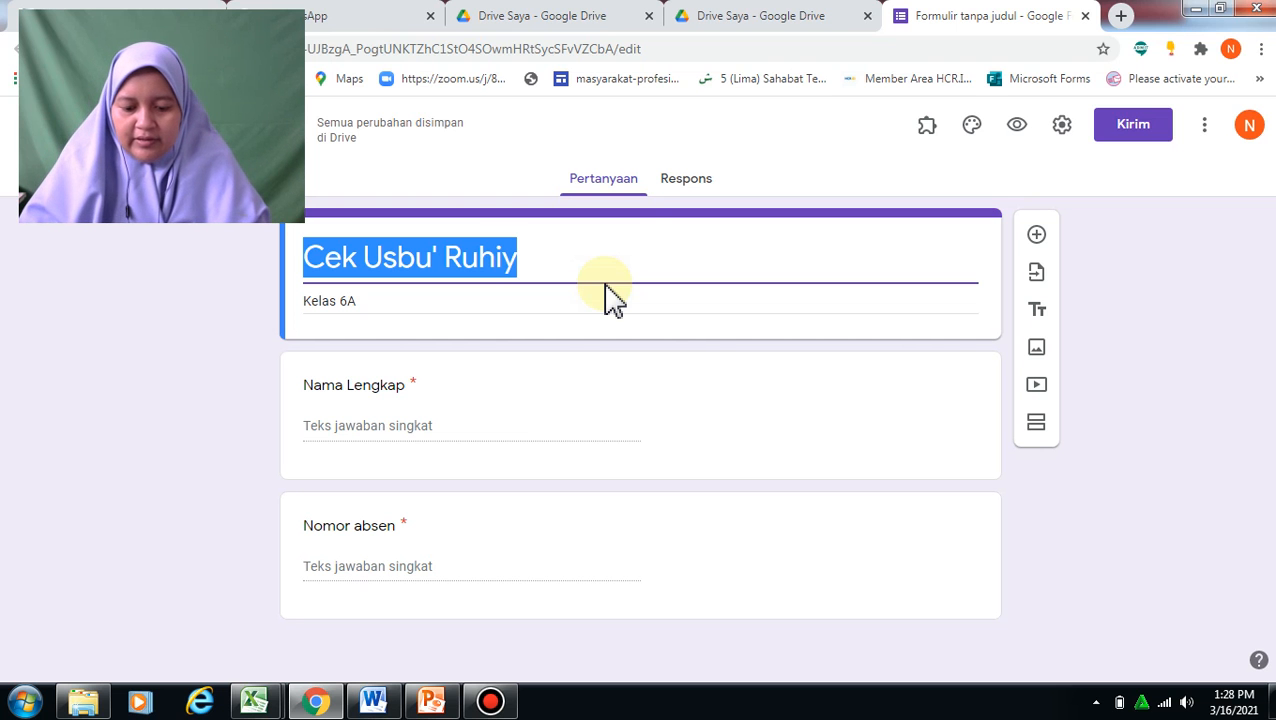
type("Peni")
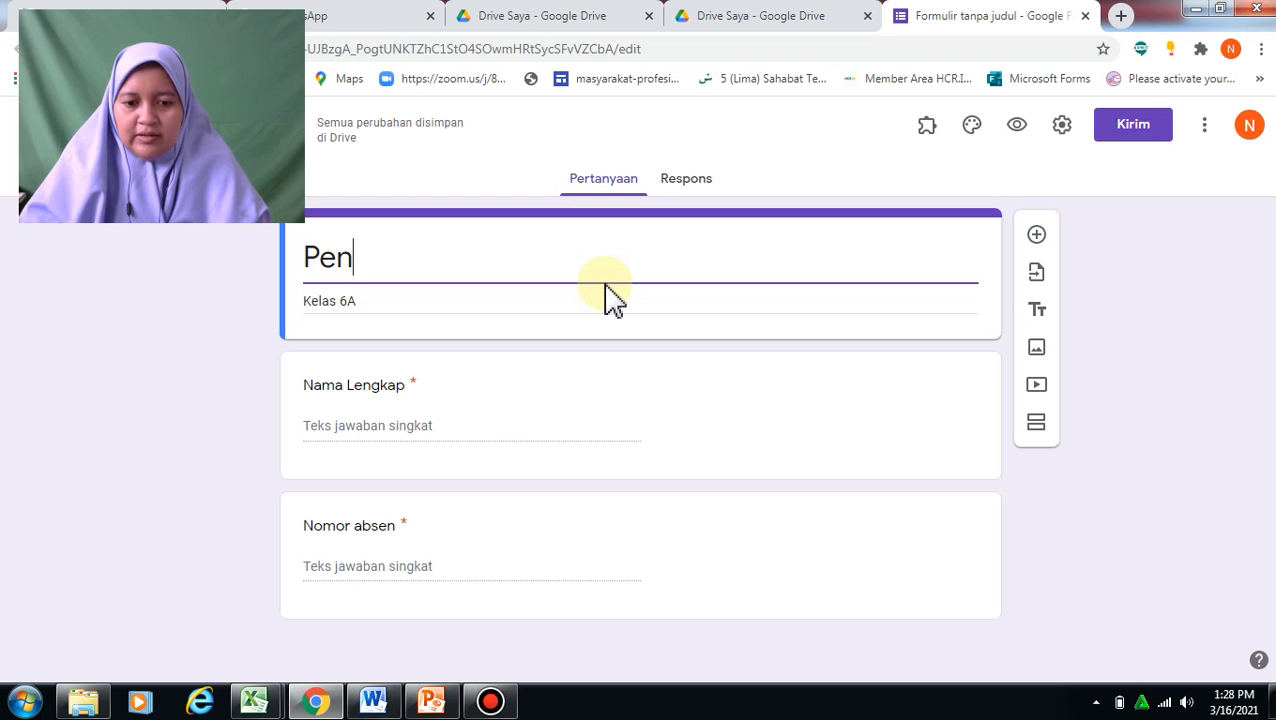
key("BackSpace")
key("BackSpace")
key("BackSpace")
type("Fi")
type("orm Kehadi")
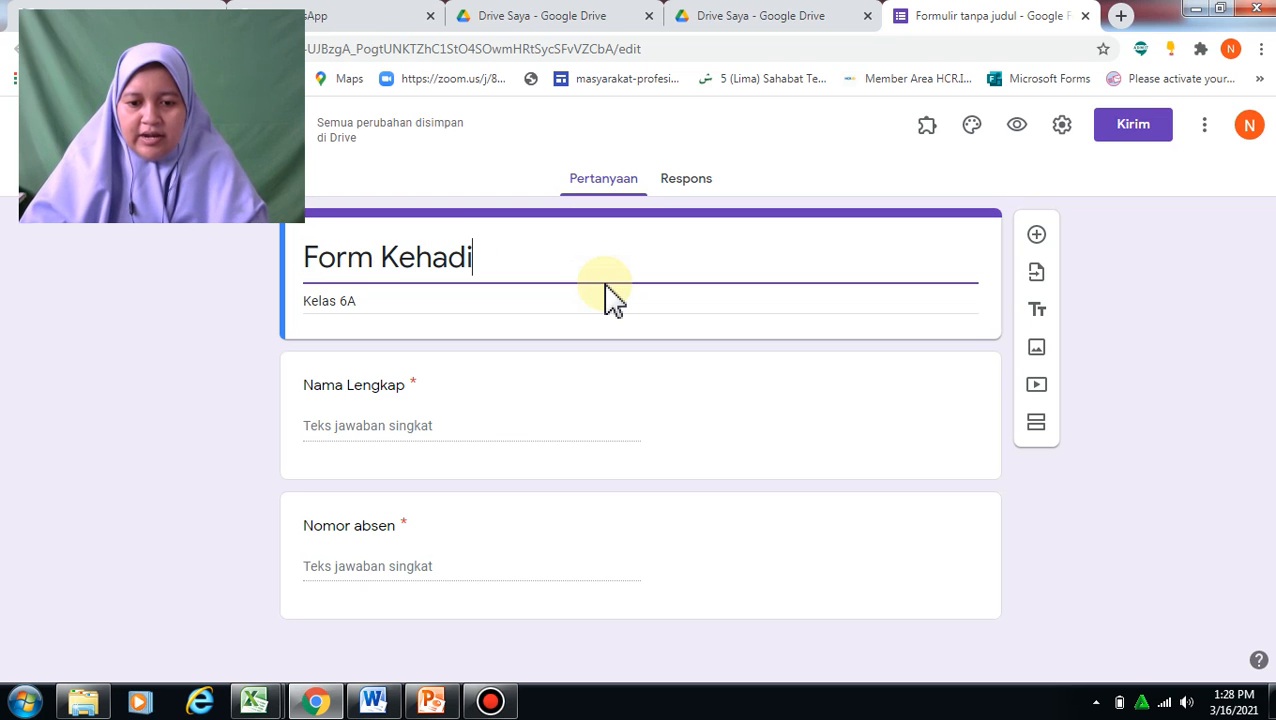
type("ran Buka")
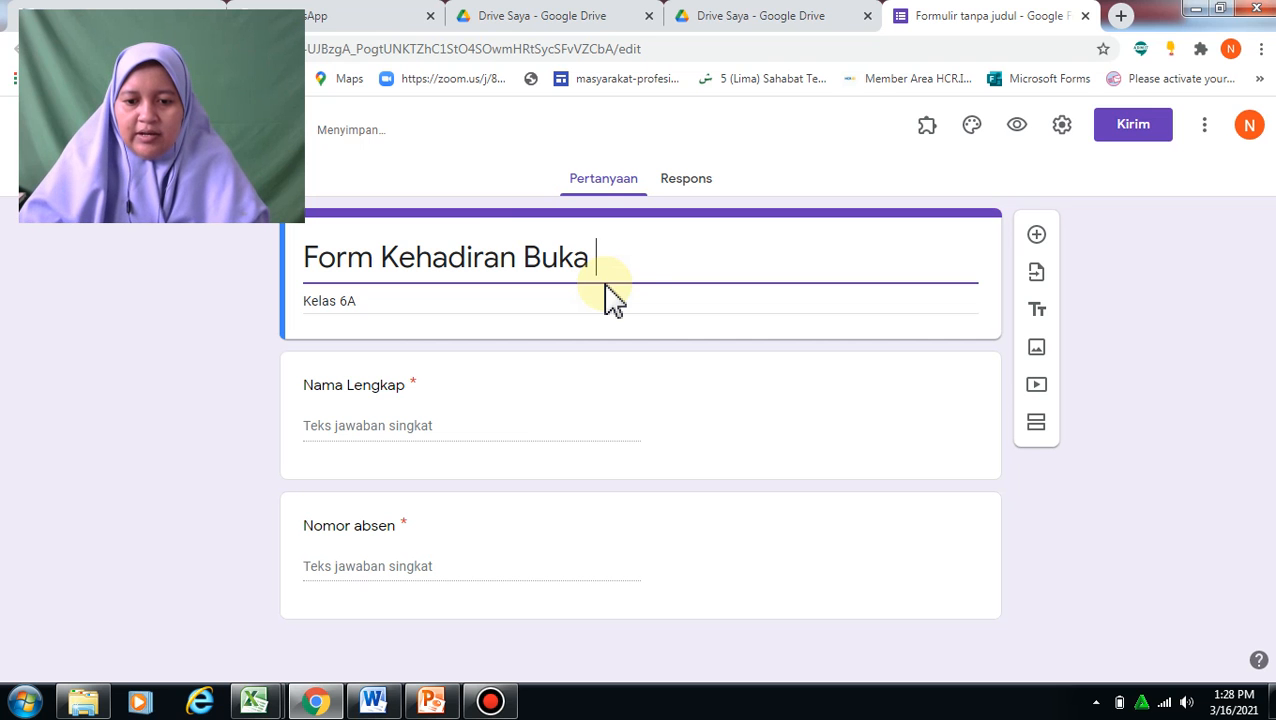
type(" Bersama")
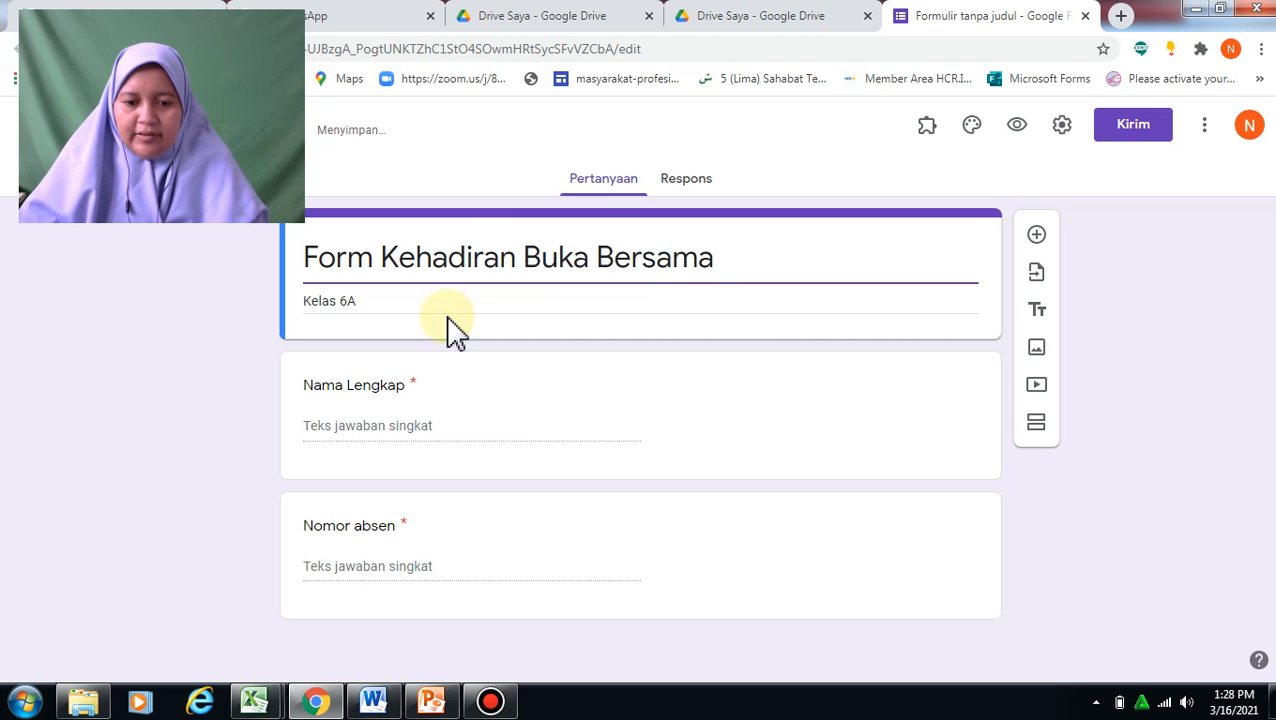
- Replace the form description with "MABAR KELAS 6 - SDIT AL USWAH SURABAYA"
triple_click(370, 307)
type("Kelas 6")
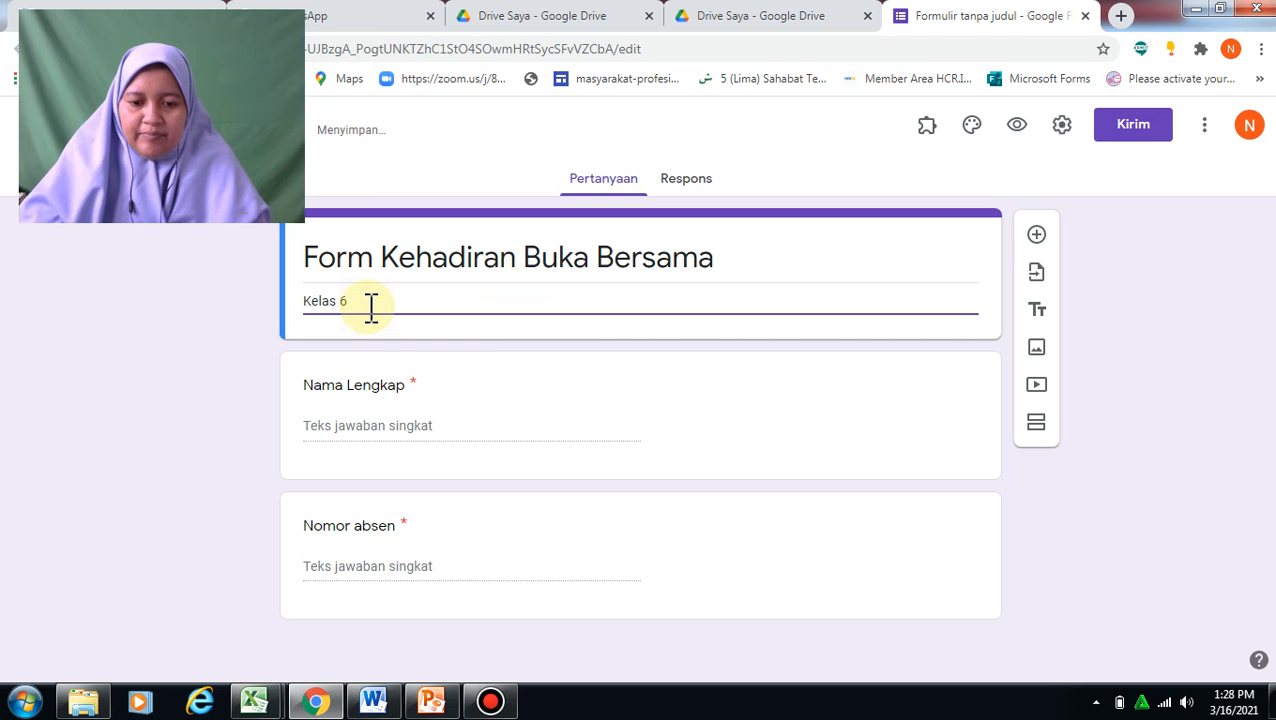
key("BackSpace")
key("BackSpace")
key("BackSpace")
key("BackSpace")
key("BackSpace")
key("BackSpace")
key("BackSpace")
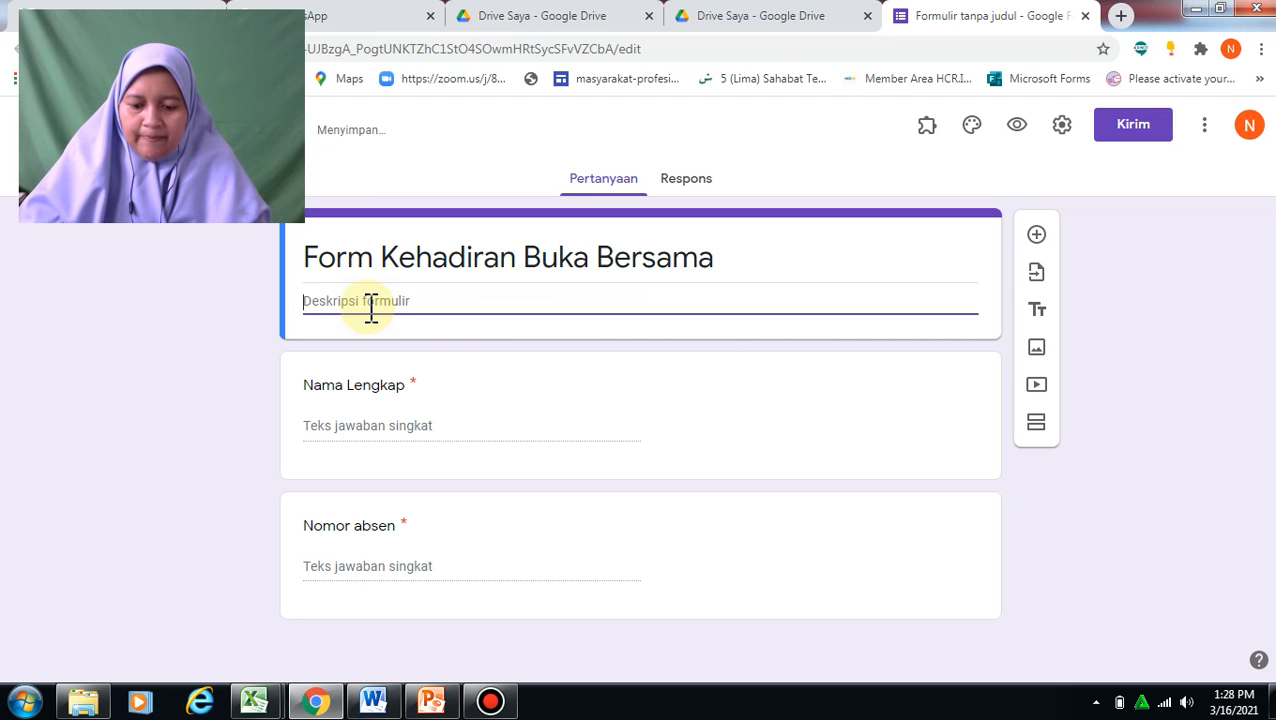
type("MA")
type("BAR")
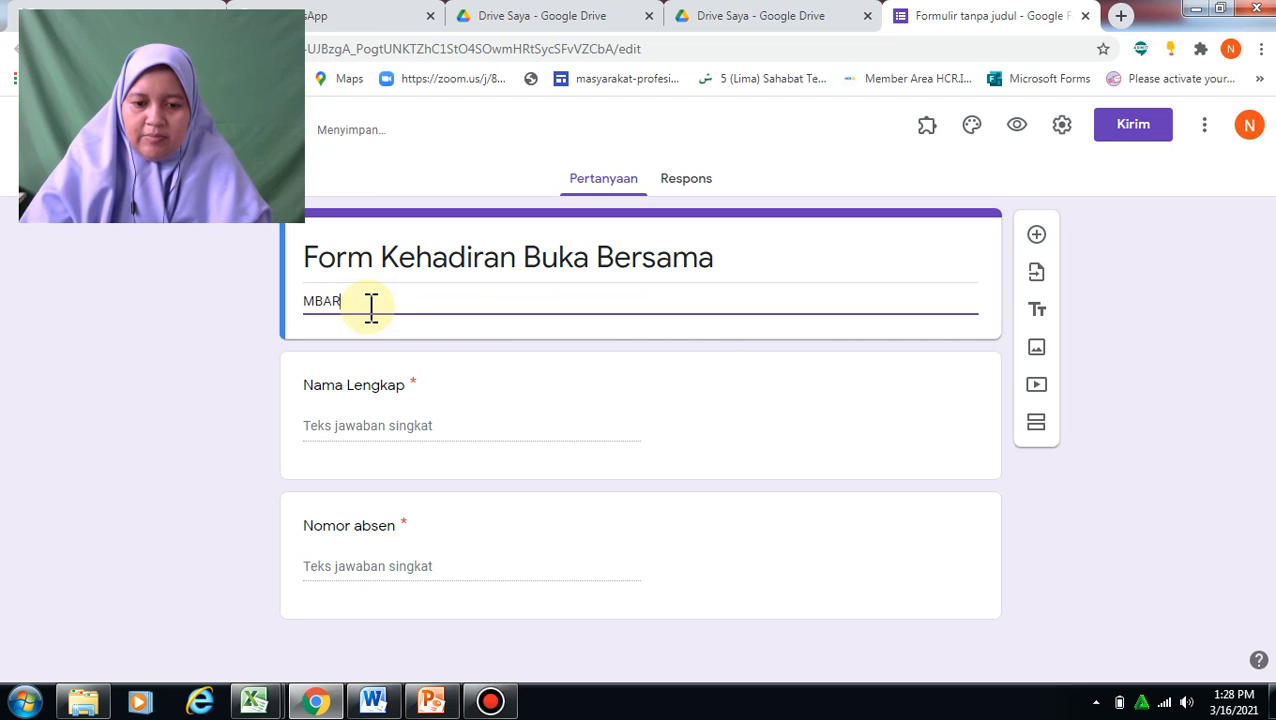
key("BackSpace")
key("BackSpace")
key("BackSpace")
type("ABAR K")
type("ELAS 6")
type(" - s")
type("SDIT ")
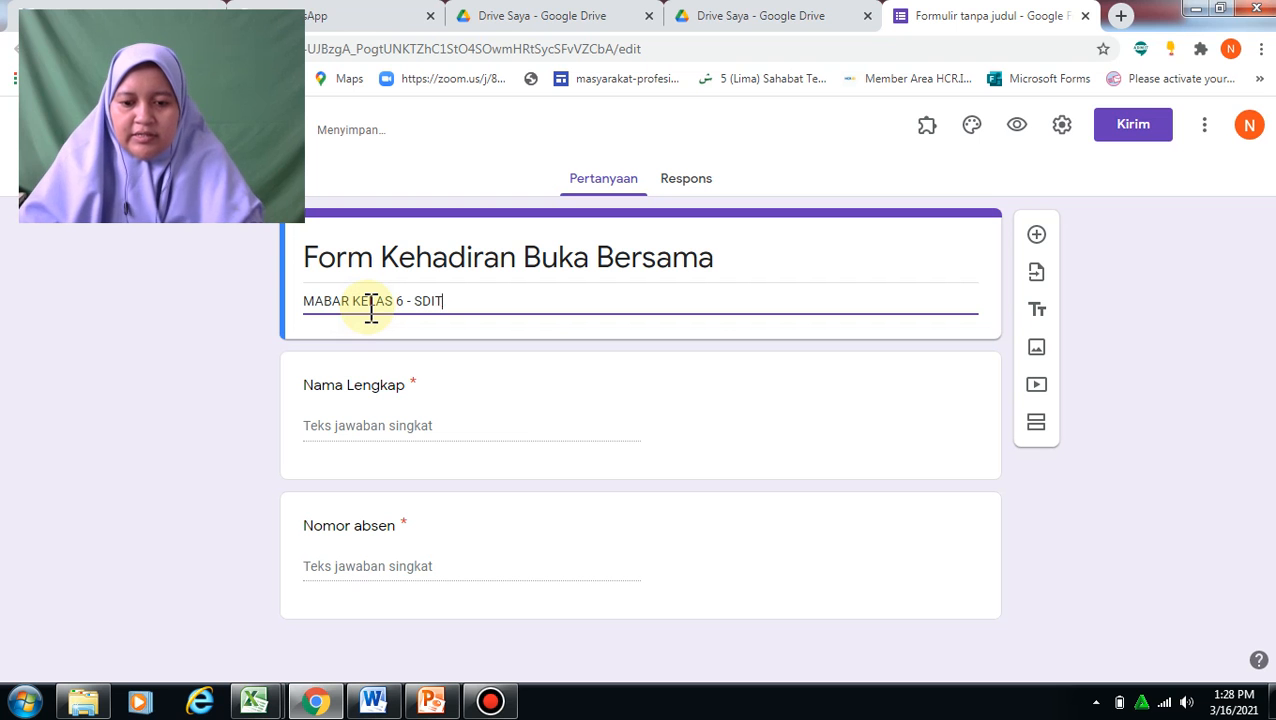
type("AL USWAH SURABAYA")
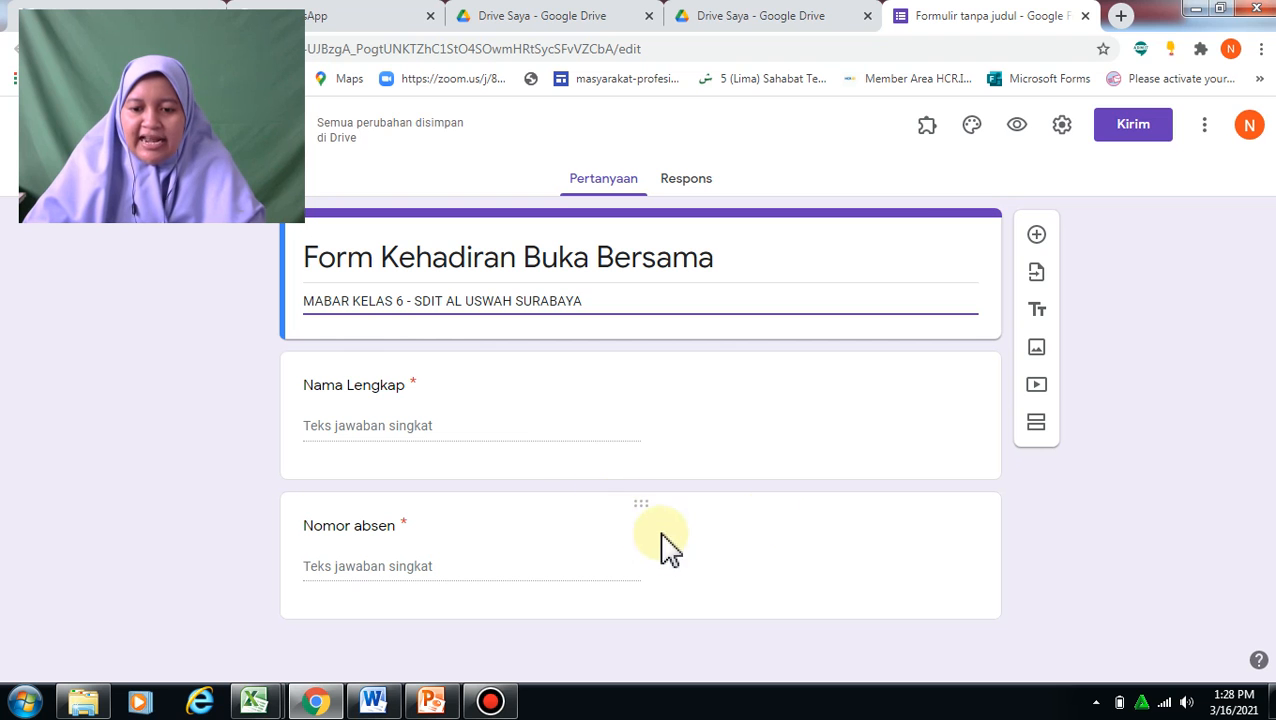
- Add a question titled "Kelas" and place it between the Nama Lengkap and Nomor absen questions
left_click(1037, 236)
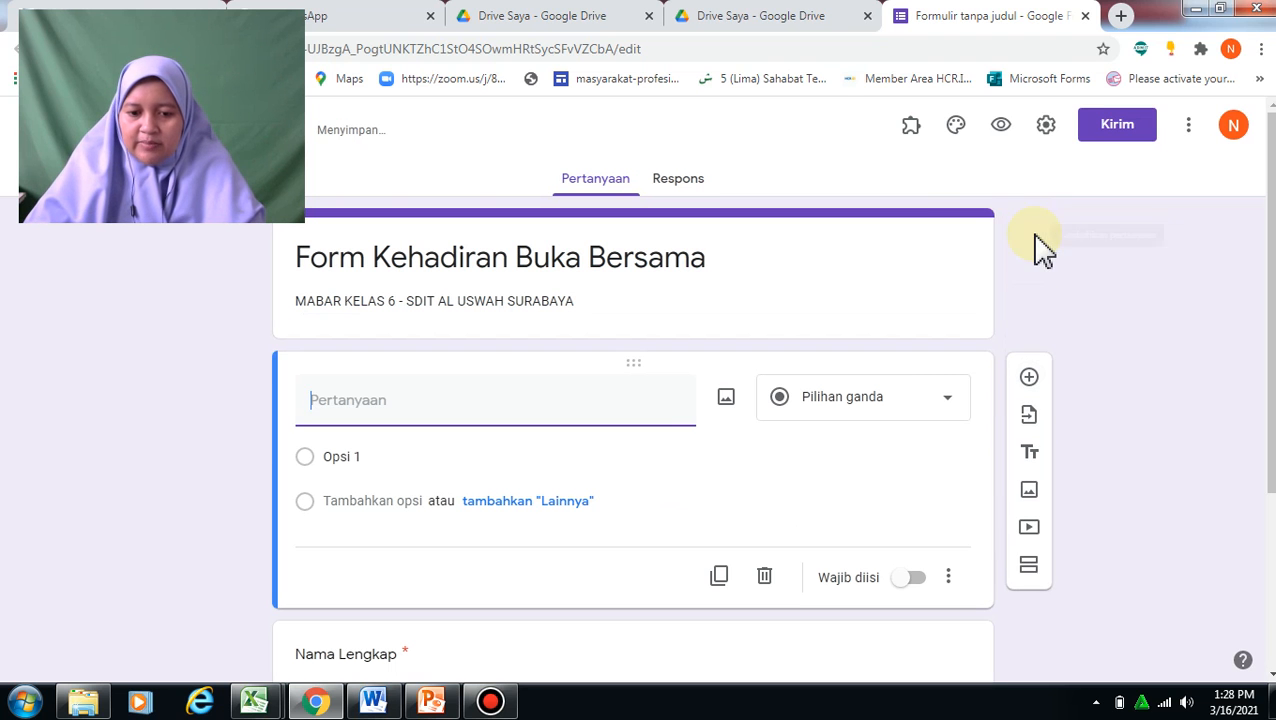
left_click_drag(1271, 256, 1269, 361)
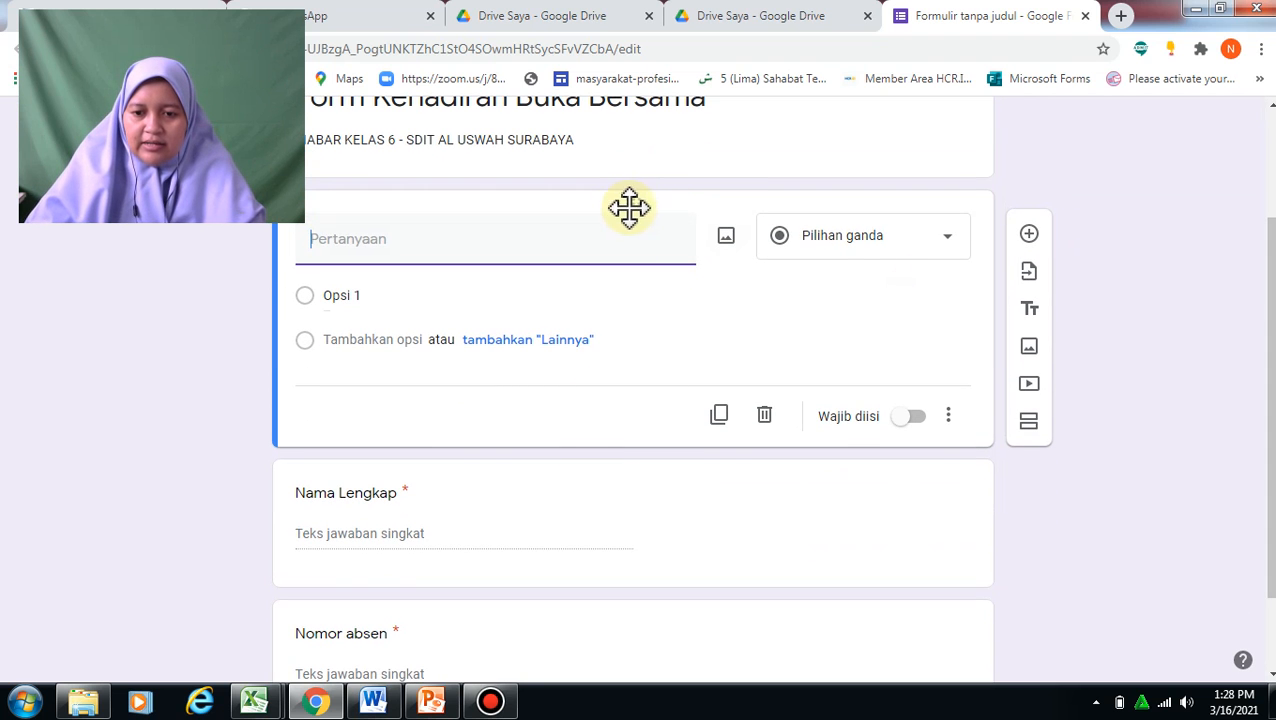
left_click_drag(629, 208, 609, 339)
type("kELAS")
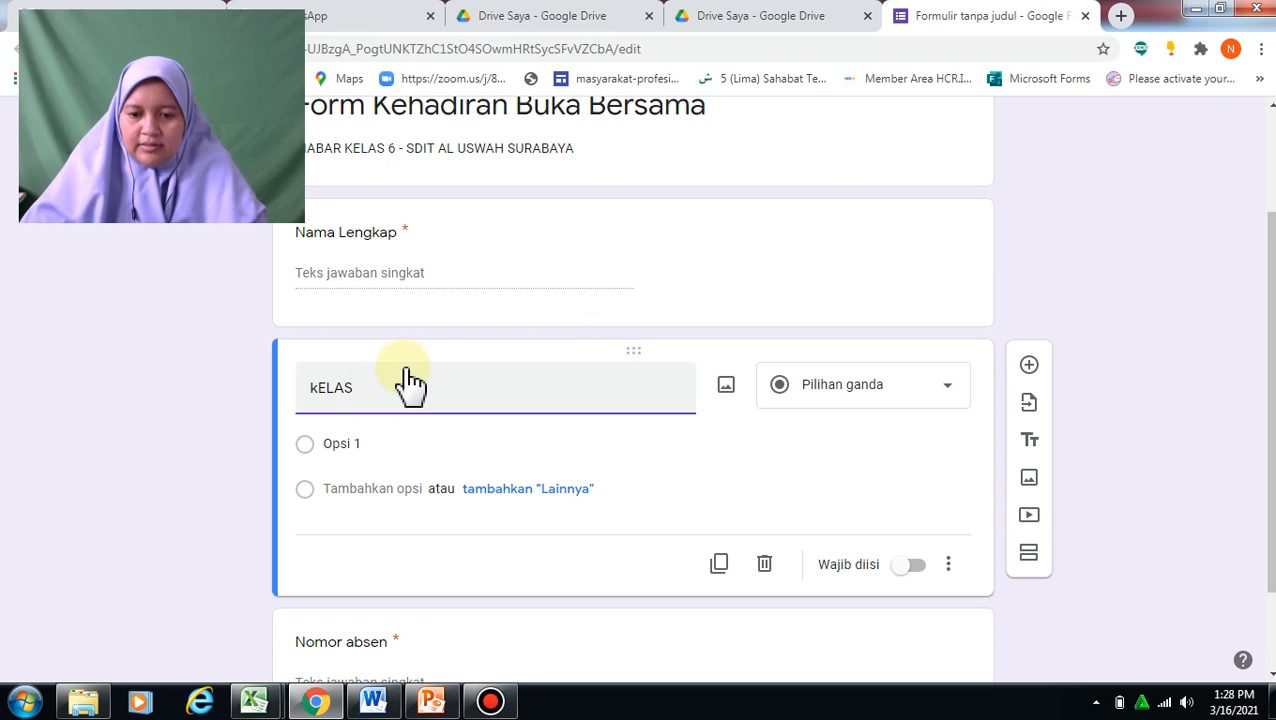
left_click_drag(362, 390, 279, 407)
type("k")
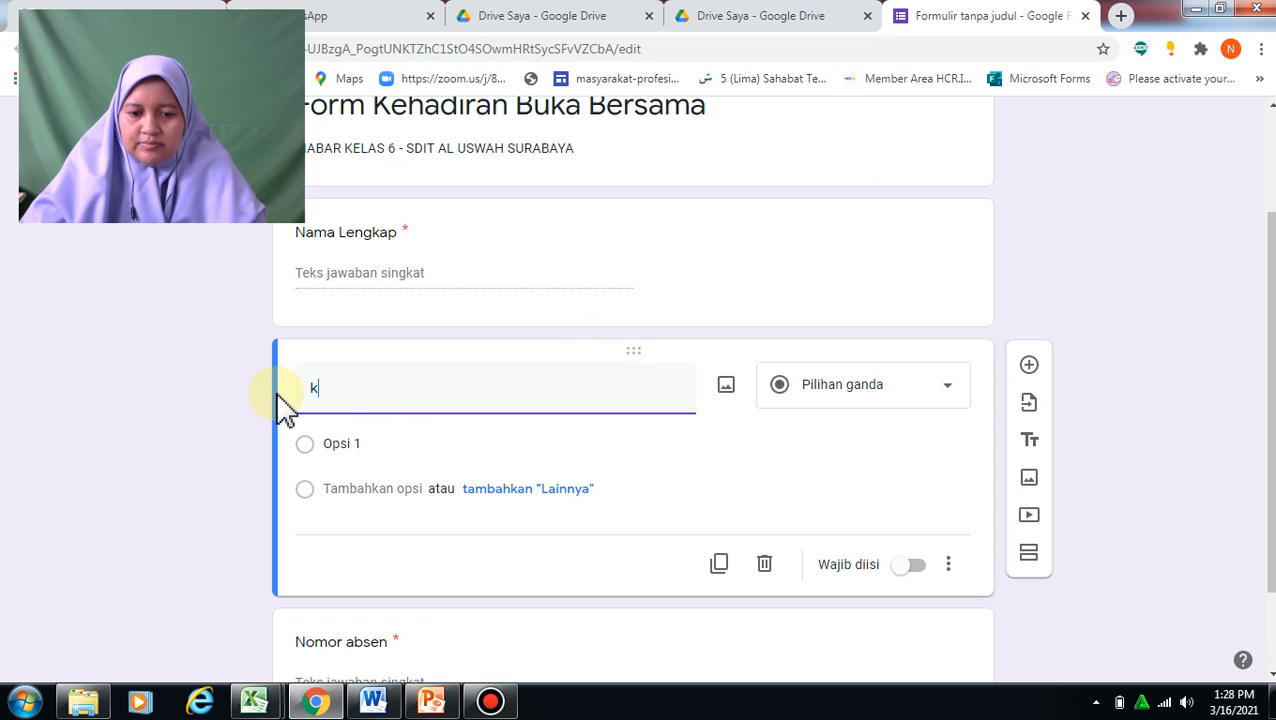
type("ke")
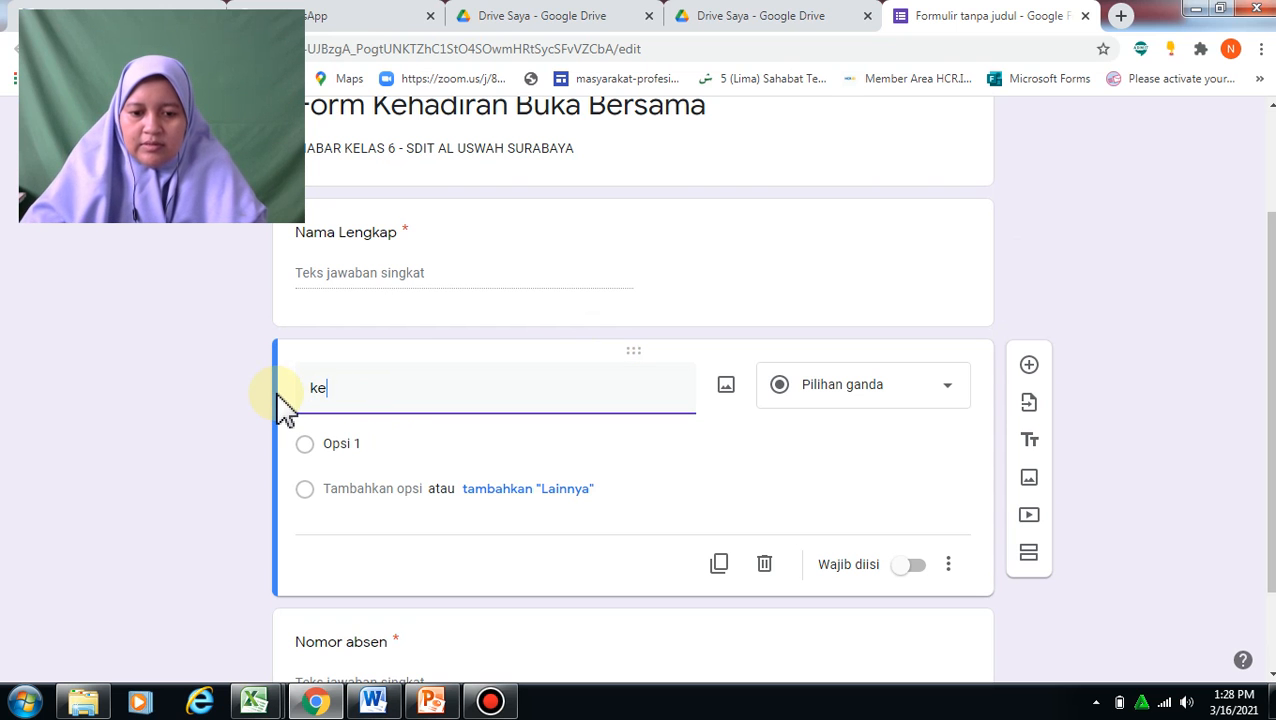
type("Kelas")
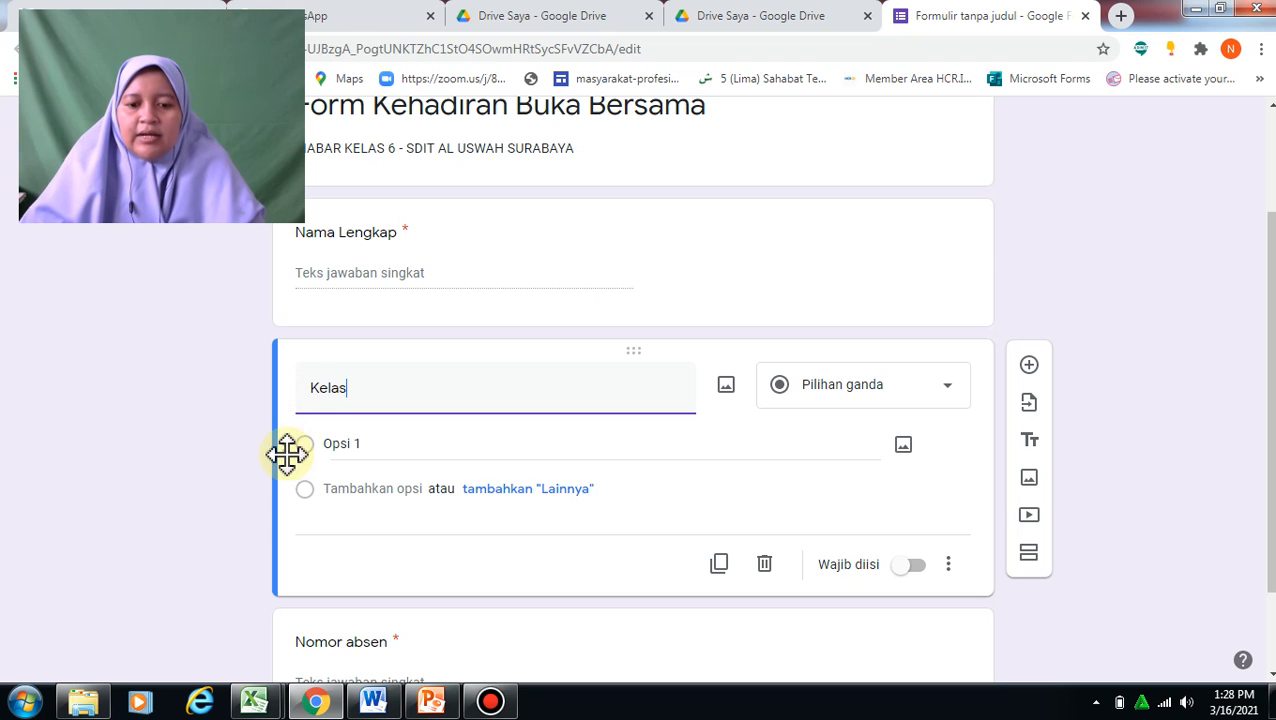
- Keep Pilihan ganda as the answer type of the Kelas question and add a "Lainnya" option
left_click(852, 390)
left_click(852, 262)
left_click_drag(1266, 282, 1272, 300)
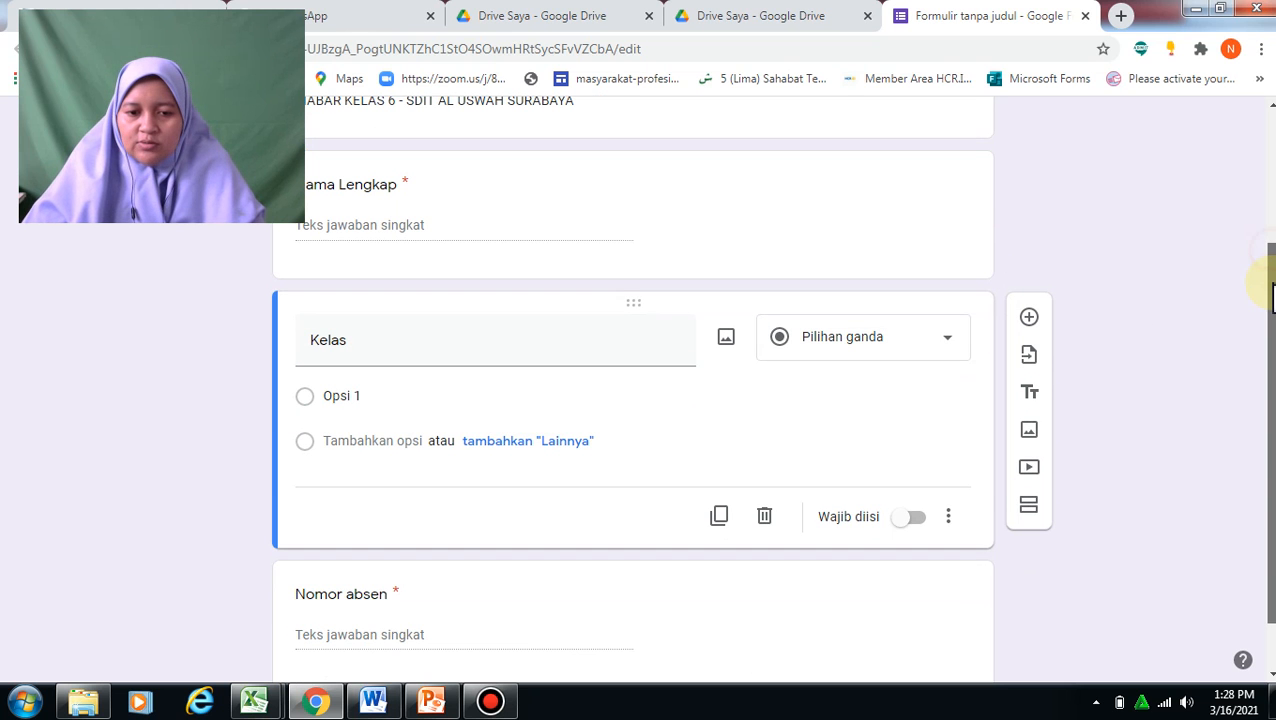
left_click(561, 442)
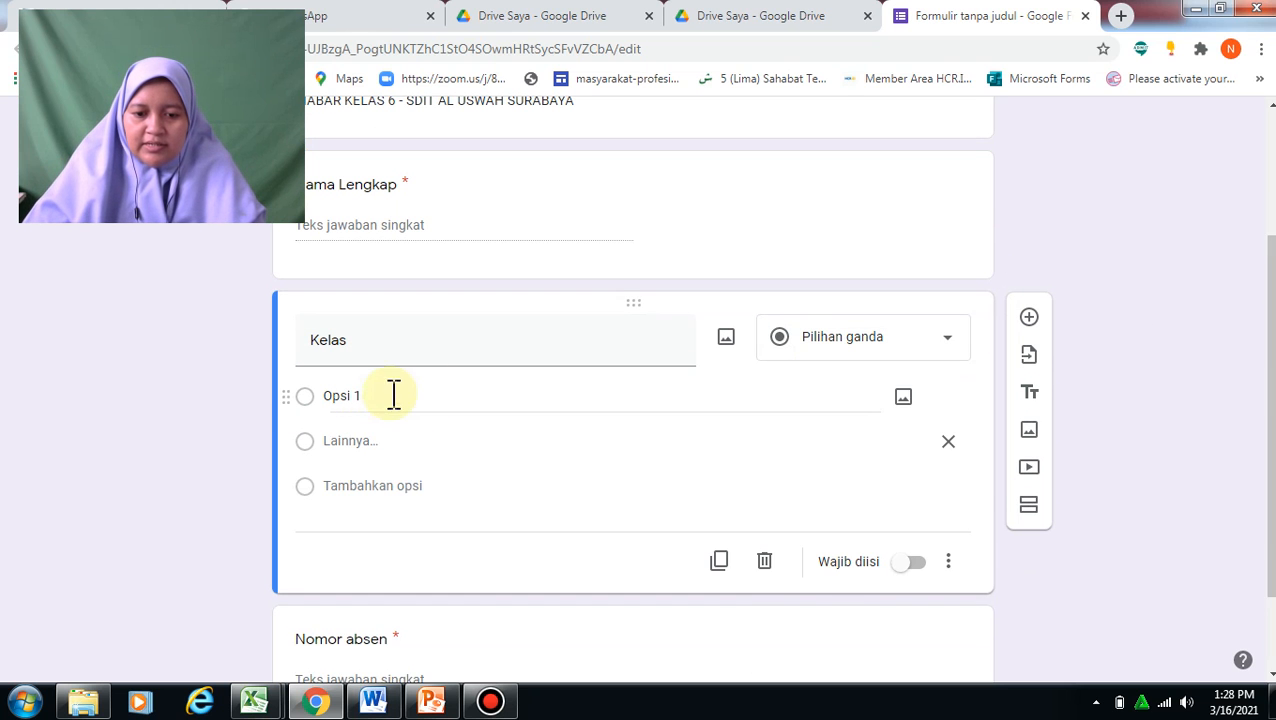
- Enter 6A, 6B and 6C as answer options of the Kelas question
left_click(356, 405)
type("'")
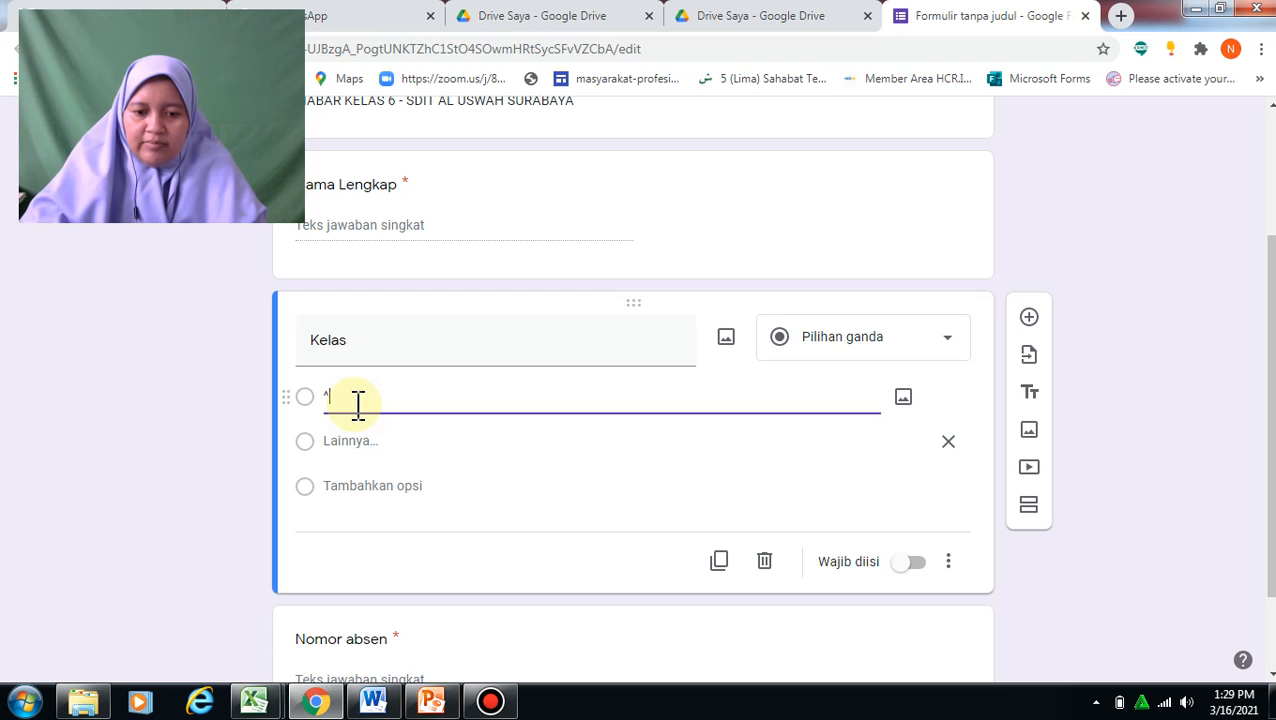
type("A")
left_click(393, 490)
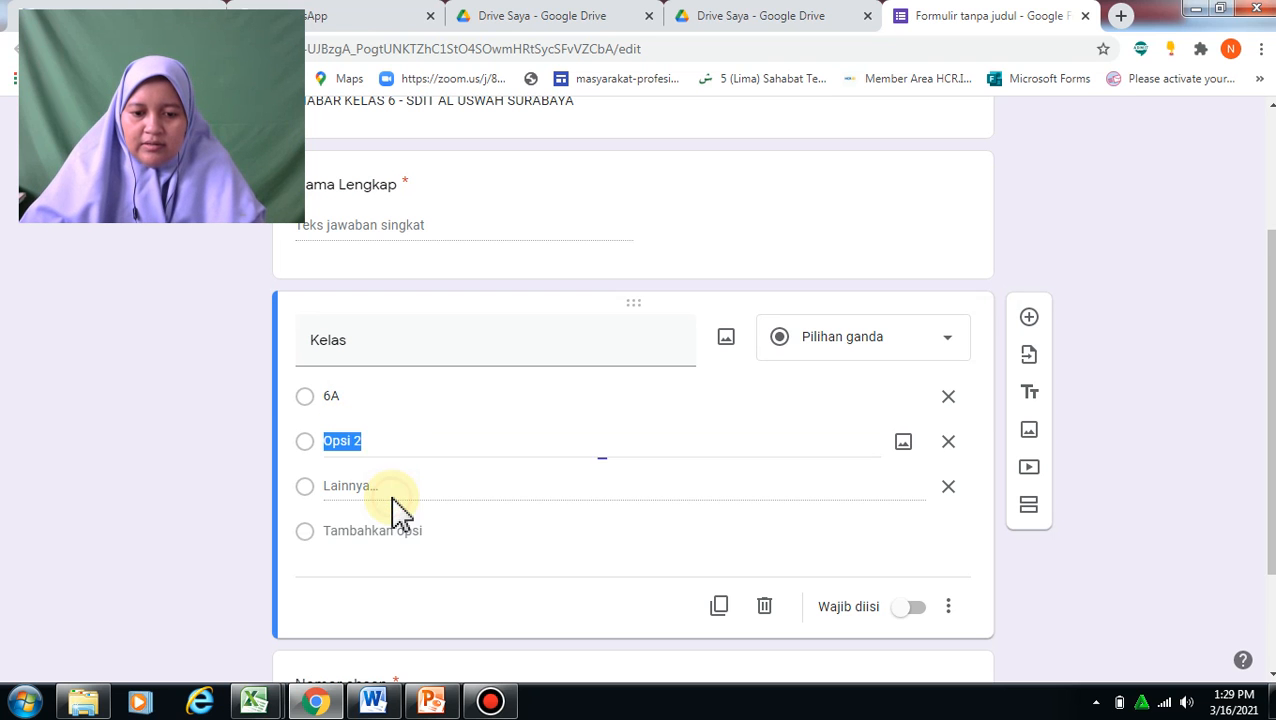
type("6B")
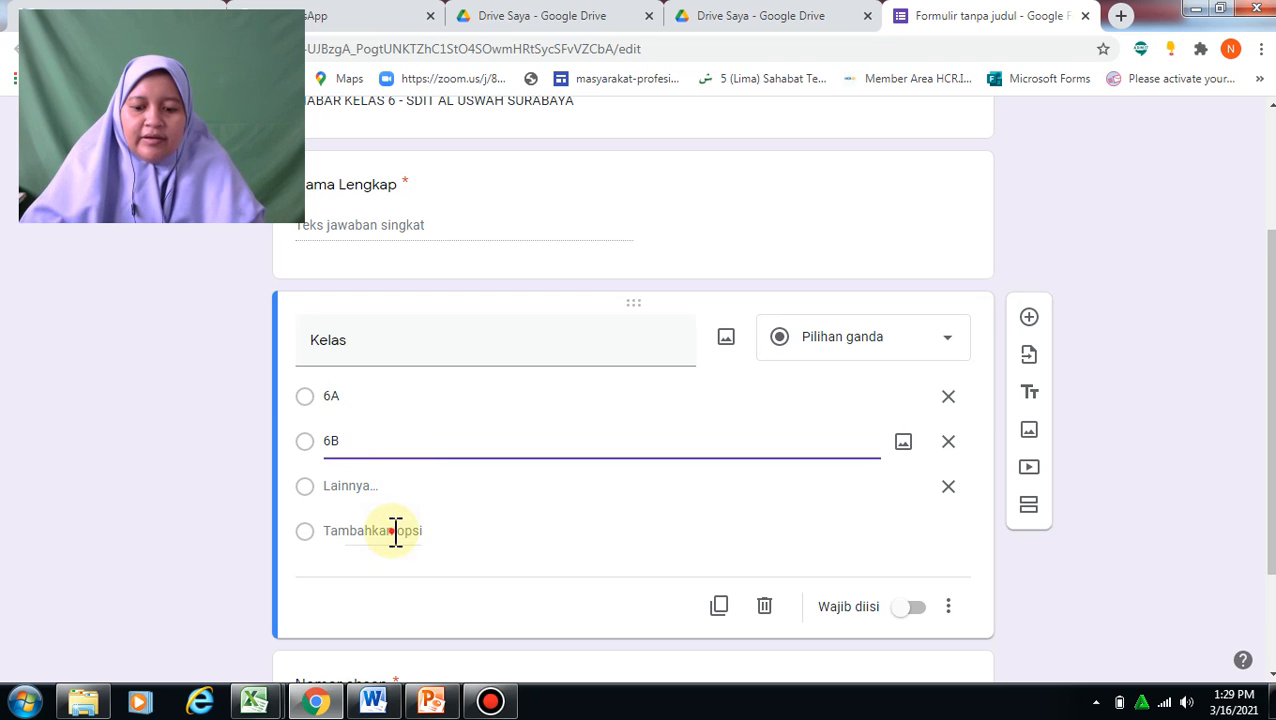
left_click(393, 530)
type("6C")
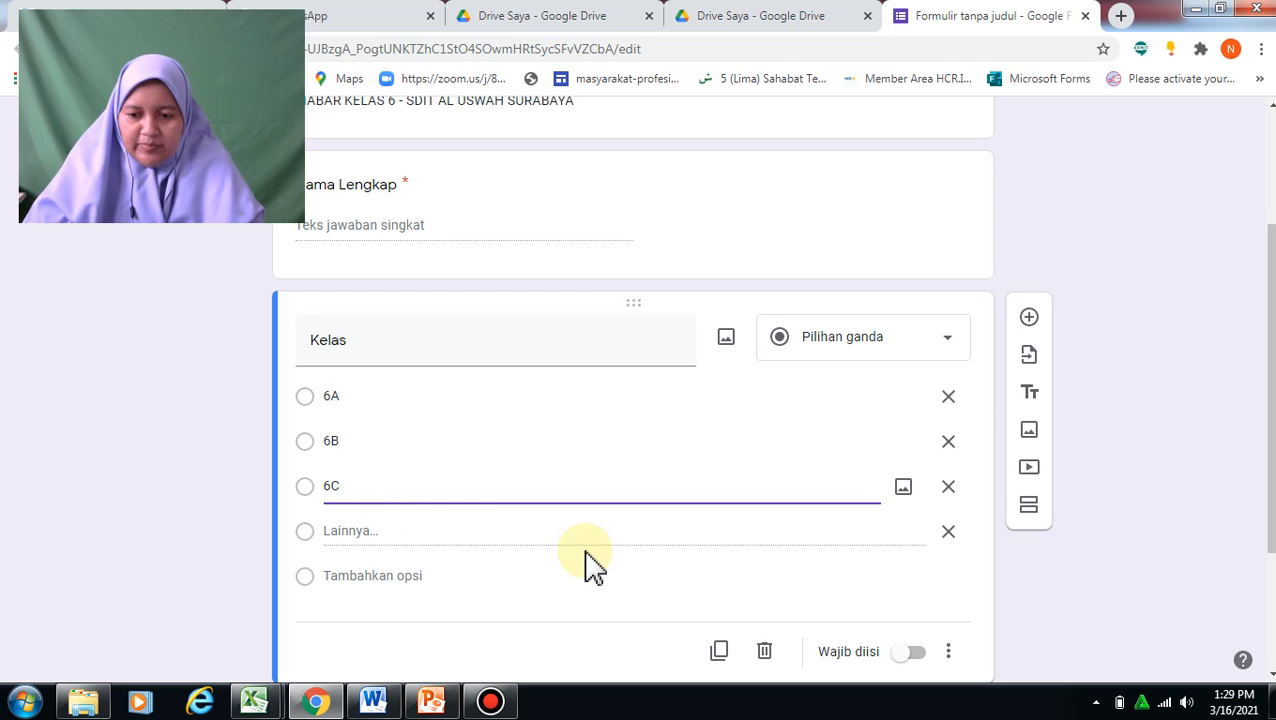
- Remove the "Lainnya" option from the Kelas question and make the question required
left_click(948, 540)
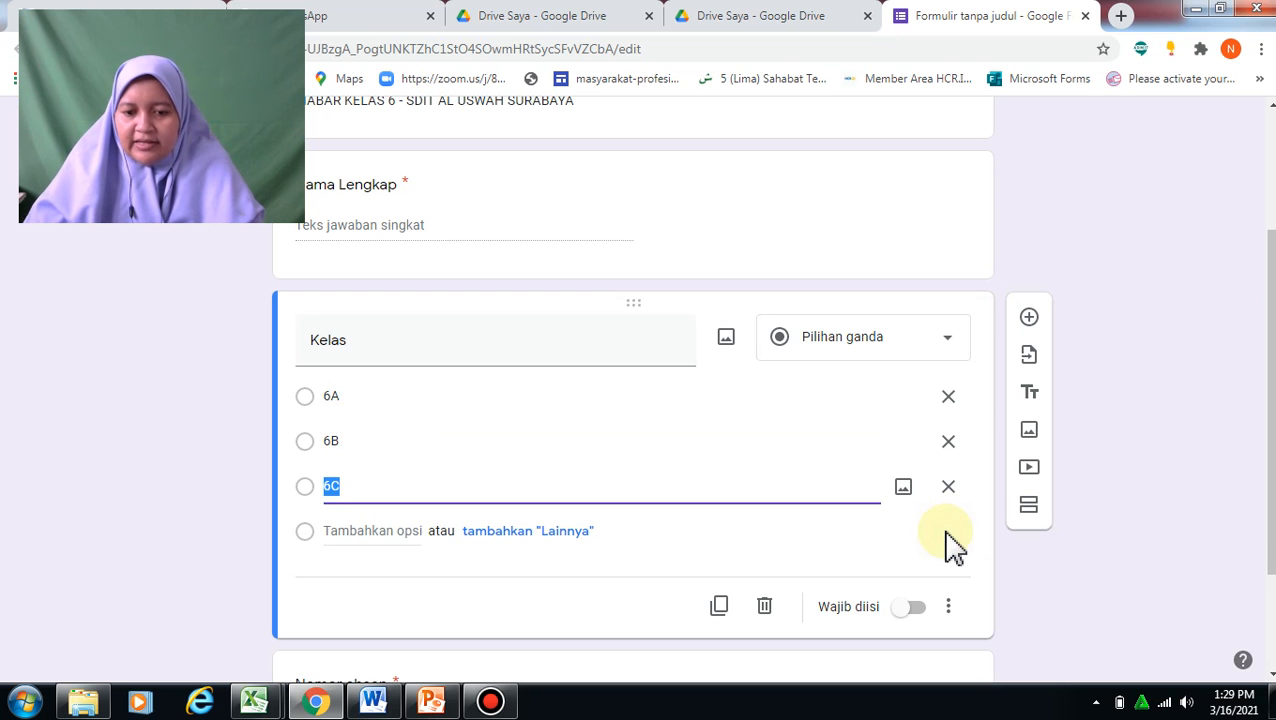
scroll(880, 440, "down", 2)
left_click(912, 452)
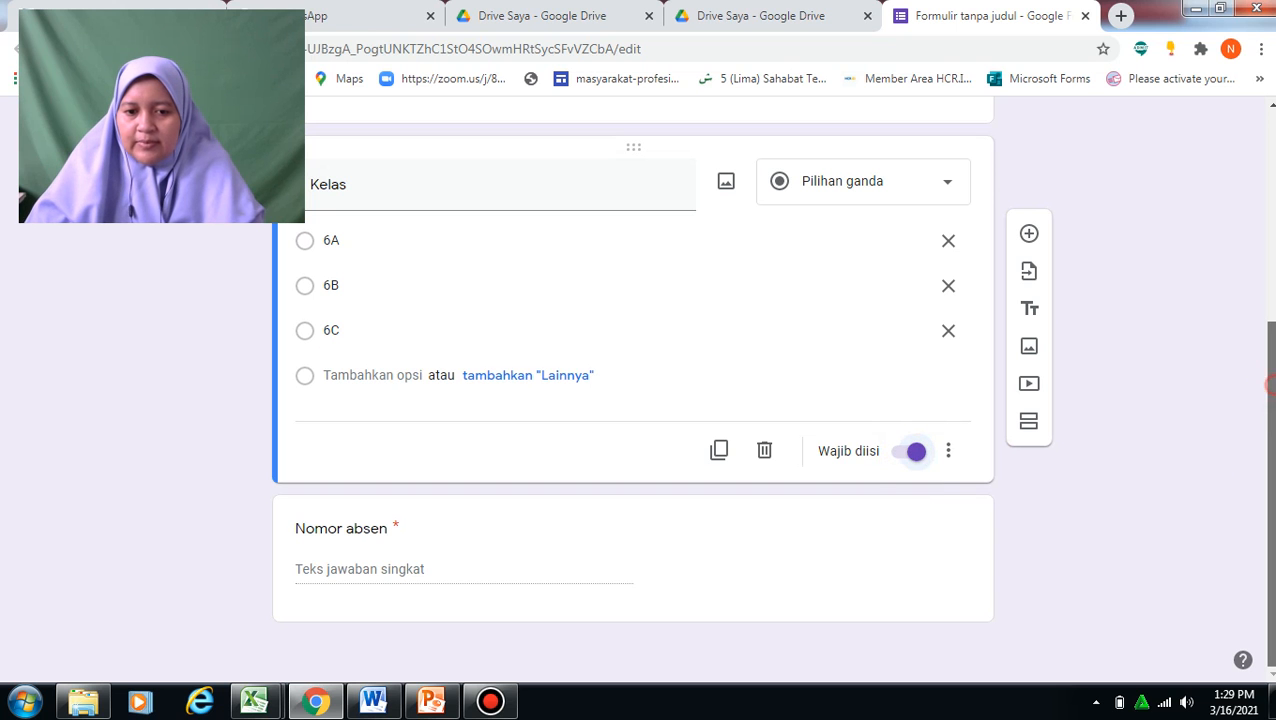
- Add a question below Nomor absen titled "Menurut kamu, bagaimana kejelasan pemateri menyampaikan pesan?"
left_click(628, 516)
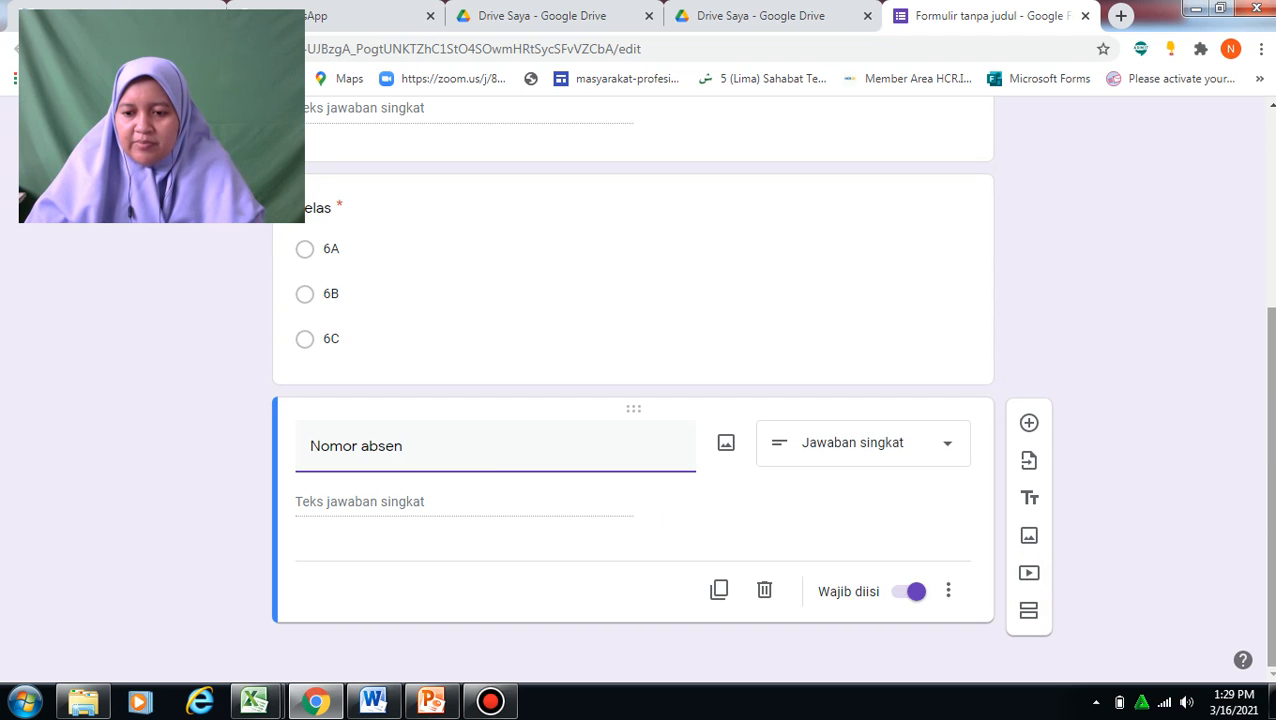
left_click(1029, 421)
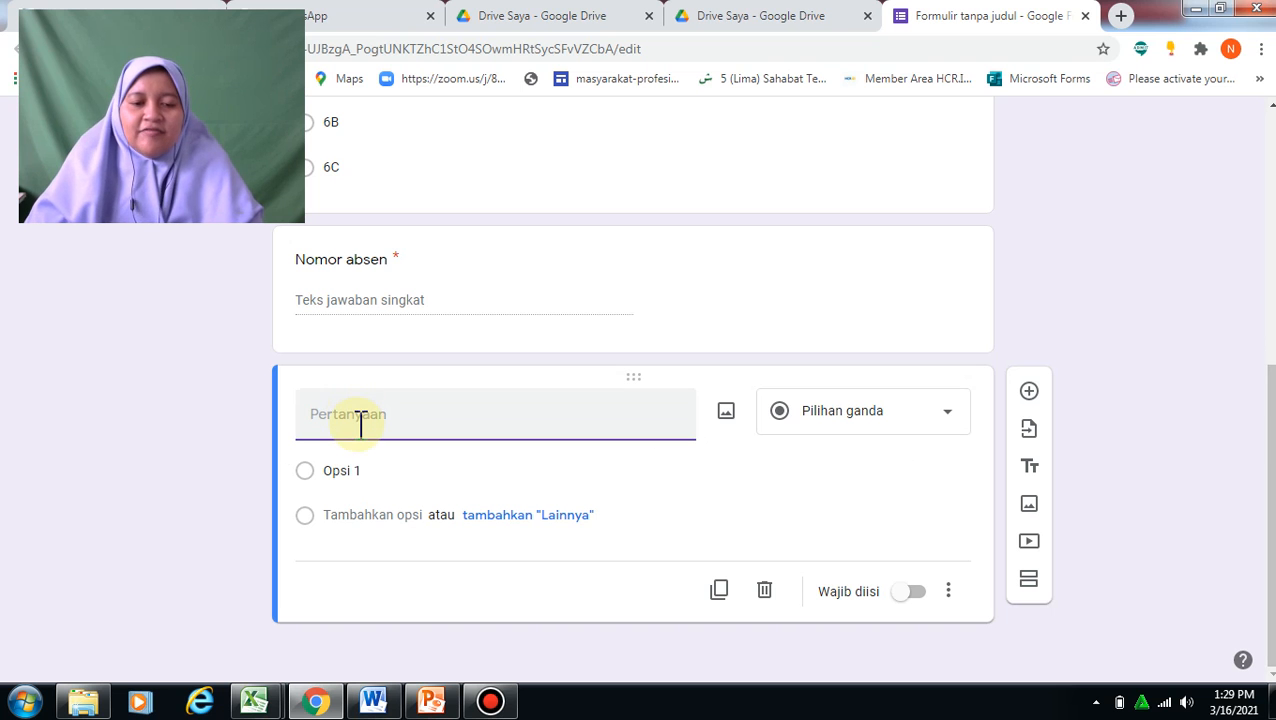
type("Menurut")
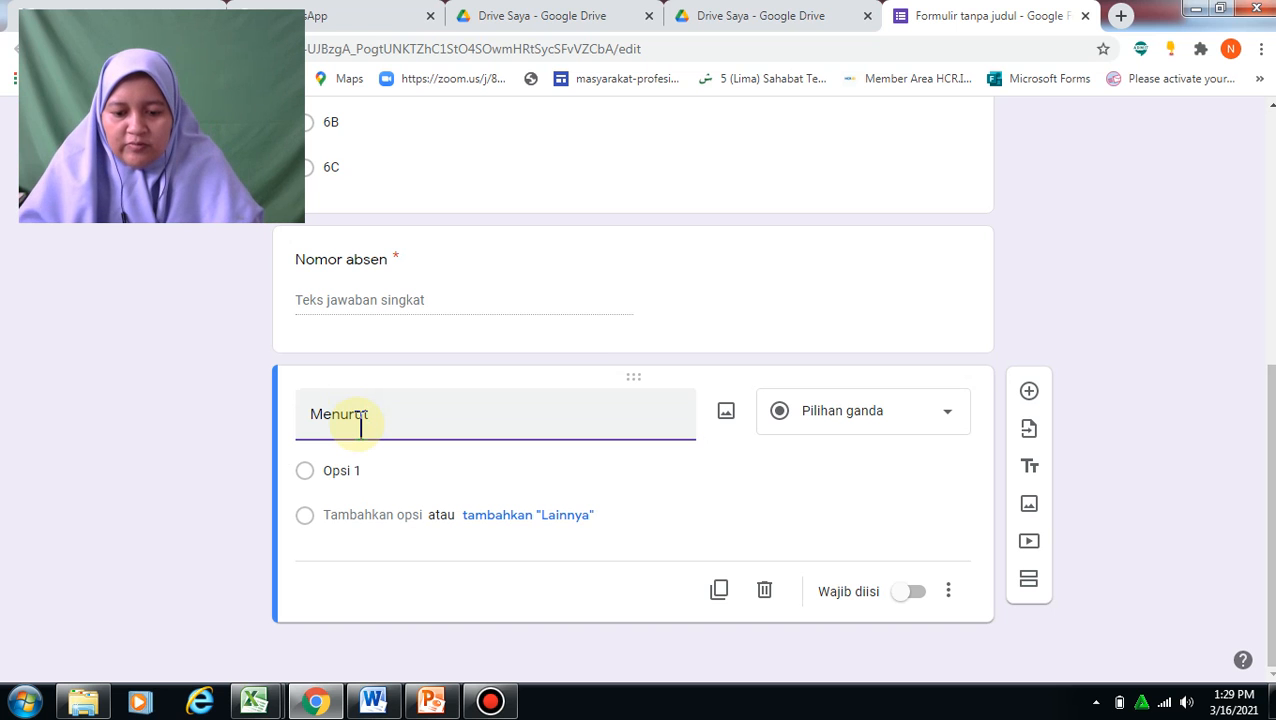
type(" kamu, bagaimana kejelasan")
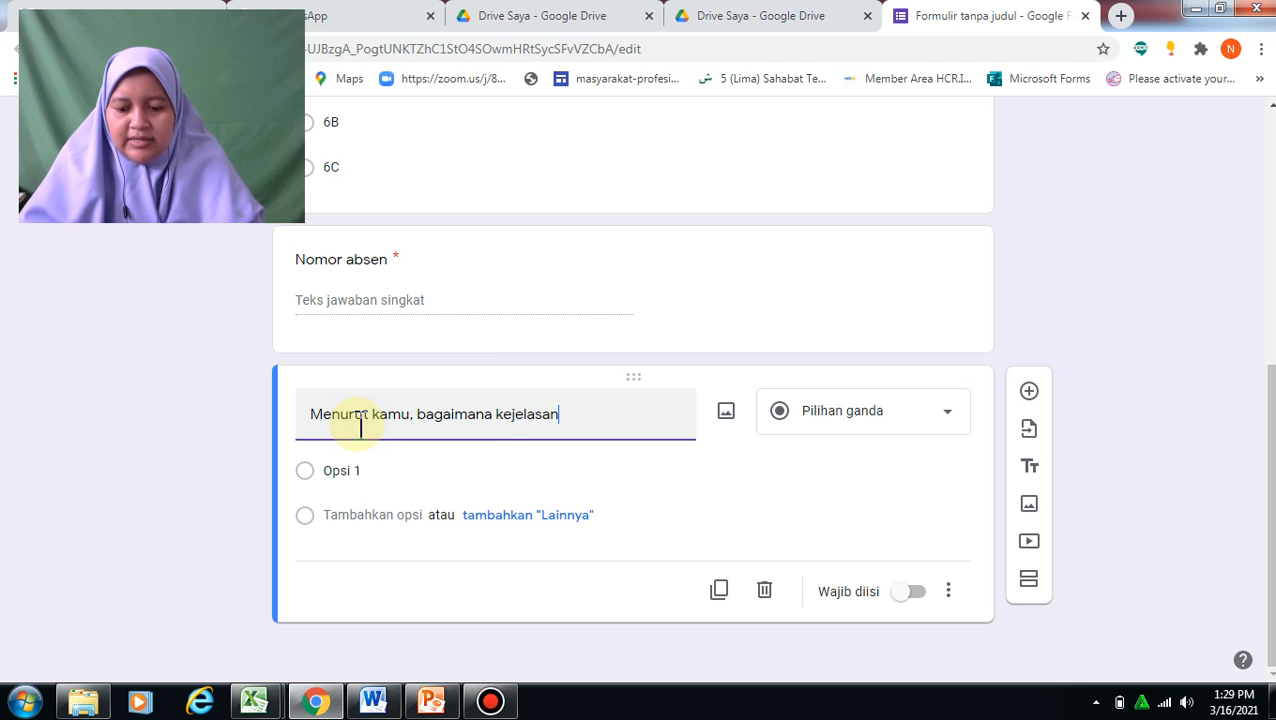
type("pemateri menyampaikan pesa")
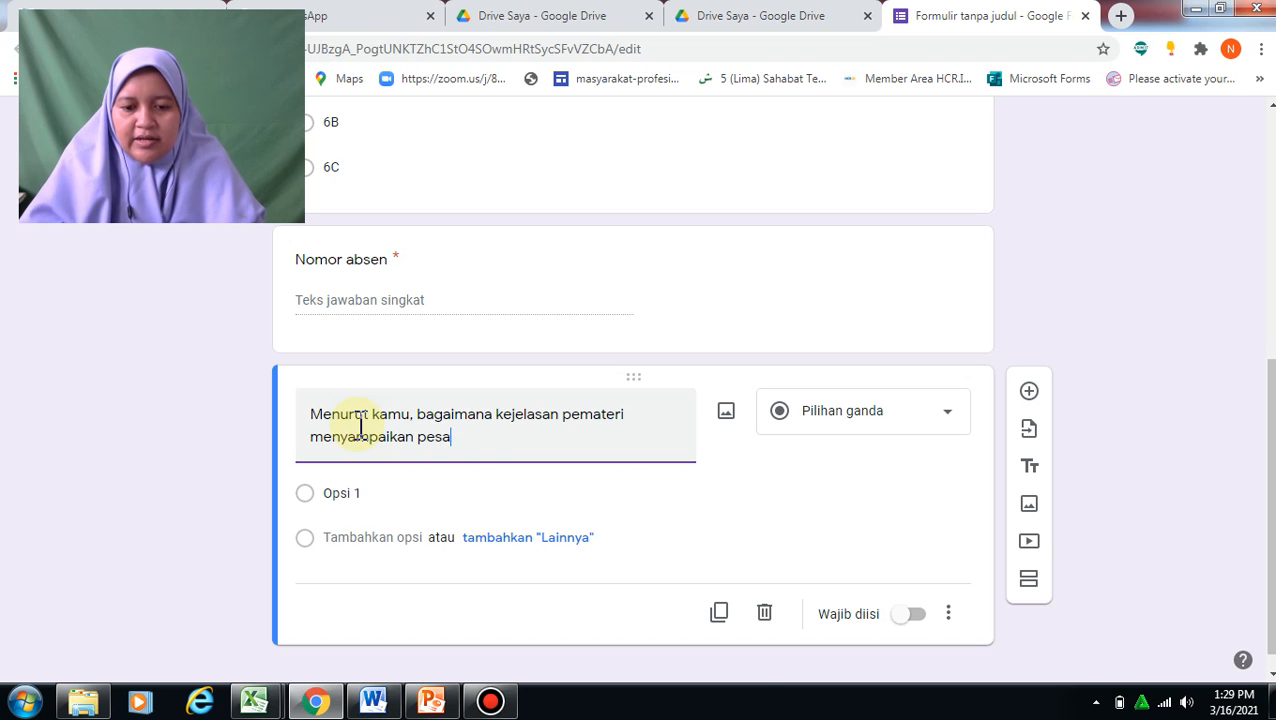
type("n?")
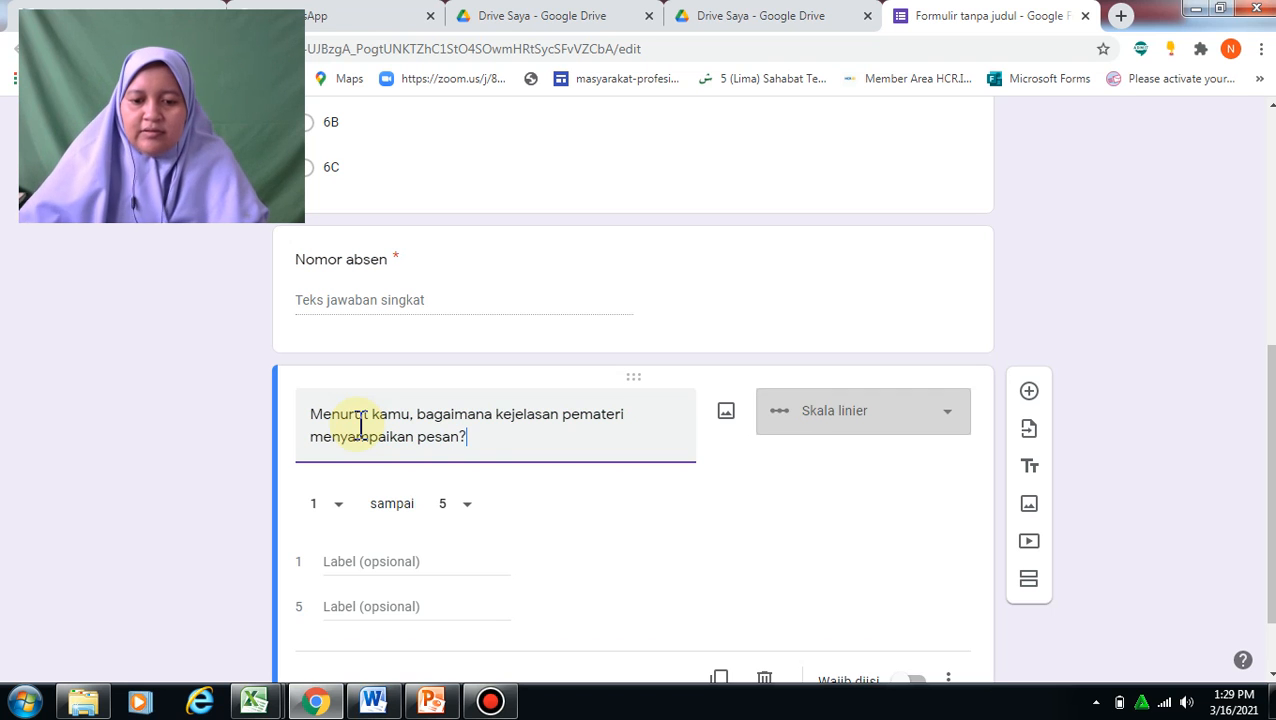
- Label the Skala linier question's value 1 "Sangat tidak jelas" and value 5 "Sangat jelas", and make the question required
left_click(345, 563)
type("Sang")
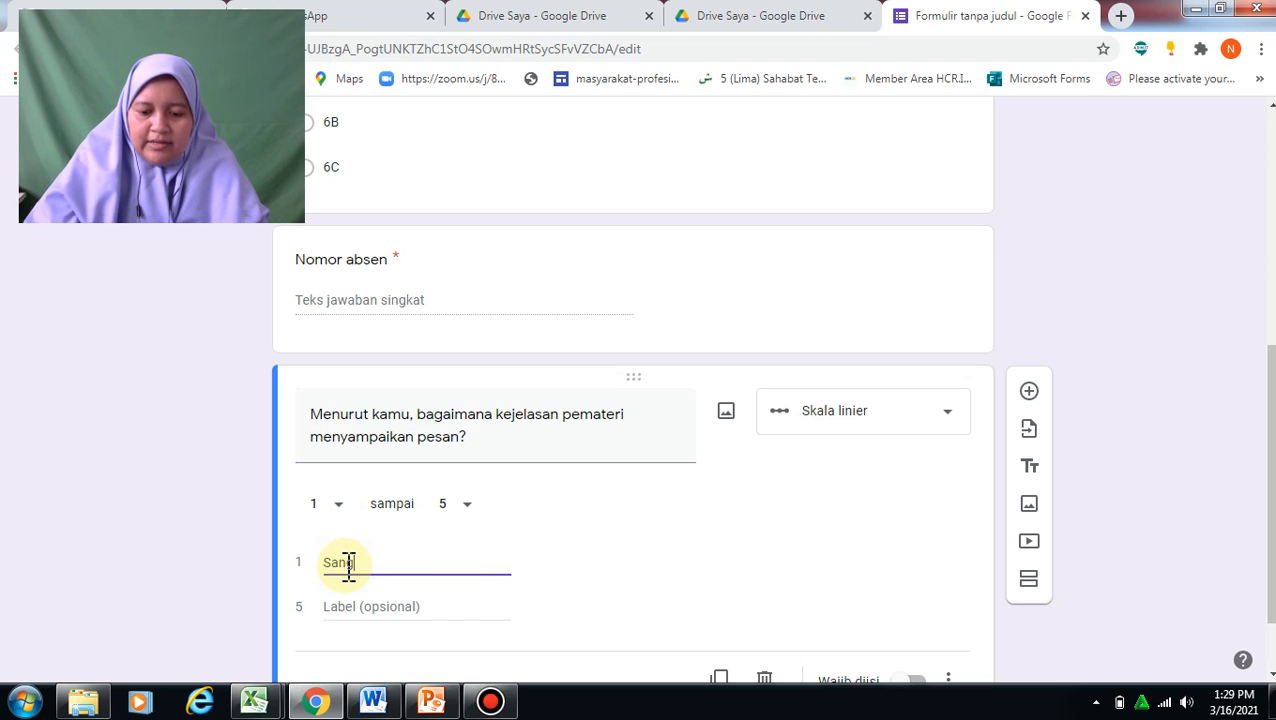
type("at")
left_click(830, 425)
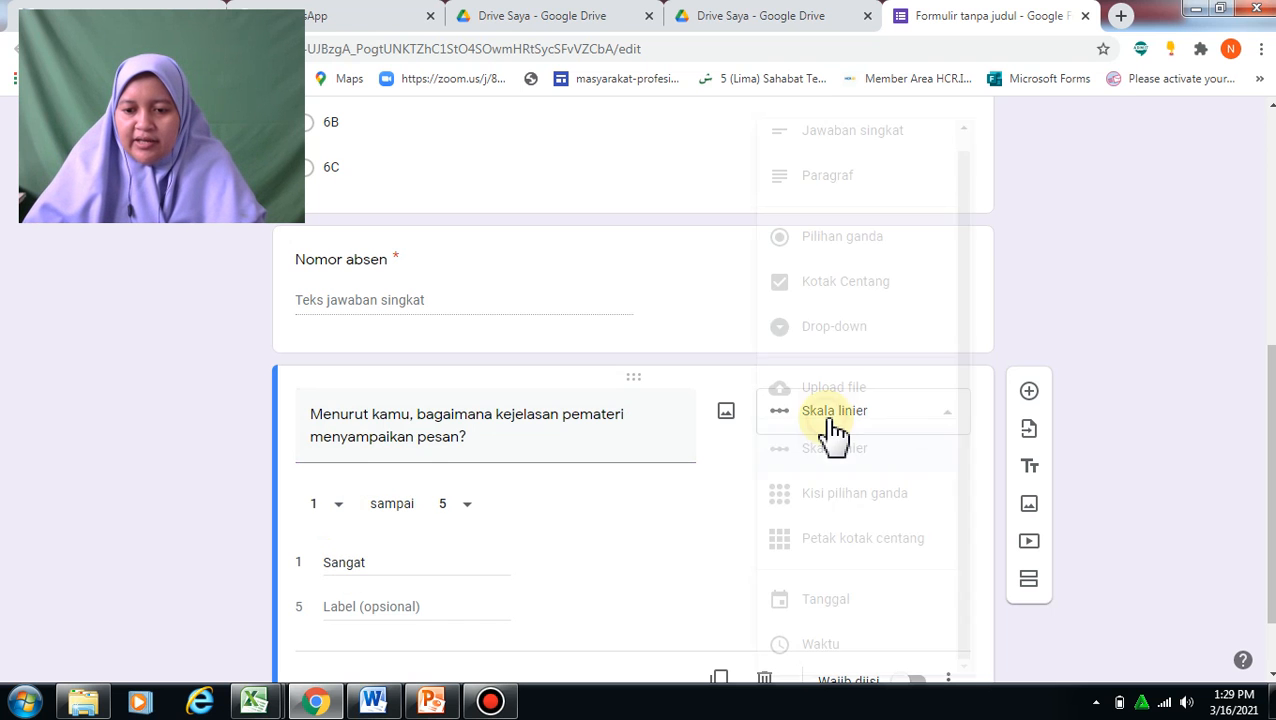
left_click(846, 455)
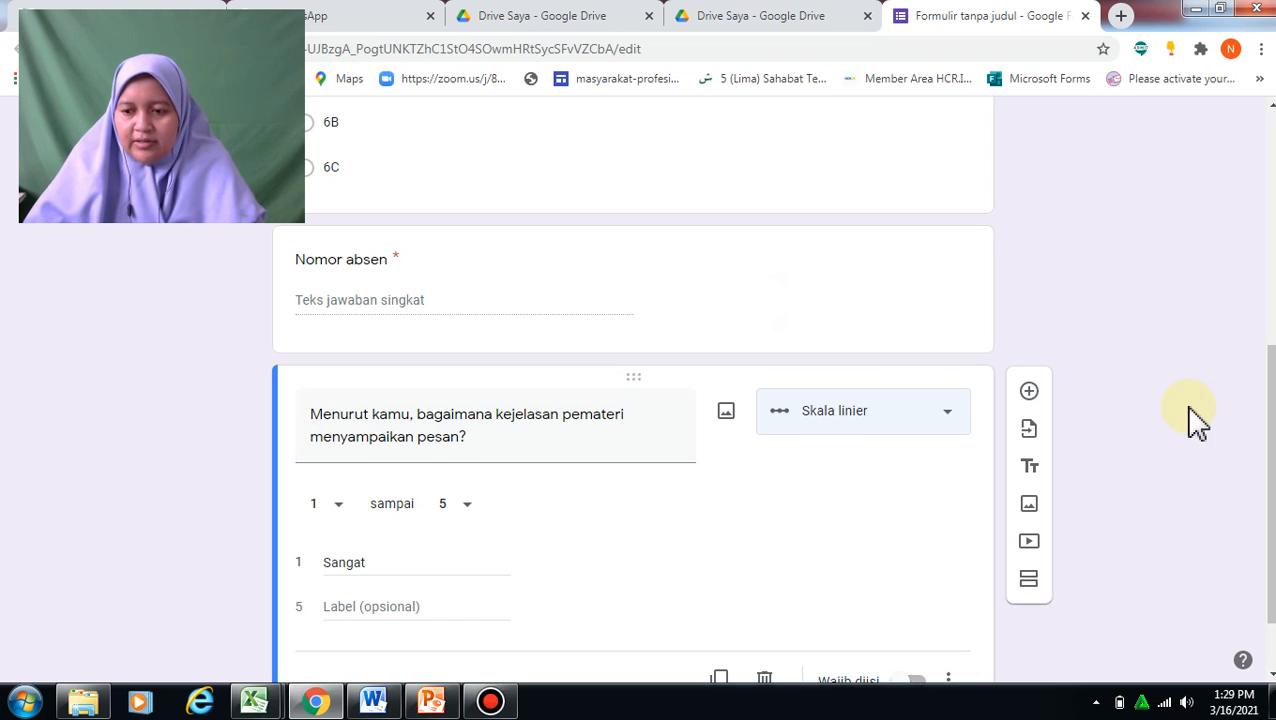
left_click_drag(1268, 376, 1267, 500)
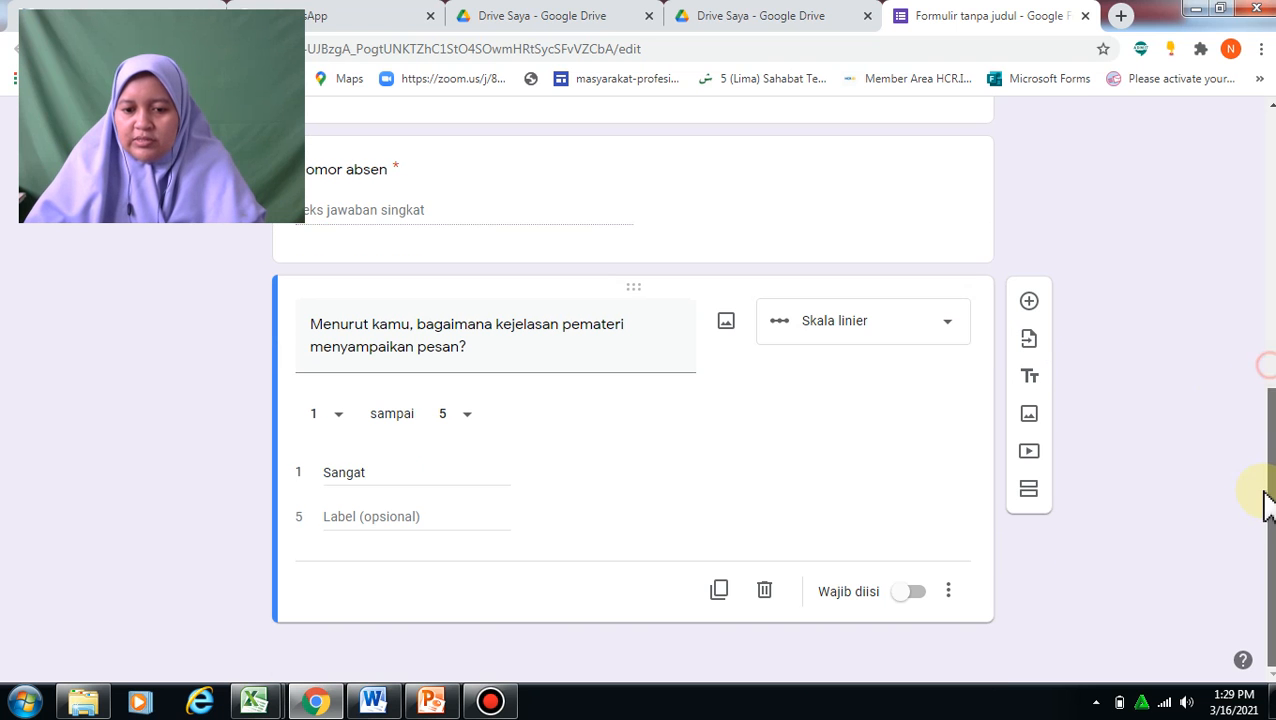
left_click(370, 470)
left_click(372, 470)
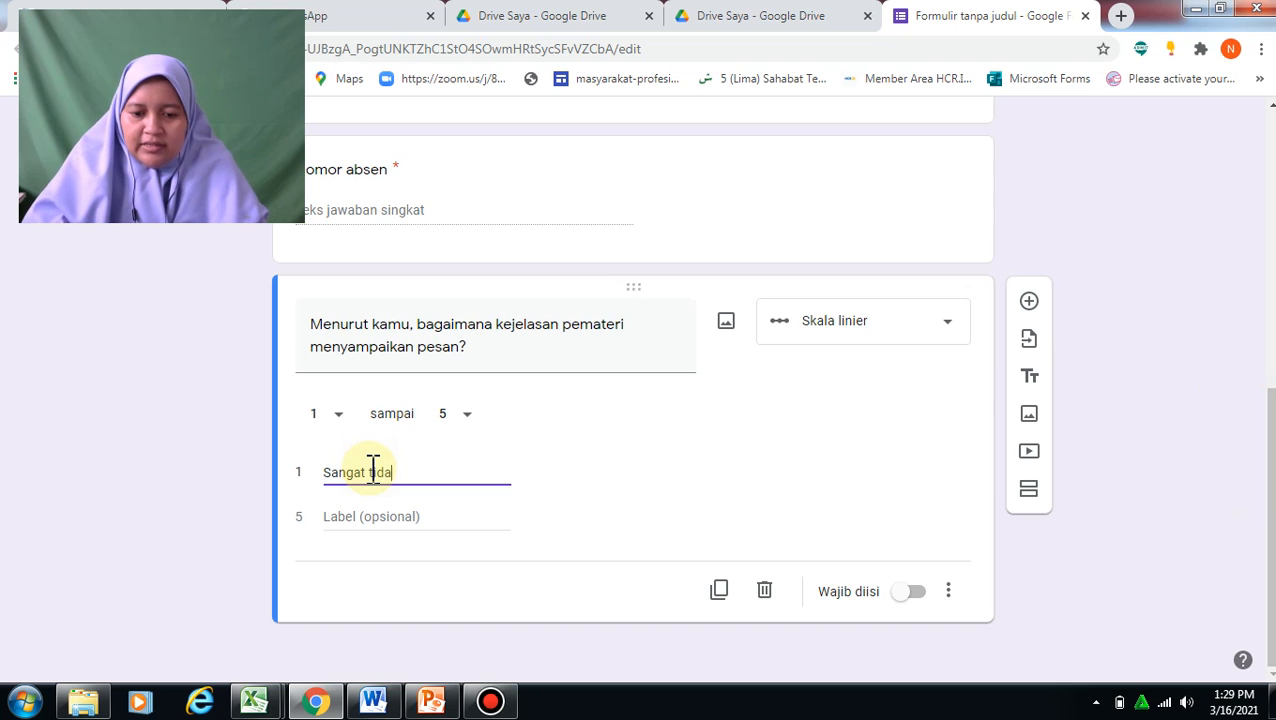
type("tidak jelas")
left_click(358, 517)
type("Sangat e")
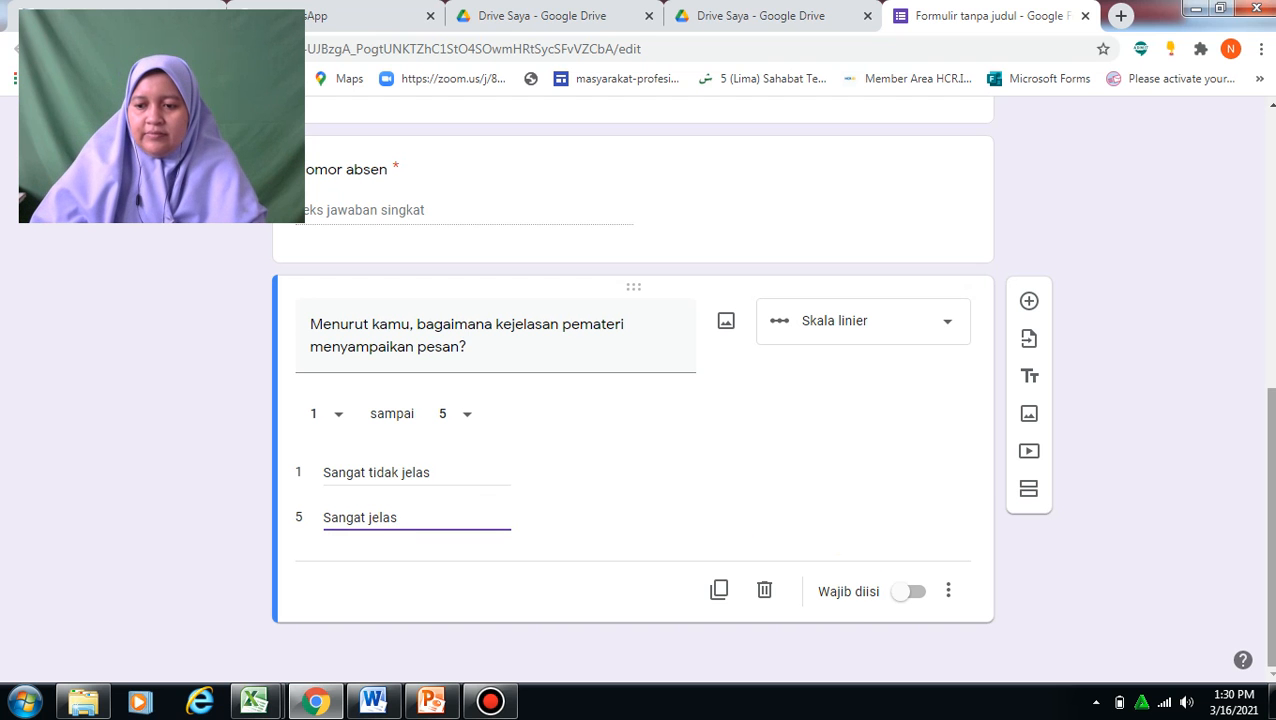
left_click(914, 596)
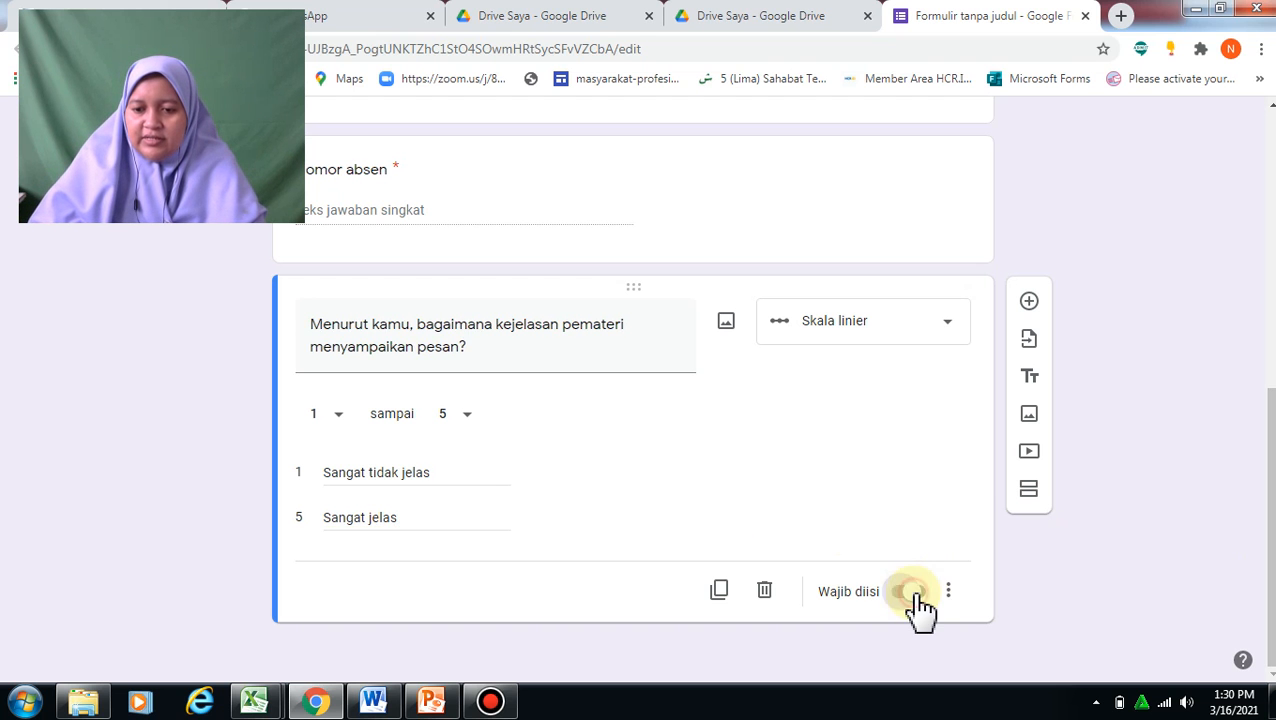
- Add a question below the linear scale question titled "Menurut kamu, materi ini apakah bermanfaat untuk menambah keimanan?"
left_click(1030, 304)
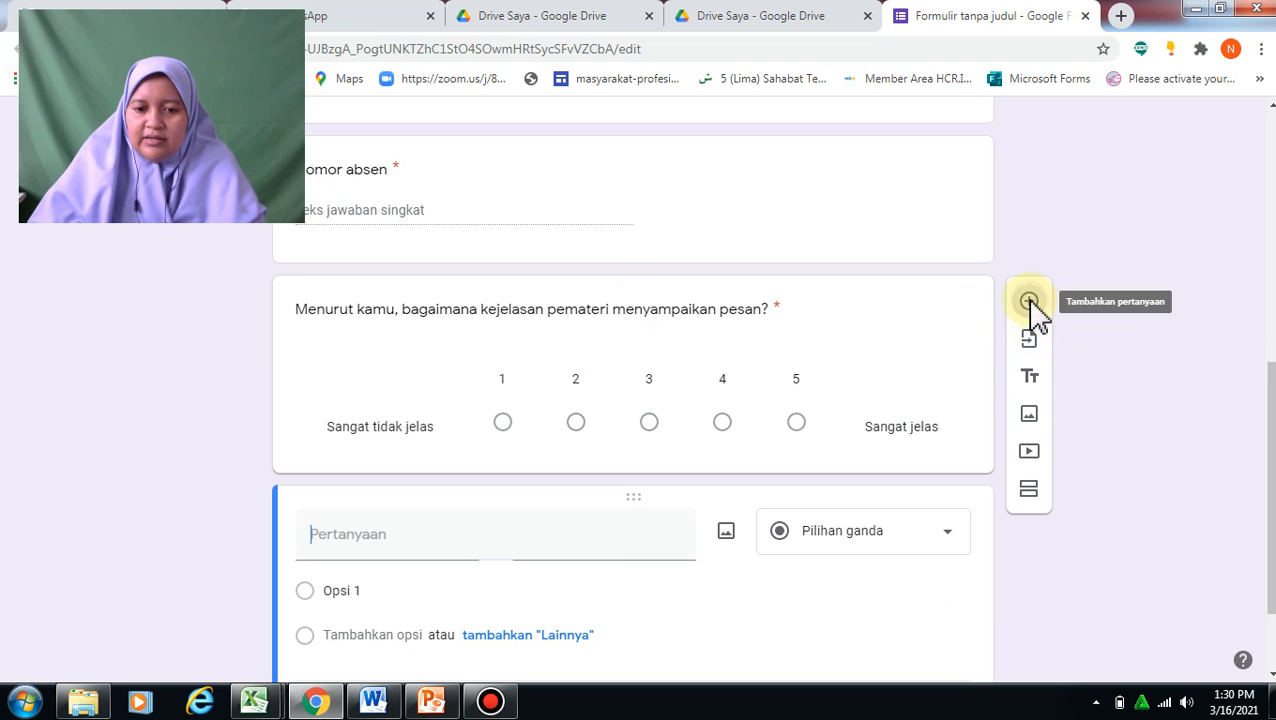
type("Menur")
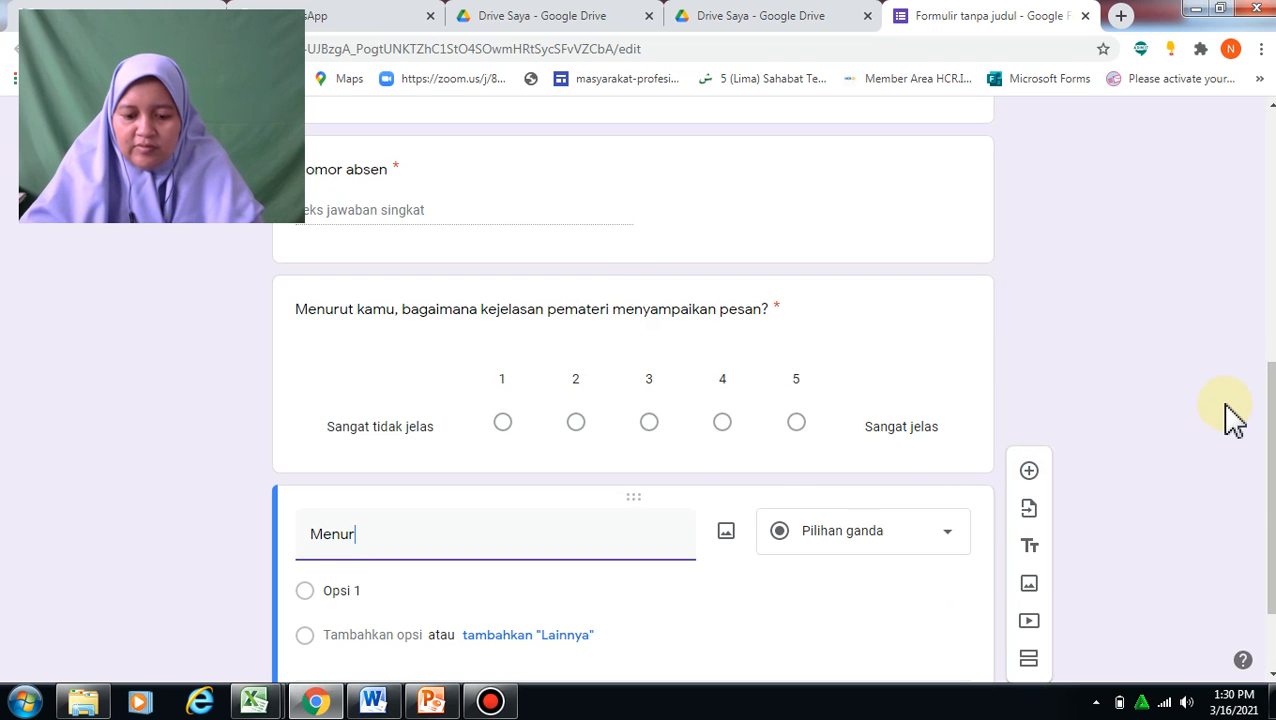
type("ut kamu, materi i")
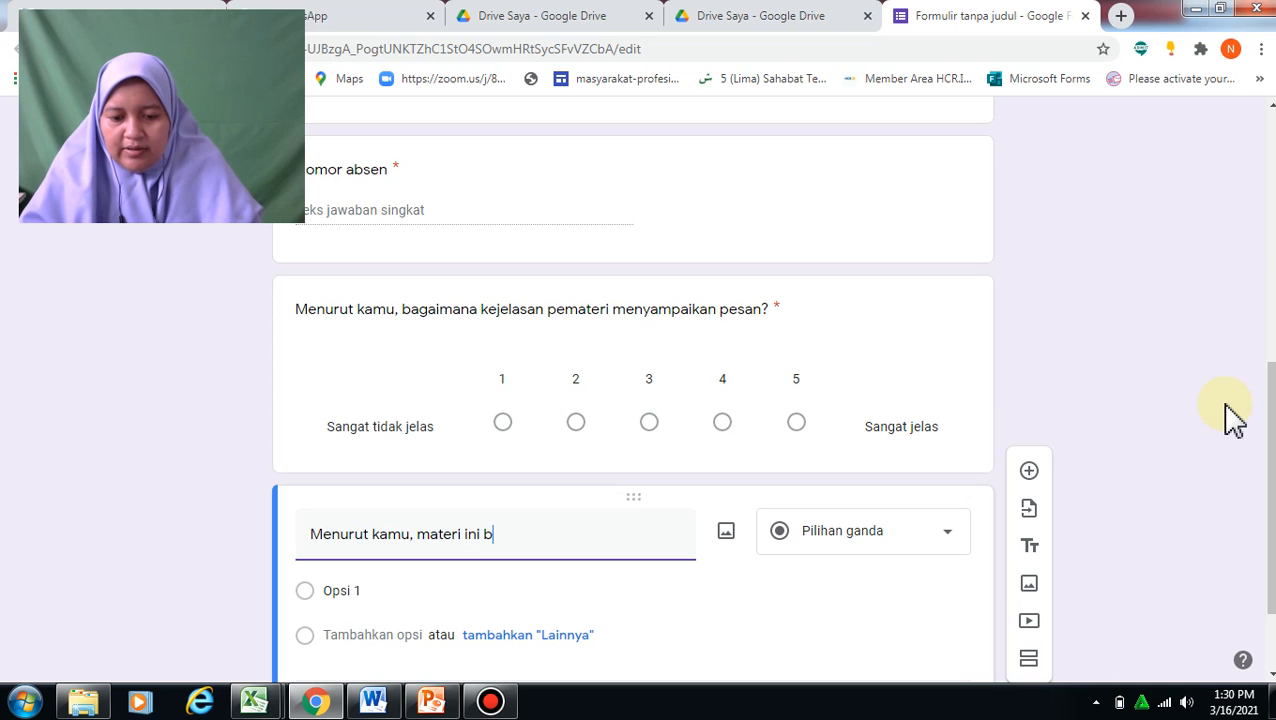
type("ni apakah bermanfaat untu")
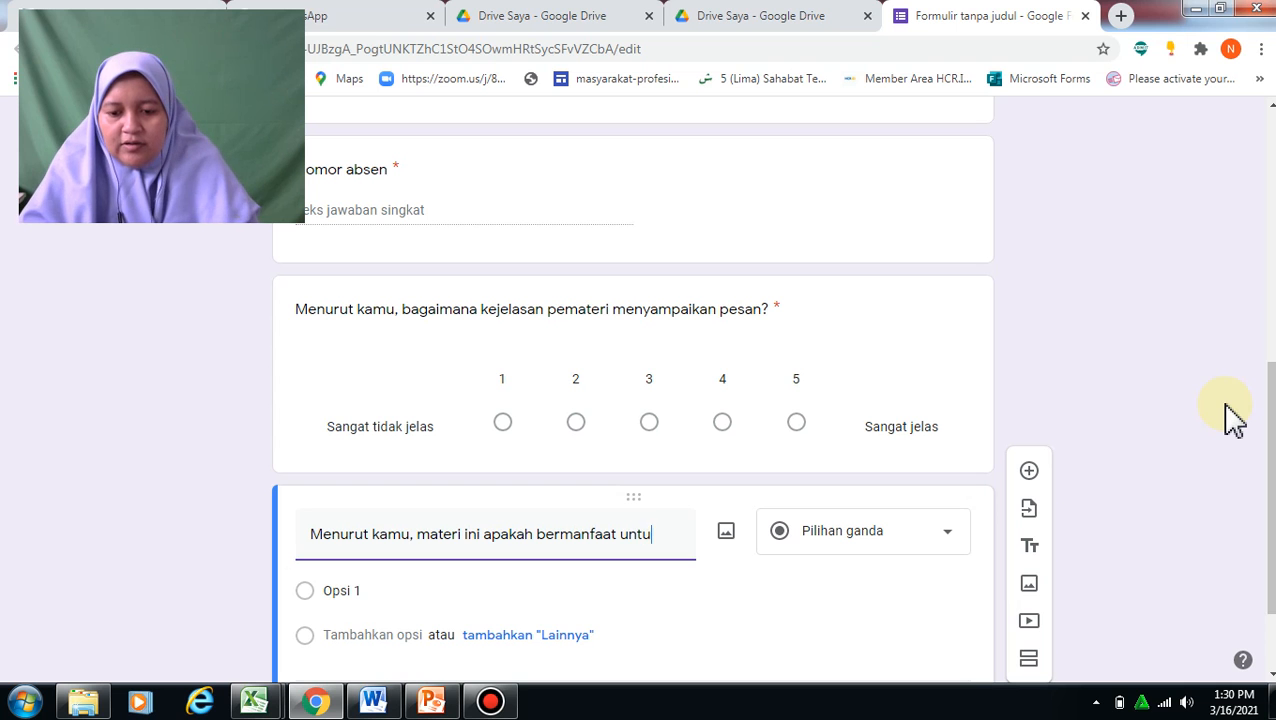
type("k menambah keimanan?")
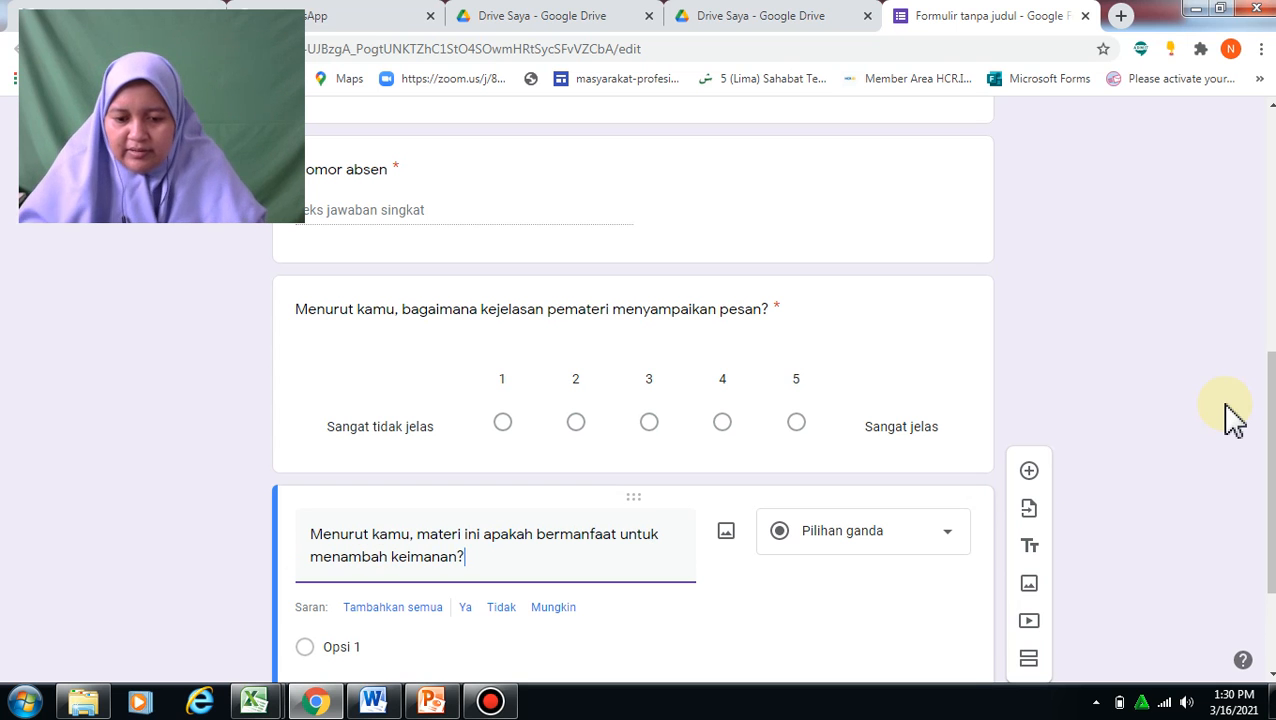
- Add all suggested answers (Ya, Tidak, Mungkin) to the keimanan question and make it required
left_click_drag(1268, 390, 1270, 447)
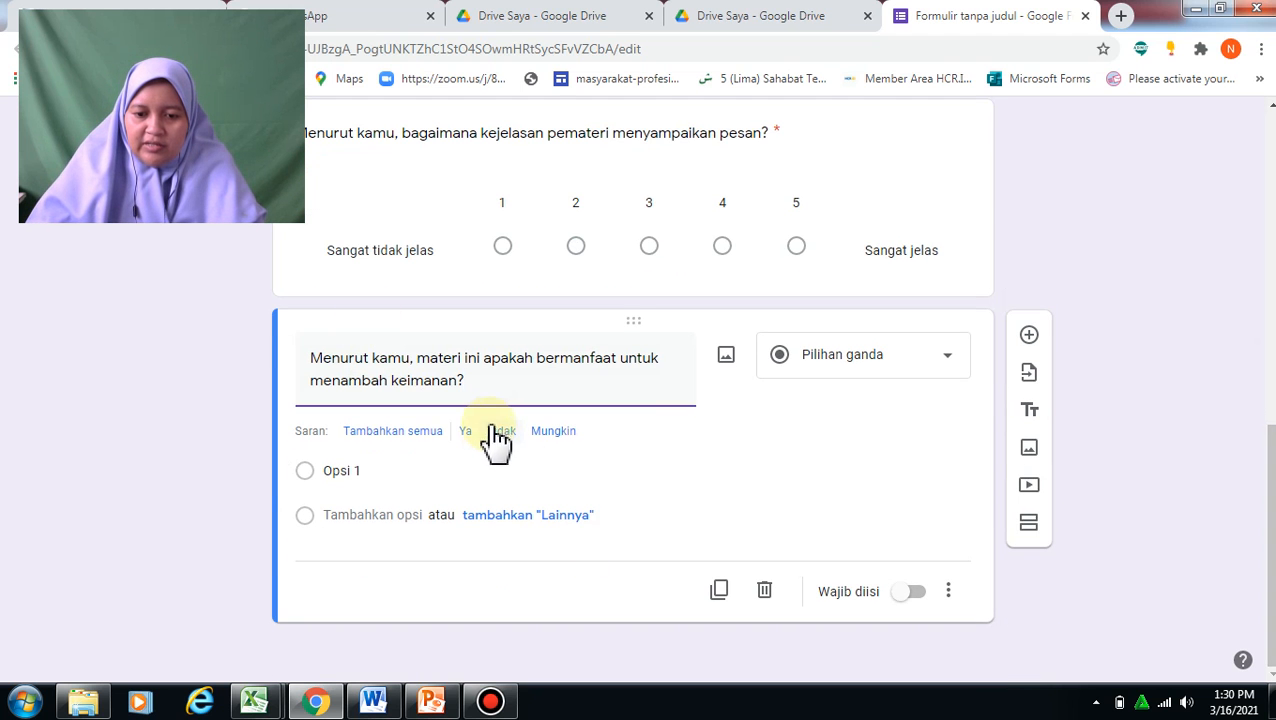
left_click(390, 433)
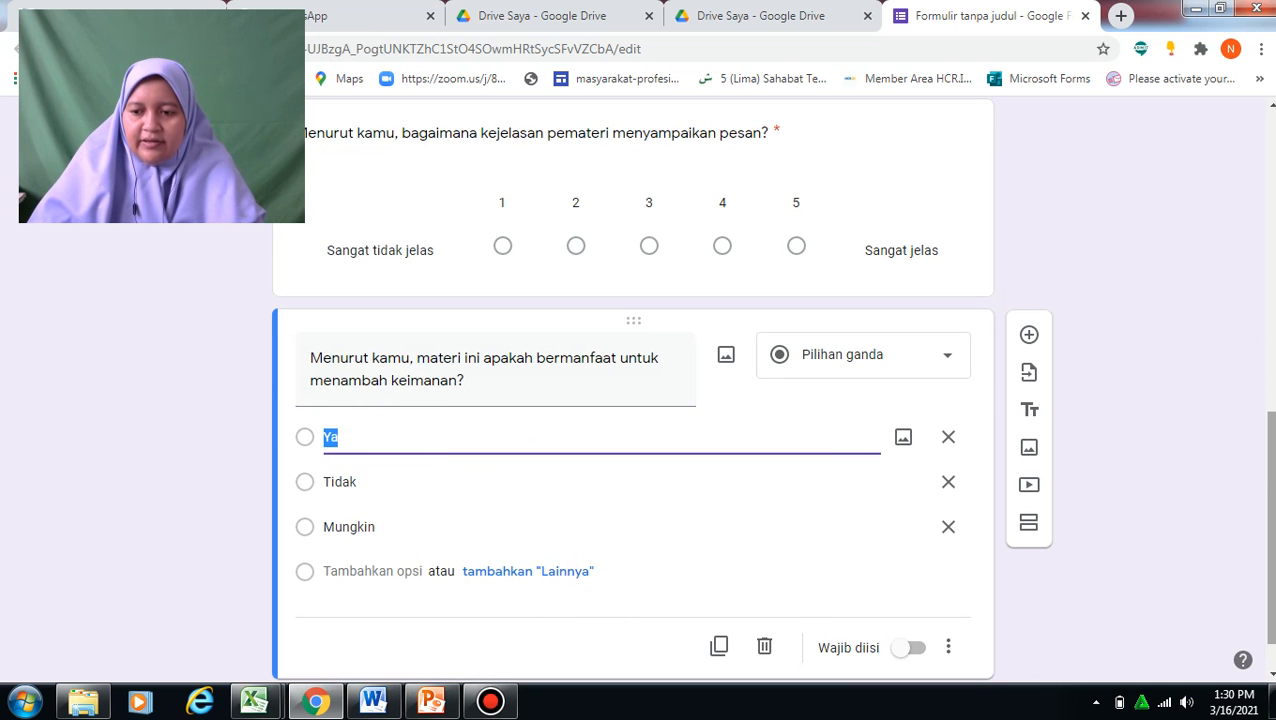
scroll(770, 390, "down", 1)
left_click(914, 591)
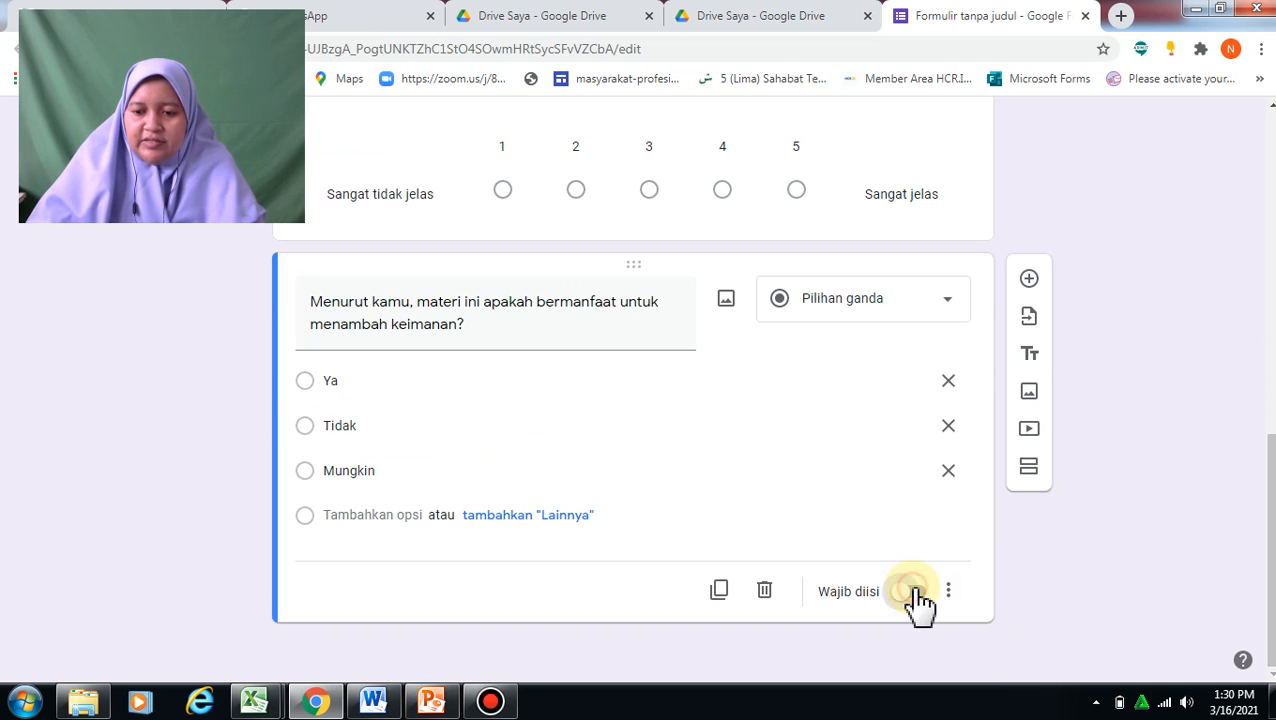
- Add a question at the end of the form titled "Apa insight / hikmah yang kalian peroleh ketika mendapatkan materi?"
left_click(1031, 282)
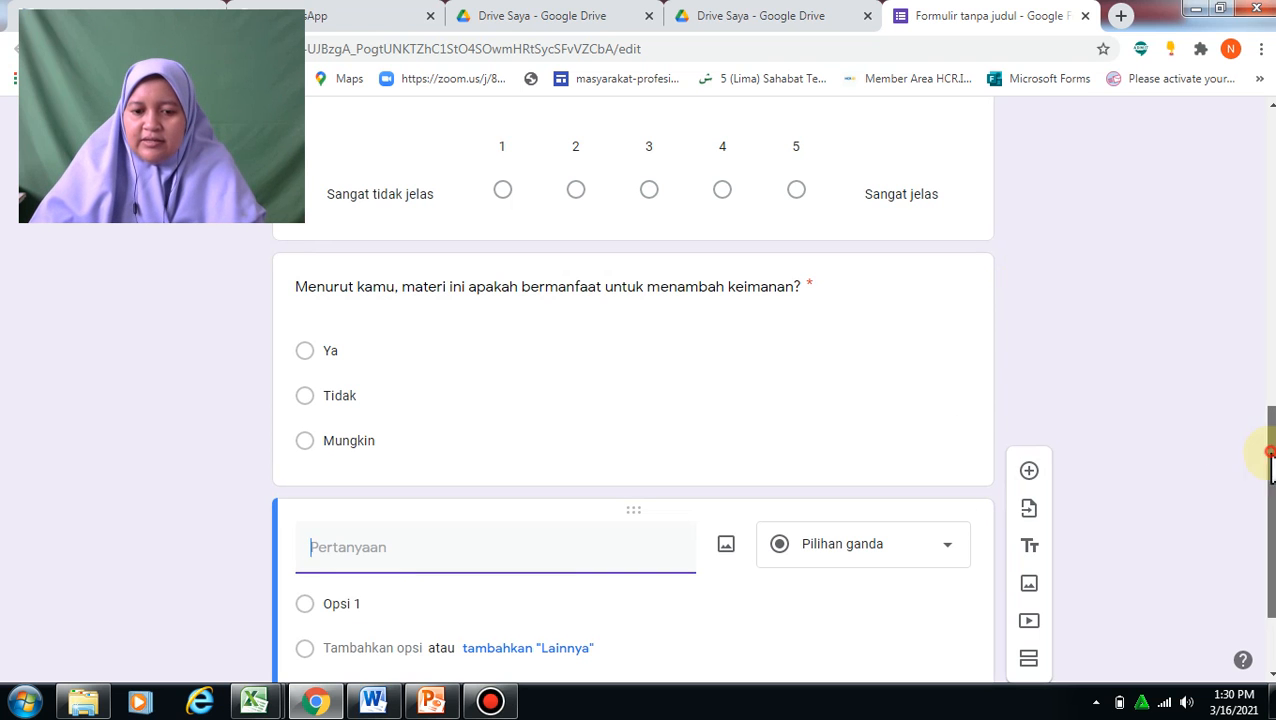
left_click_drag(1267, 447, 1268, 548)
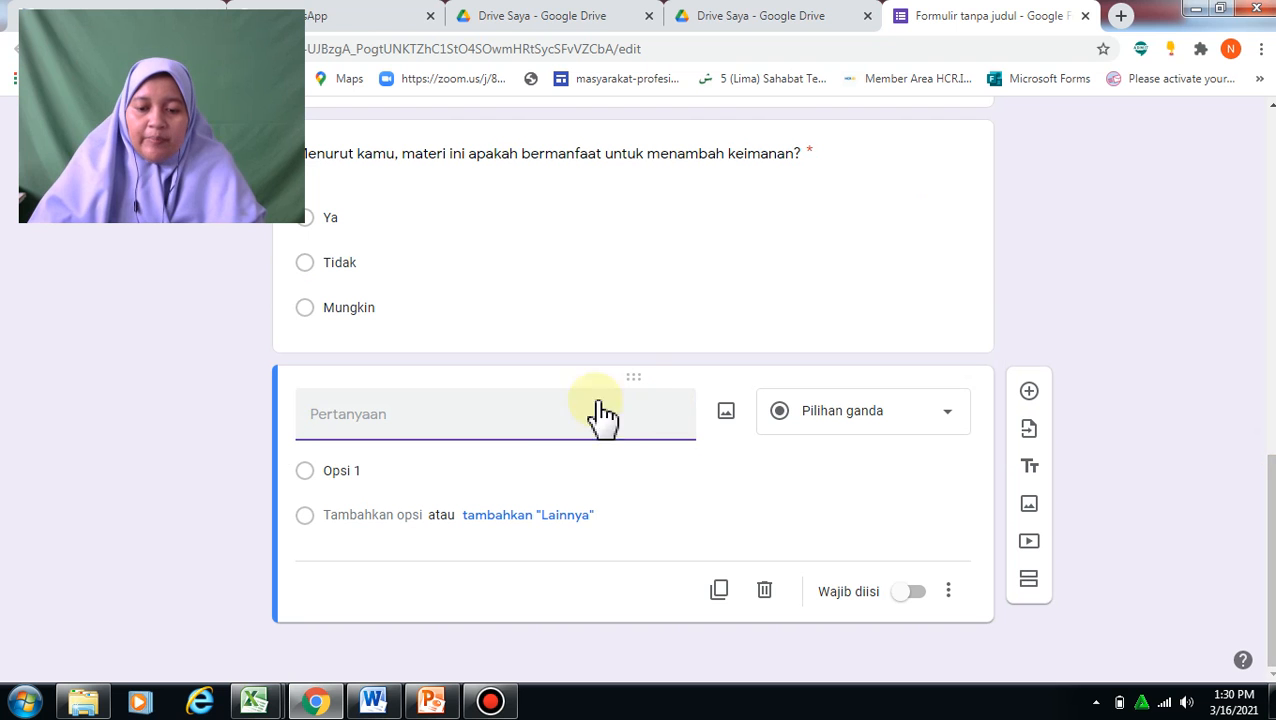
type("Apa insight / hikmah")
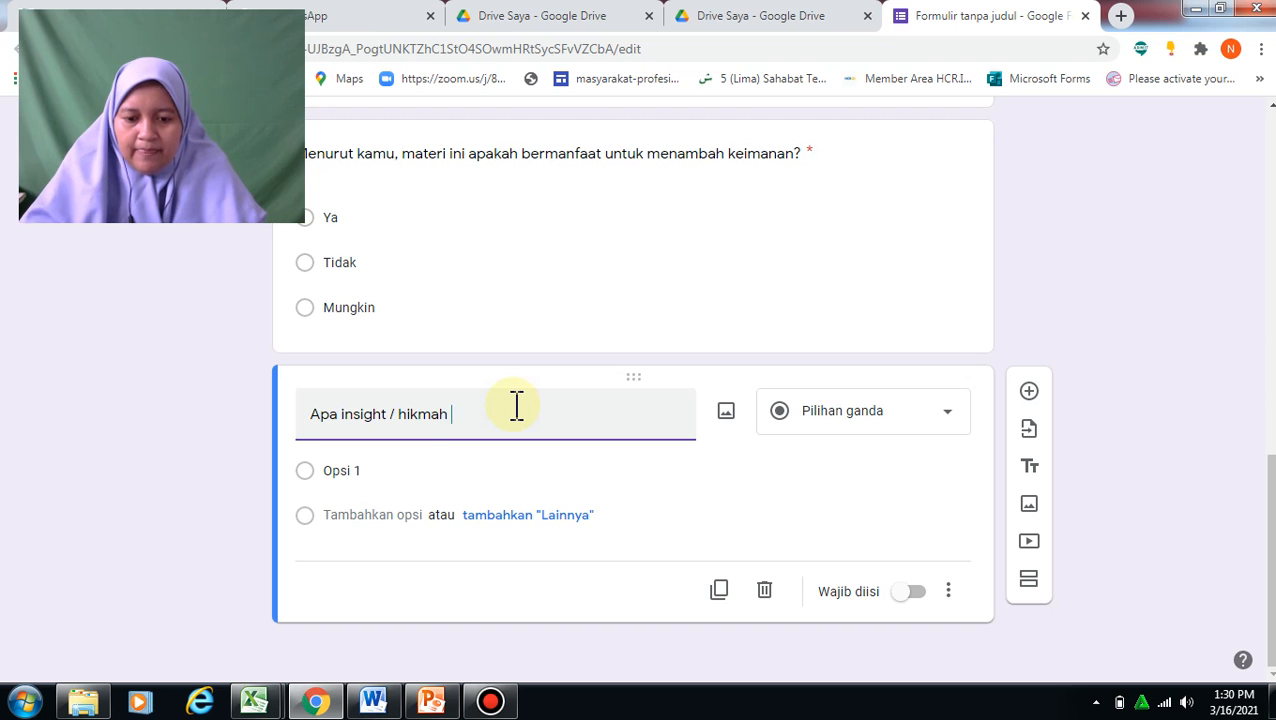
type("n pe")
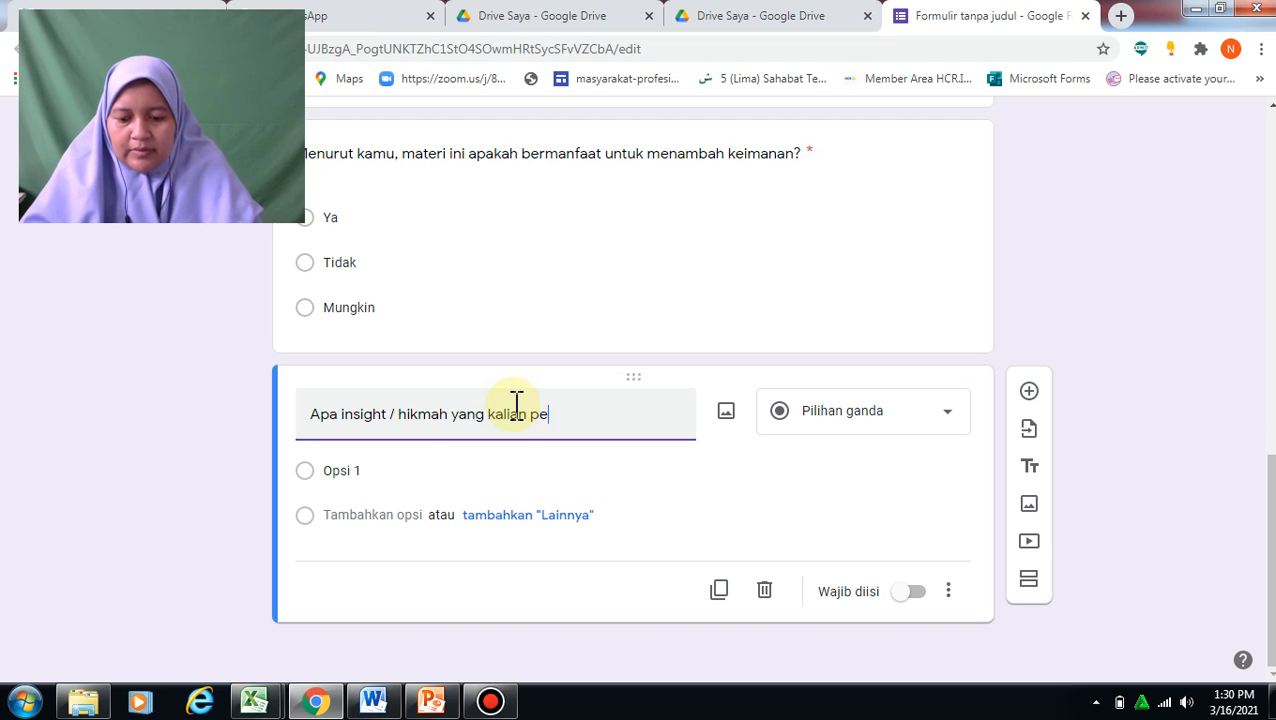
type("roleh k")
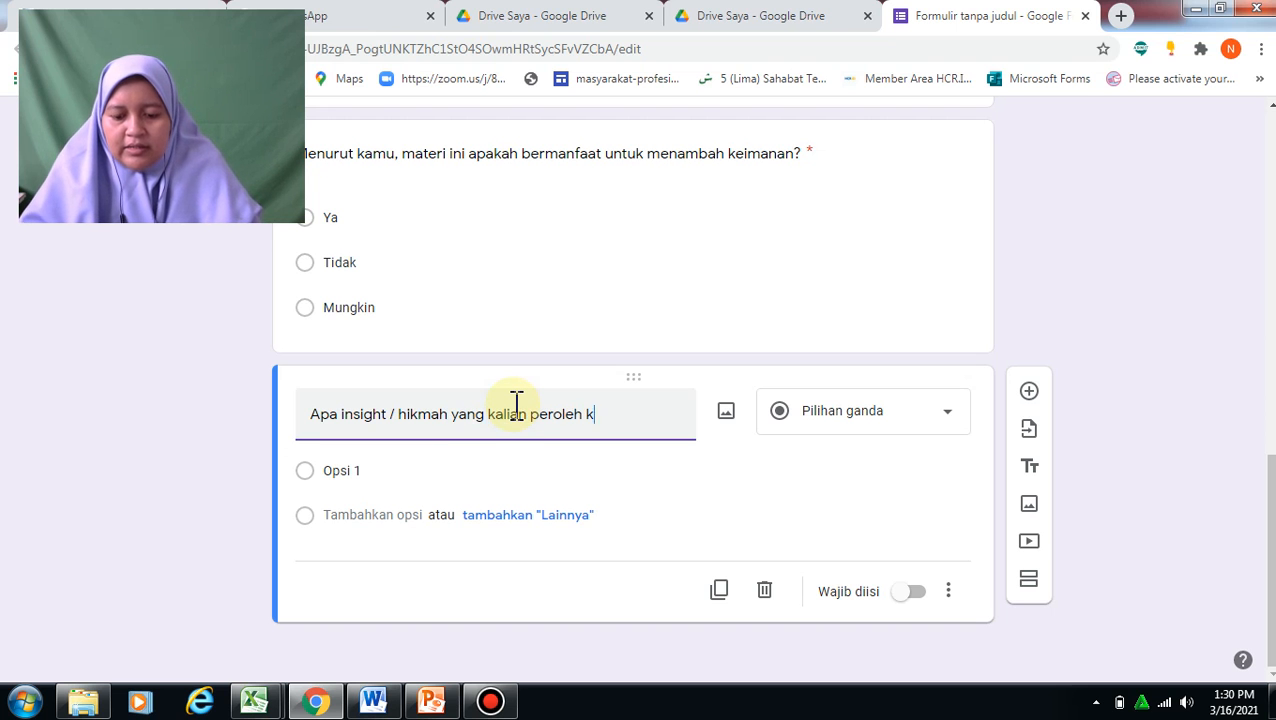
type("etika men")
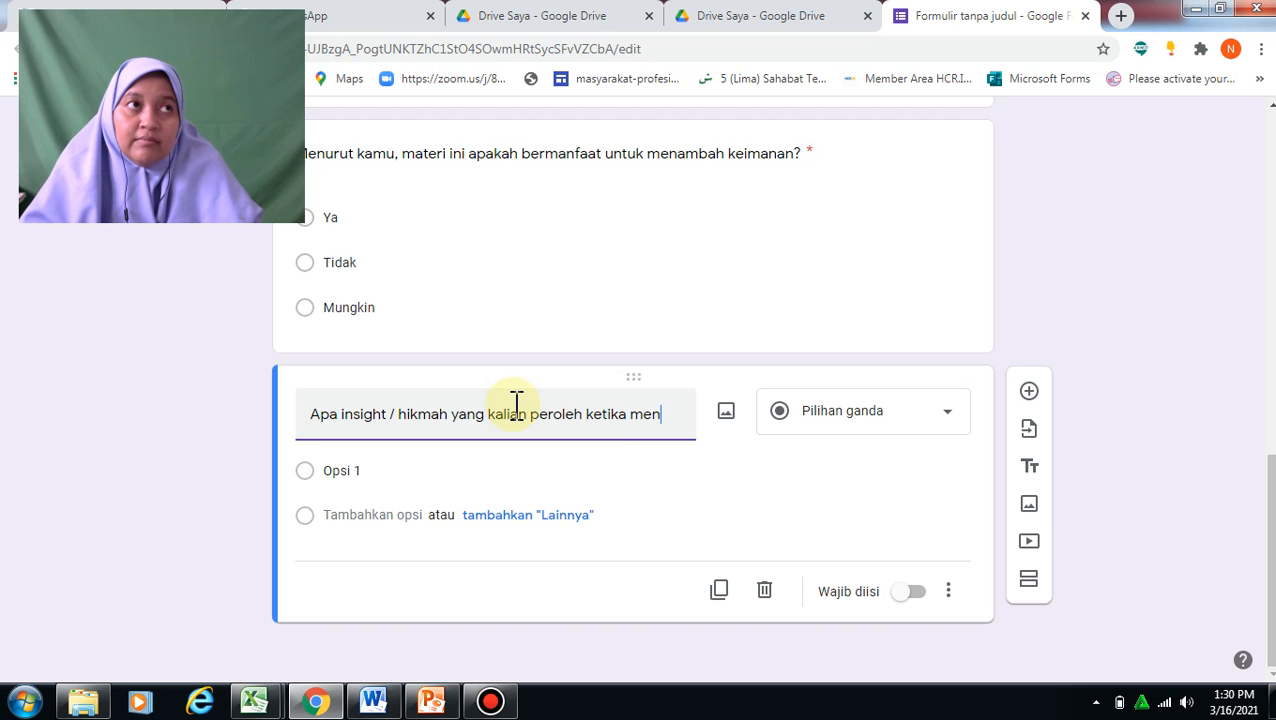
type("dapatkan materi")
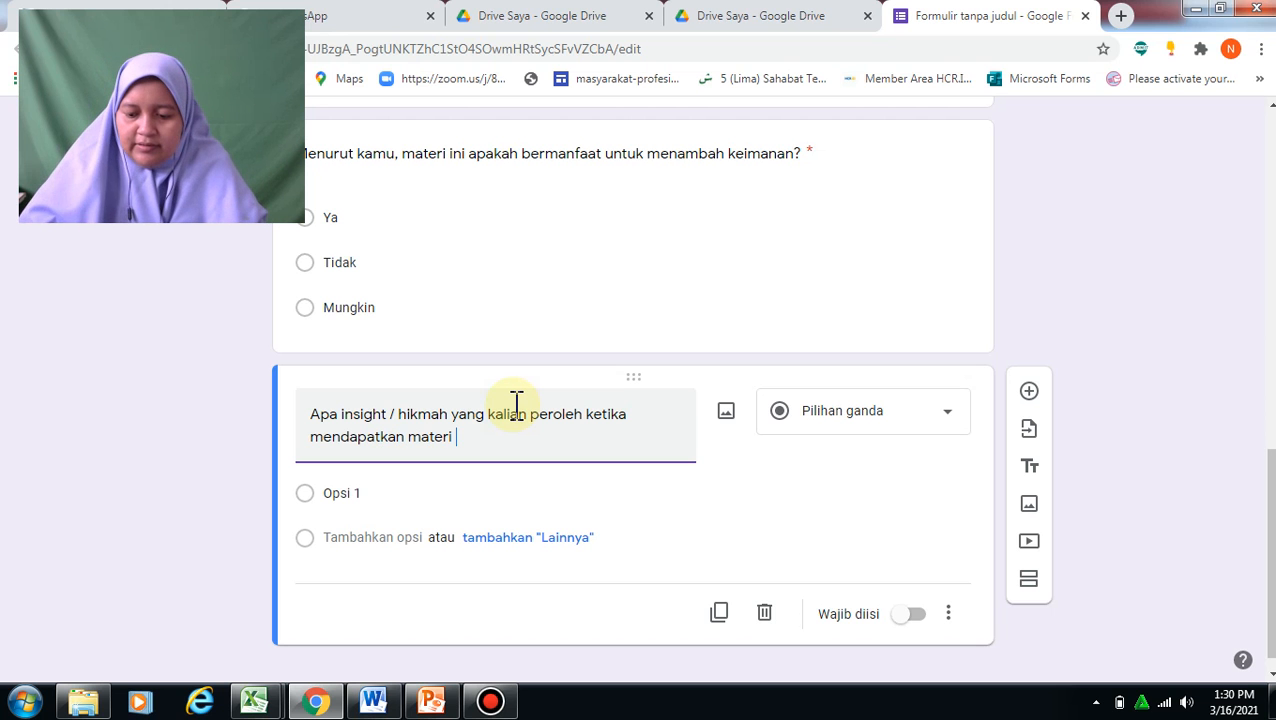
type("?")
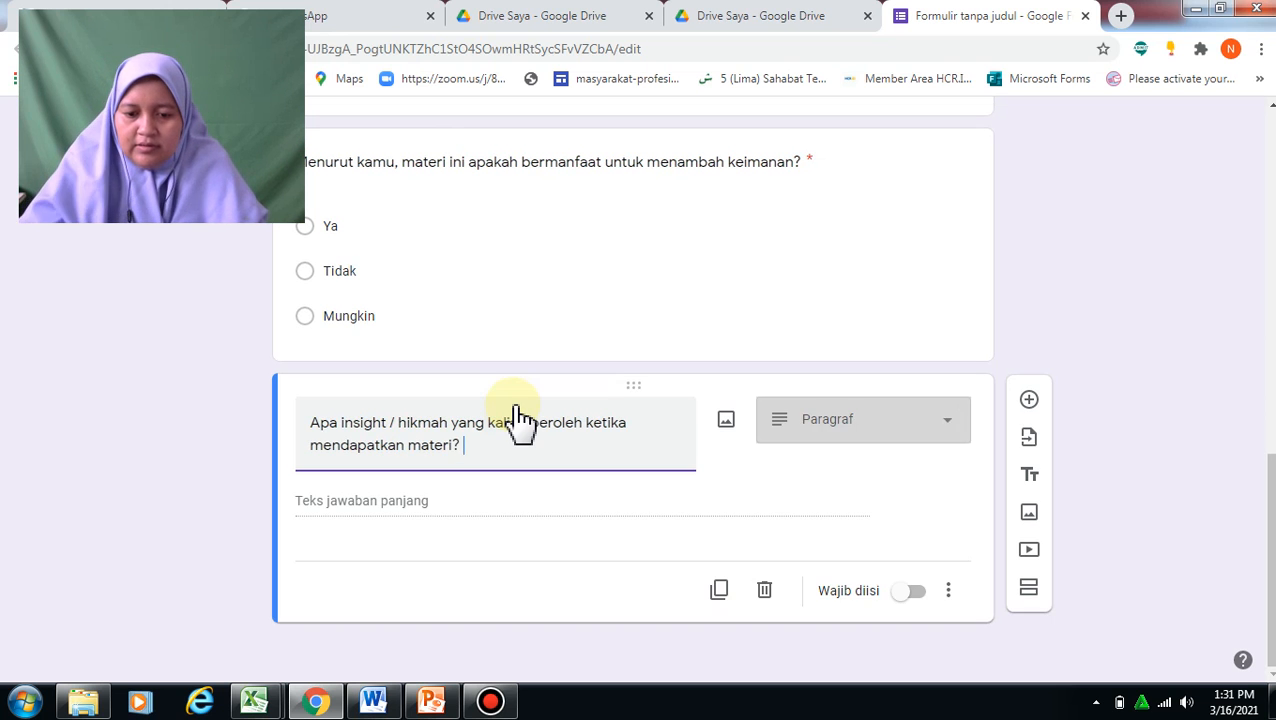
- Append "Jelaskan!" to the title of the insight / hikmah question and make the question required
type(" Jelaskan!")
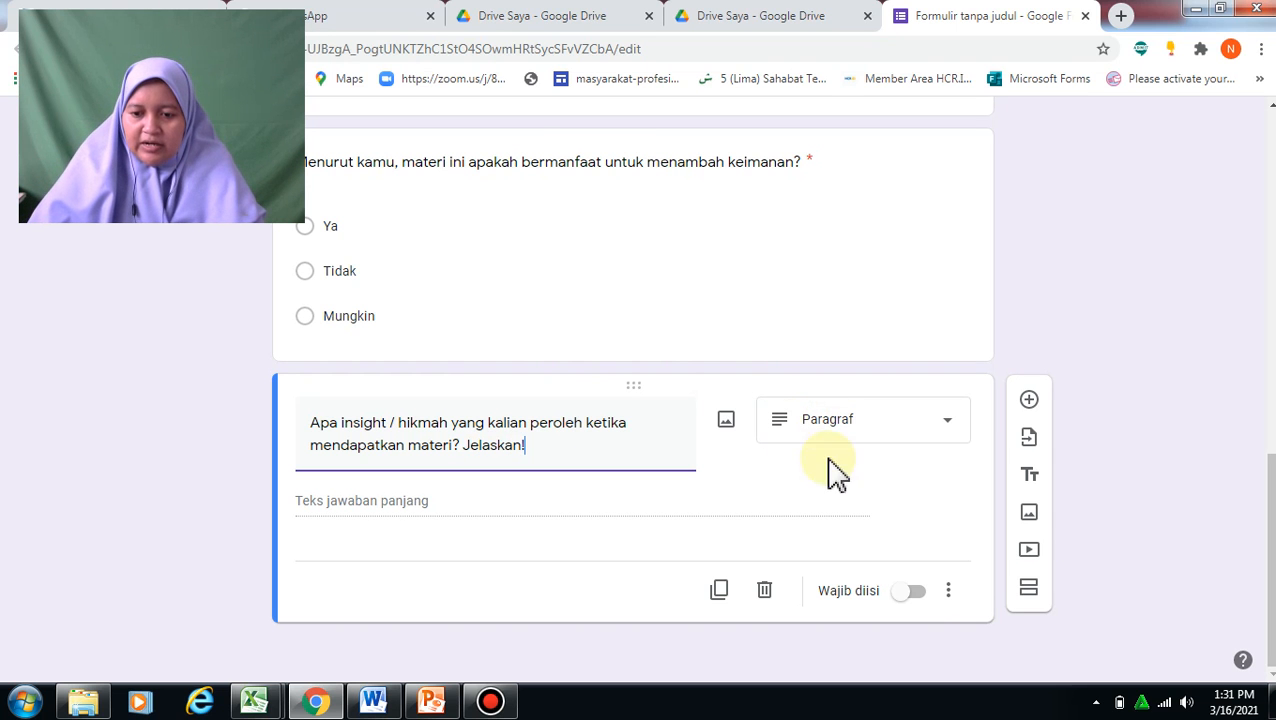
left_click(912, 592)
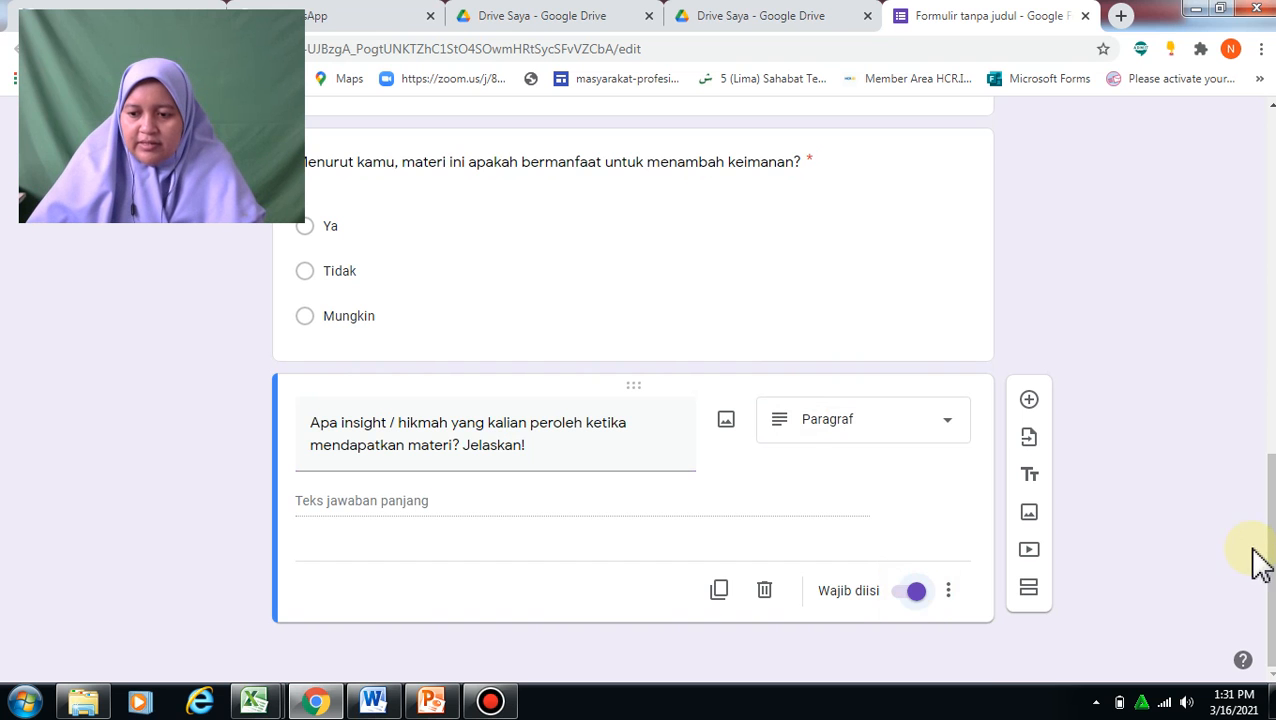
- Add a date question titled "Tanggal" at the end of the form
scroll(1256, 484, "up", 15)
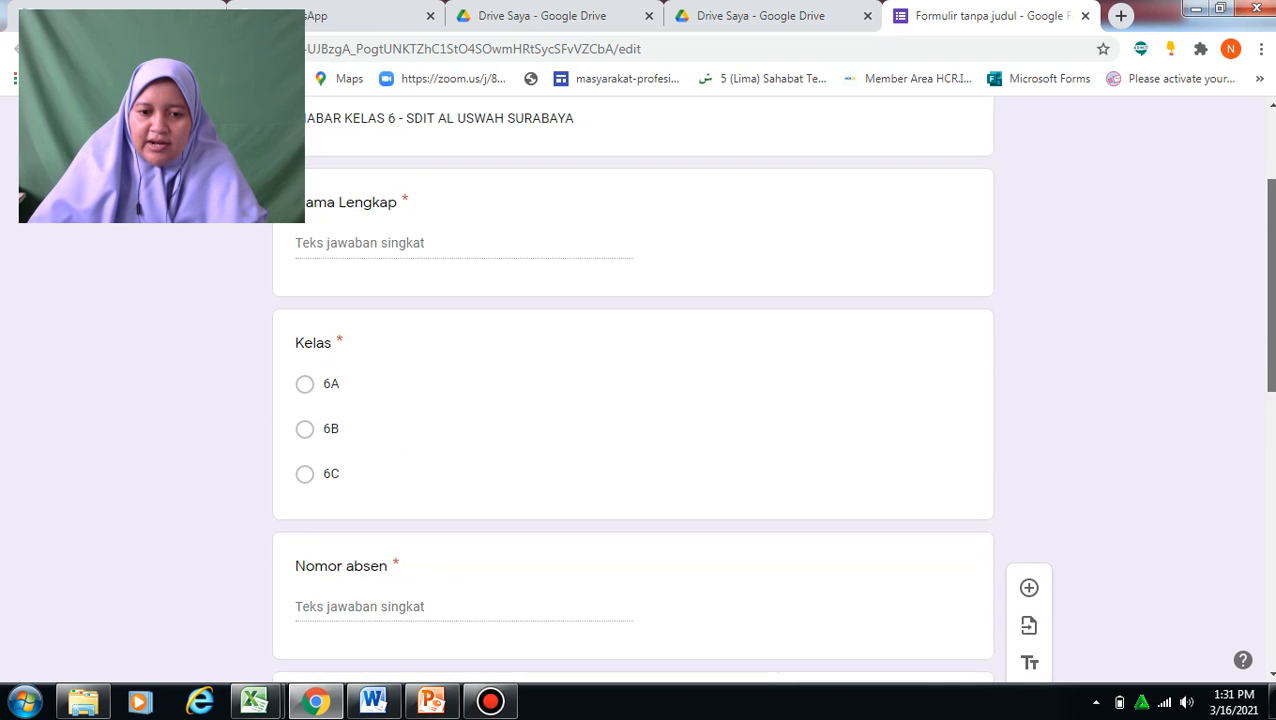
scroll(1256, 484, "down", 2)
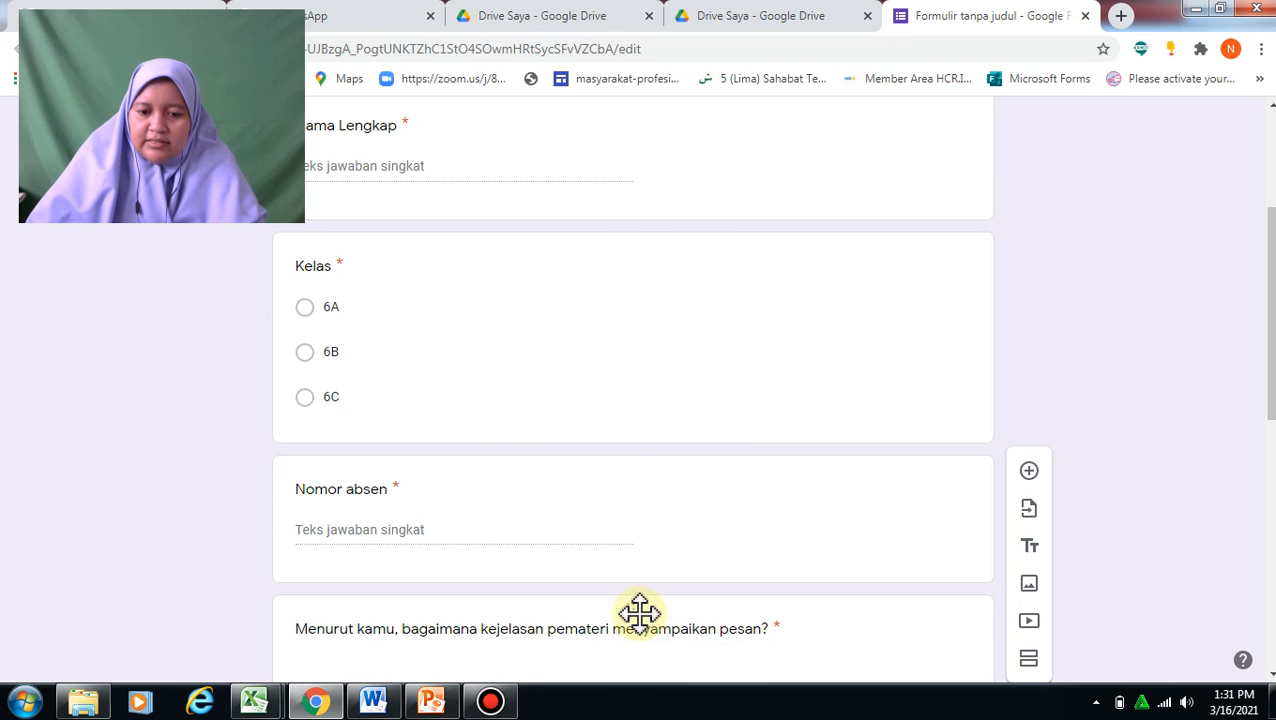
left_click(1029, 471)
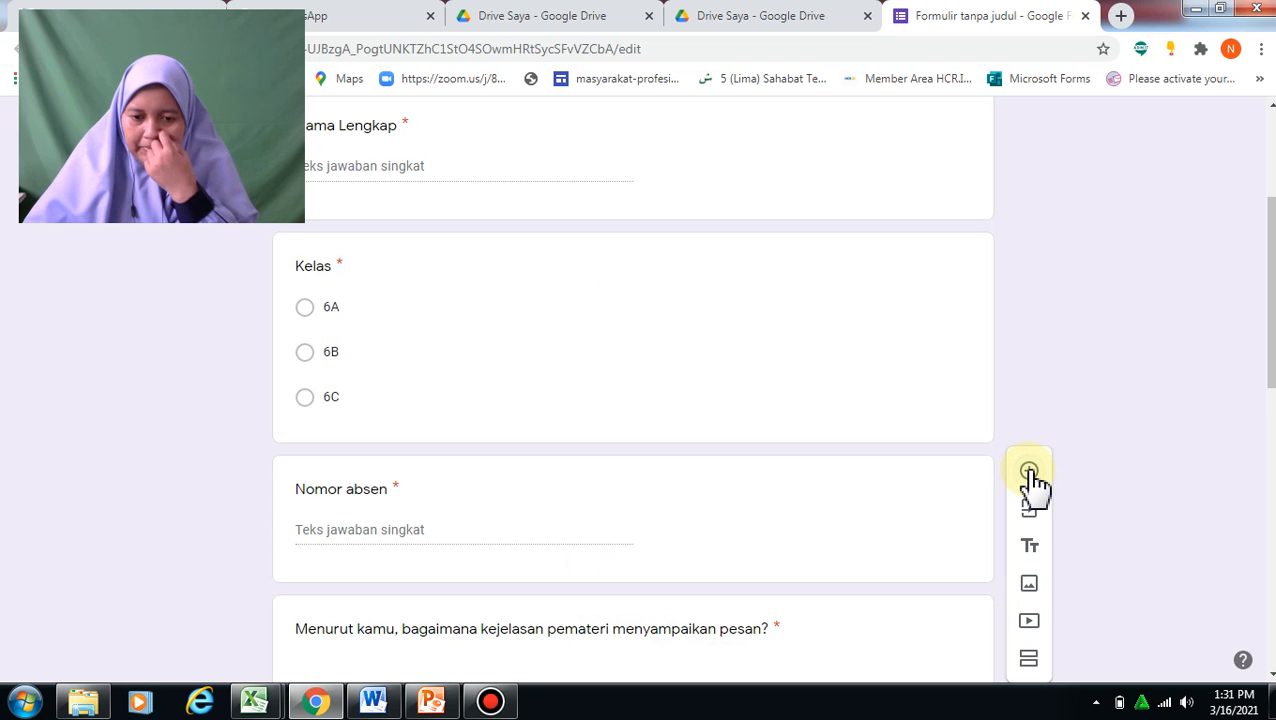
left_click_drag(1271, 270, 1262, 521)
type("Tanggal")
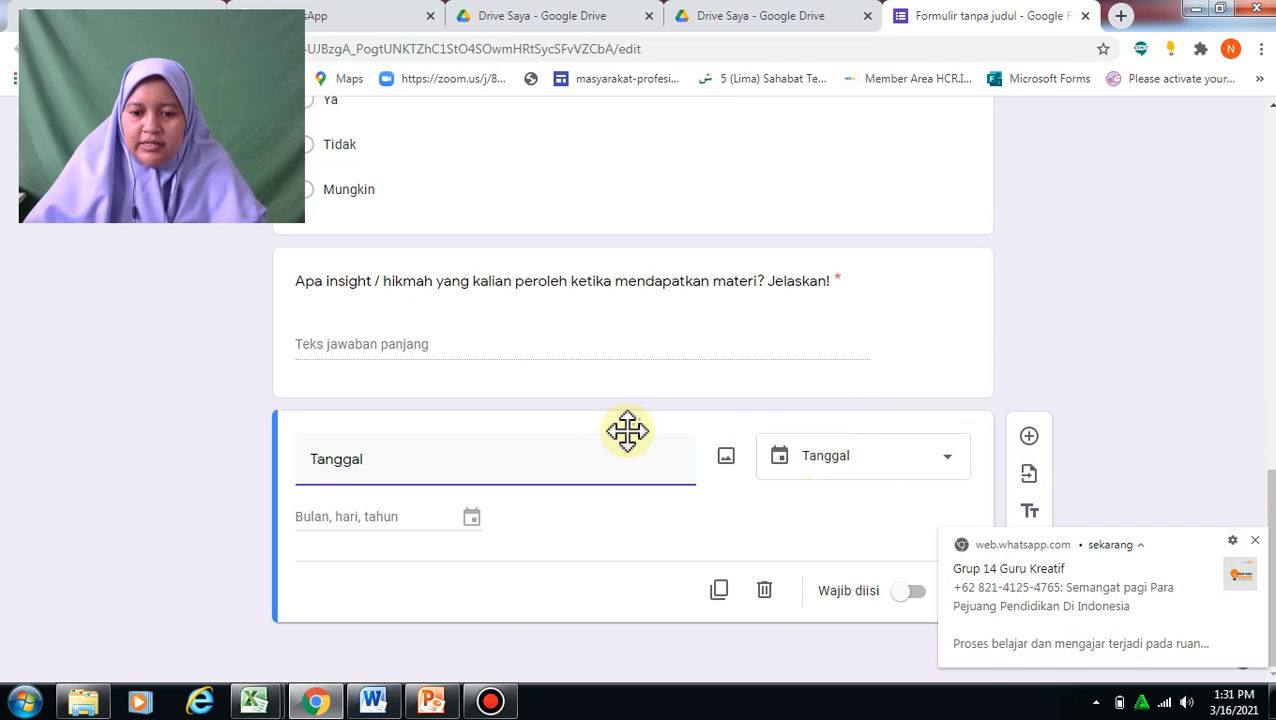
- Move the Tanggal question above Nama Lengkap, directly under the form header, and make it required
left_click_drag(627, 430, 595, 151)
left_click_drag(588, 296, 587, 315)
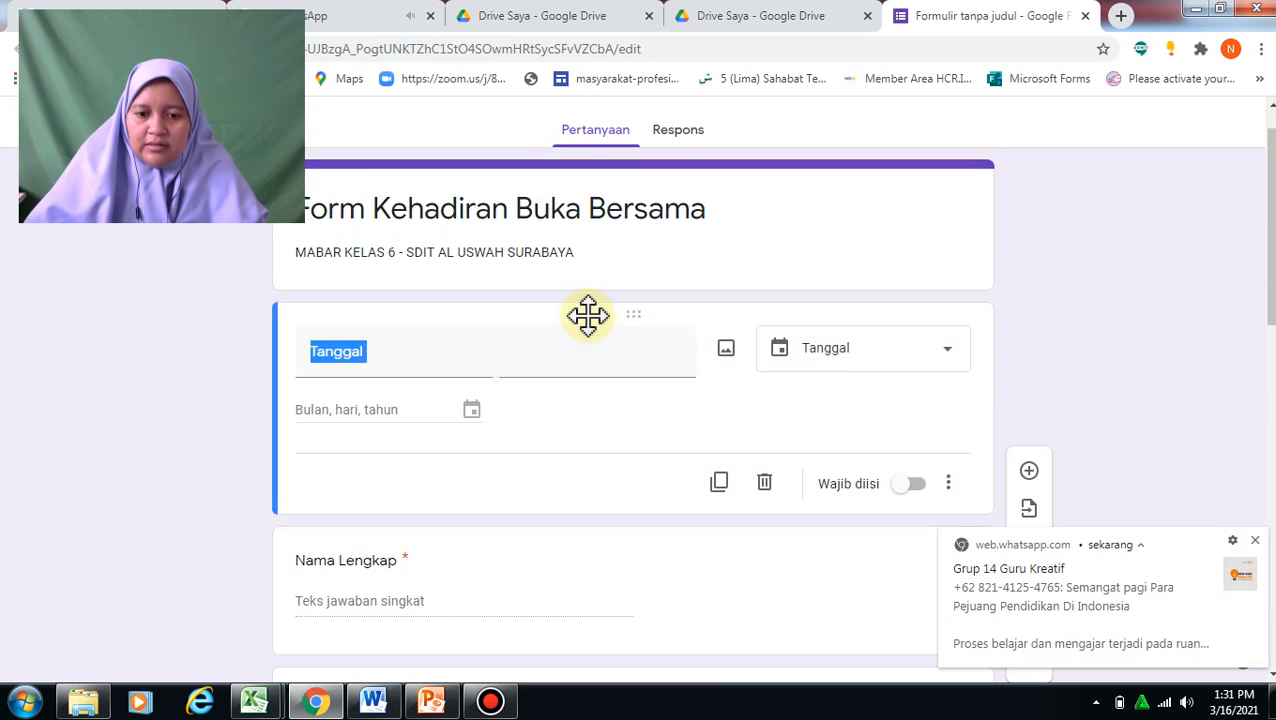
scroll(878, 330, "down", 2)
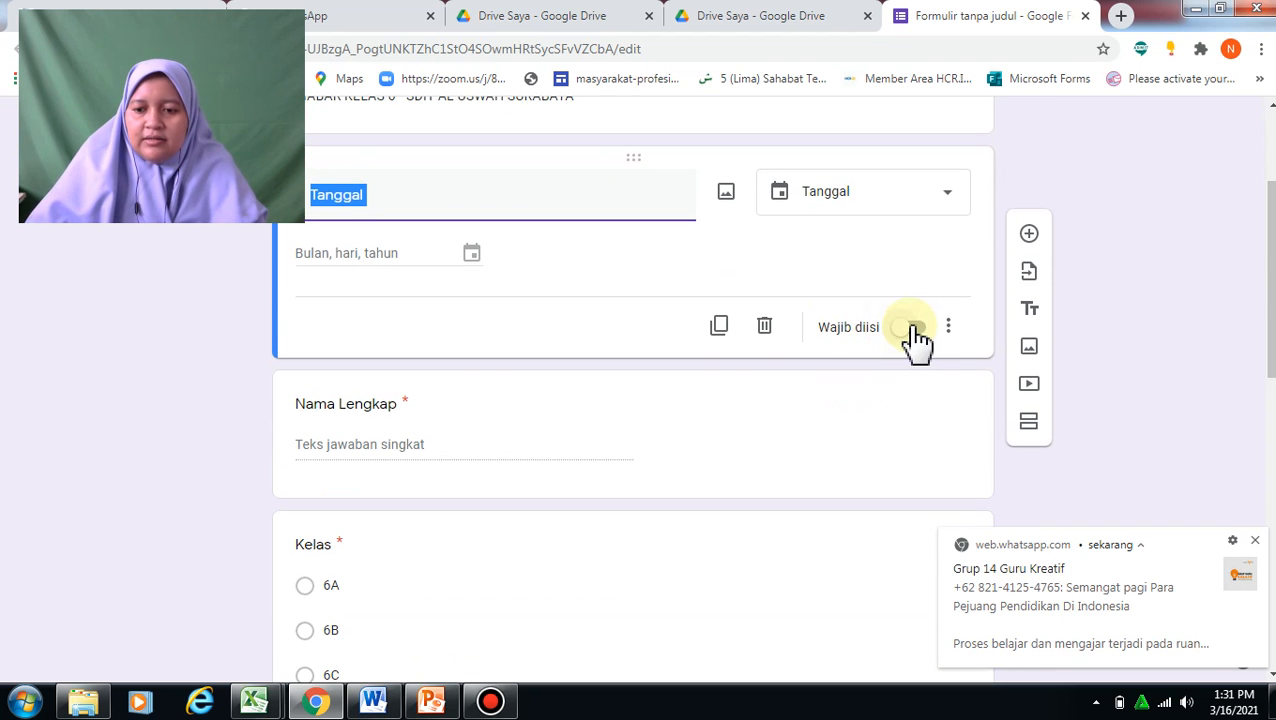
left_click(910, 330)
- Add a question below Tanggal titled "Jam kehadiran" with the answer type Waktu
left_click(1030, 236)
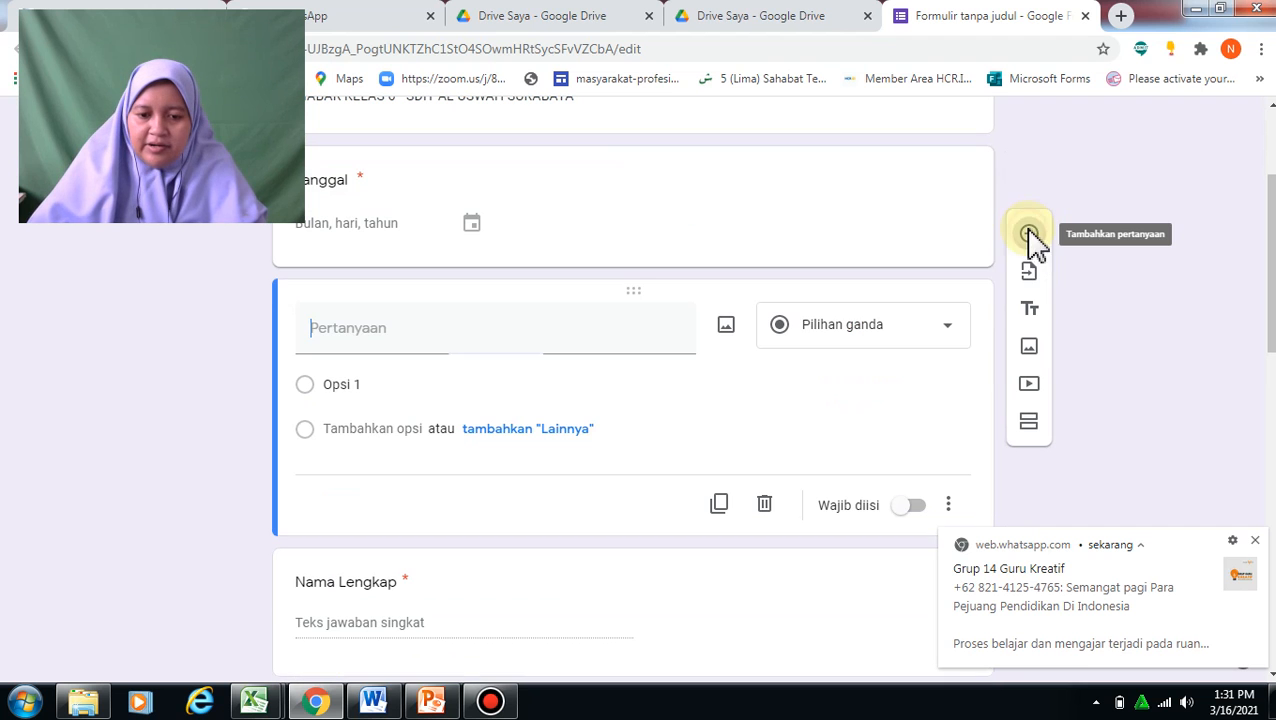
type("Jam kehadiran")
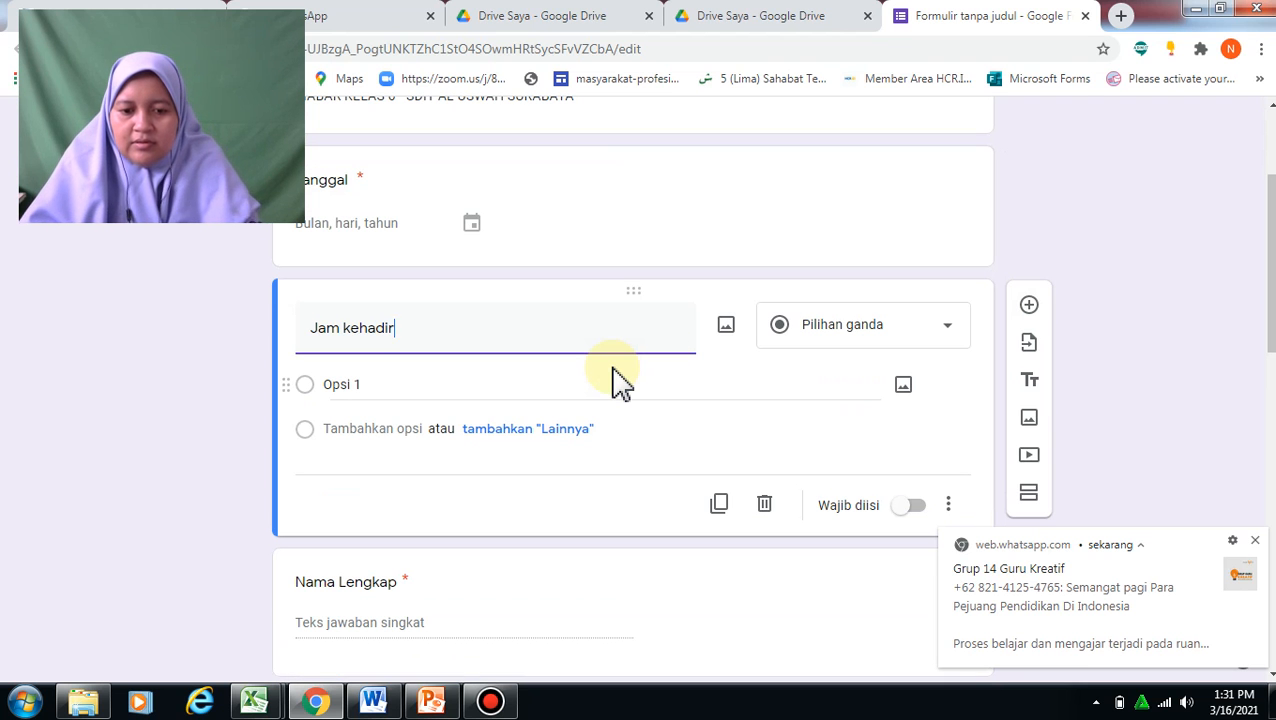
left_click(850, 343)
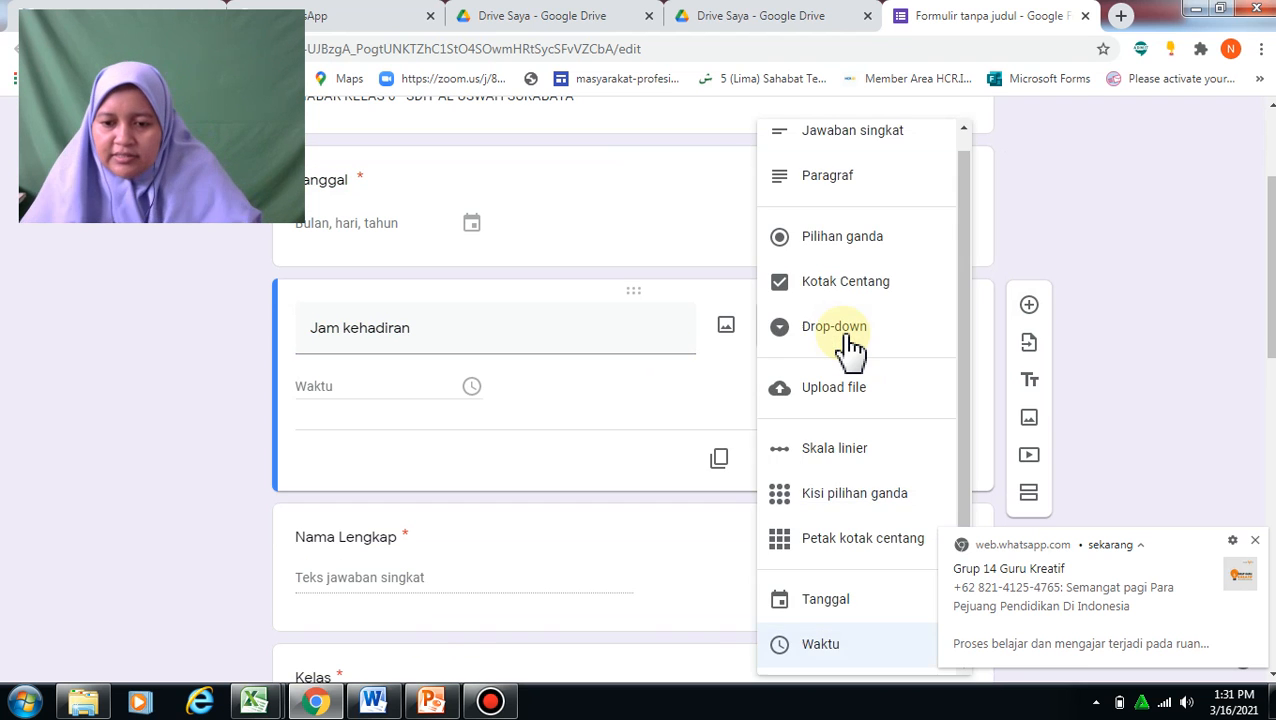
left_click(792, 645)
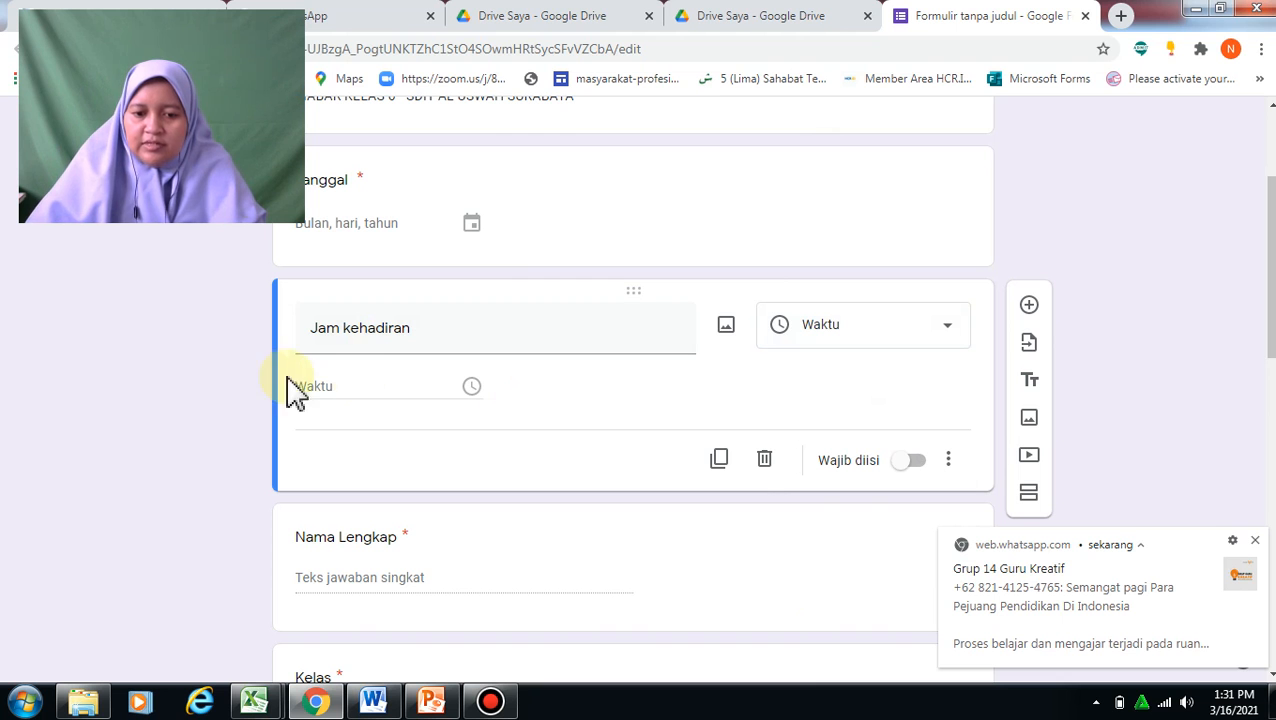
- Extend the time question's title to "Jam kehadiran di zoom" and make the question required
triple_click(420, 328)
left_click(420, 328)
type("di zoom")
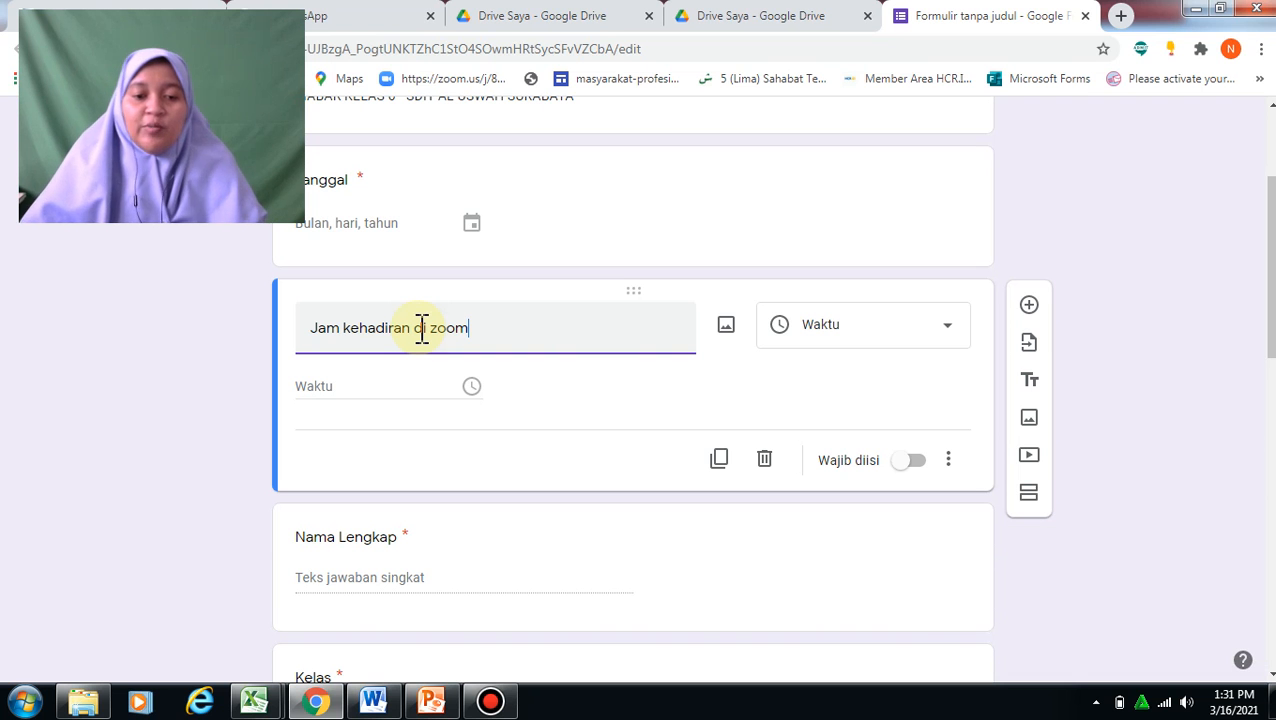
left_click(913, 461)
- Insert the pancake photo from the Makanan dan bersantap theme category as the form's header image
left_click_drag(1269, 266, 1270, 150)
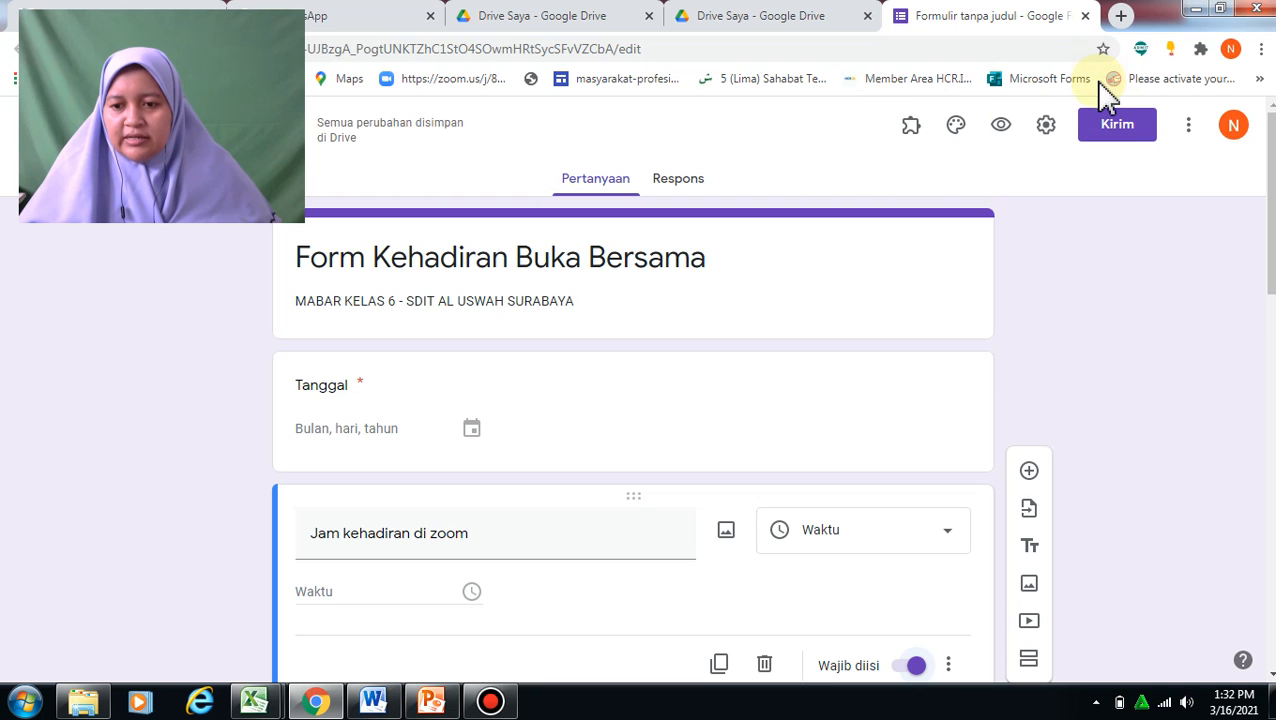
left_click(955, 126)
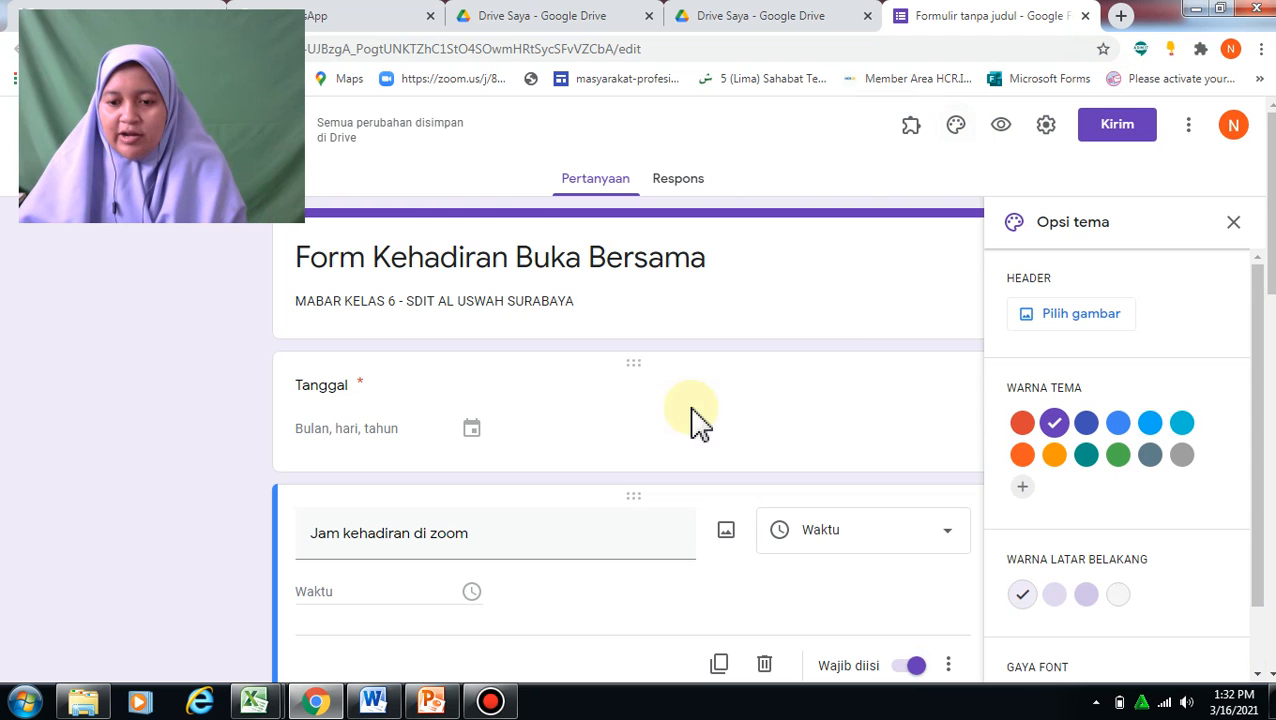
left_click(1052, 315)
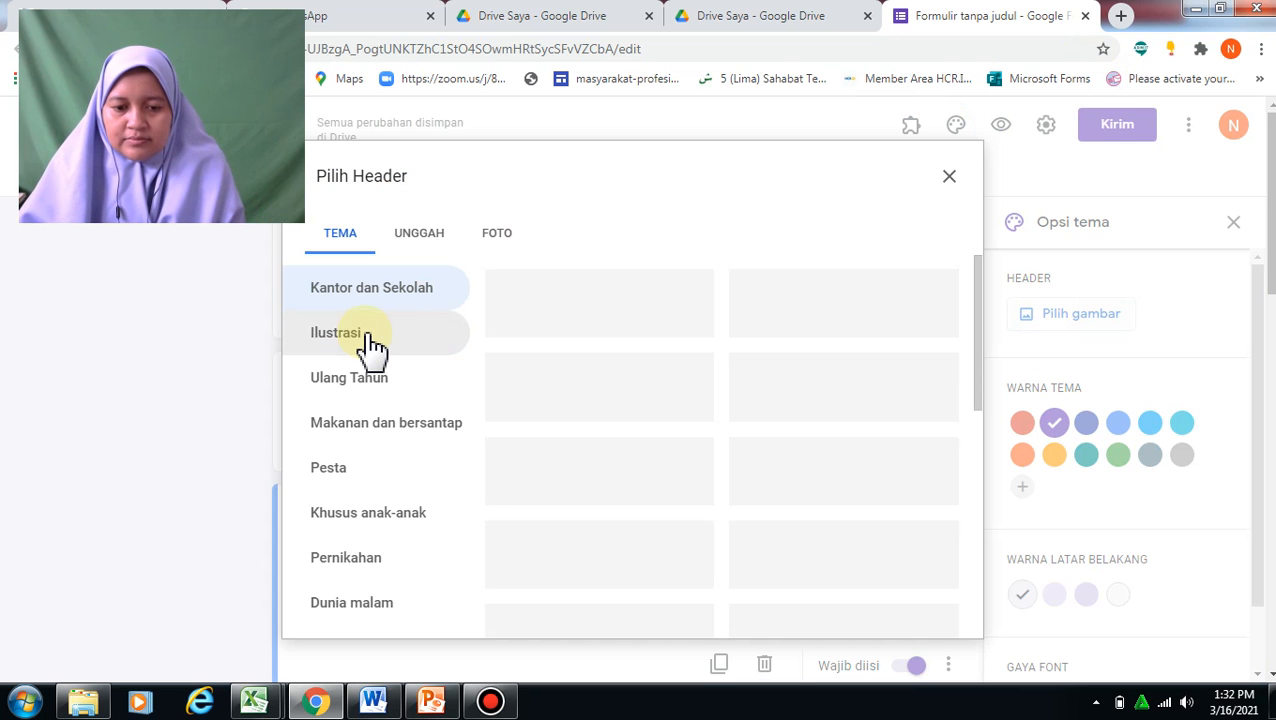
left_click(378, 420)
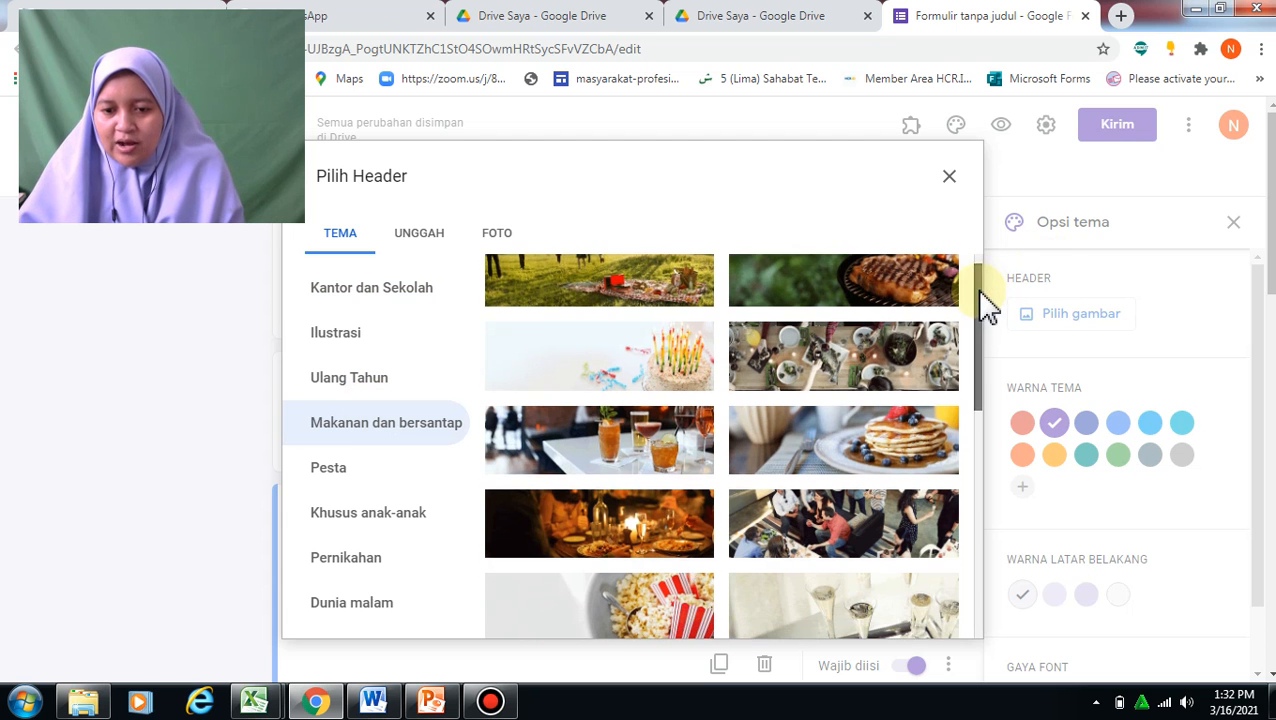
left_click_drag(978, 282, 978, 283)
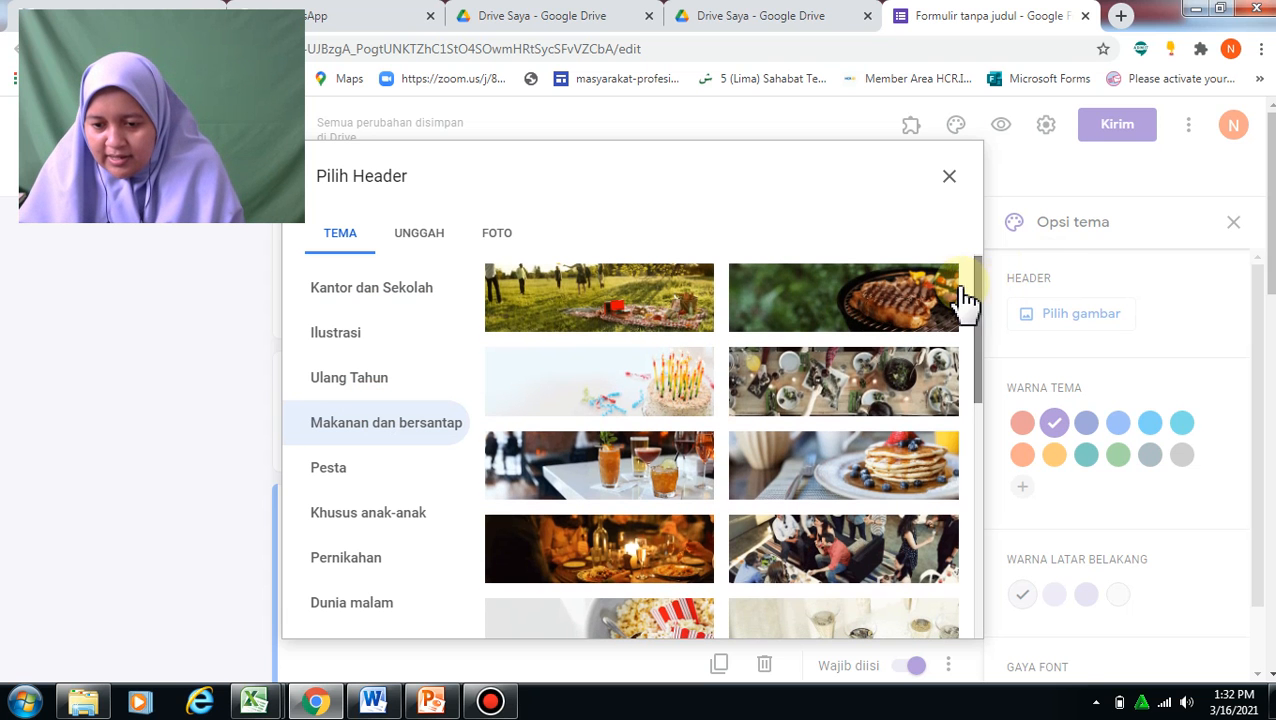
left_click(858, 478)
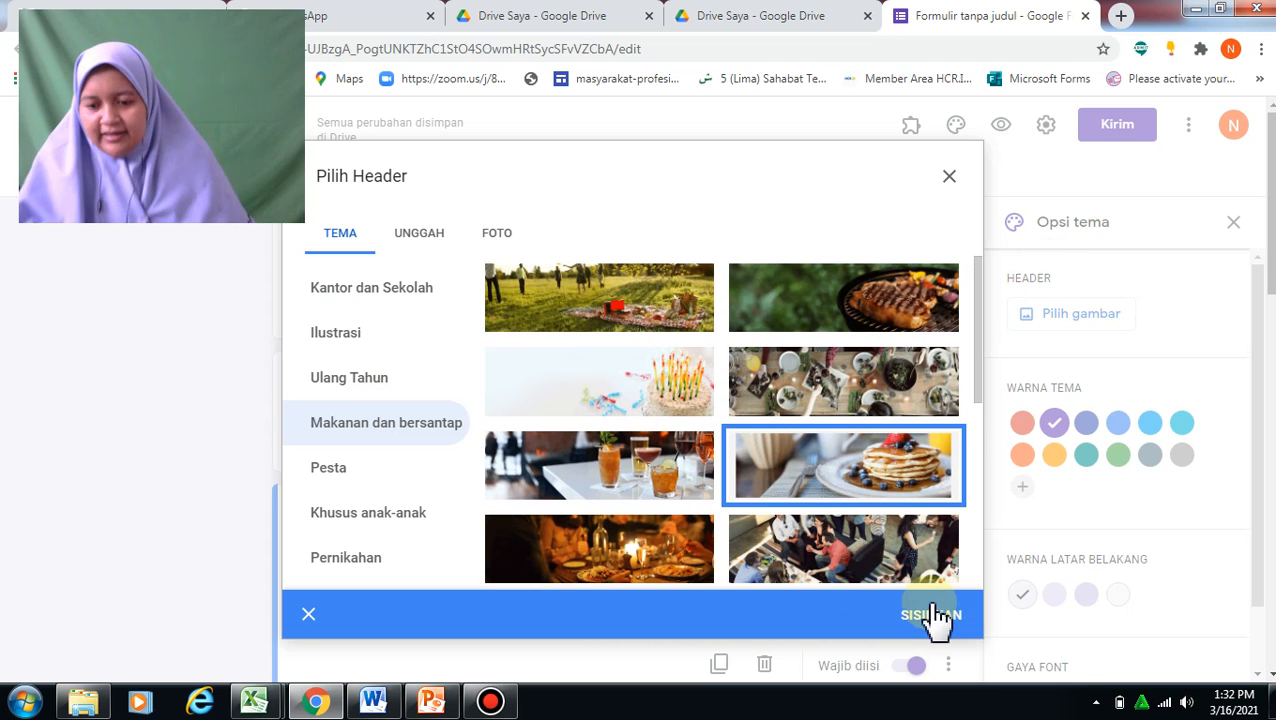
left_click(938, 616)
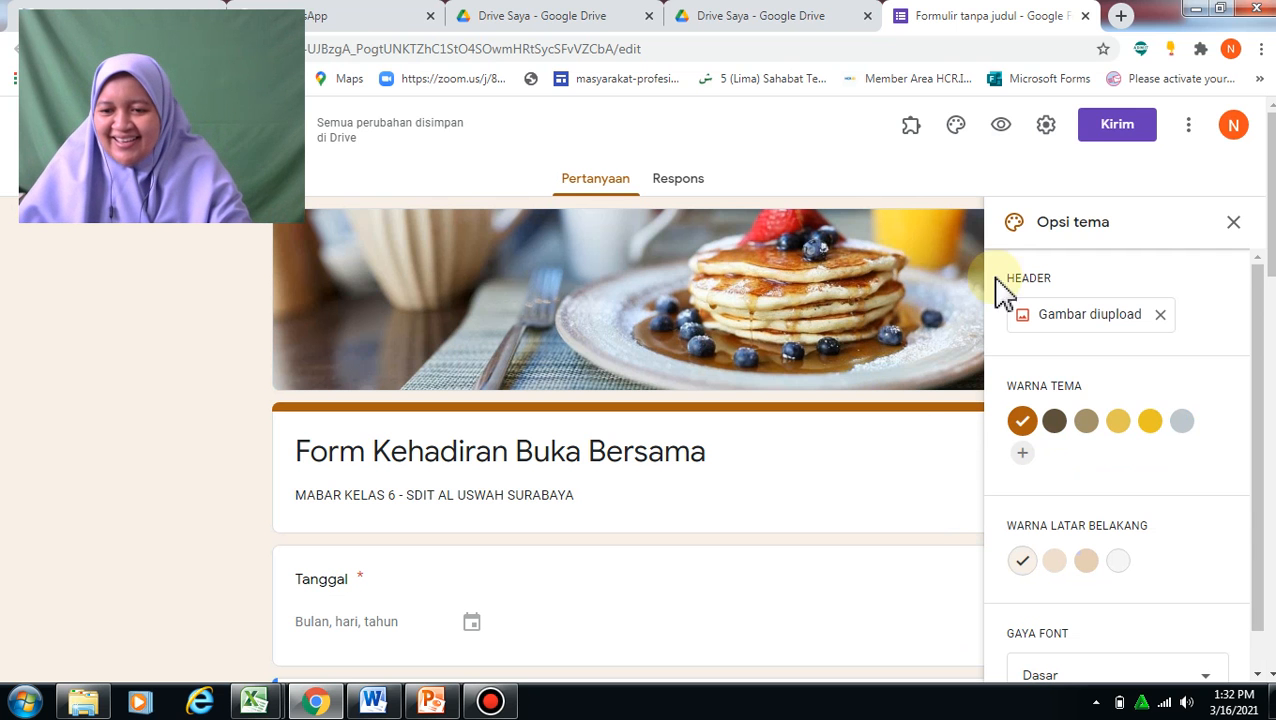
left_click(1234, 222)
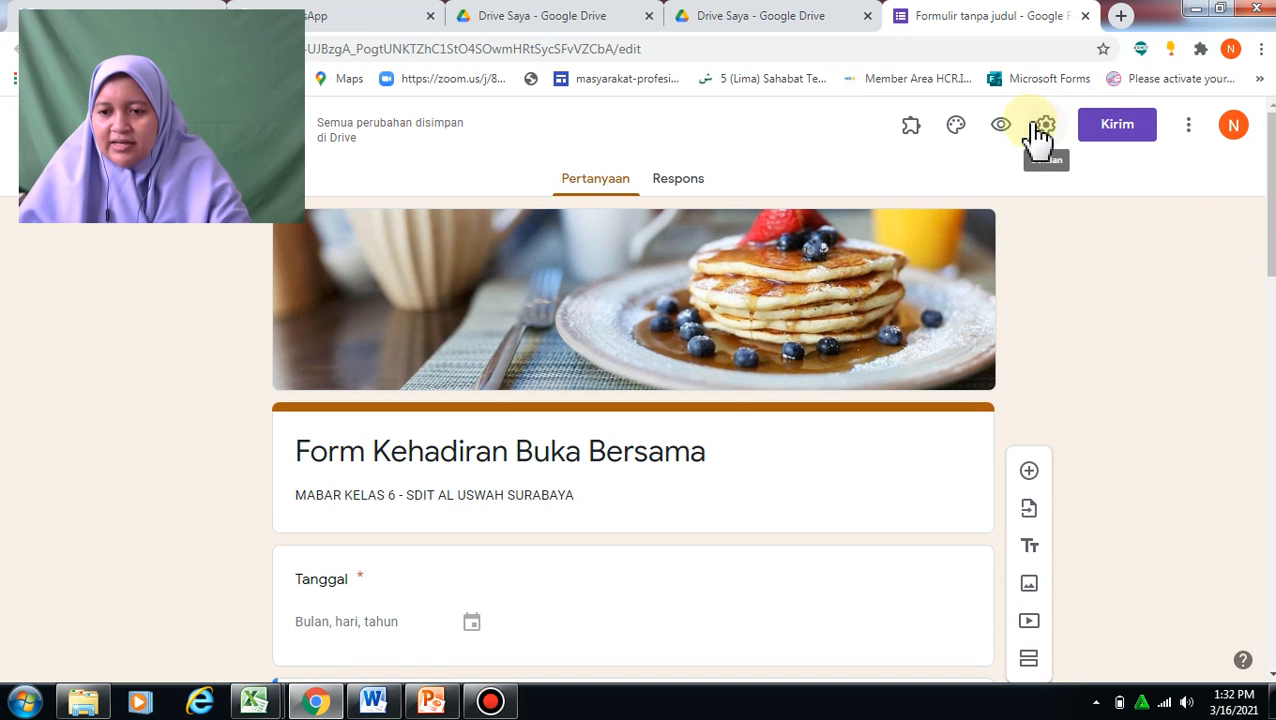
- Set the form theme's font style to Lucu and close the theme options
left_click(956, 126)
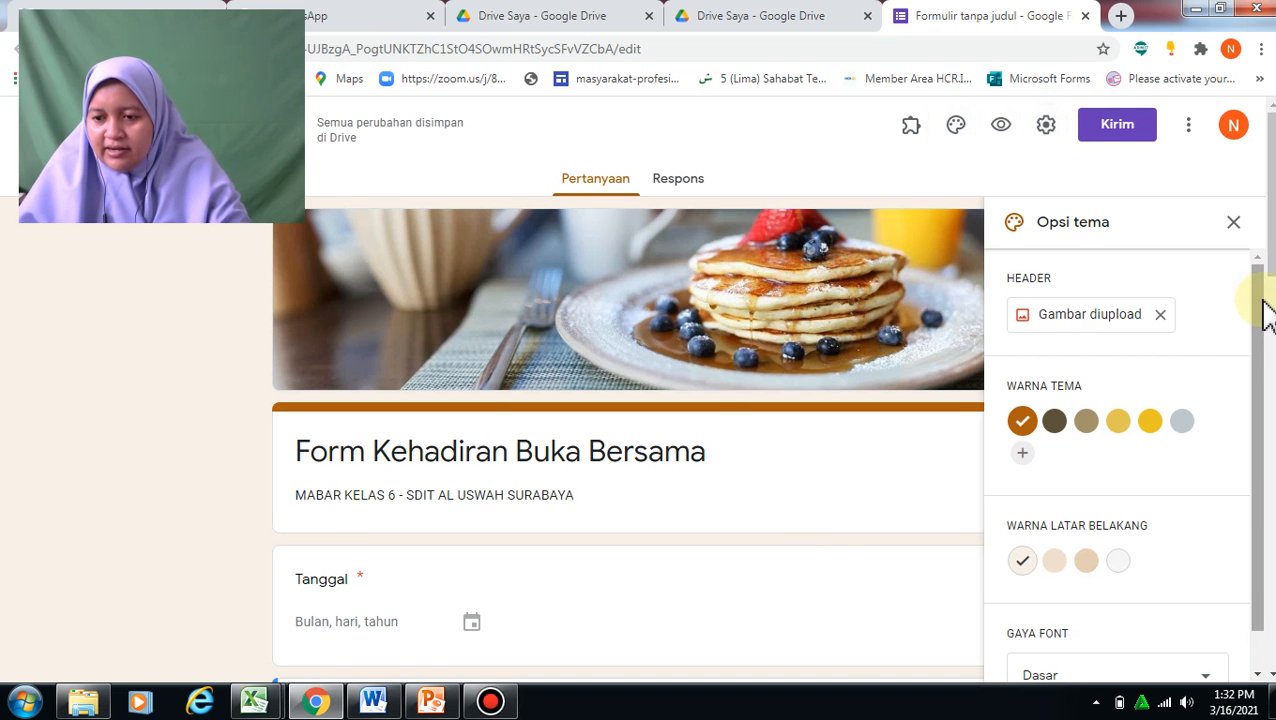
left_click_drag(1262, 305, 1270, 532)
left_click(1045, 635)
left_click(1048, 645)
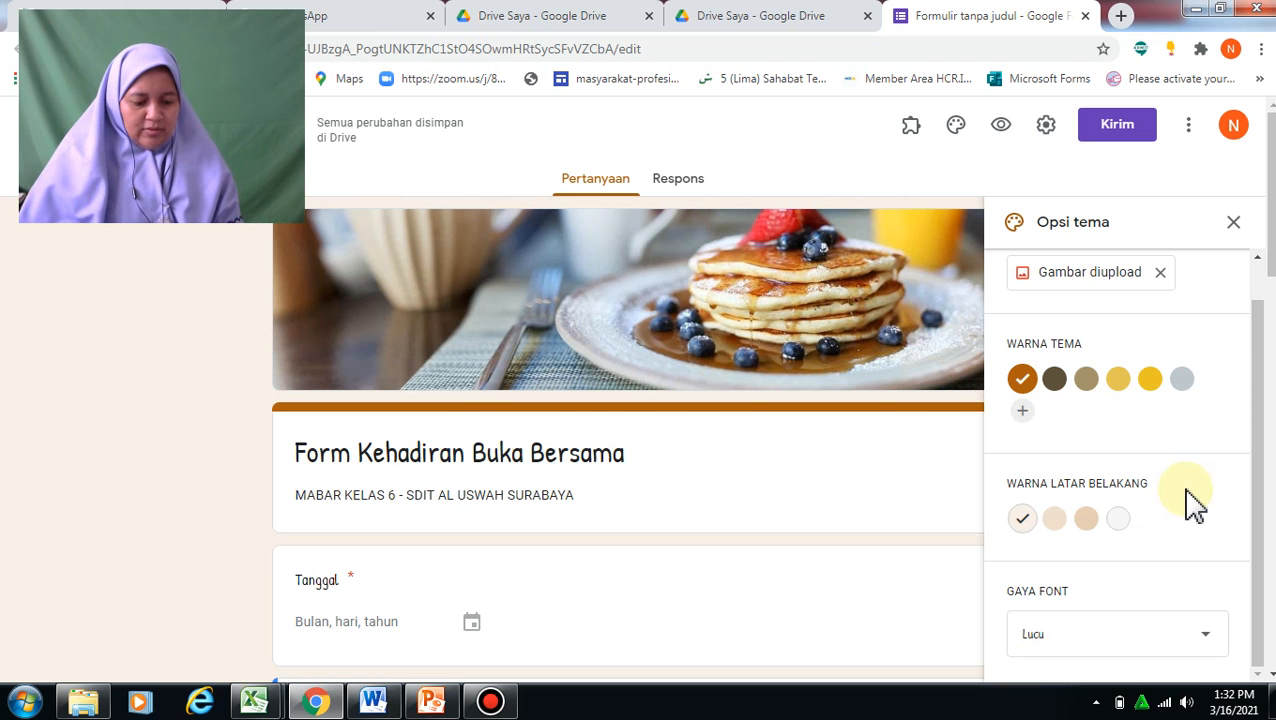
left_click(1233, 221)
- Add a question after the insight question titled "Silakan upload foto keluarga kalian!"
left_click_drag(1270, 179, 1245, 549)
left_click_drag(1243, 615, 1241, 615)
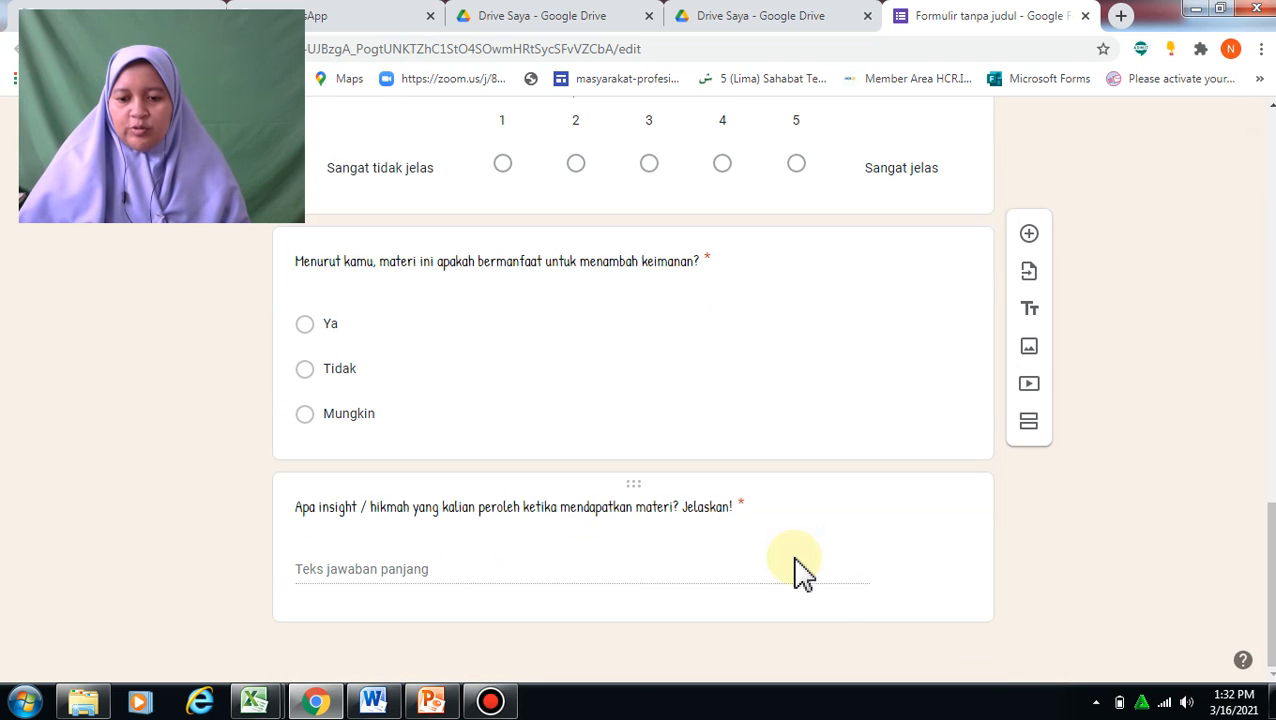
left_click(634, 486)
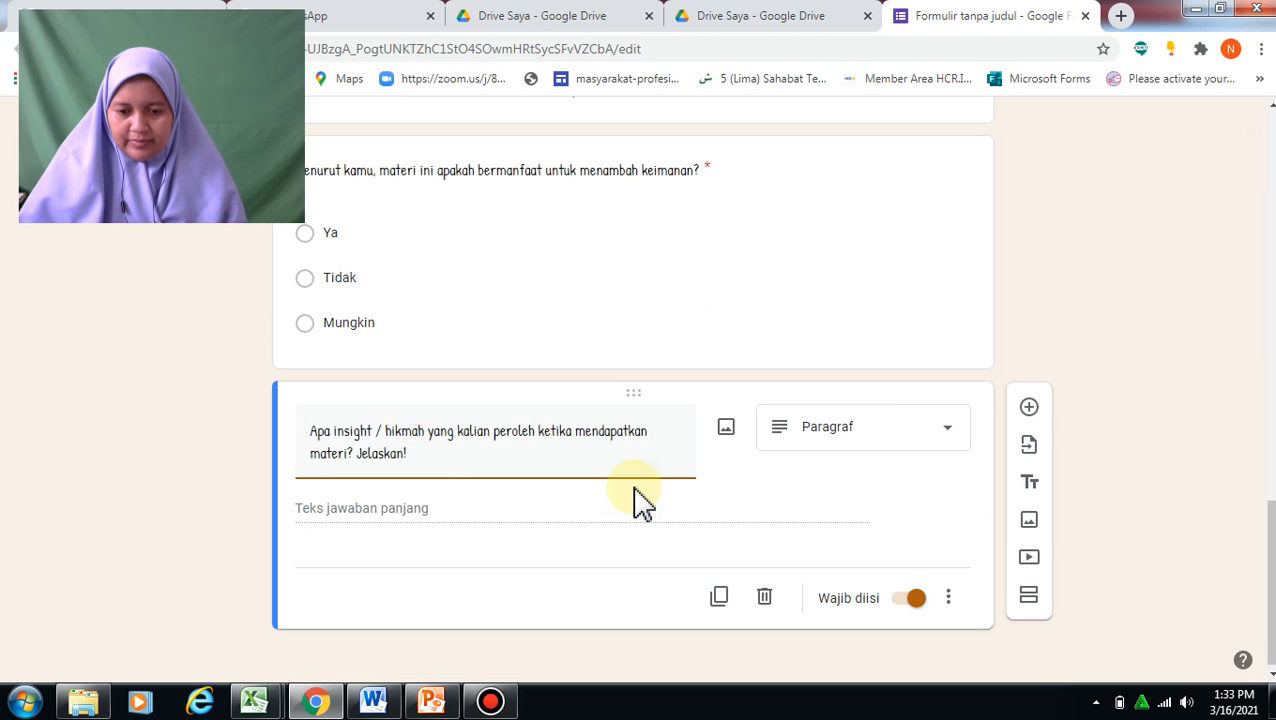
left_click(1030, 412)
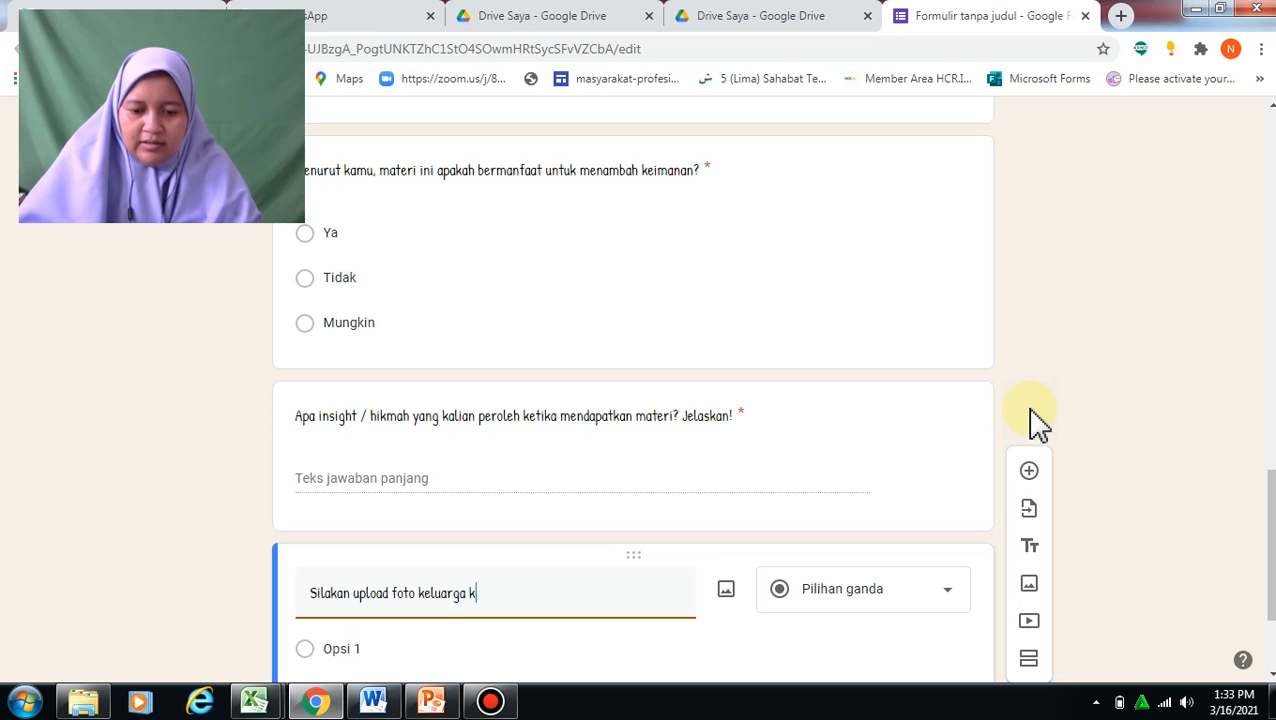
left_click_drag(1270, 505, 1270, 555)
type("!")
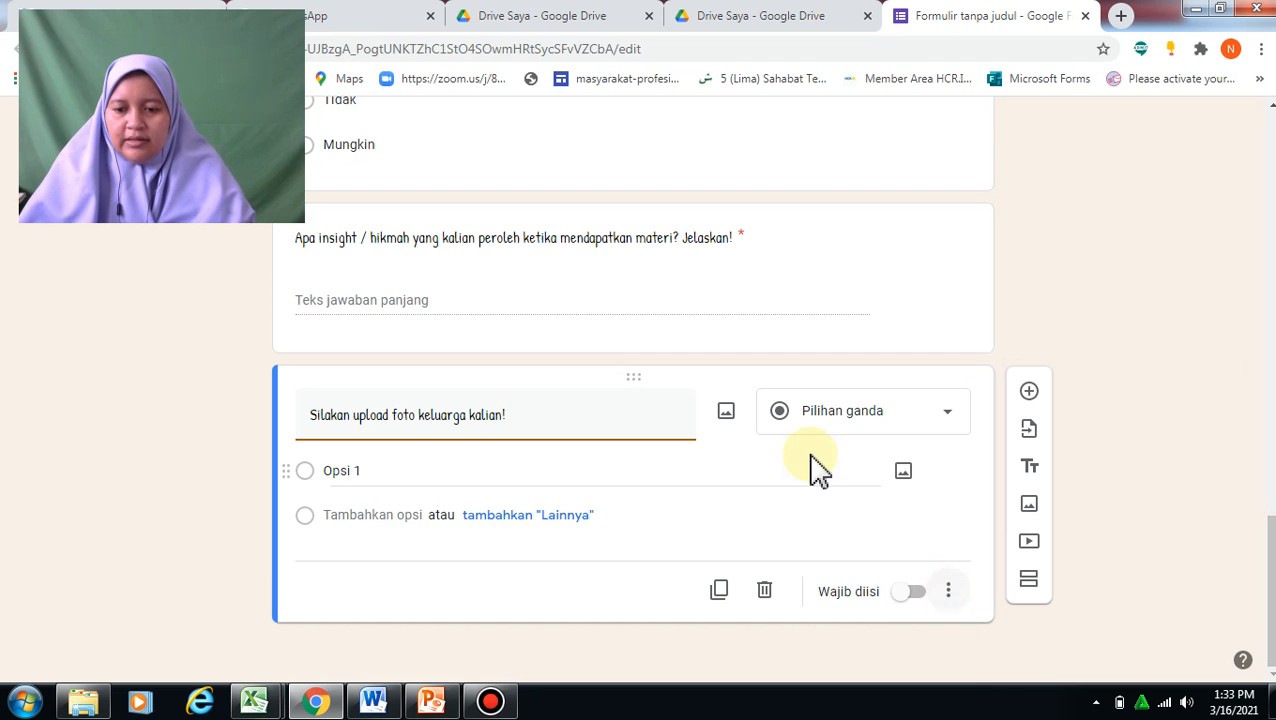
- Change the family photo question to the Upload file type and allow respondents to upload files to Drive
left_click(843, 412)
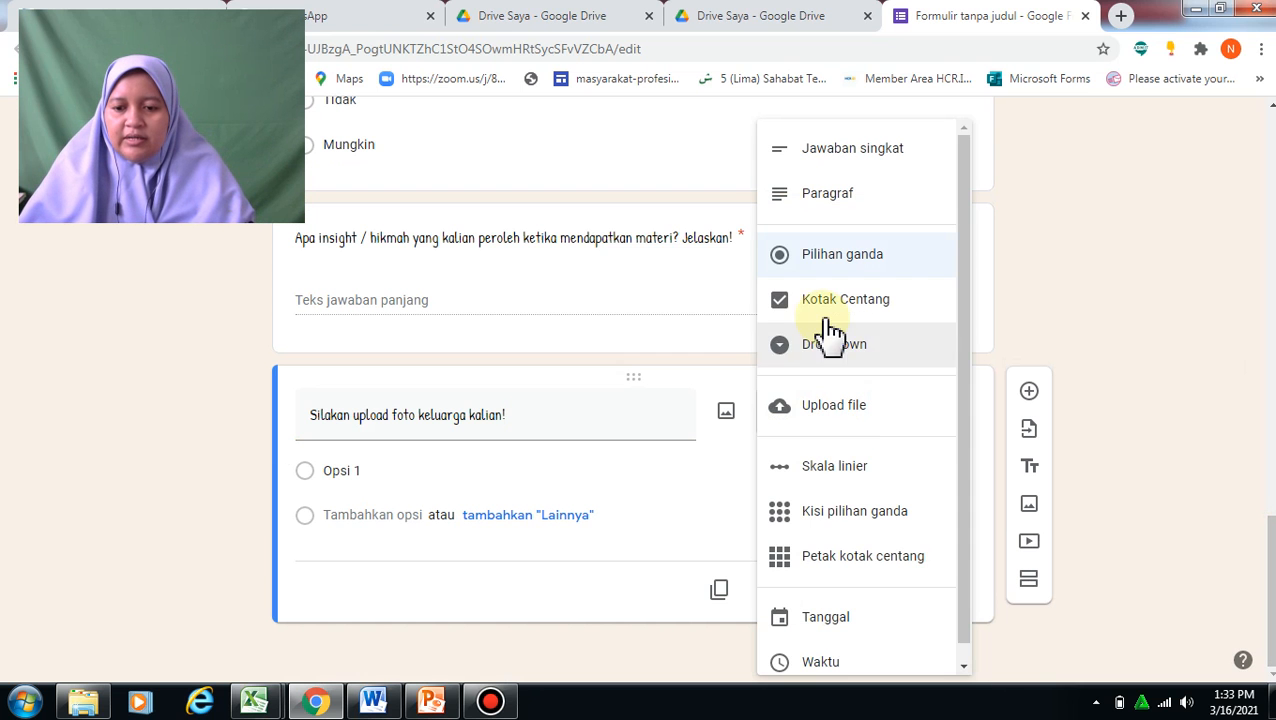
left_click(818, 418)
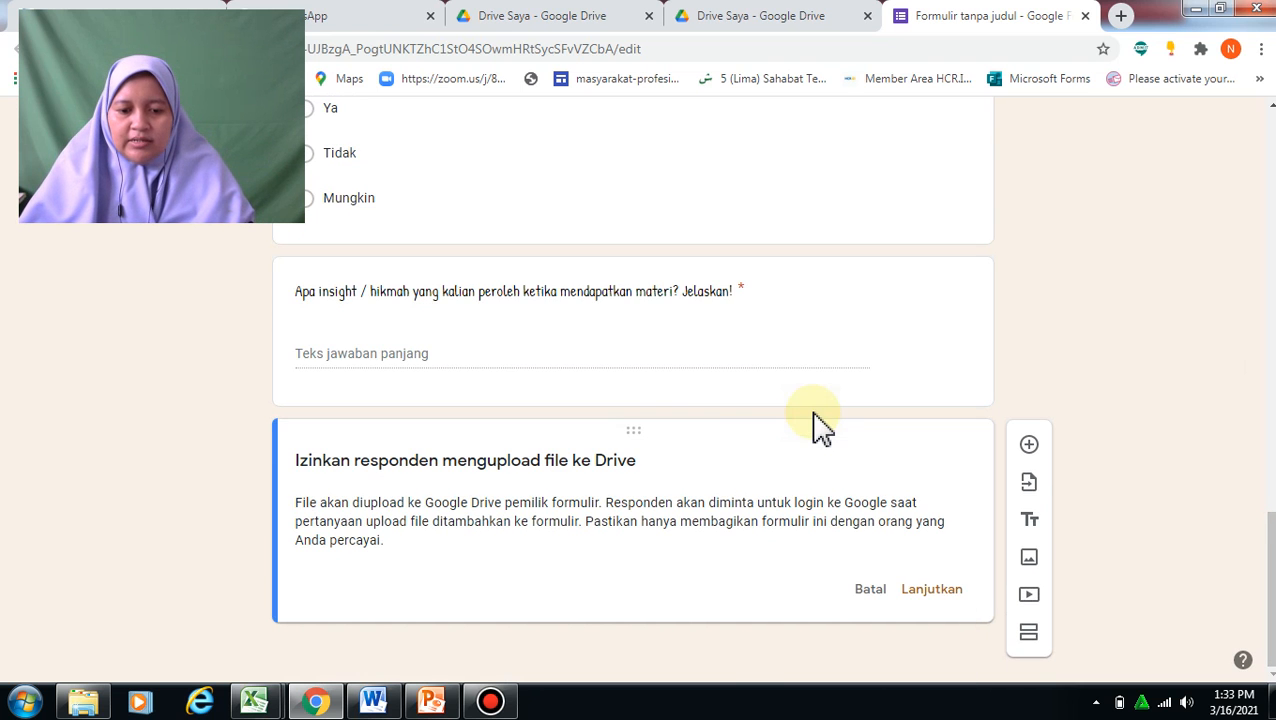
left_click(919, 589)
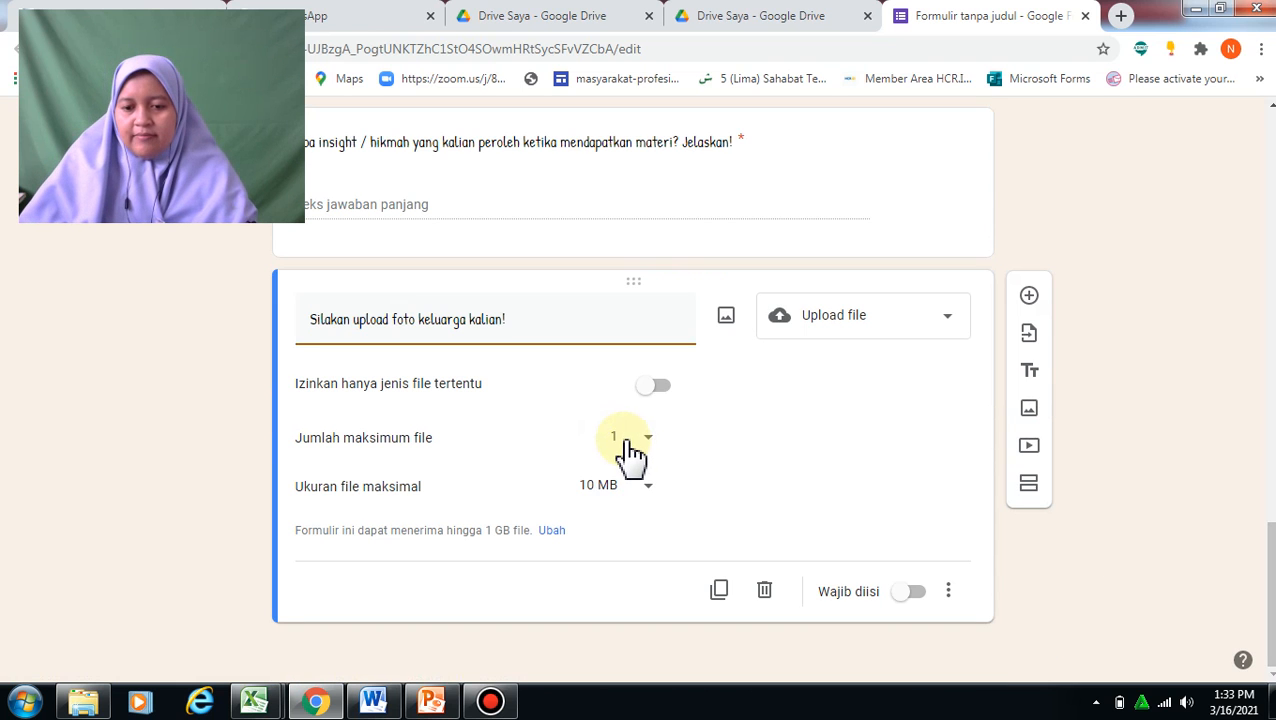
- Set the family photo question's maximum number of files to 5 and allow only the two Gambar file types
left_click(624, 482)
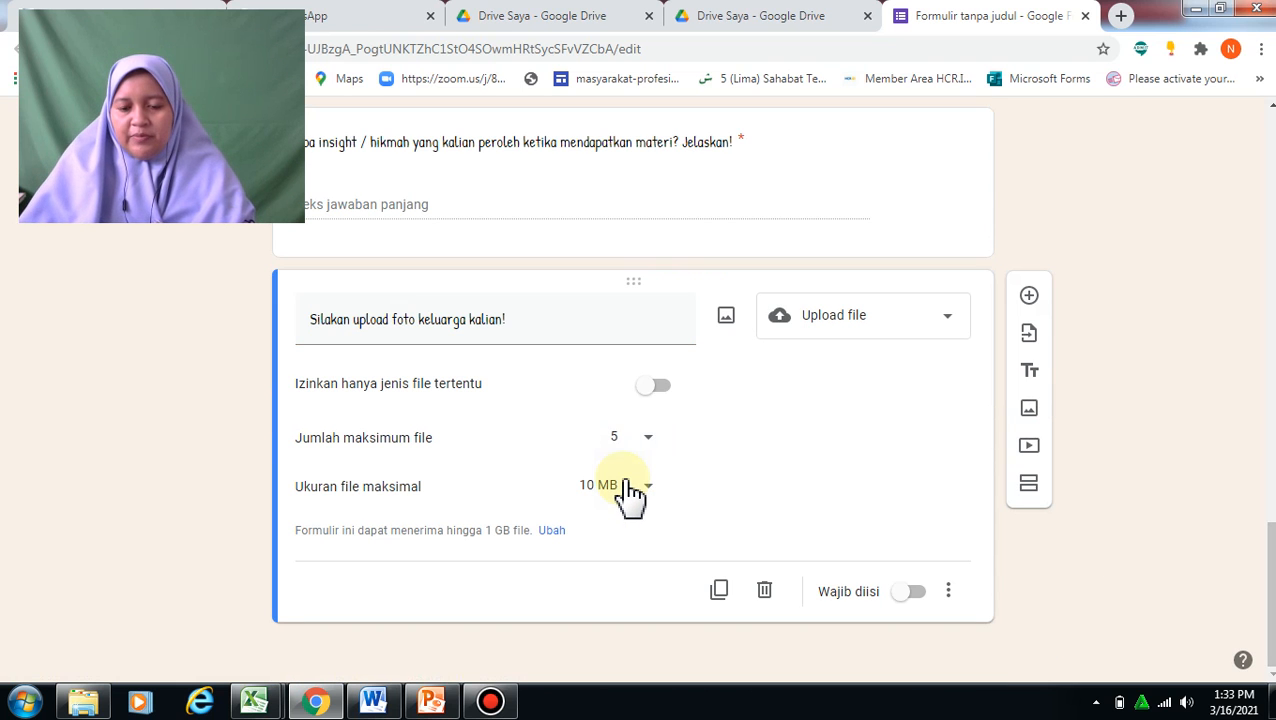
left_click(655, 395)
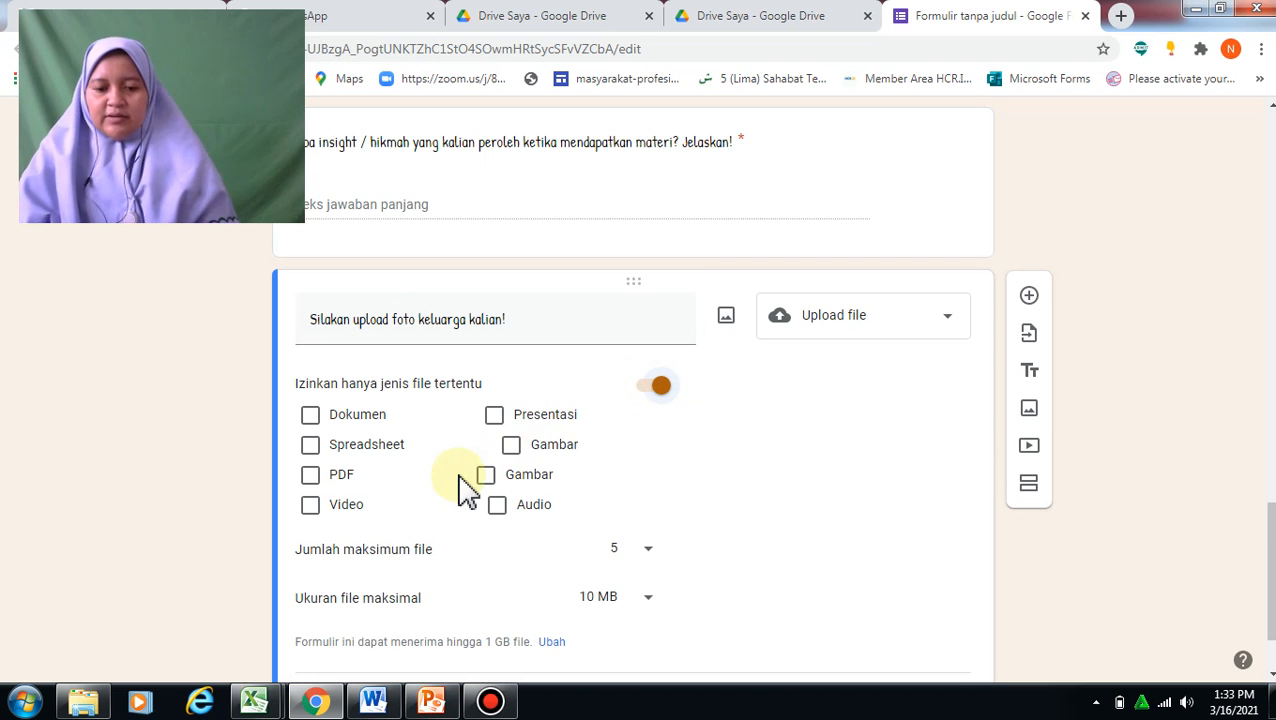
left_click(517, 450)
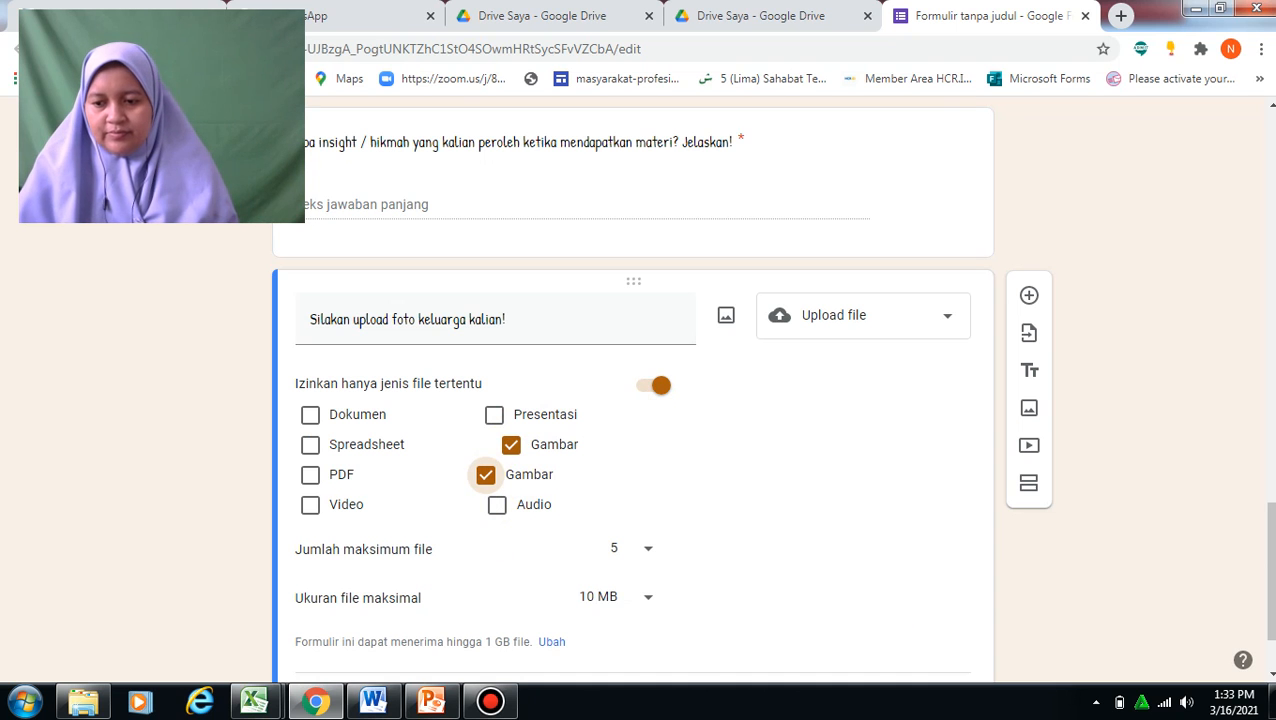
- Set the family photo question's maximum file size to 100 MB and make the question required
scroll(633, 400, "down", 1)
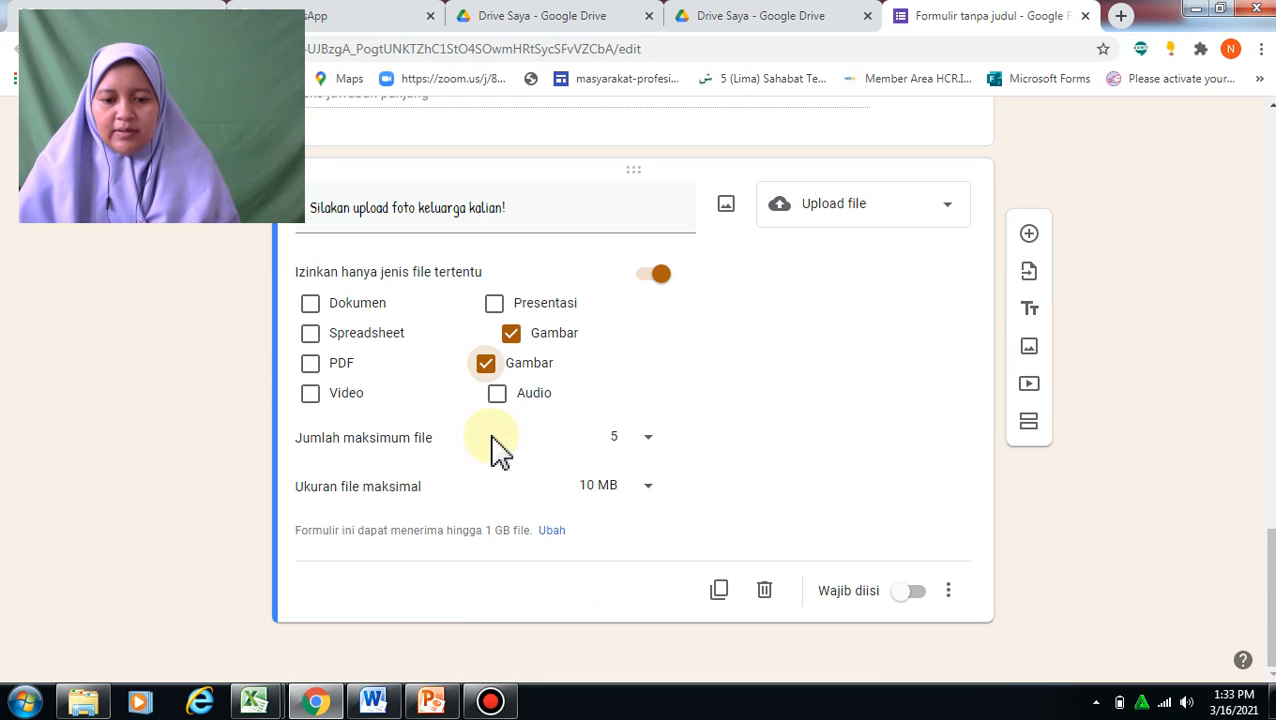
left_click(612, 490)
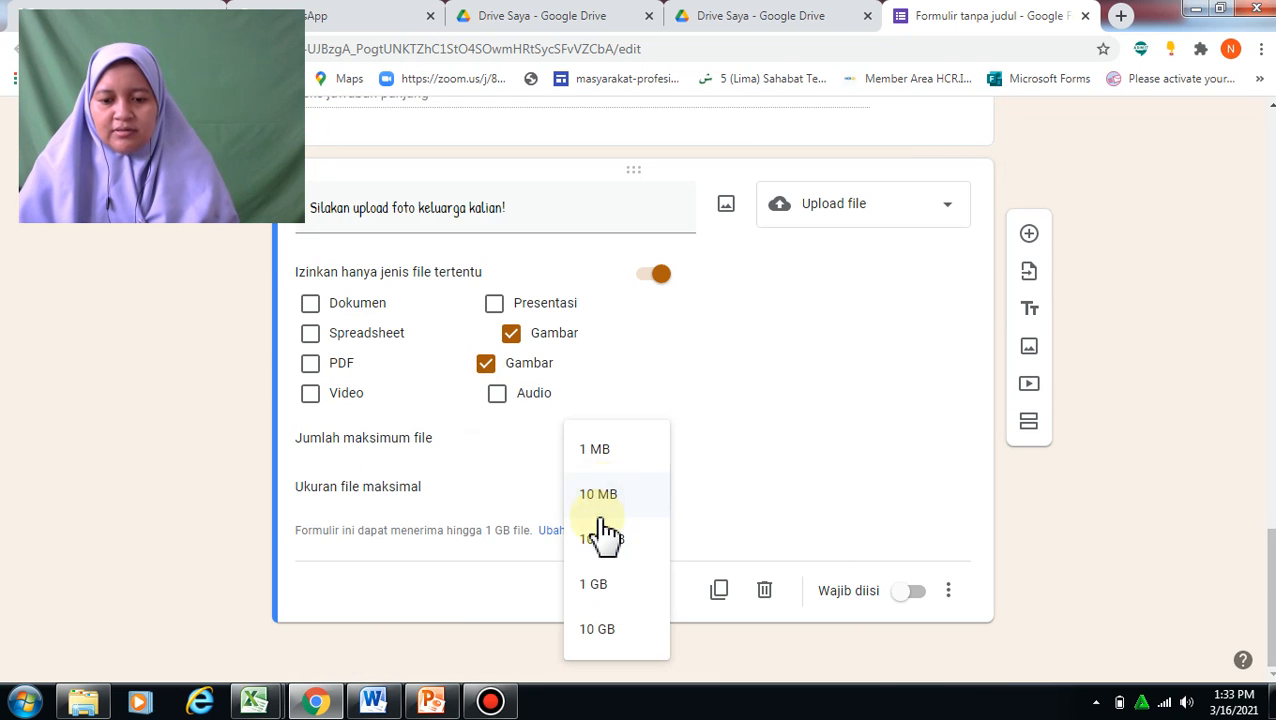
left_click(603, 540)
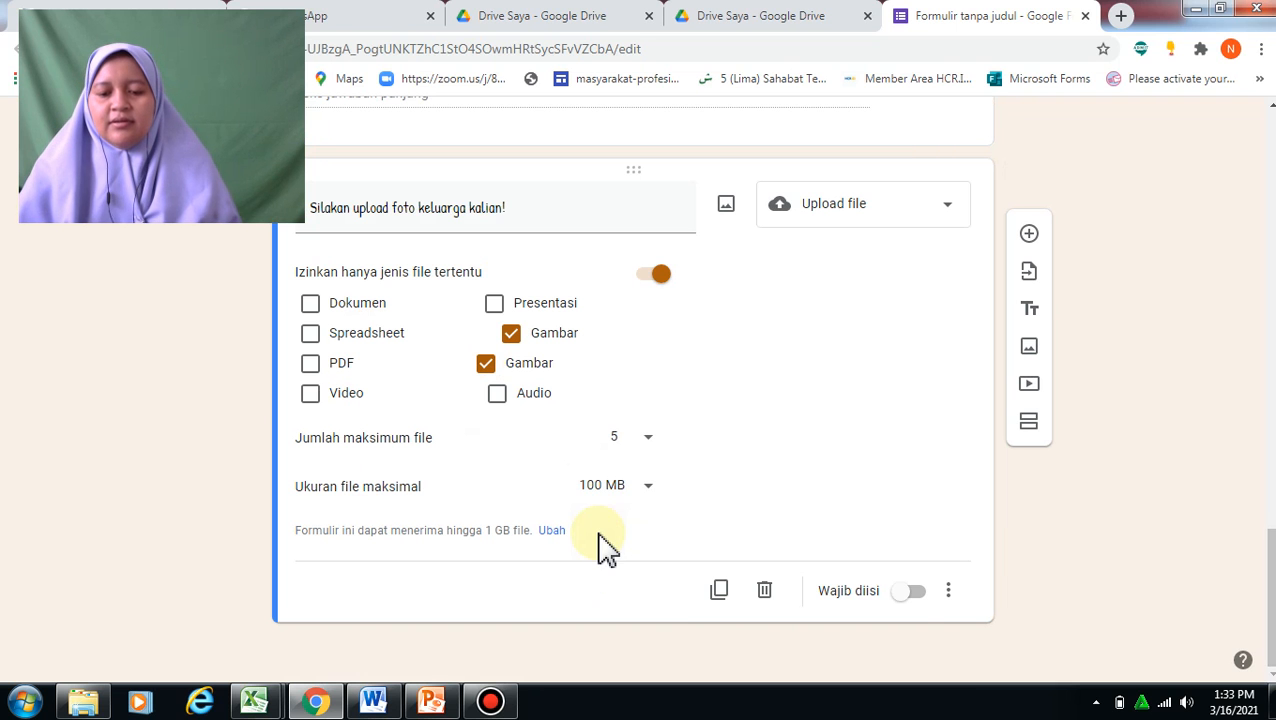
left_click(912, 592)
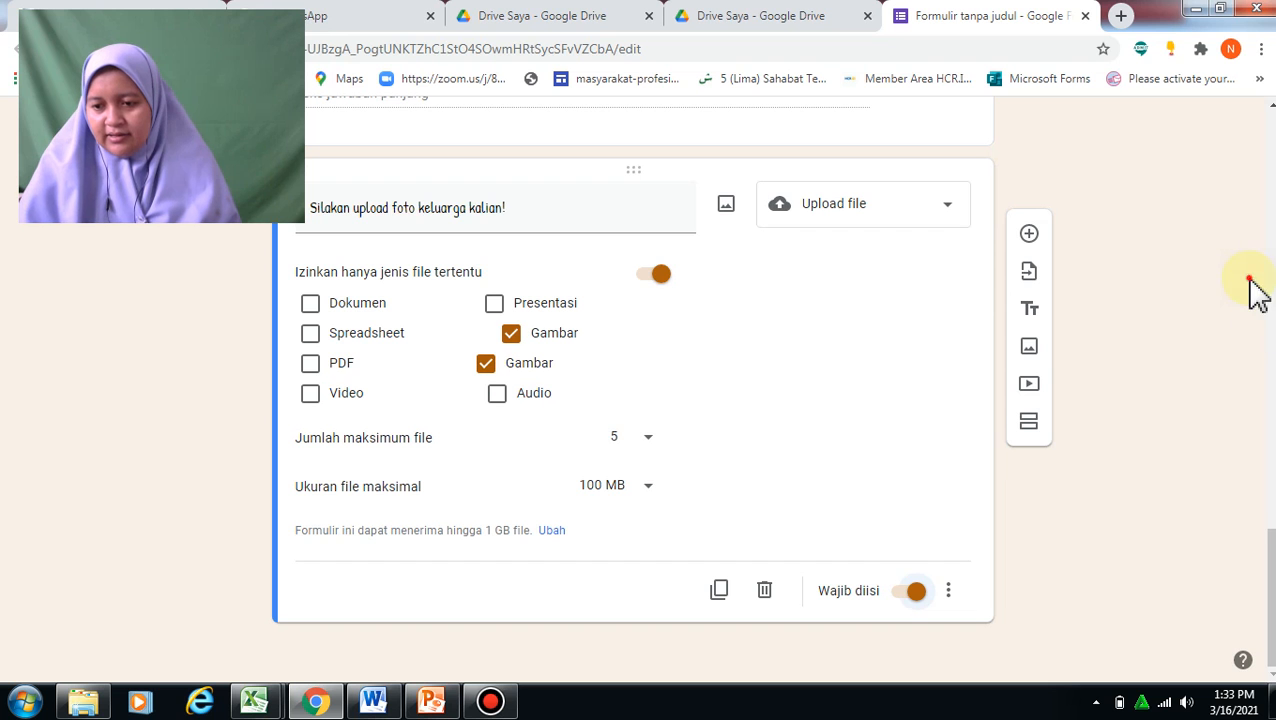
- Generate the form's shortened sharing link, copy it and open a new browser tab
left_click_drag(1271, 550, 1262, 52)
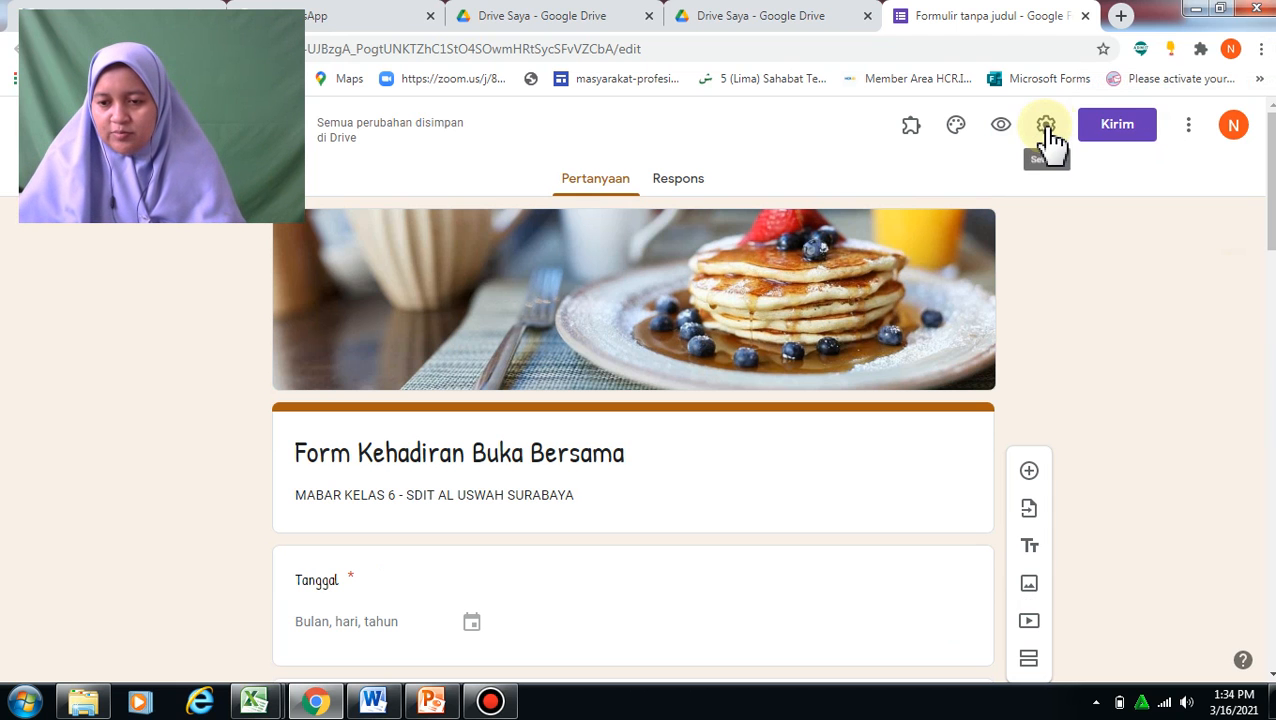
left_click(1095, 140)
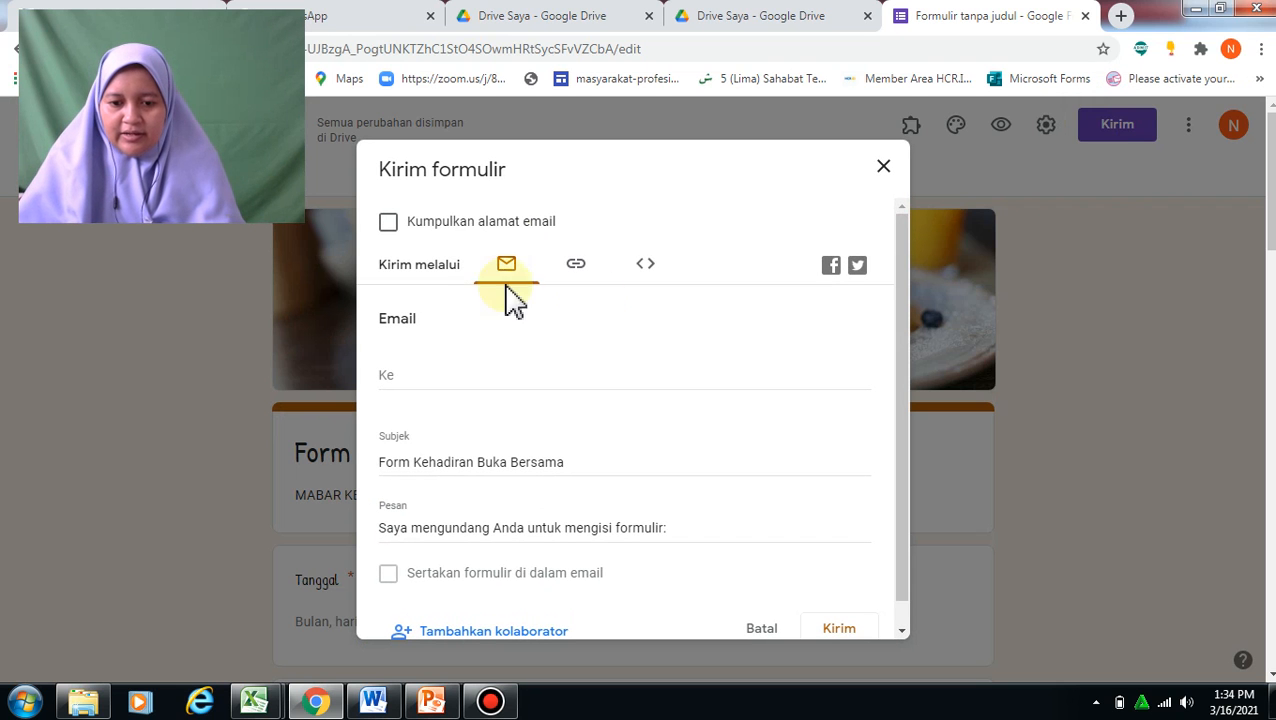
left_click(582, 270)
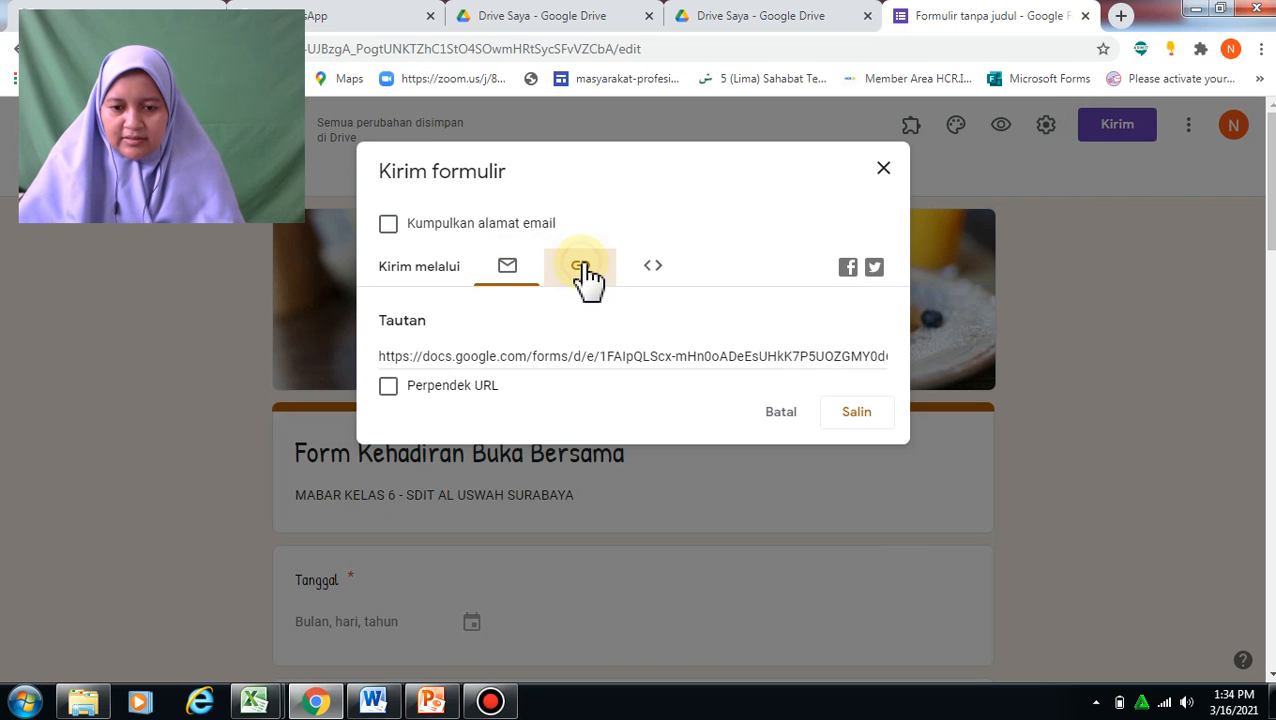
left_click(389, 387)
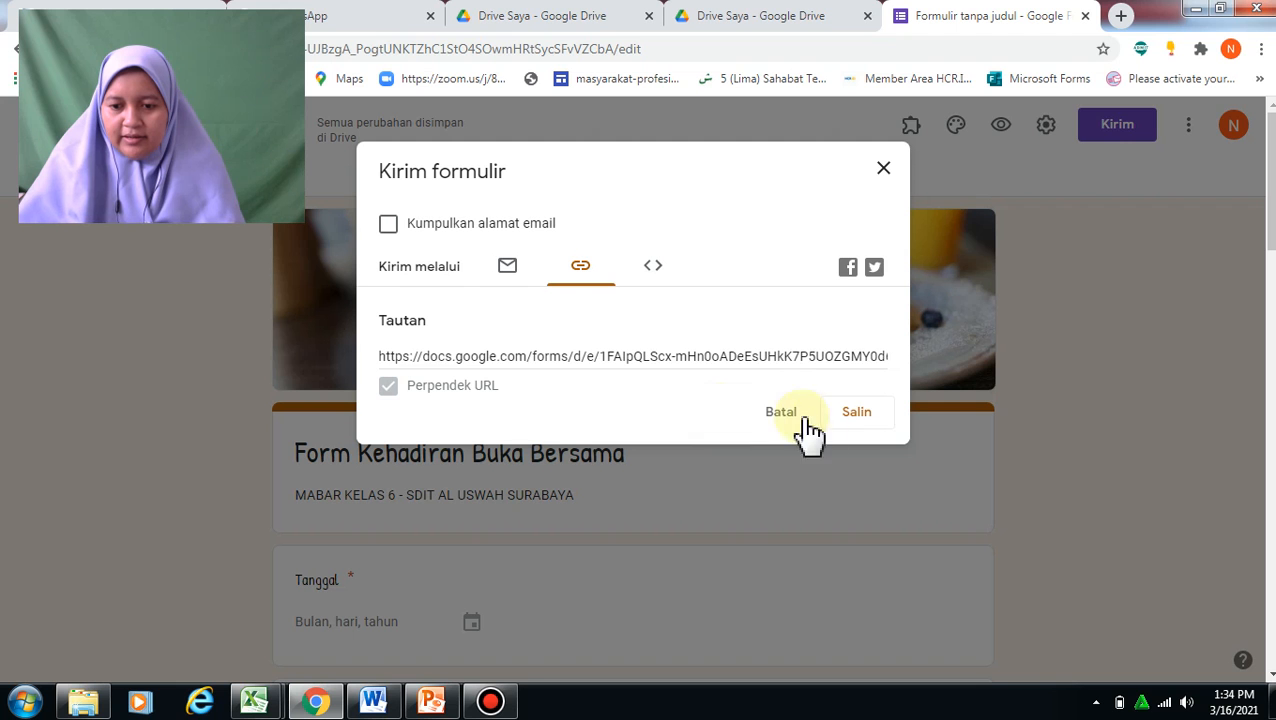
left_click(858, 420)
key("ctrl+c")
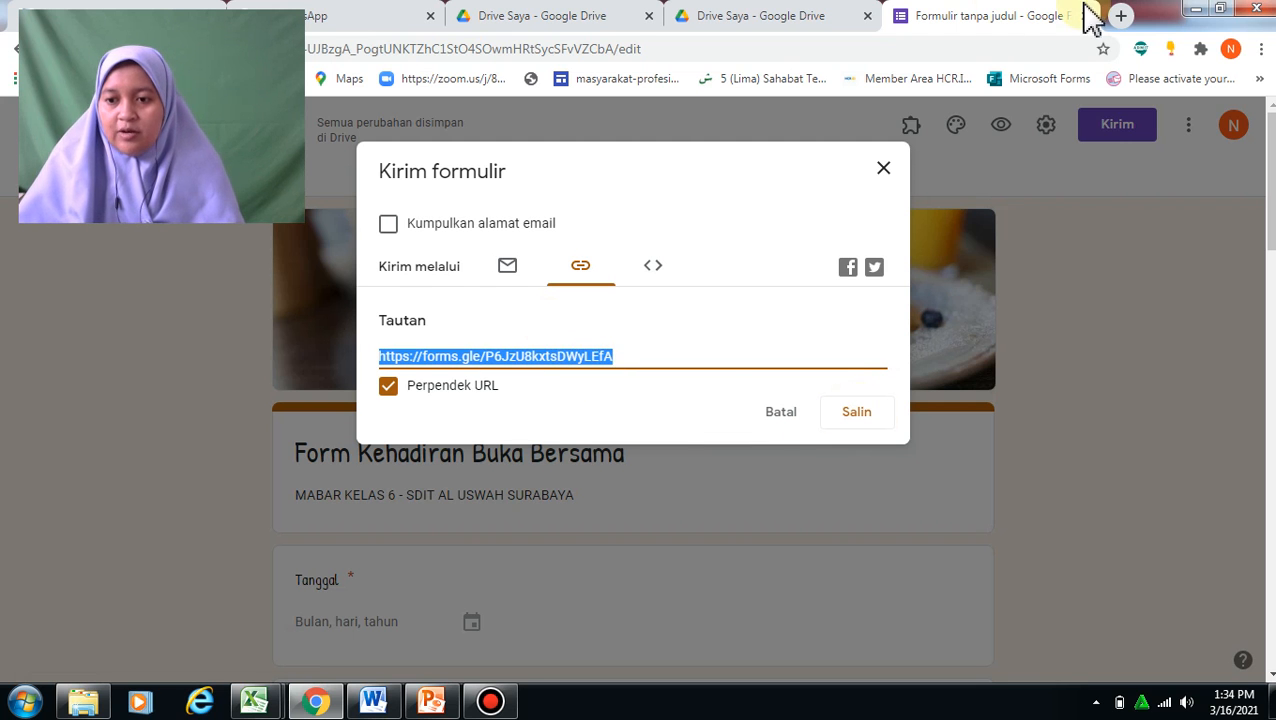
left_click(1122, 16)
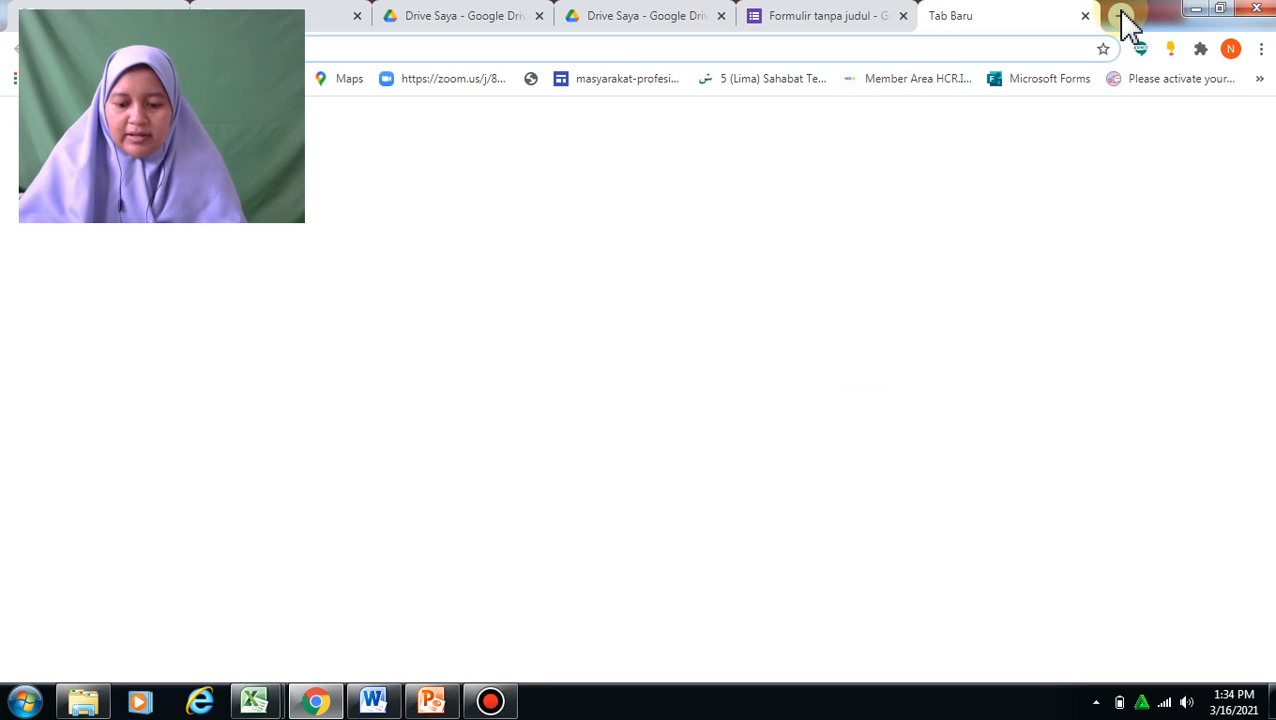
type("vit")
key("Down")
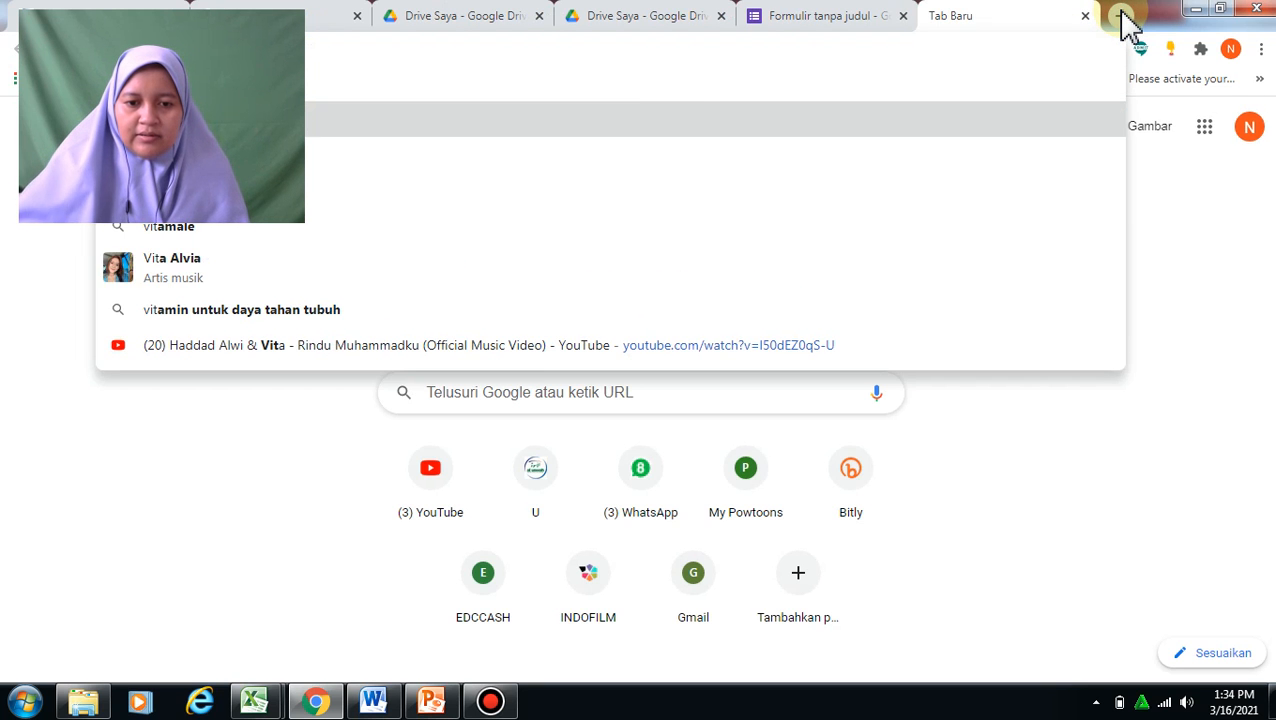
key("Return")
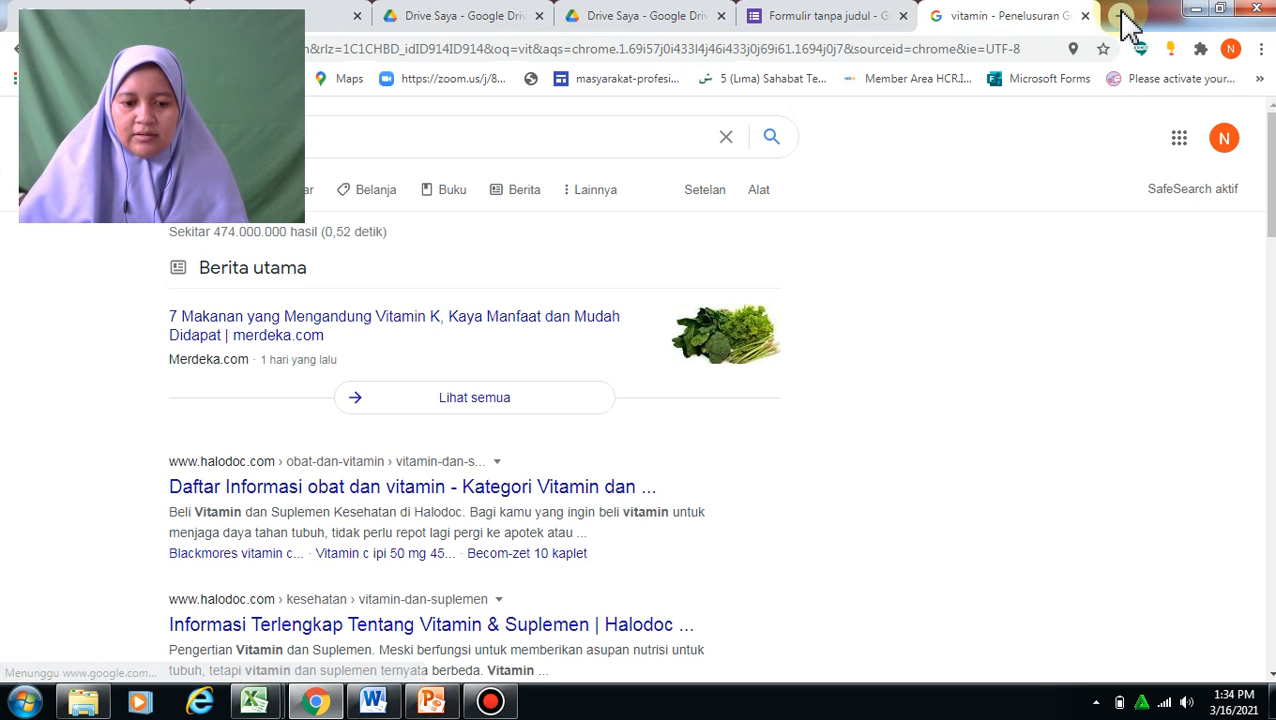
- Go to the Bitly link management site at bit.ly and dismiss its help pop-up
left_click(637, 49)
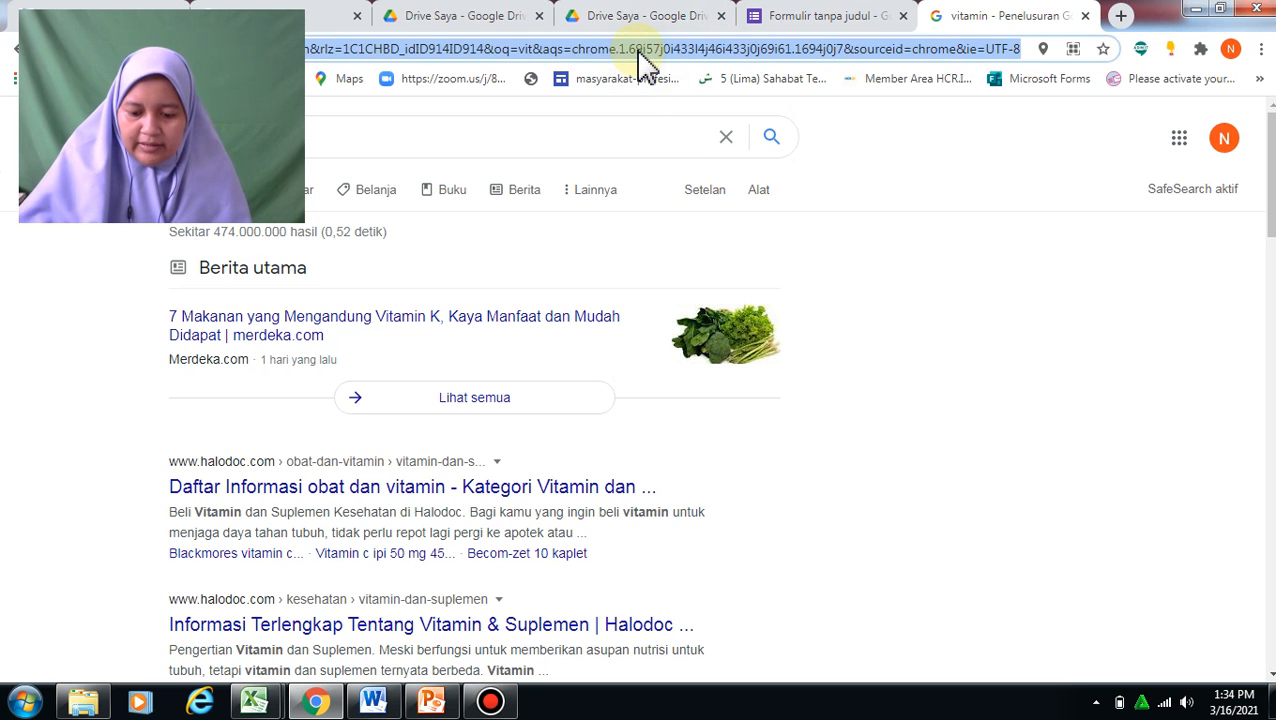
type("bit.ly")
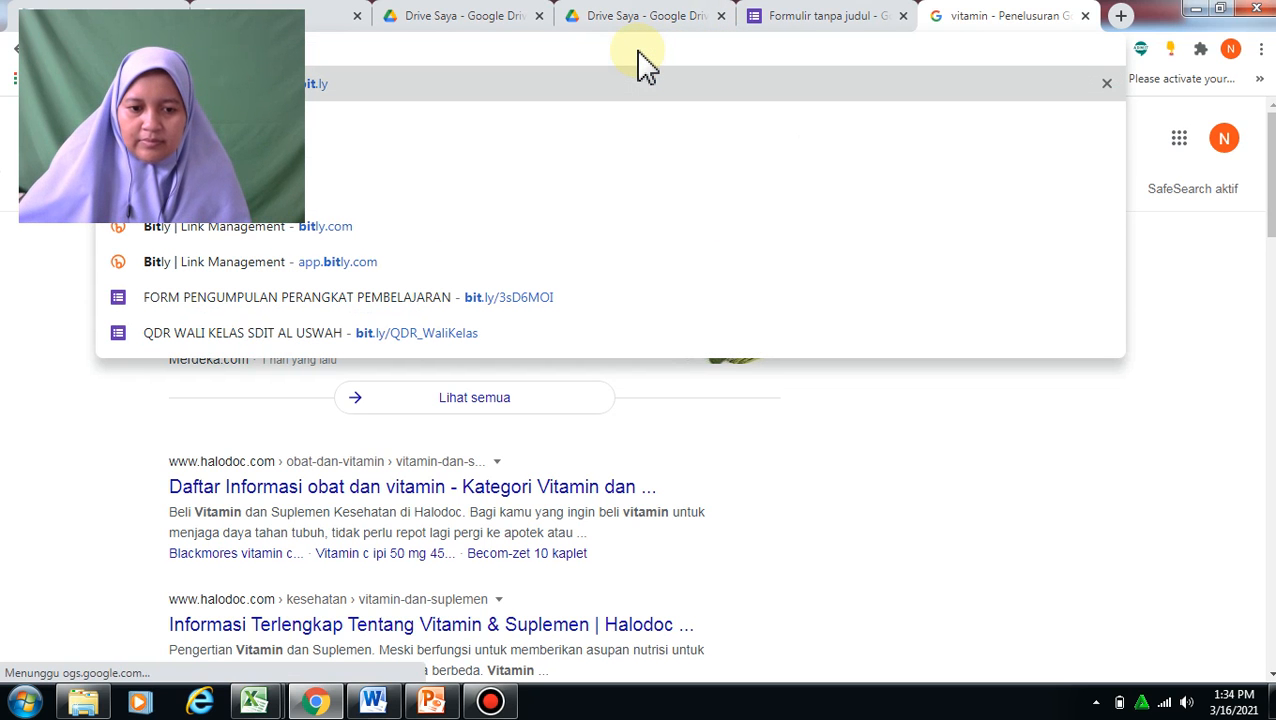
key("Down")
key("Down")
key("Down")
key("Down")
key("Down")
key("Return")
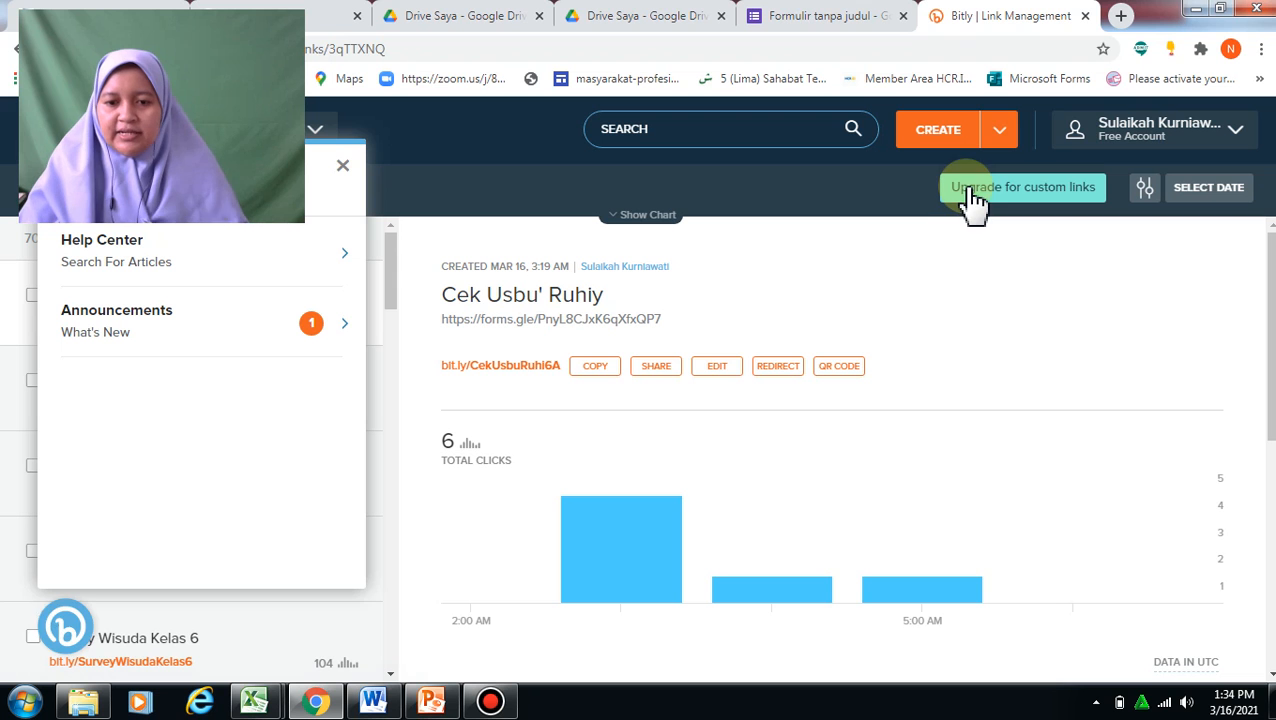
left_click(344, 167)
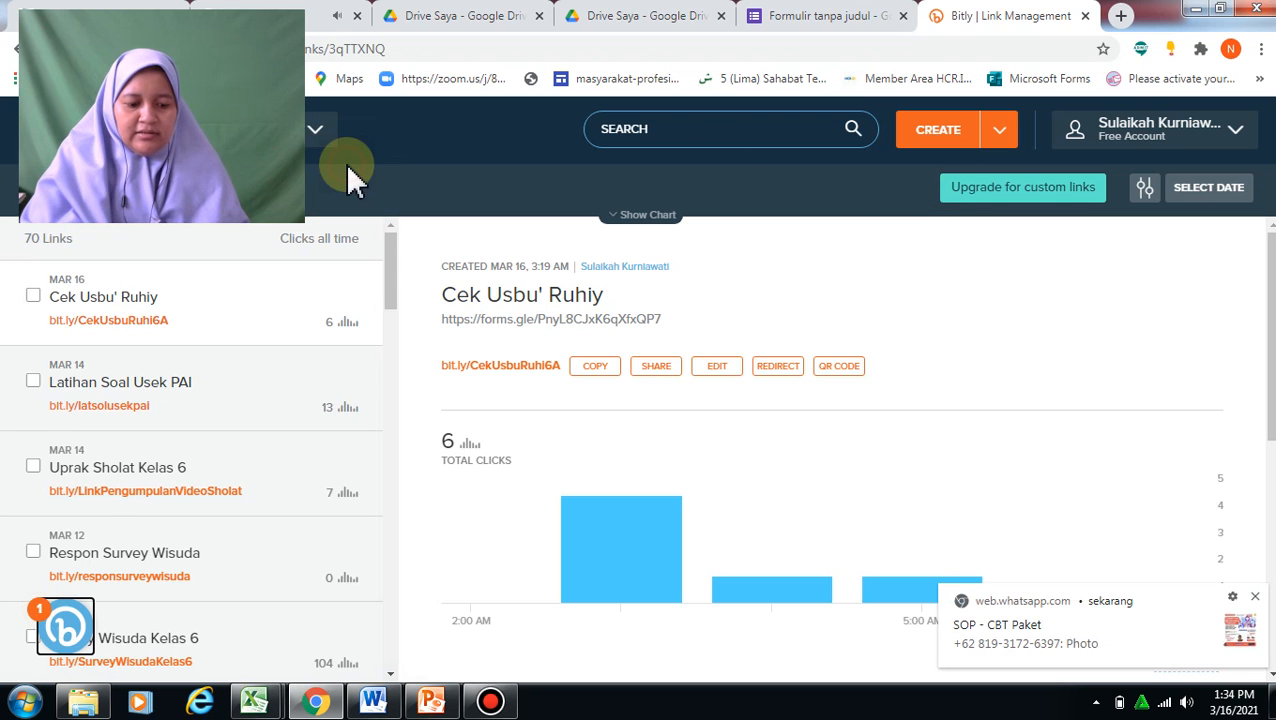
- Create a Bitly link from the copied form URL and dismiss the WhatsApp notification
left_click(992, 132)
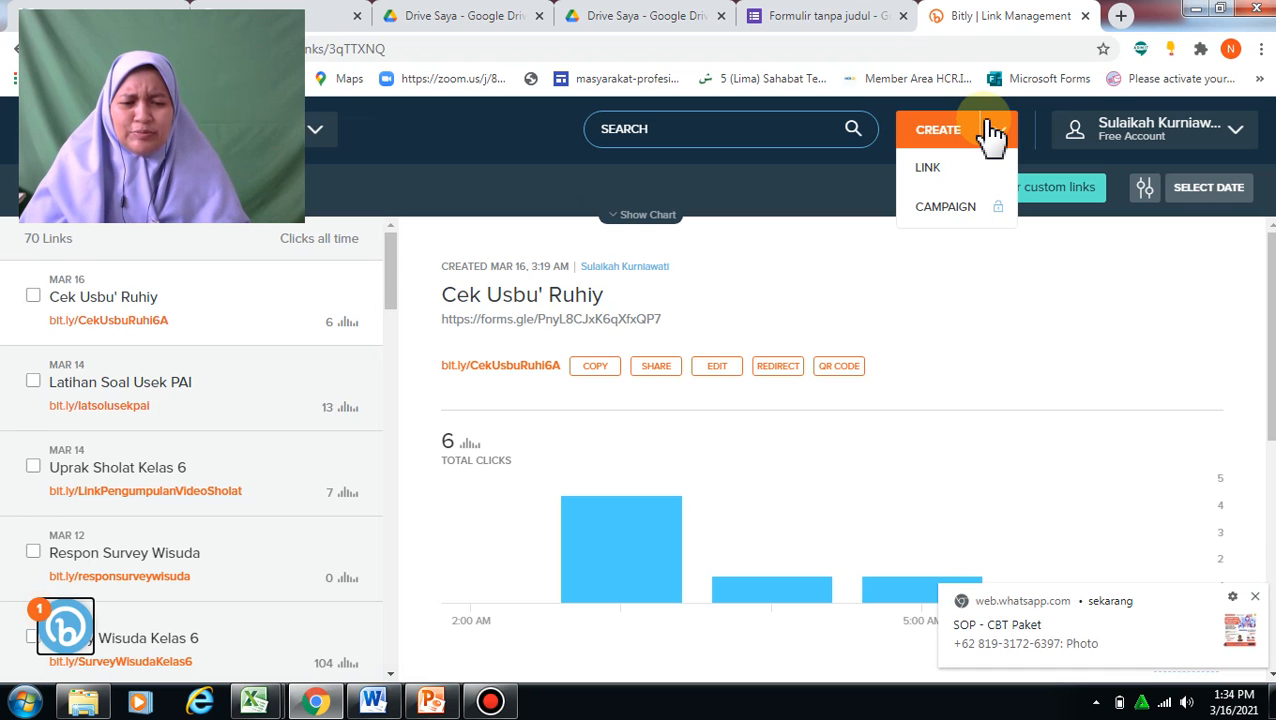
left_click(992, 132)
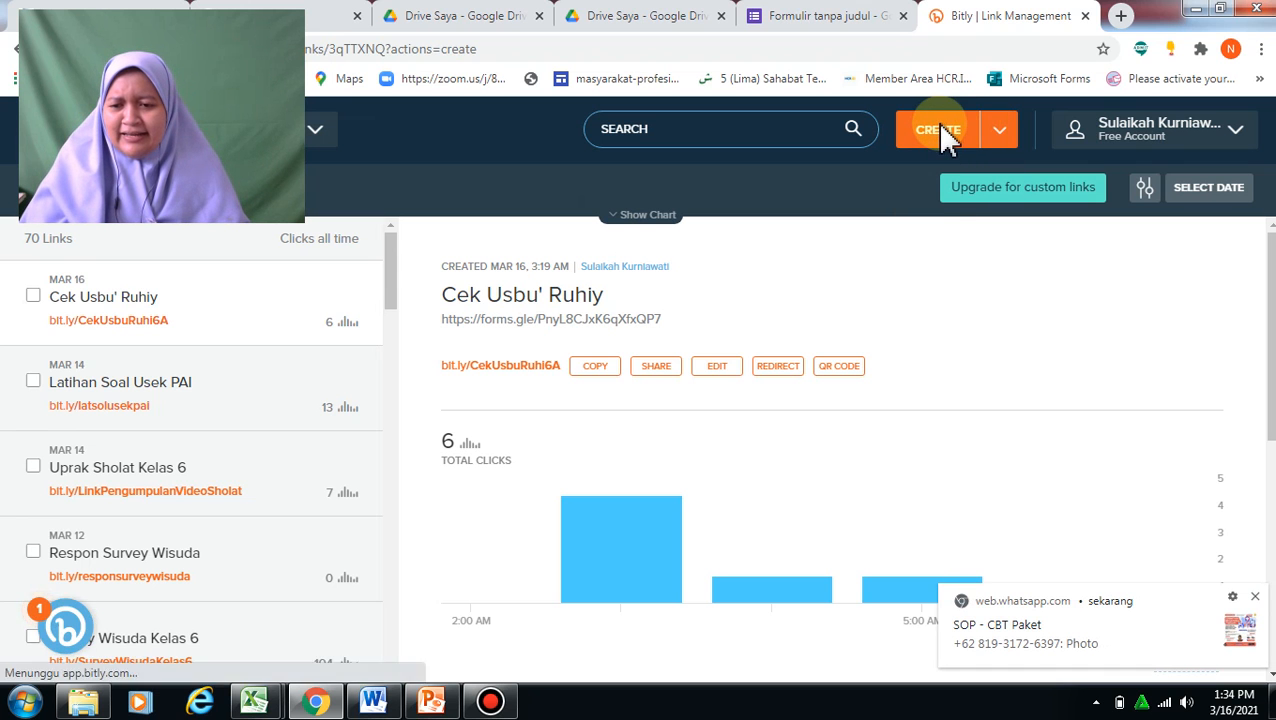
left_click(945, 135)
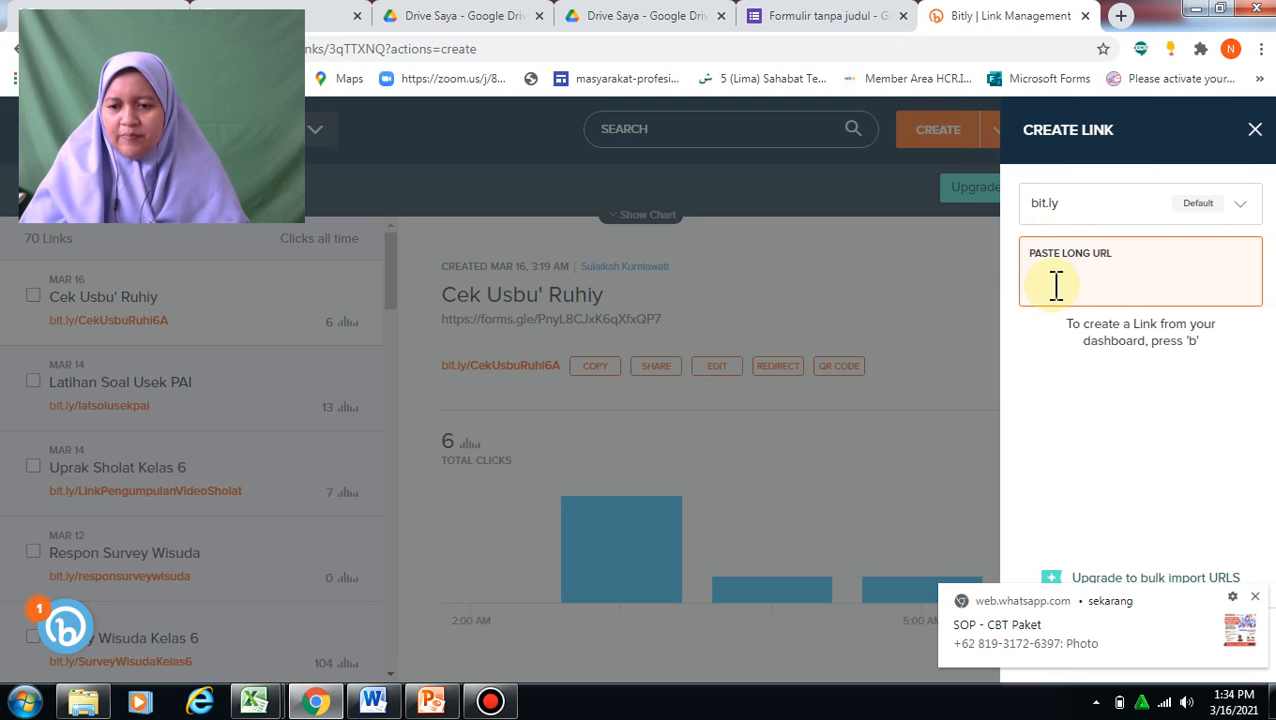
key("ctrl+v")
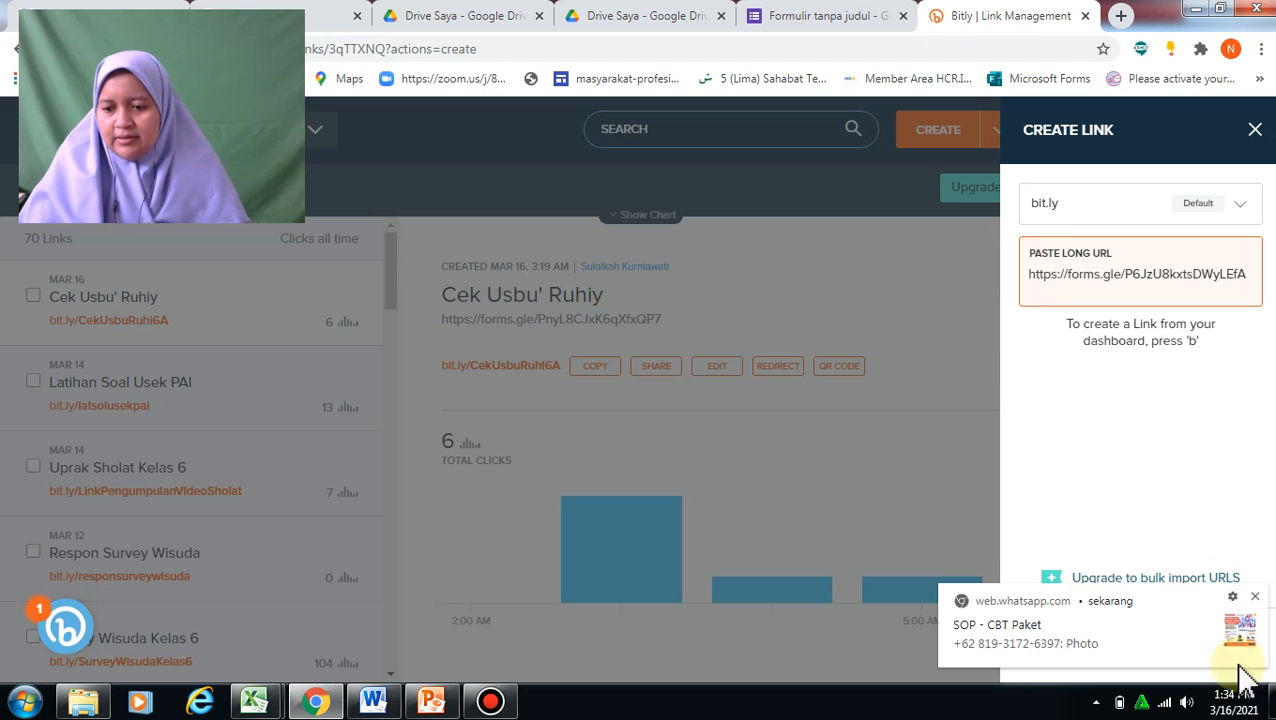
left_click(1254, 597)
left_click(1230, 645)
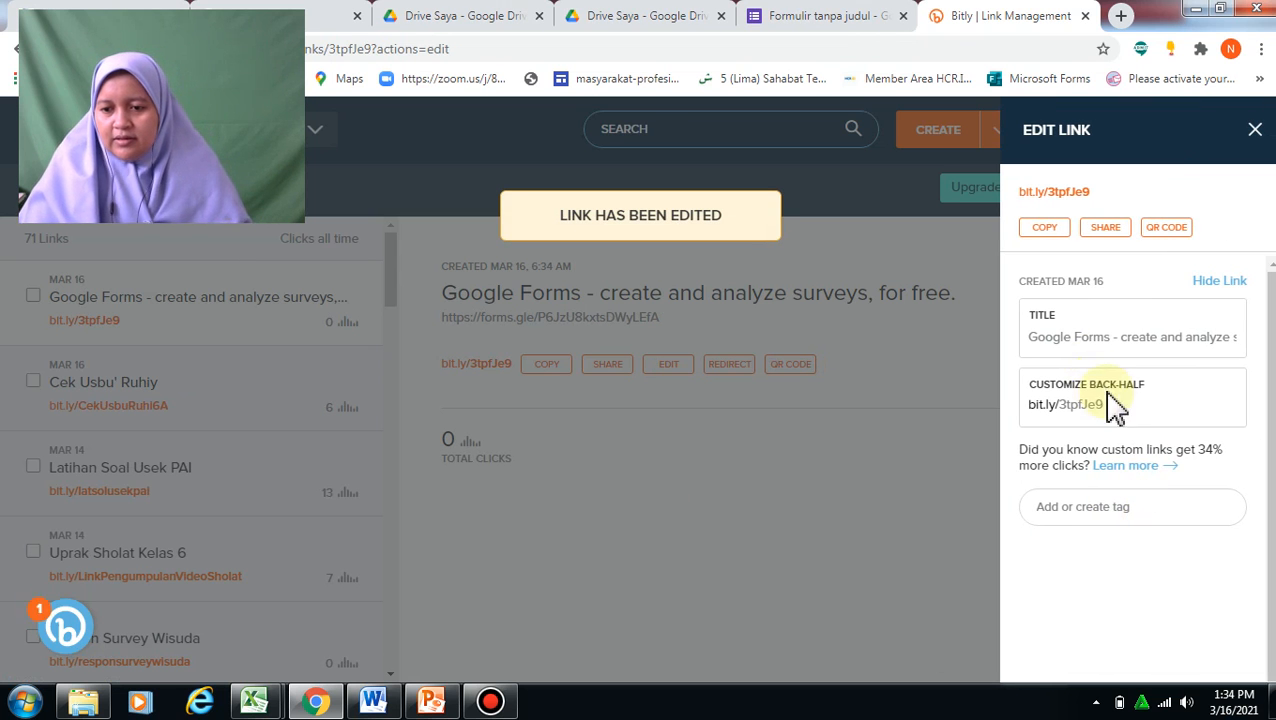
left_click(1110, 335)
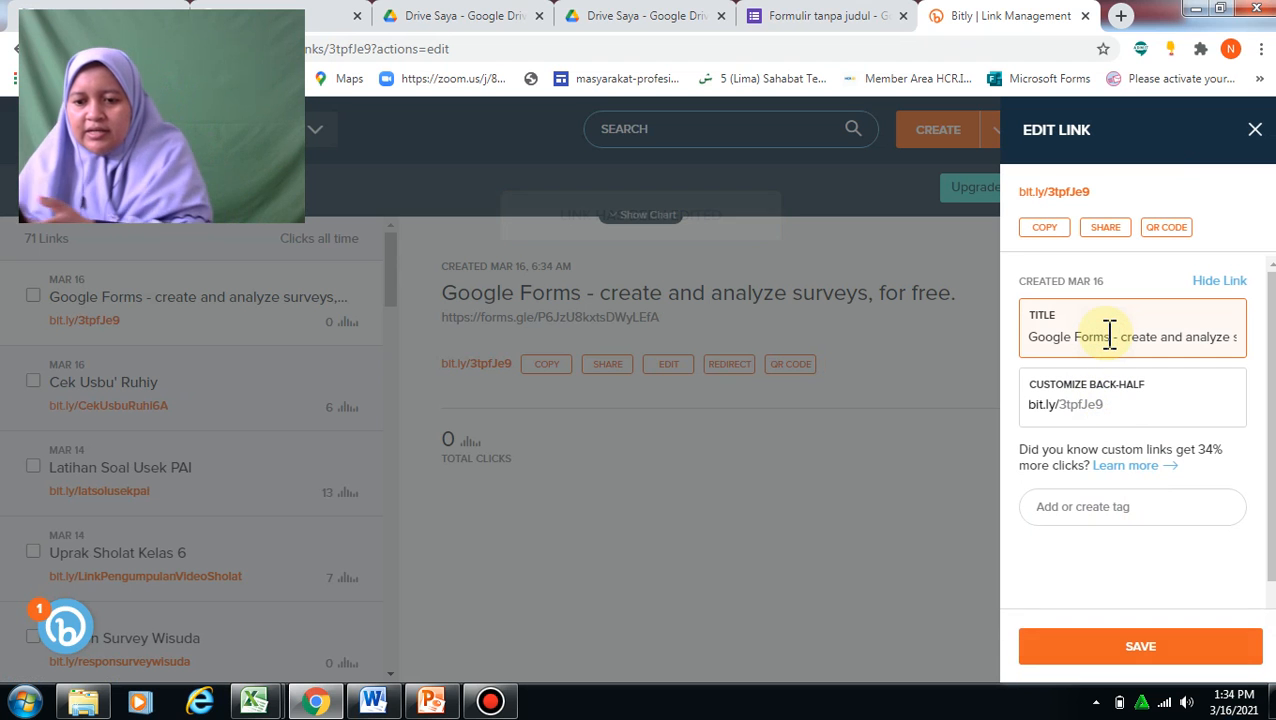
left_click(1115, 405)
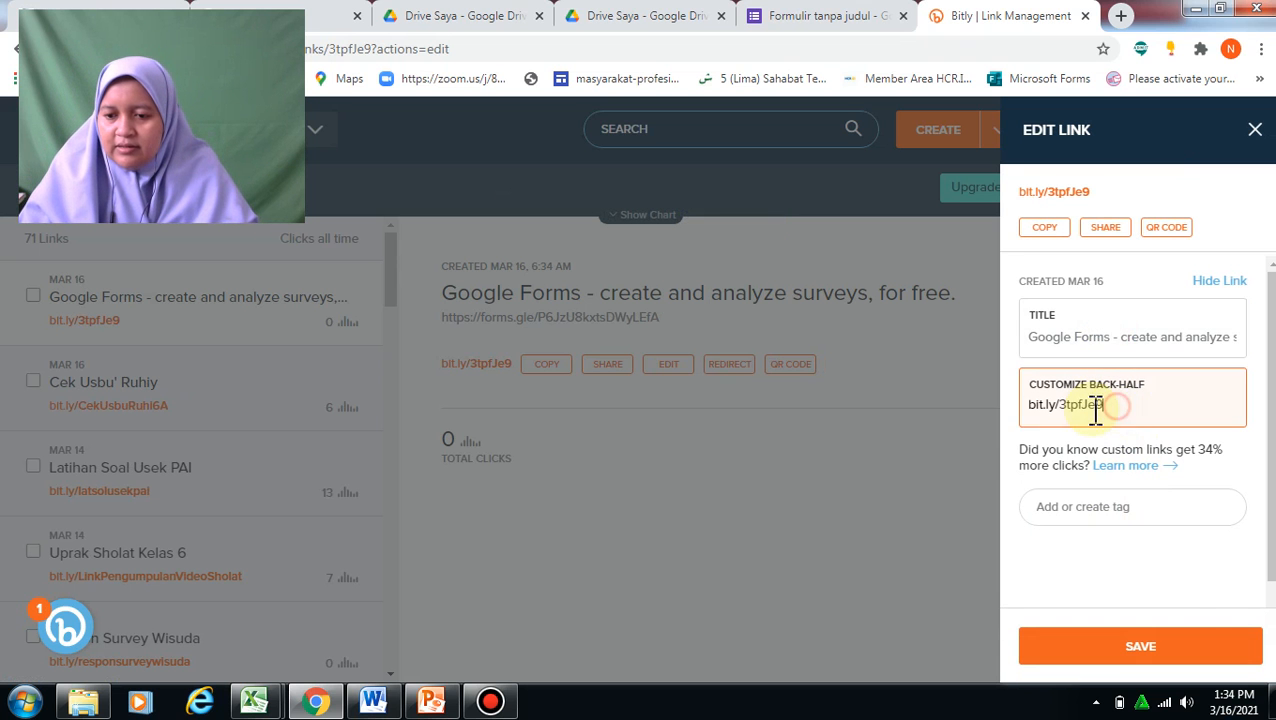
double_click(1096, 405)
left_click(986, 421)
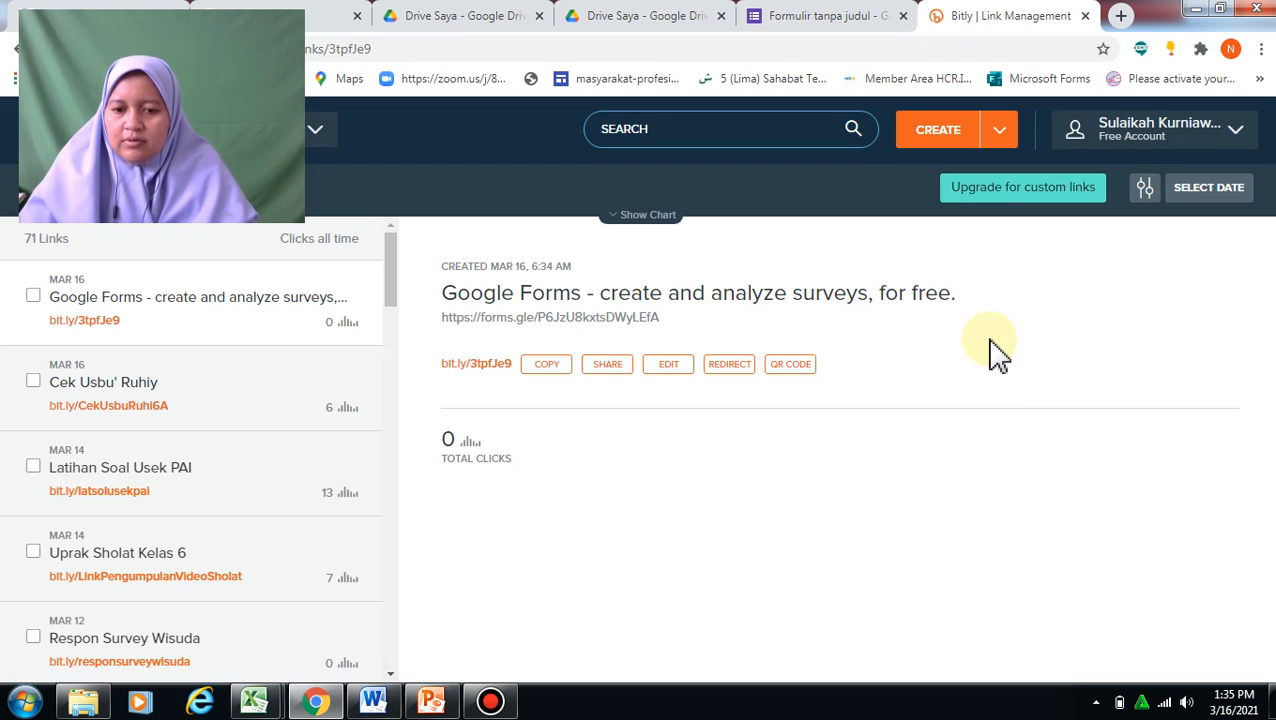
- Reopen the new form link for editing and change its custom back-half to "BukBer6"
left_click(673, 367)
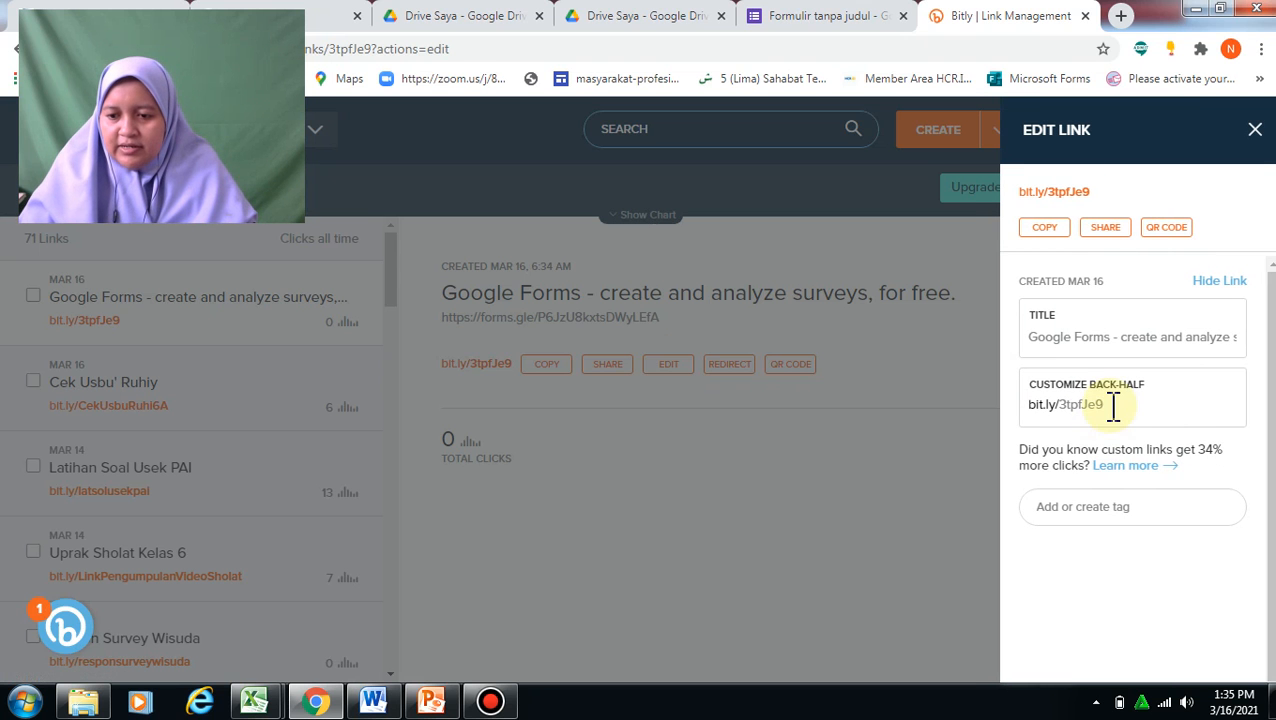
left_click(1111, 405)
key("BackSpace")
key("BackSpace")
key("BackSpace")
key("BackSpace")
type("BukBer6")
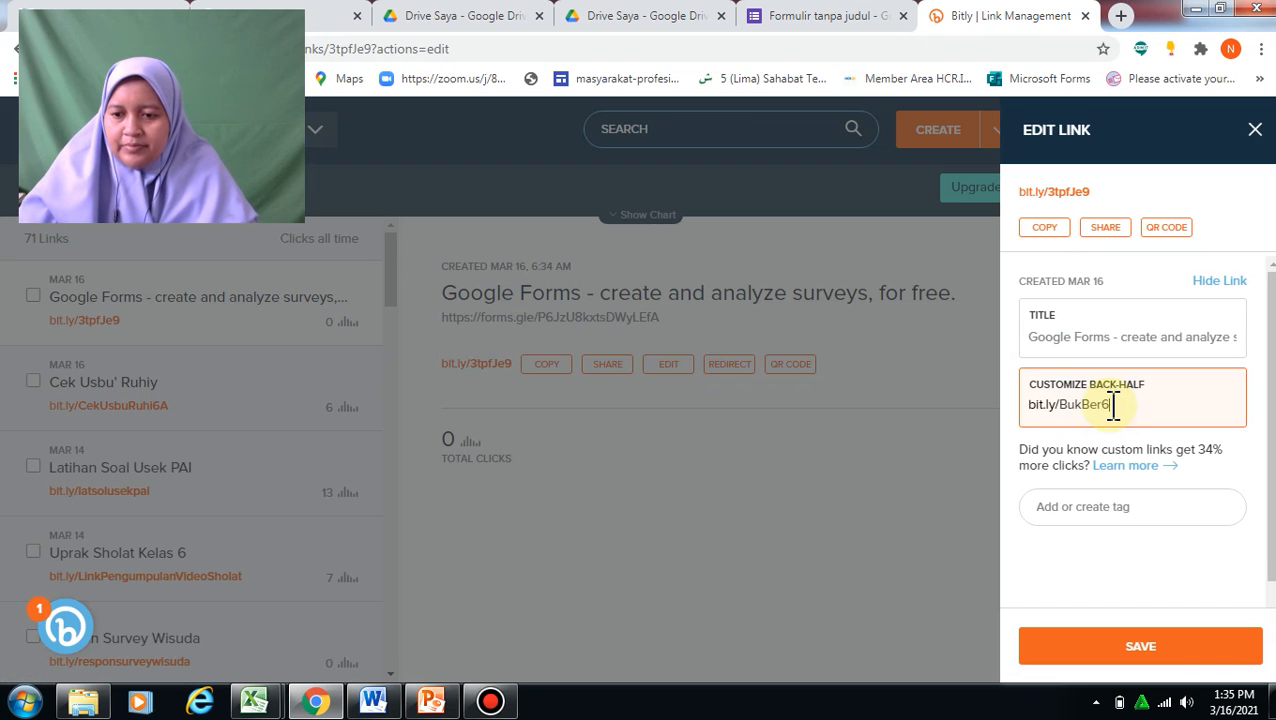
- Retitle the link "Buka Bersama Kelas 6" and save the link changes
left_click(1052, 333)
left_click_drag(1030, 338, 1240, 338)
type("Buka")
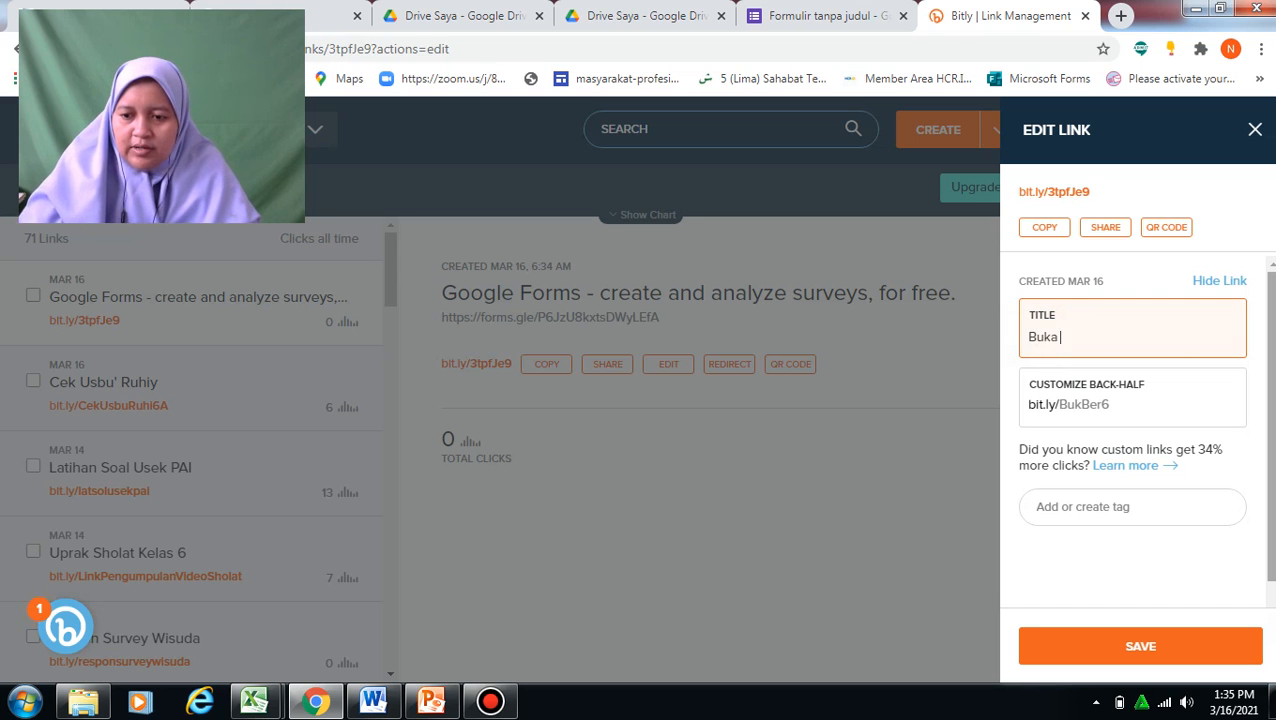
type(" Bersama Kelas 6")
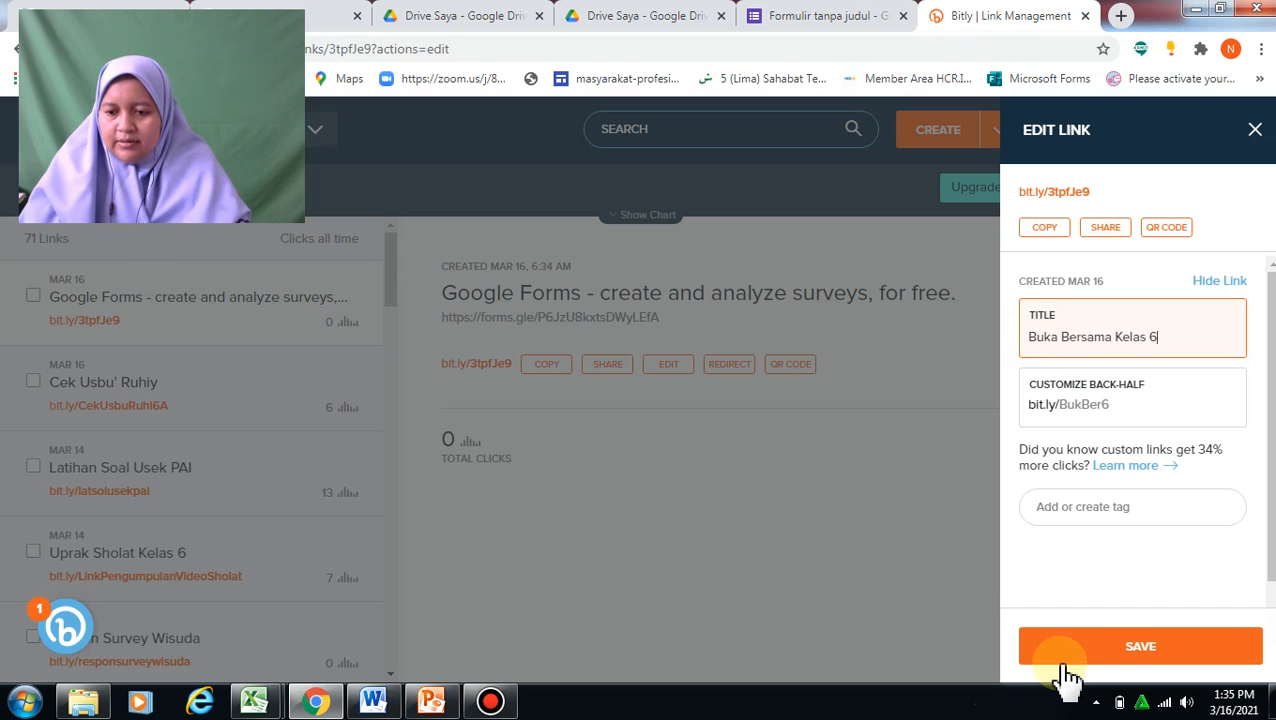
left_click(1105, 648)
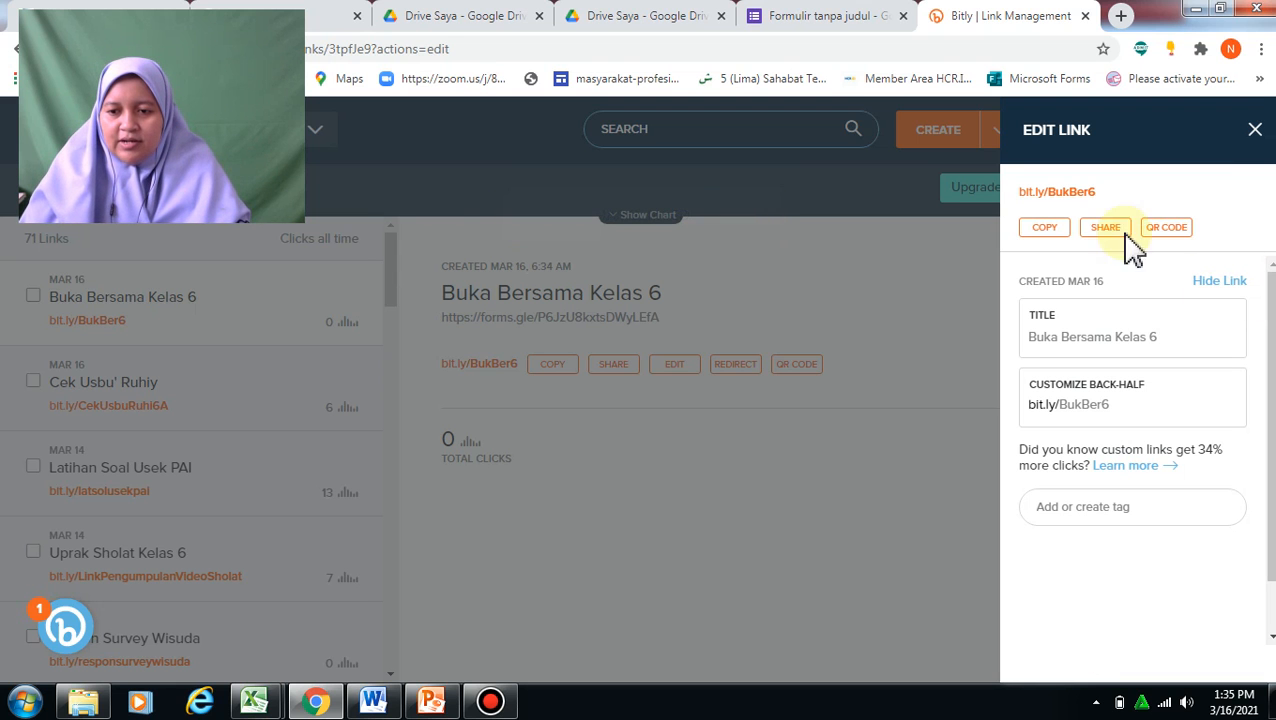
- Close the link editor and copy the short link bit.ly/BukBer6
left_click(1255, 130)
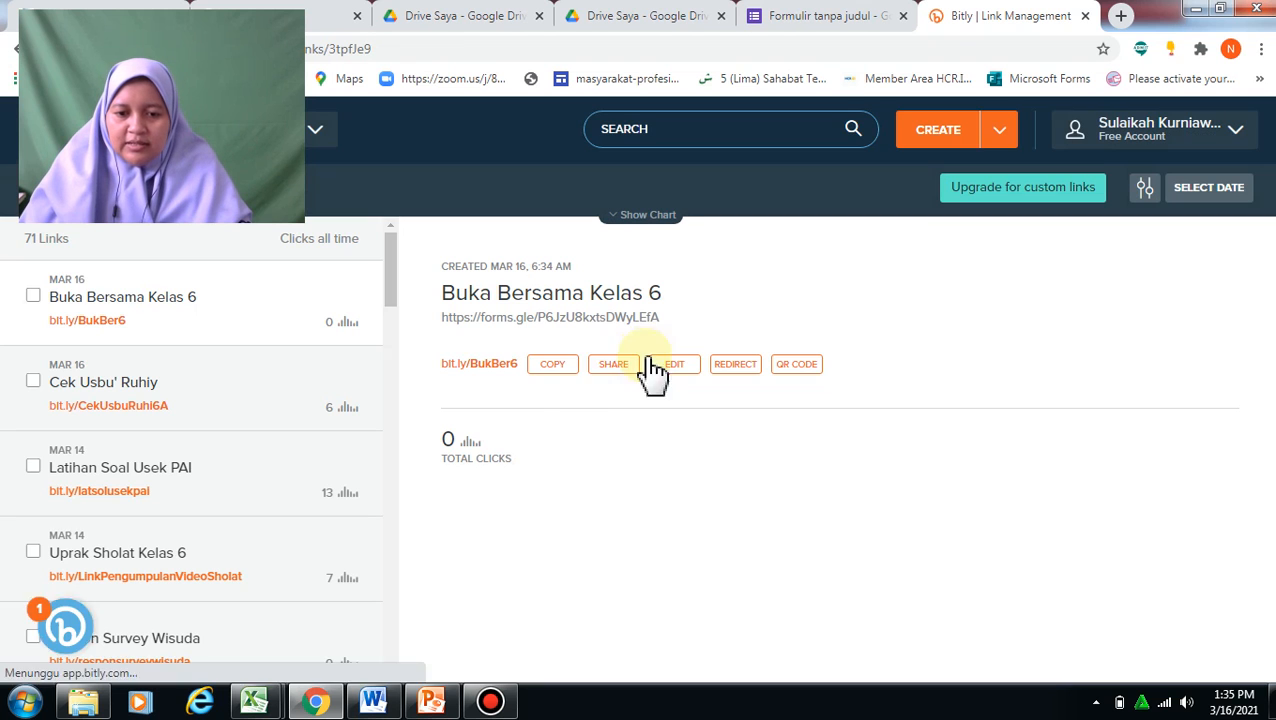
left_click(563, 370)
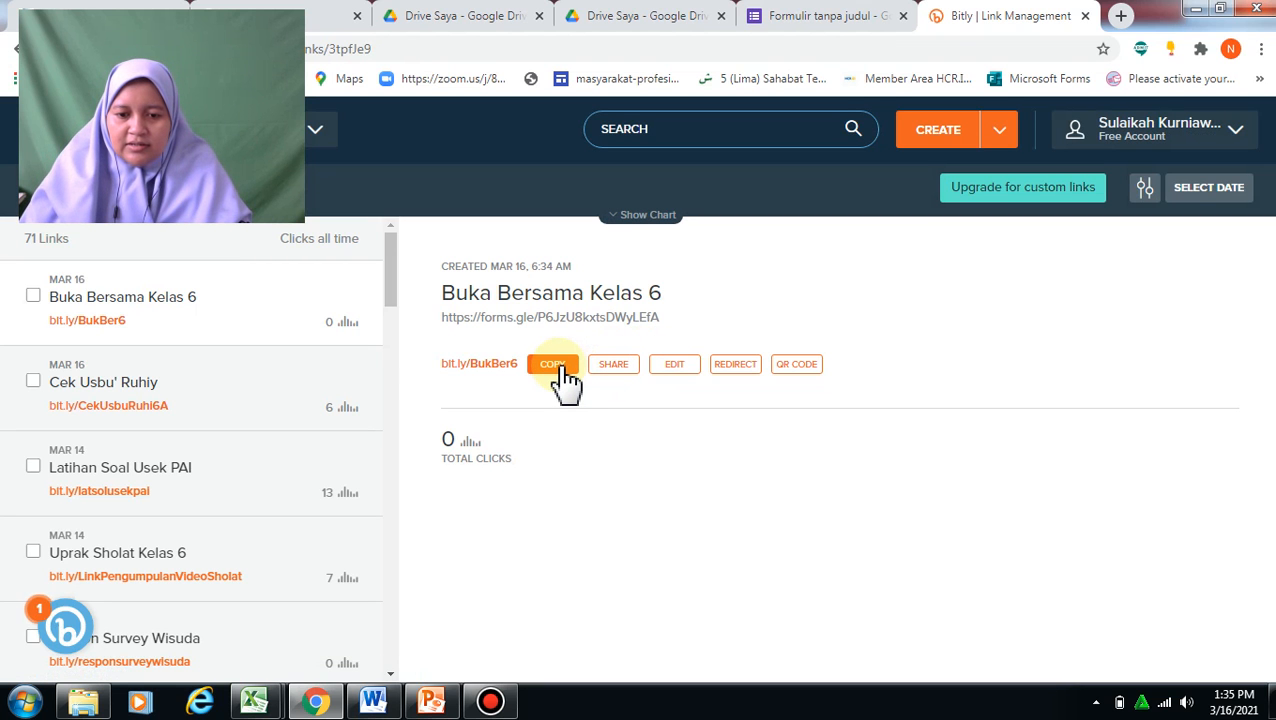
left_click(555, 370)
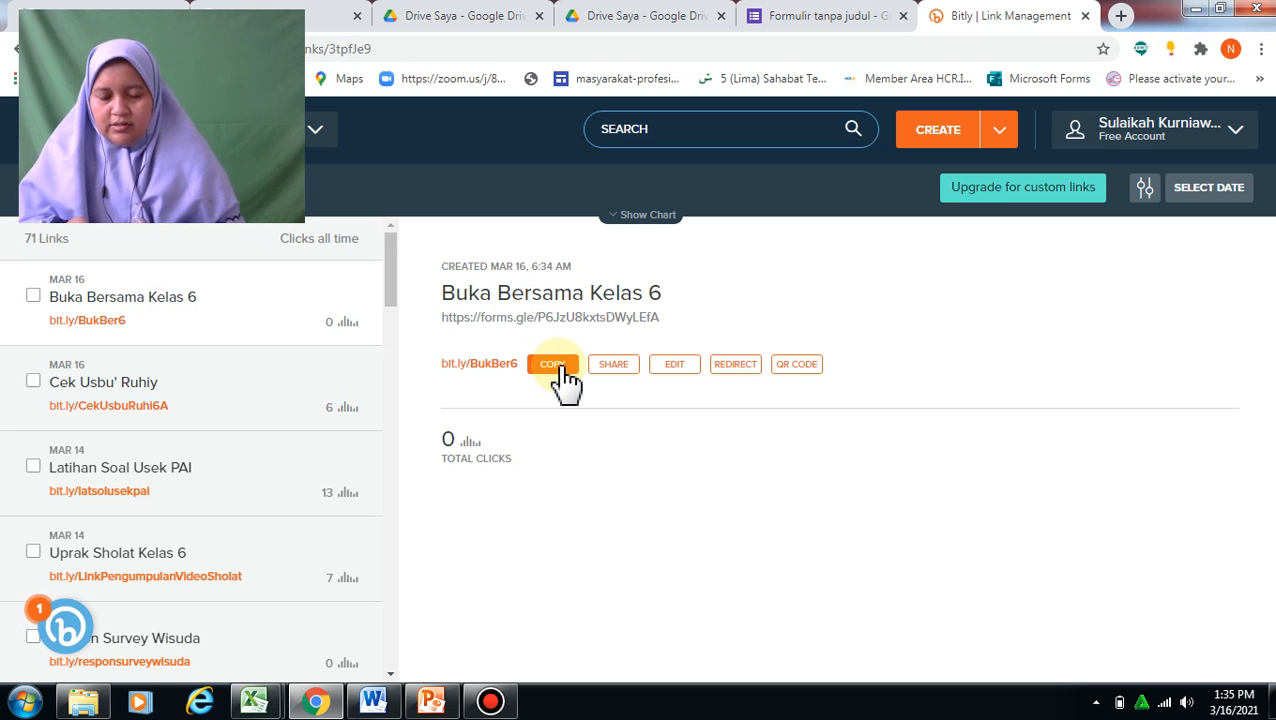
- Switch to the U-learning course page showing the Google Form, quiz and Google Meet resources
left_click(634, 17)
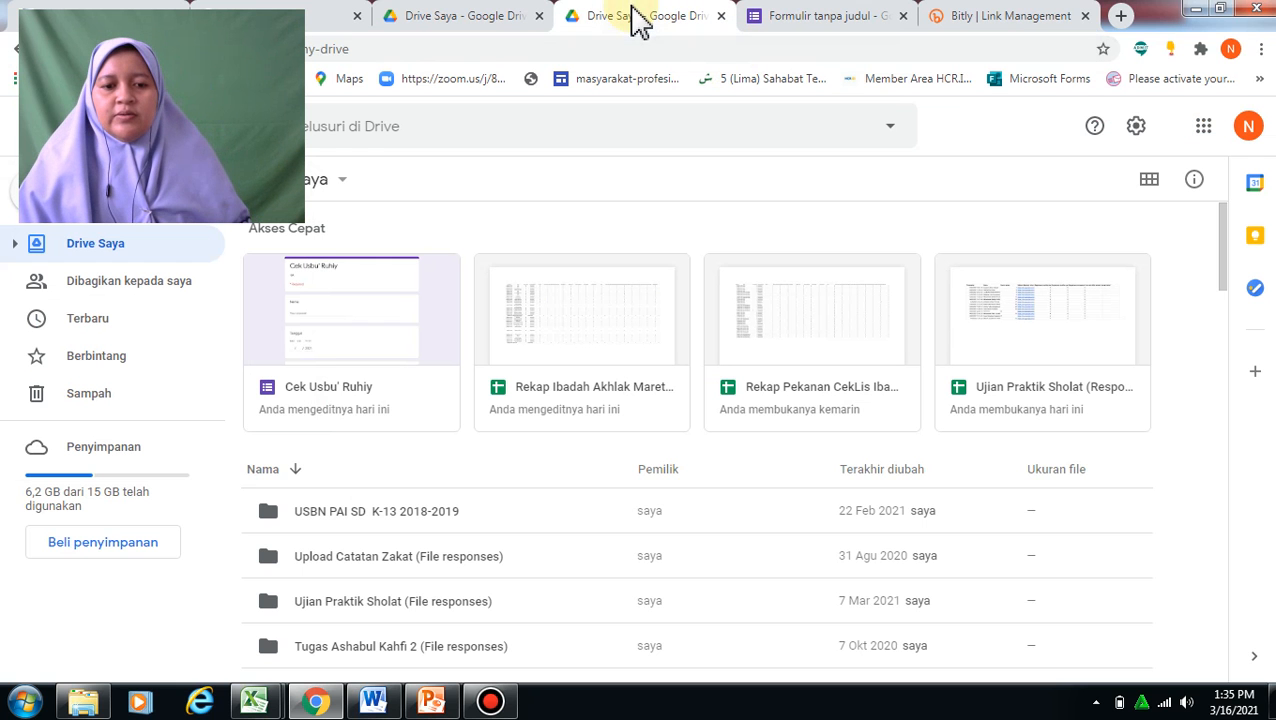
left_click(350, 49)
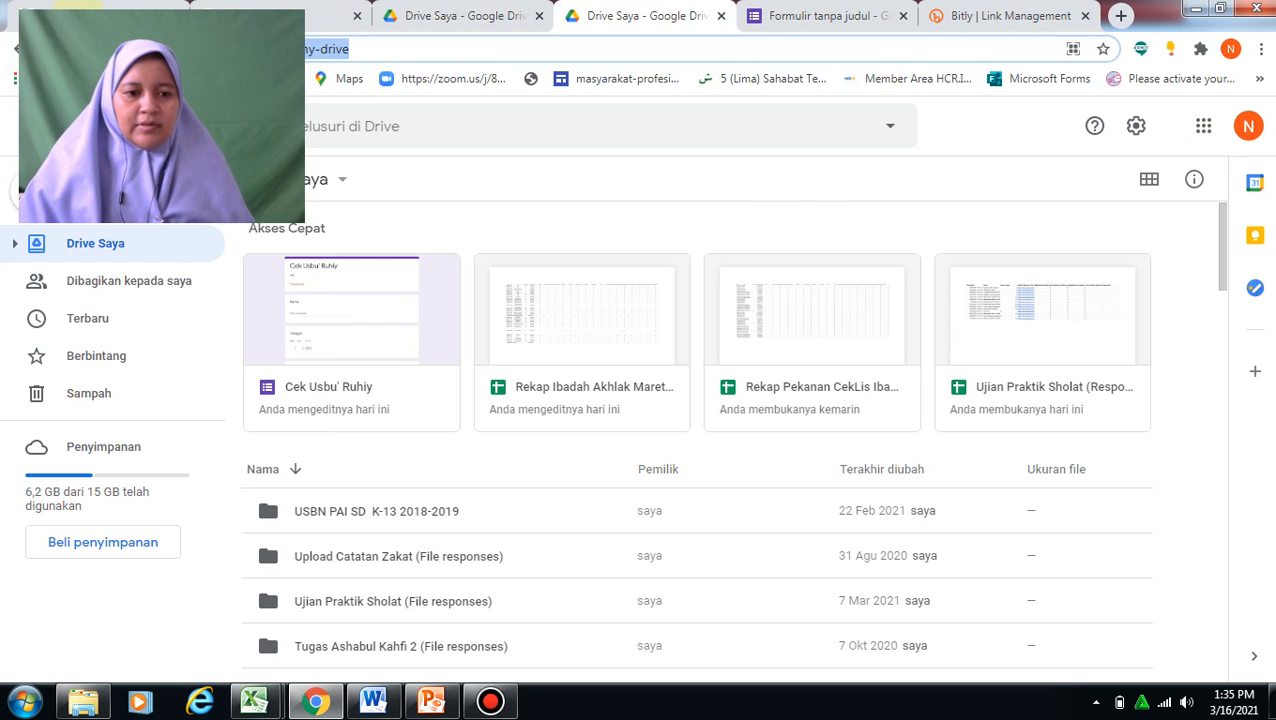
left_click(68, 5)
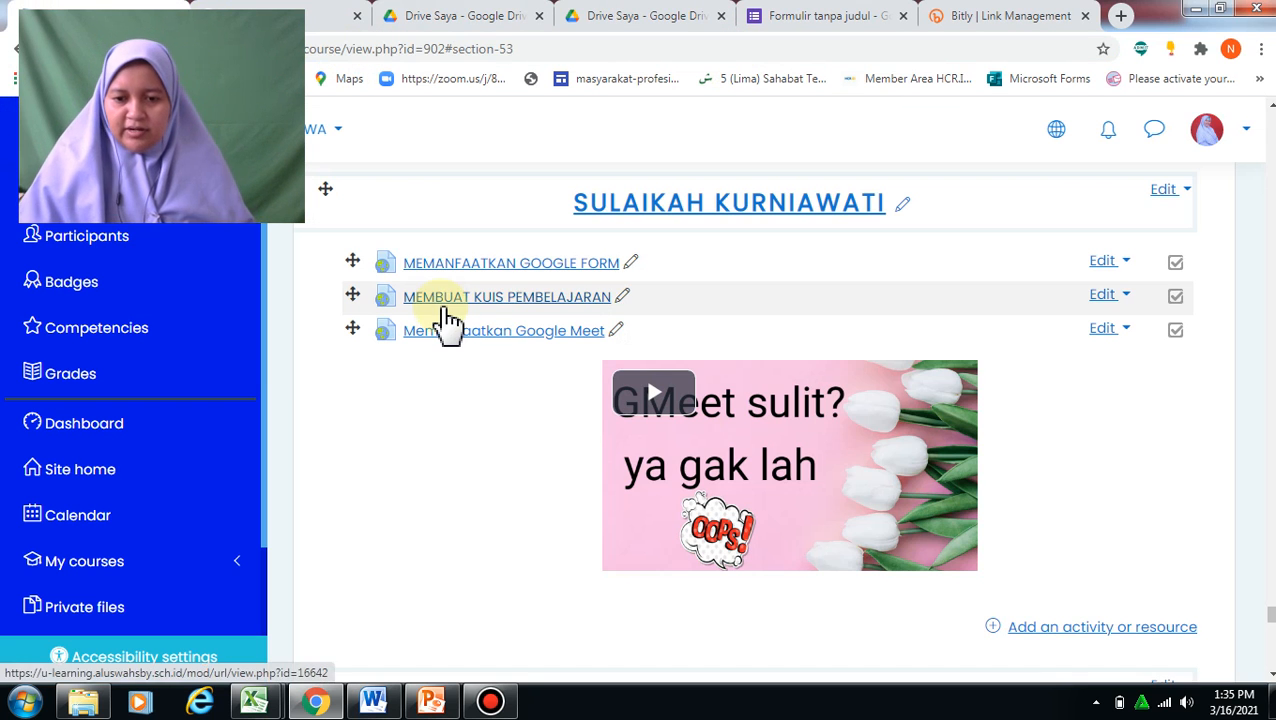
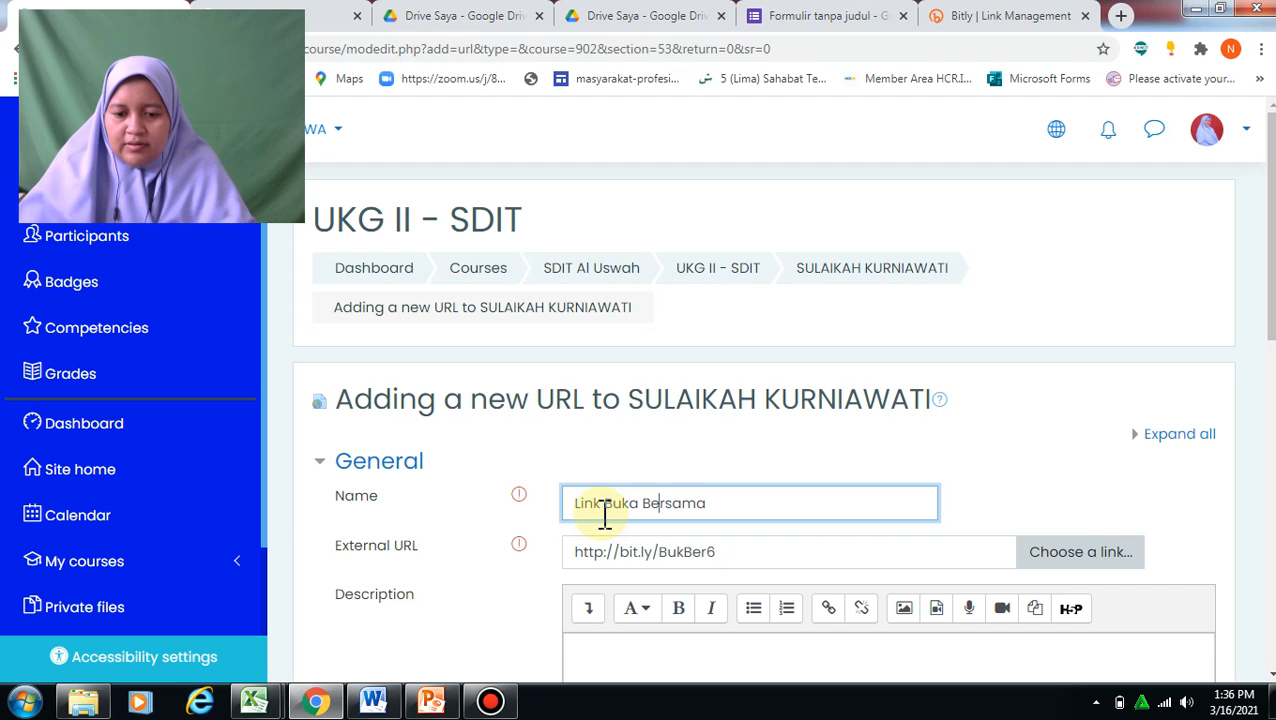
- Change the new URL resource's name to "Link Form Buka Bersama", save it and return to the course
type("Form")
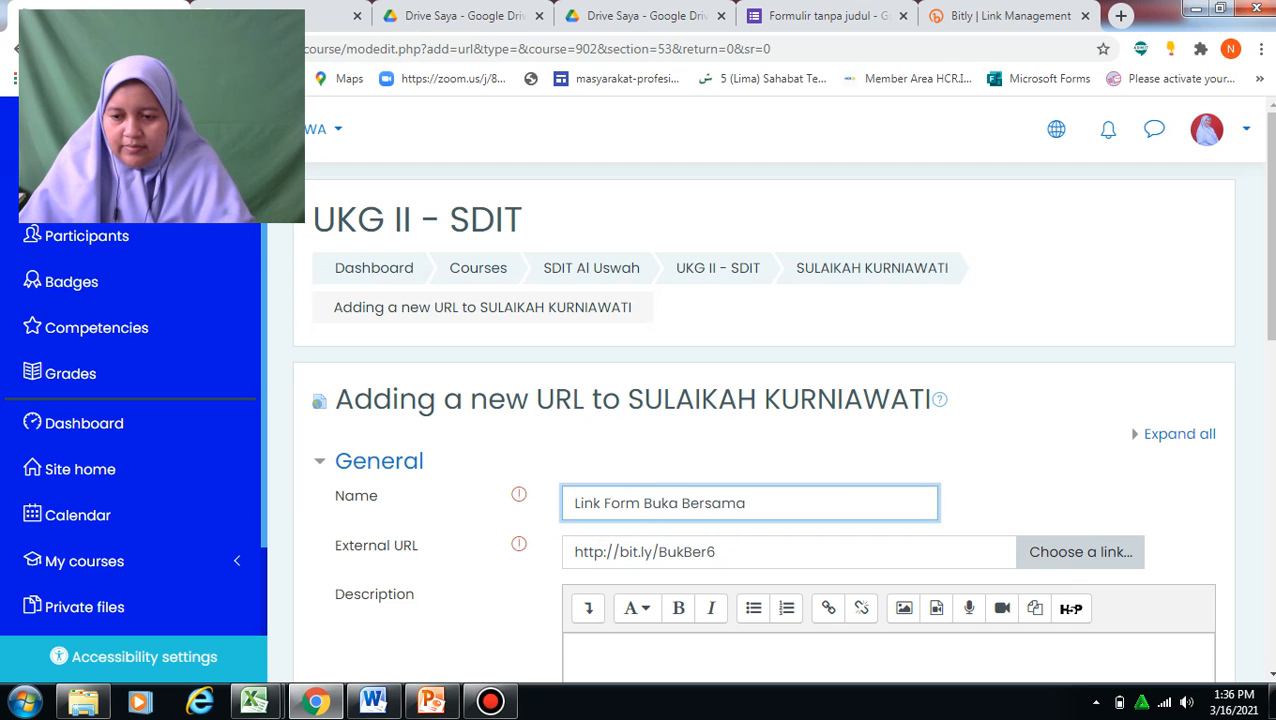
scroll(1271, 365, "down", 4)
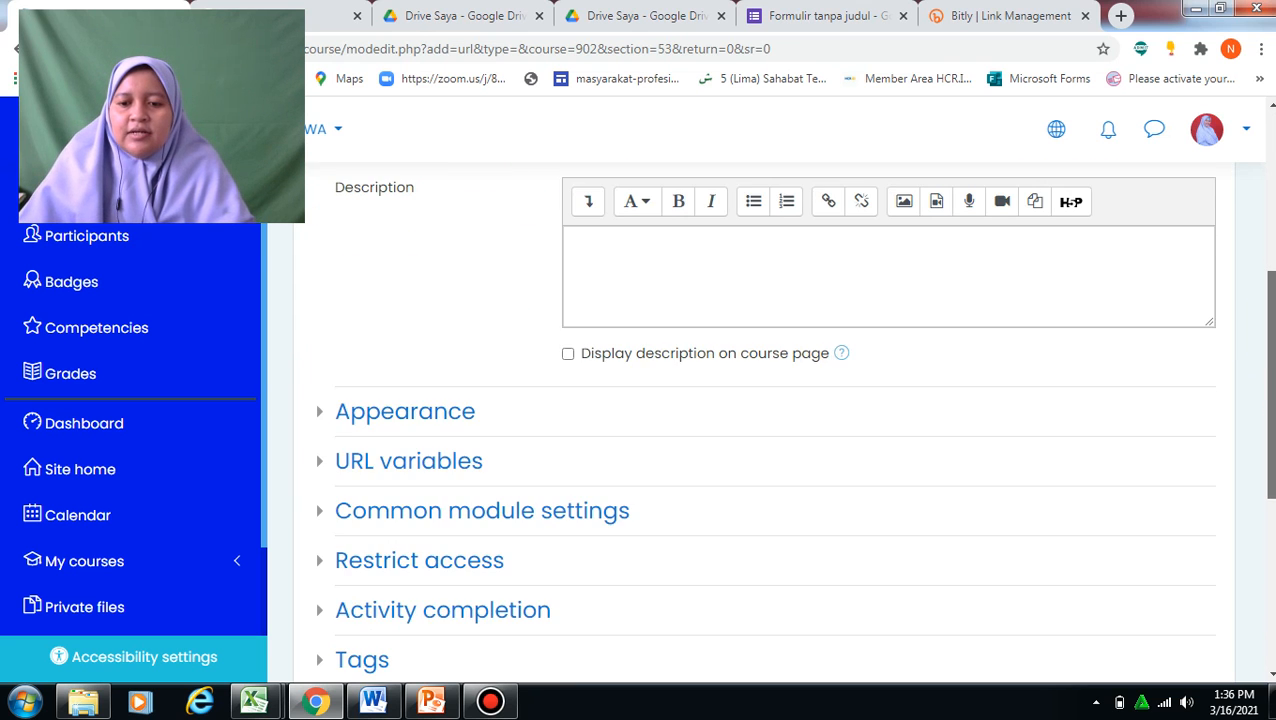
scroll(806, 490, "down", 4)
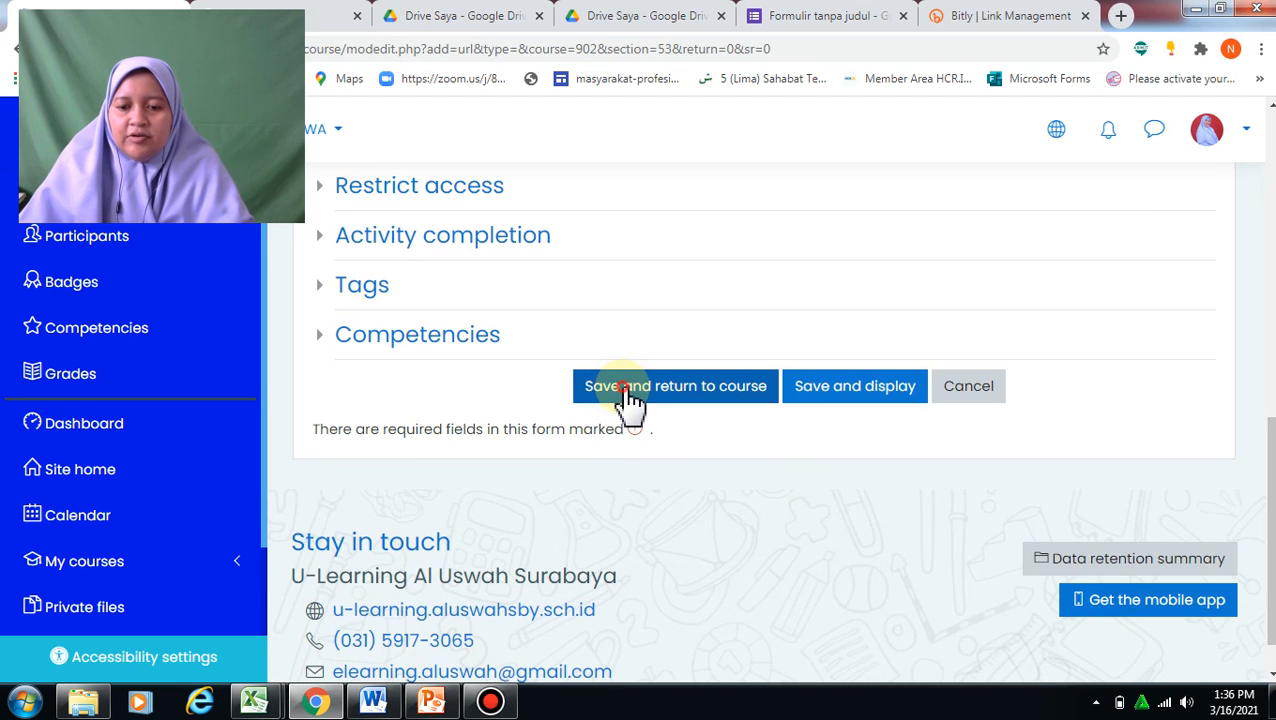
left_click(624, 389)
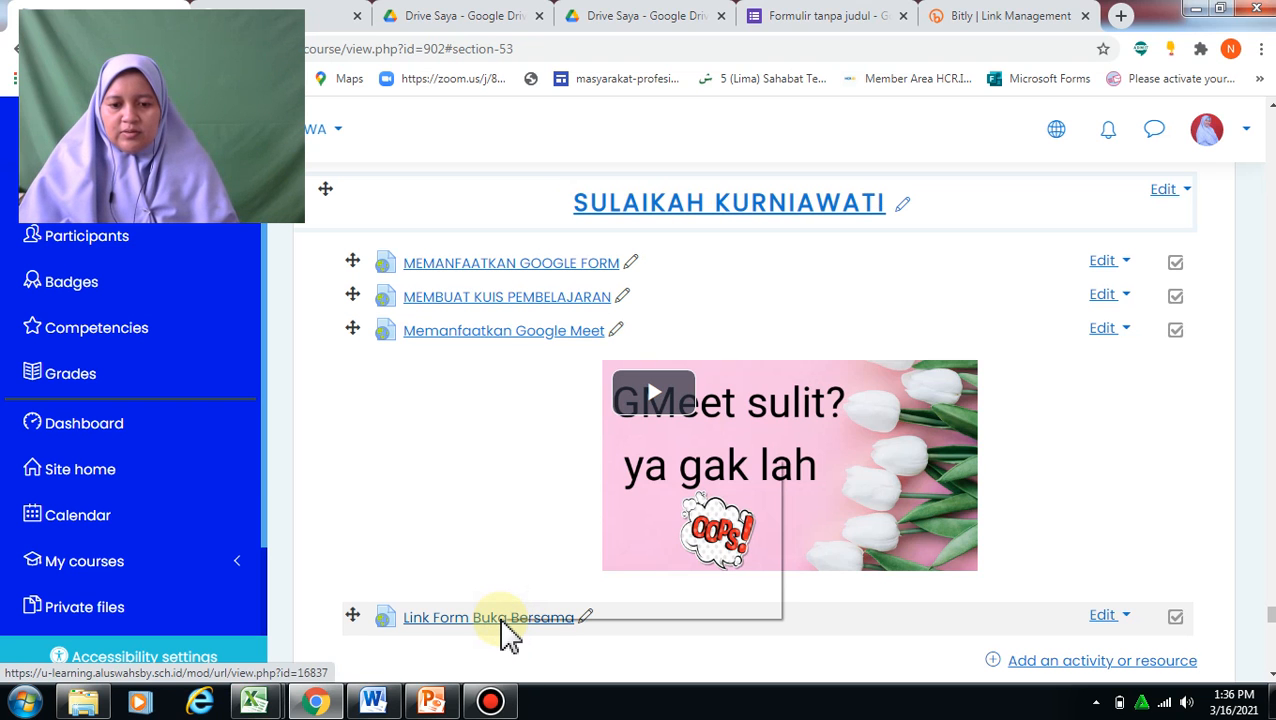
- Open the Link Form Buka Bersama resource in a new tab and look through the attendance form's questions
right_click(505, 628)
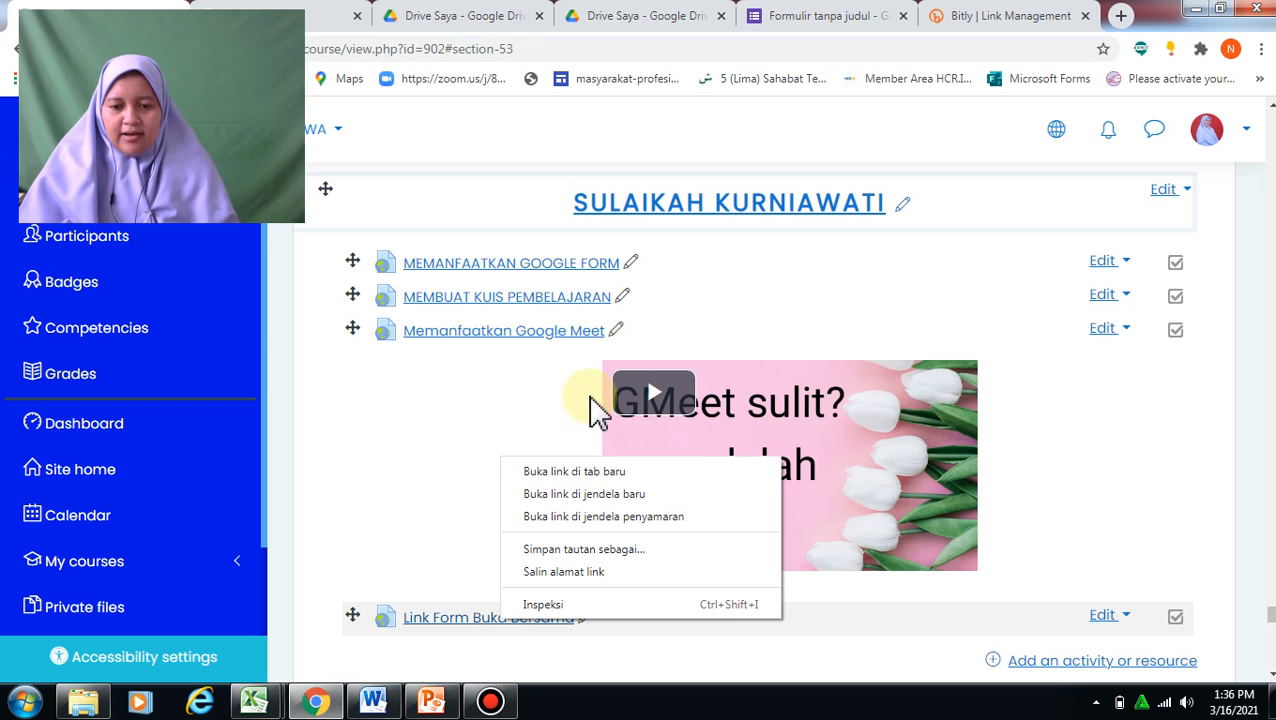
left_click(584, 472)
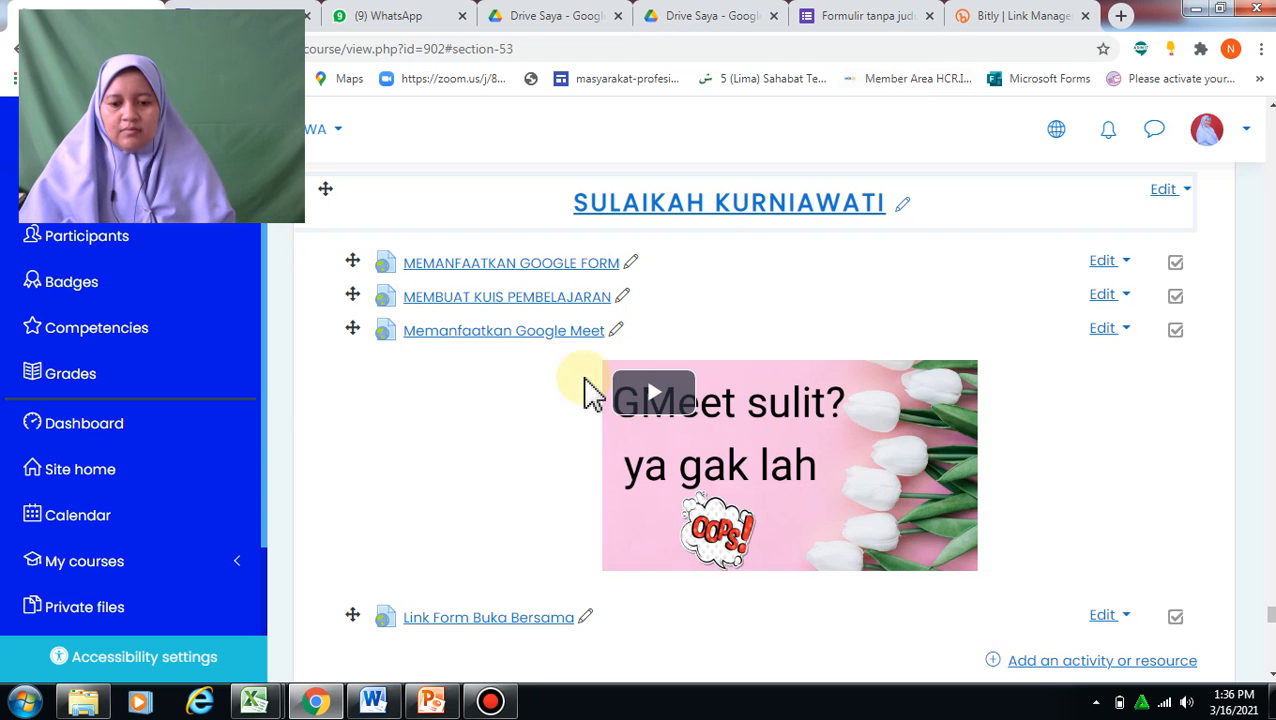
right_click(484, 632)
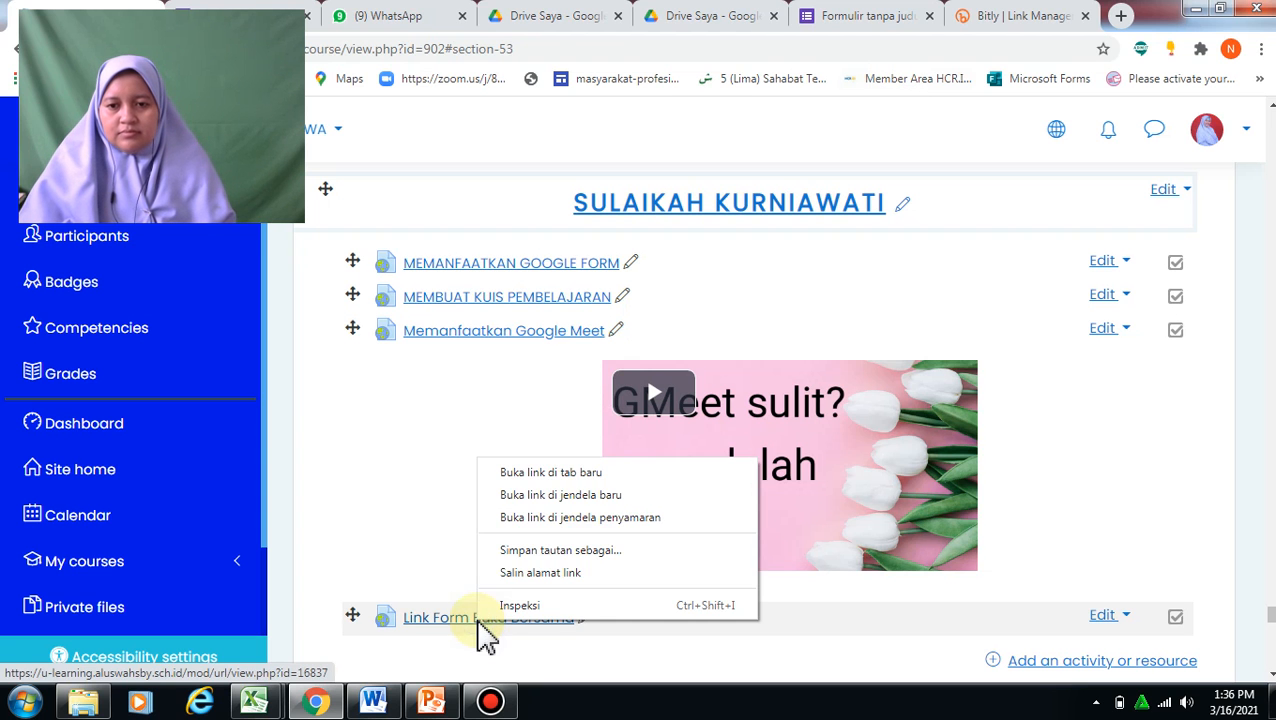
left_click(608, 476)
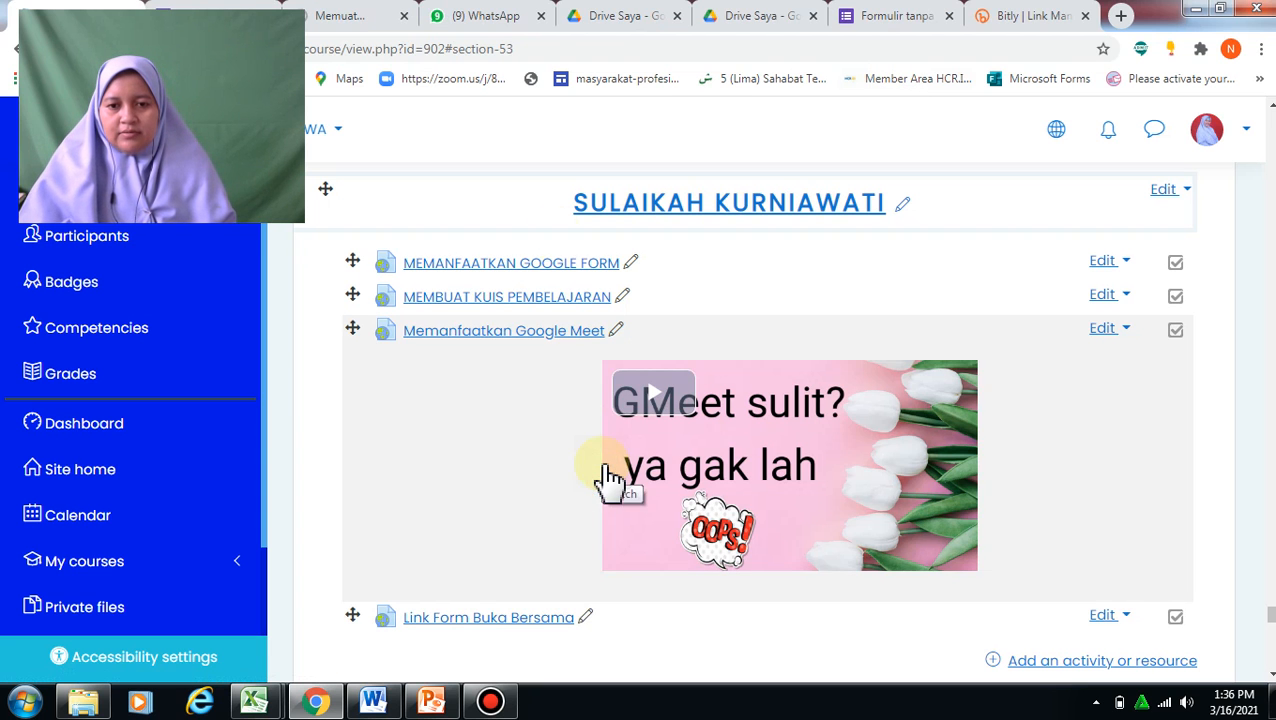
left_click(226, 5)
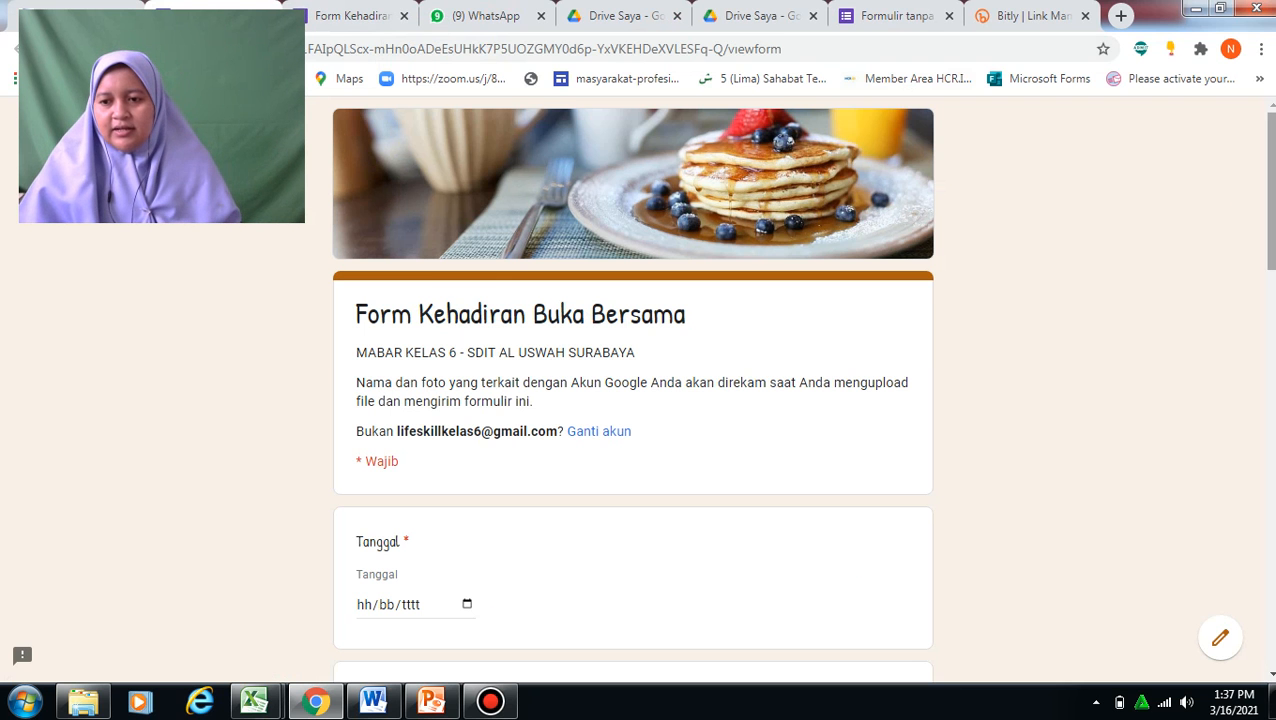
scroll(633, 390, "down", 4)
scroll(633, 390, "down", 10)
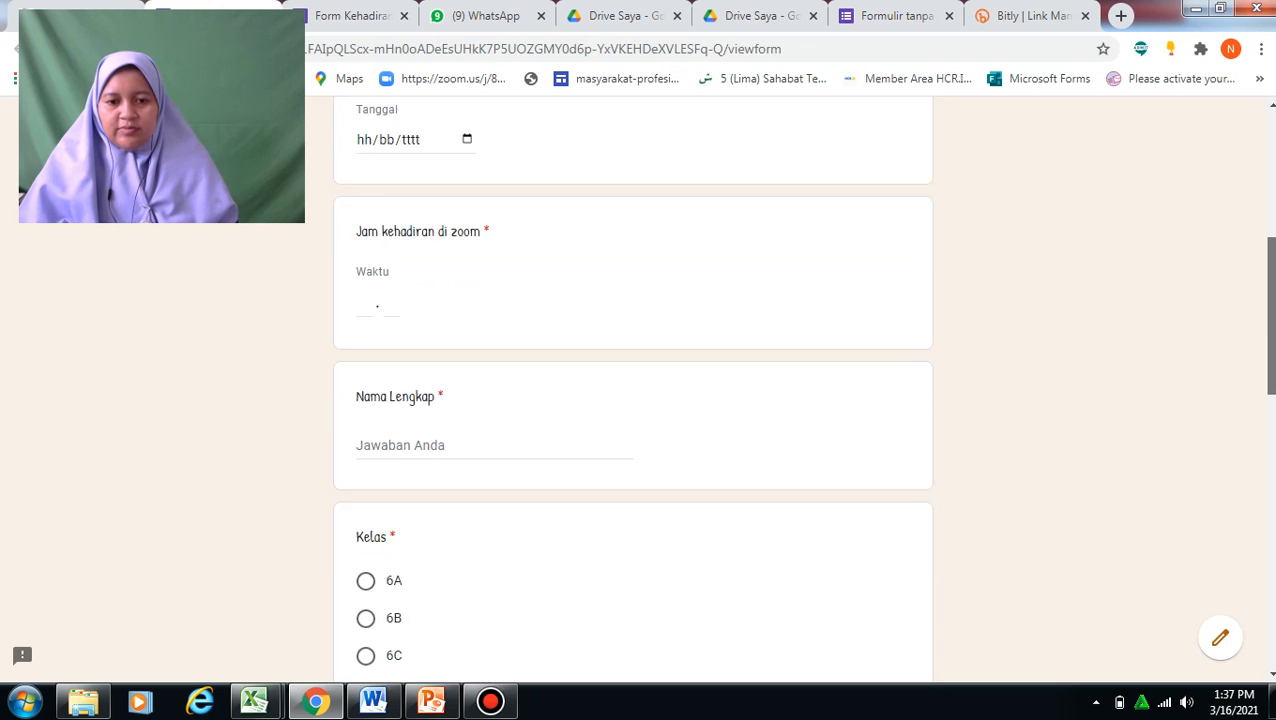
scroll(849, 162, "up", 14)
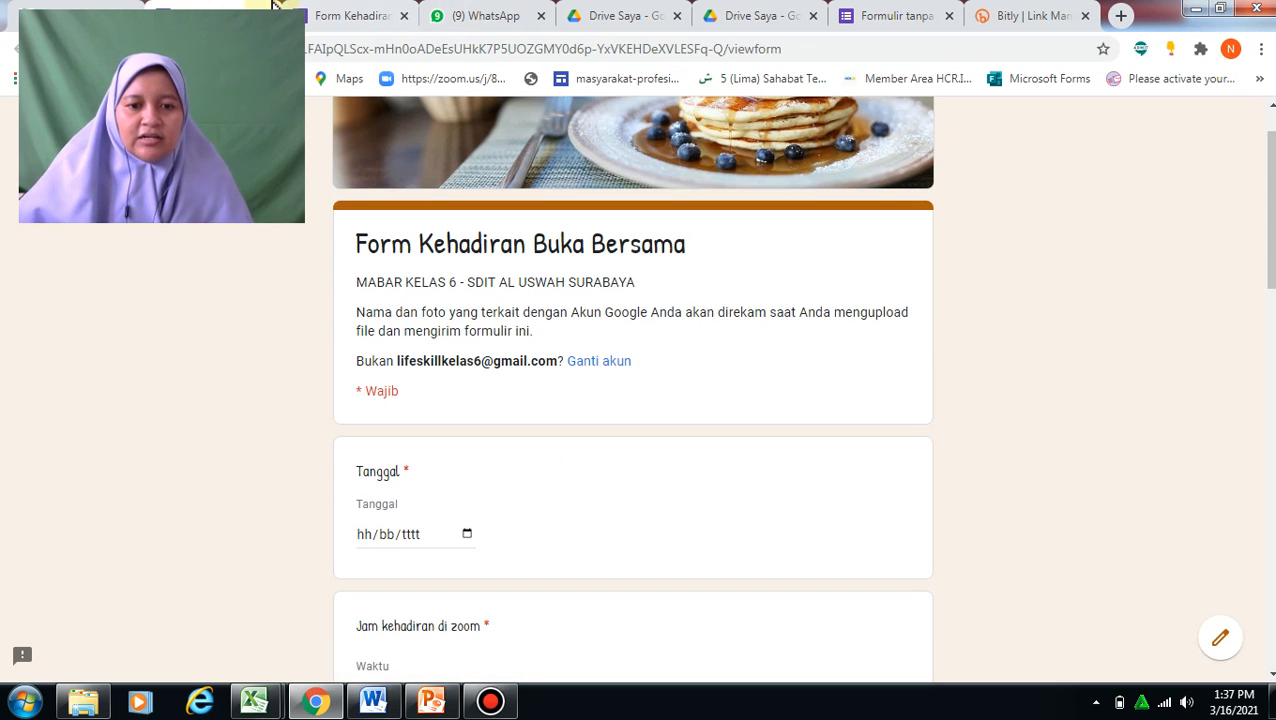
- Close the opened Form Kehadiran Buka Bersama tabs and return to the course page
left_click(369, 15)
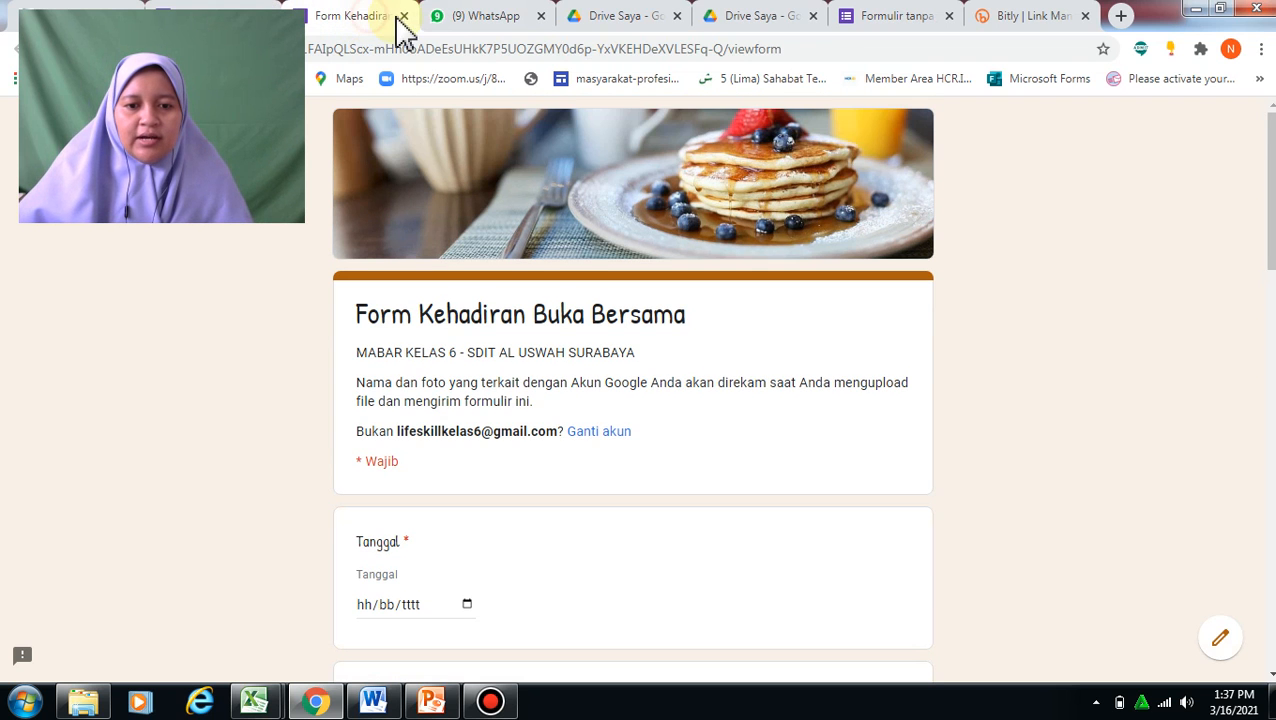
left_click(405, 16)
left_click(404, 16)
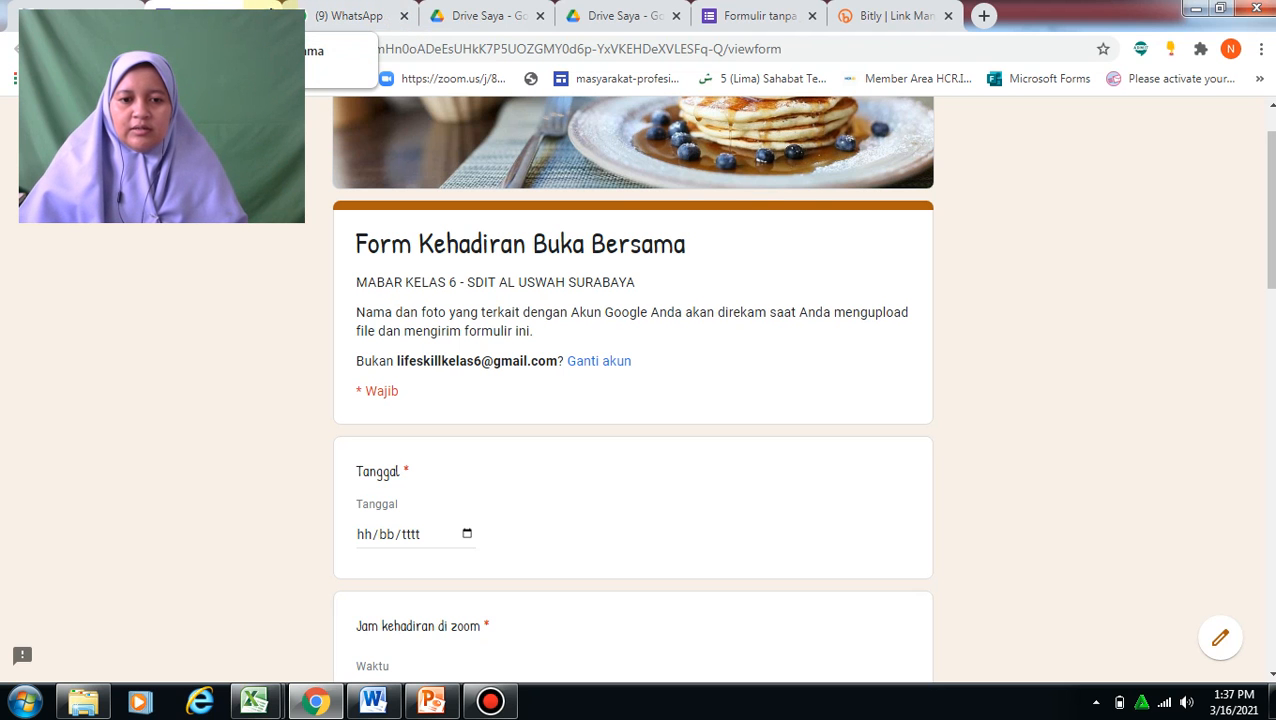
left_click(268, 16)
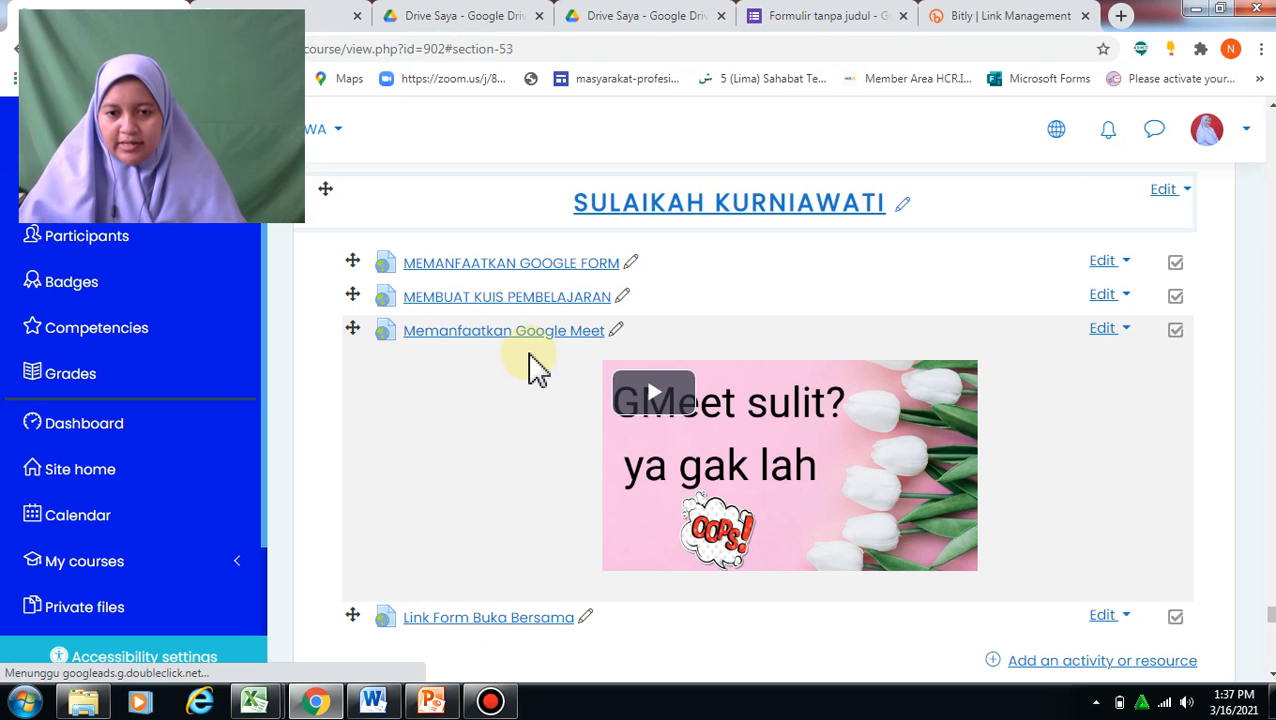
- Switch to Google Drive and open the Rekap Pekanan CekLis response spreadsheet from quick access
left_click(641, 18)
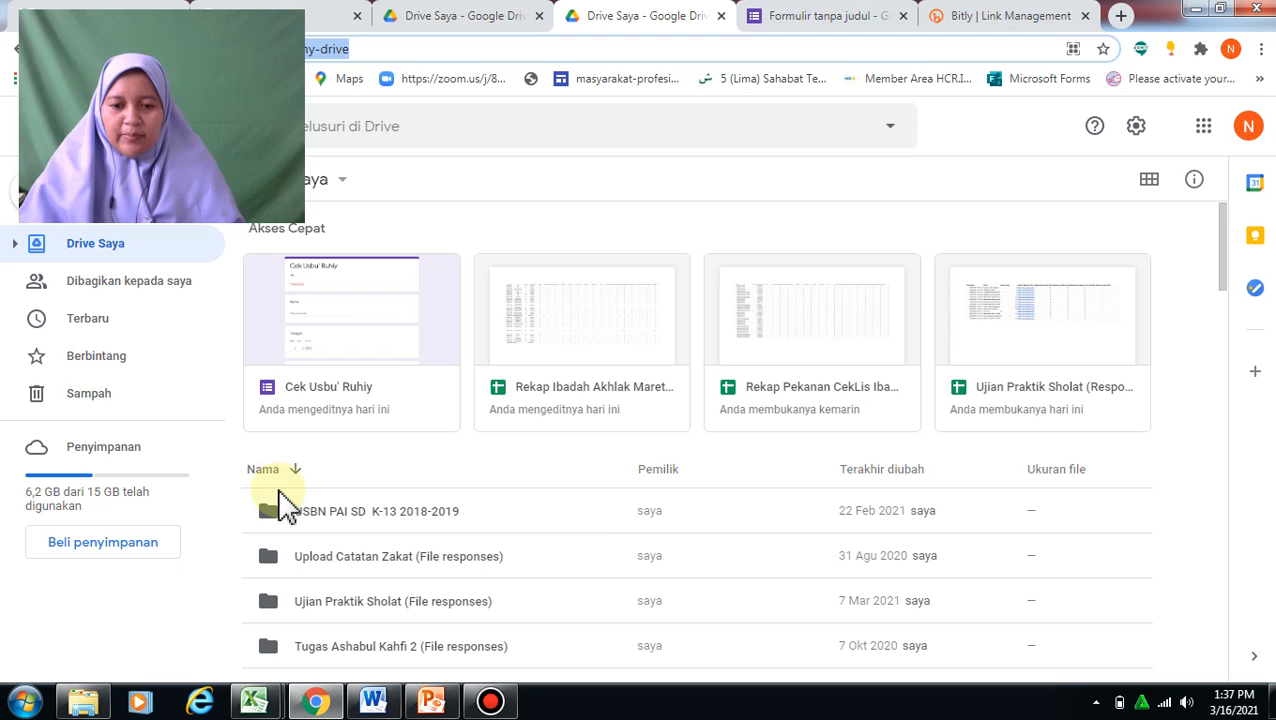
left_click_drag(1225, 222, 1275, 226)
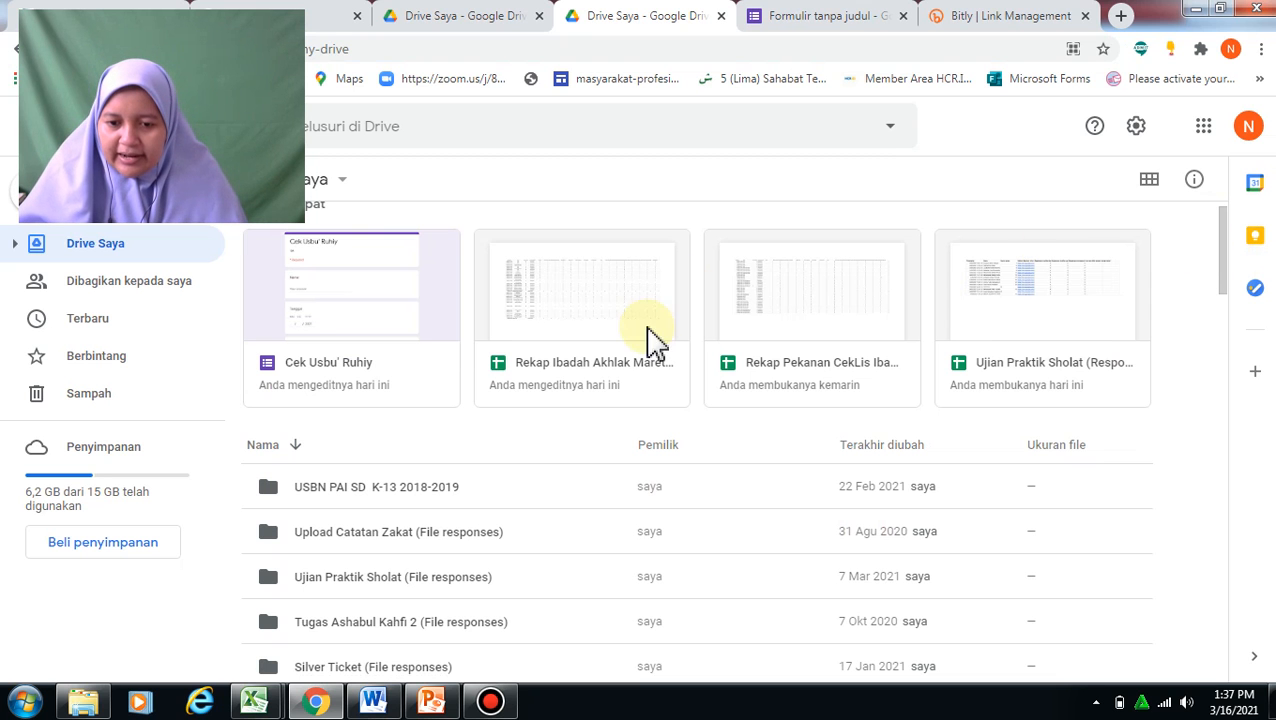
left_click(805, 311)
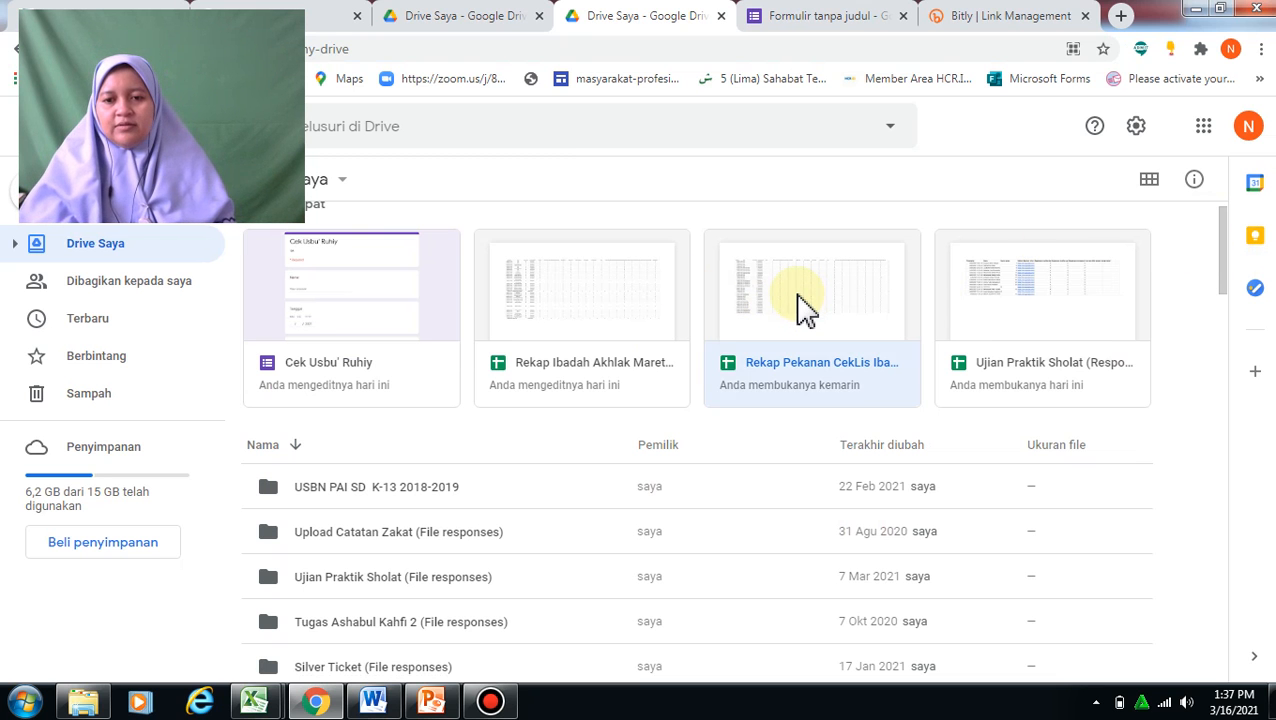
double_click(799, 300)
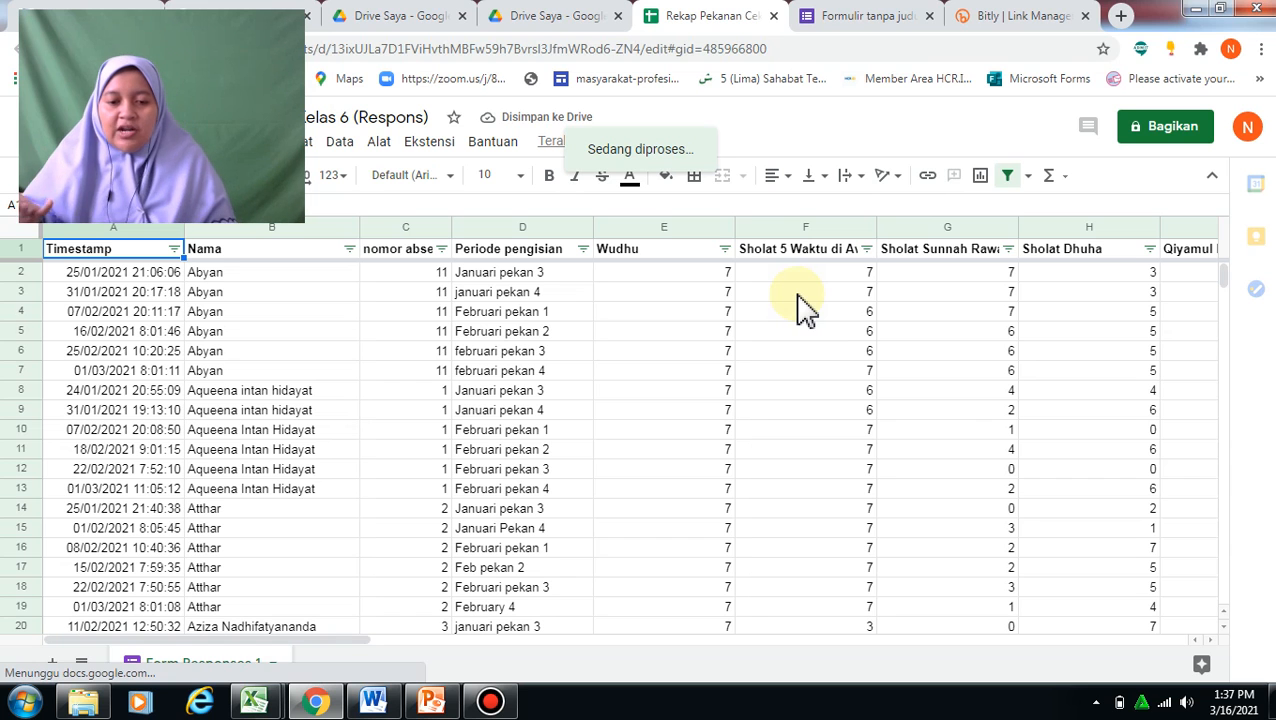
- Skim the form responses and sort them by the attendance number column in ascending (A → Z) order
left_click_drag(1223, 272, 1223, 296)
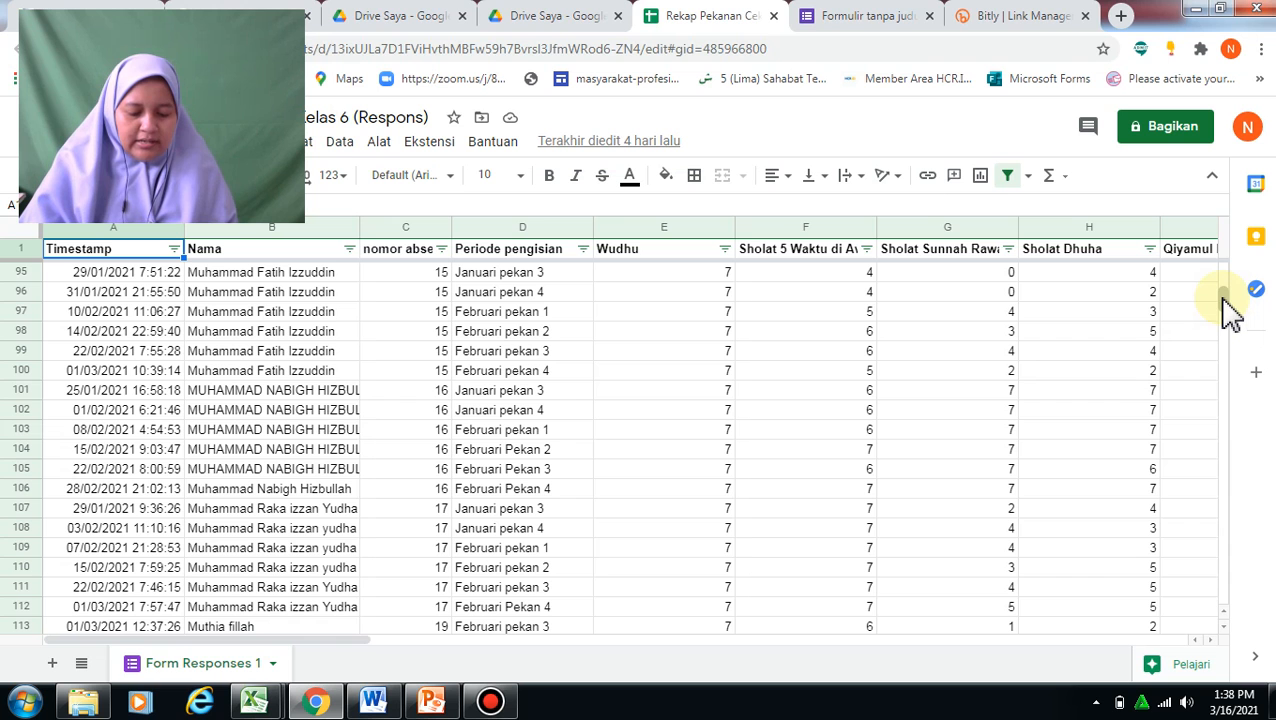
left_click_drag(1224, 297, 1229, 274)
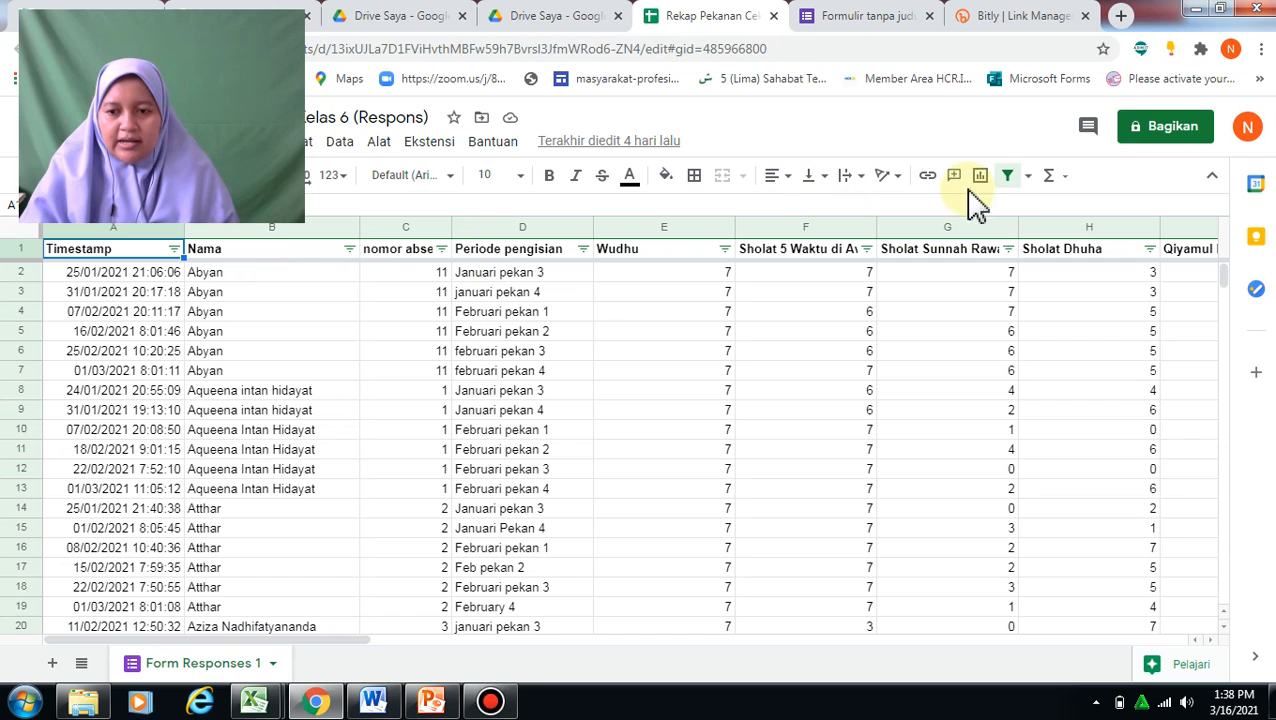
left_click(441, 249)
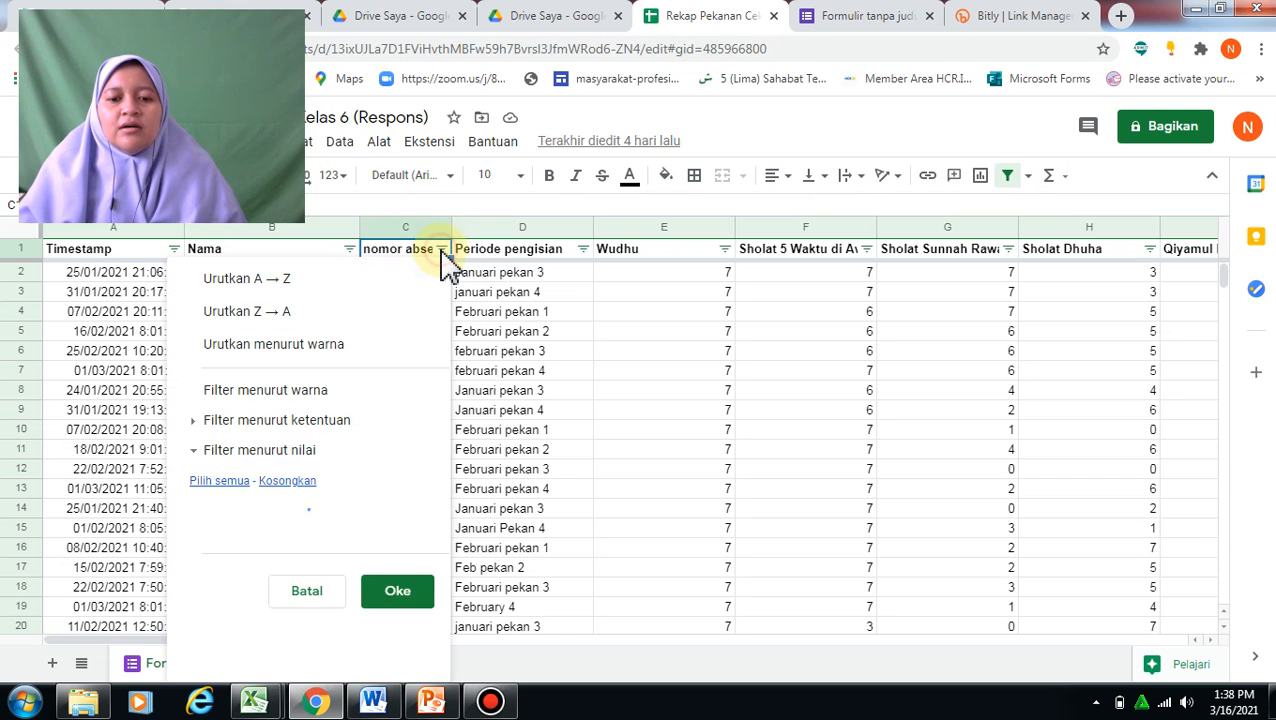
left_click(400, 285)
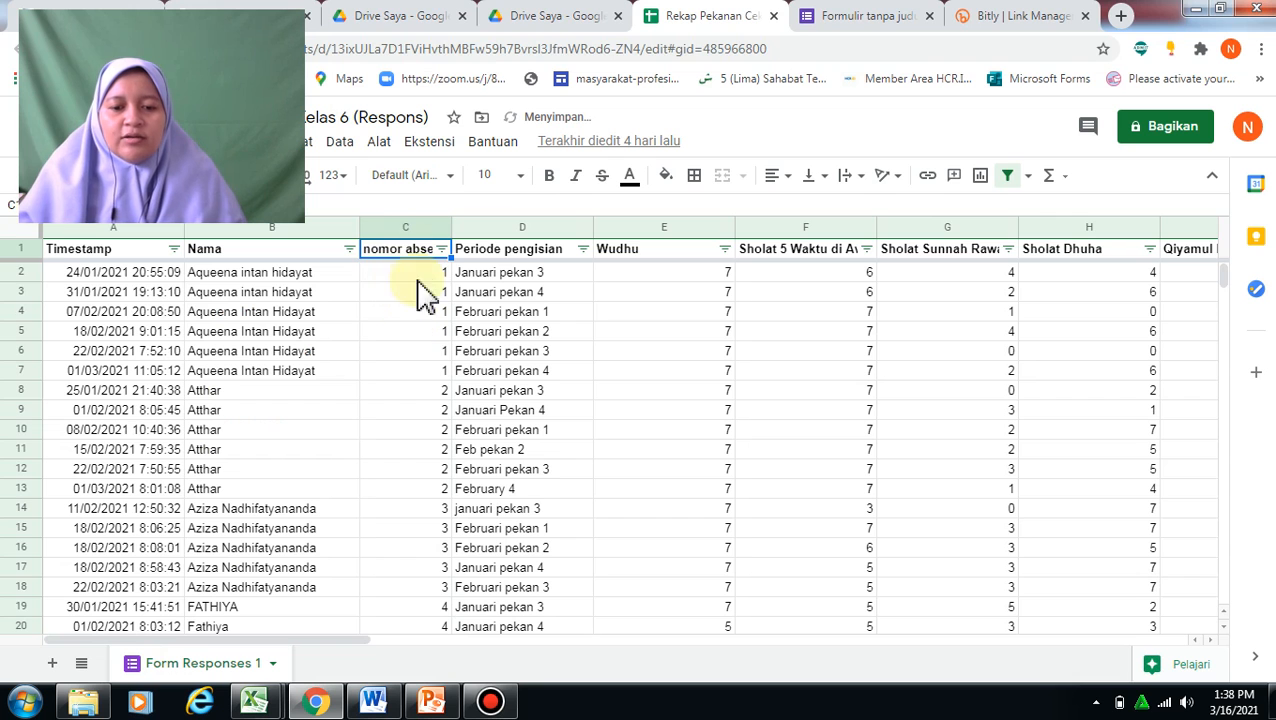
- Examine the sorted responses, going down the attendance number and Periode pengisian columns and back to the first rows
left_click(418, 274)
left_click(420, 290)
key("Down")
key("Down")
key("Down")
key("Down")
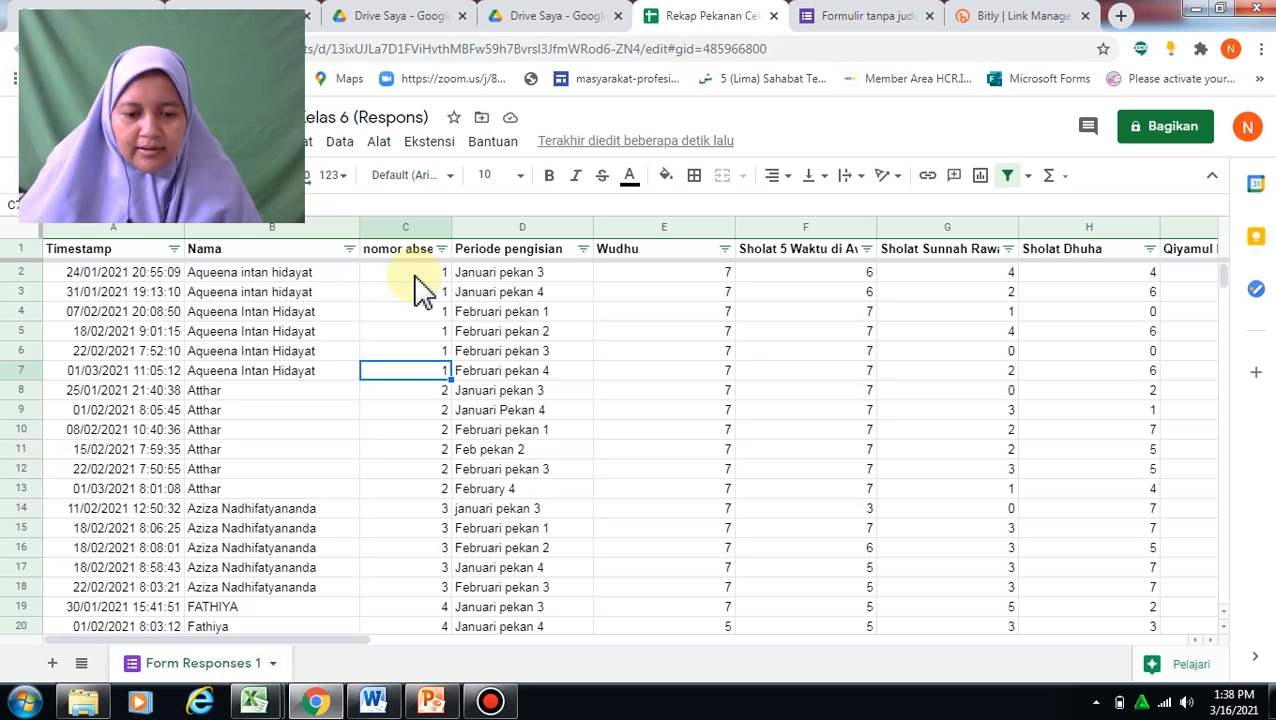
key("Right")
key("Up")
key("Up")
key("Up")
key("Up")
key("Down")
key("Down")
key("Down")
key("Down")
key("Down")
key("Down")
key("Down")
key("Down")
key("Down")
key("Down")
key("Down")
key("Down")
key("Down")
key("Down")
key("Down")
key("Down")
key("Down")
key("Down")
key("Down")
key("Down")
key("Down")
key("Down")
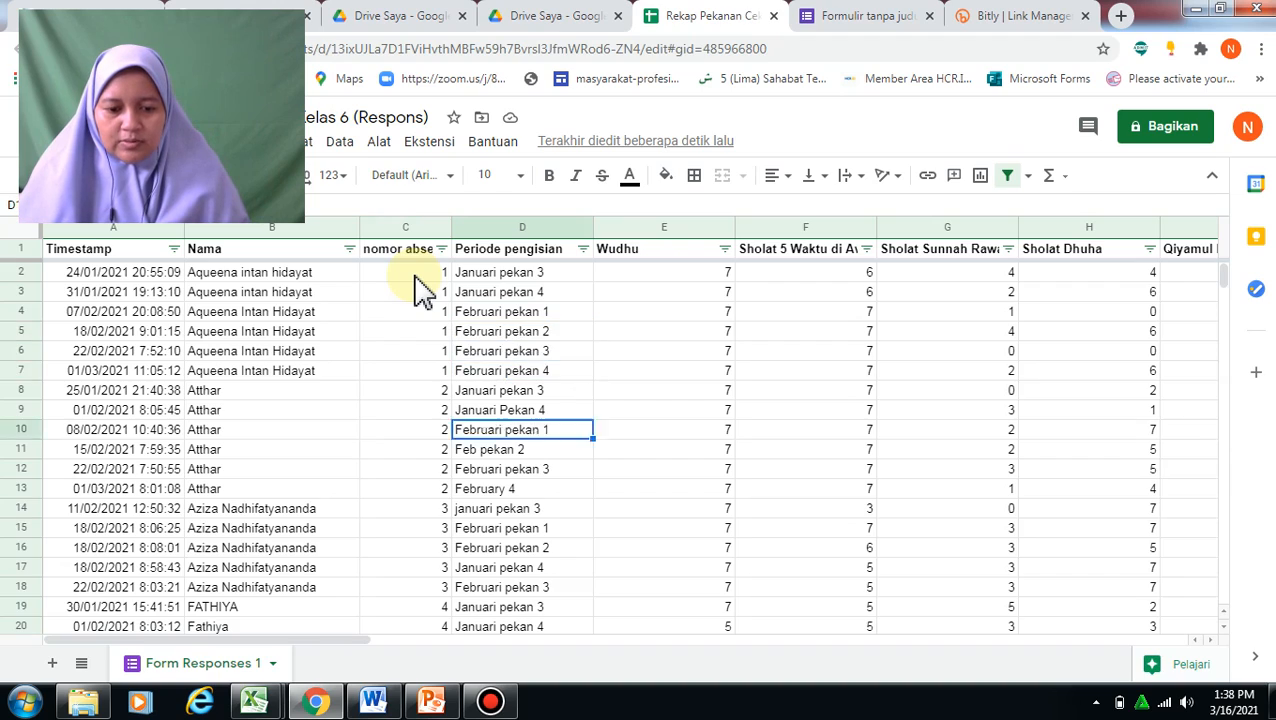
key("Down")
key("Down")
key("Down")
key("Down")
key("Down")
key("Down")
key("Down")
key("Down")
key("Down")
key("Down")
key("Down")
key("Down")
key("Down")
key("Down")
key("Down")
key("Down")
key("Down")
key("Down")
key("Down")
key("Down")
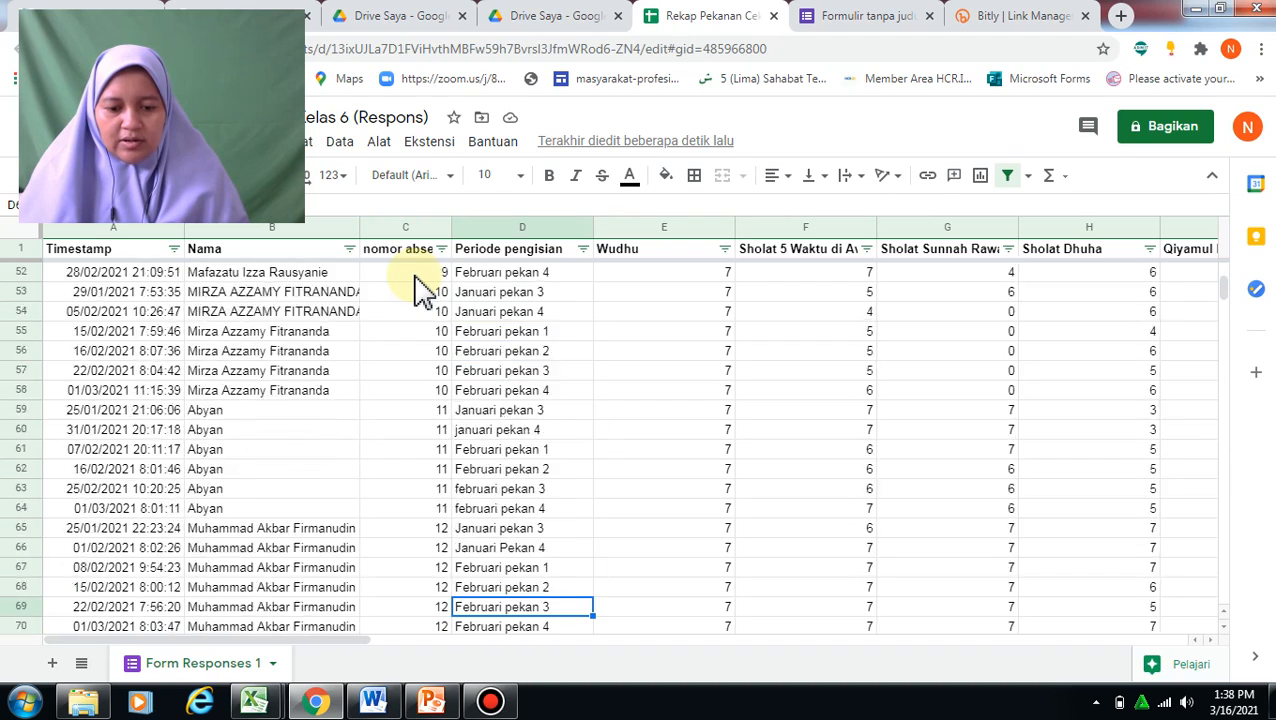
key("Down")
key("Down")
key("Down")
key("Down")
key("Down")
key("Down")
key("Down")
key("Down")
key("Down")
key("Down")
key("Down")
key("Down")
key("Down")
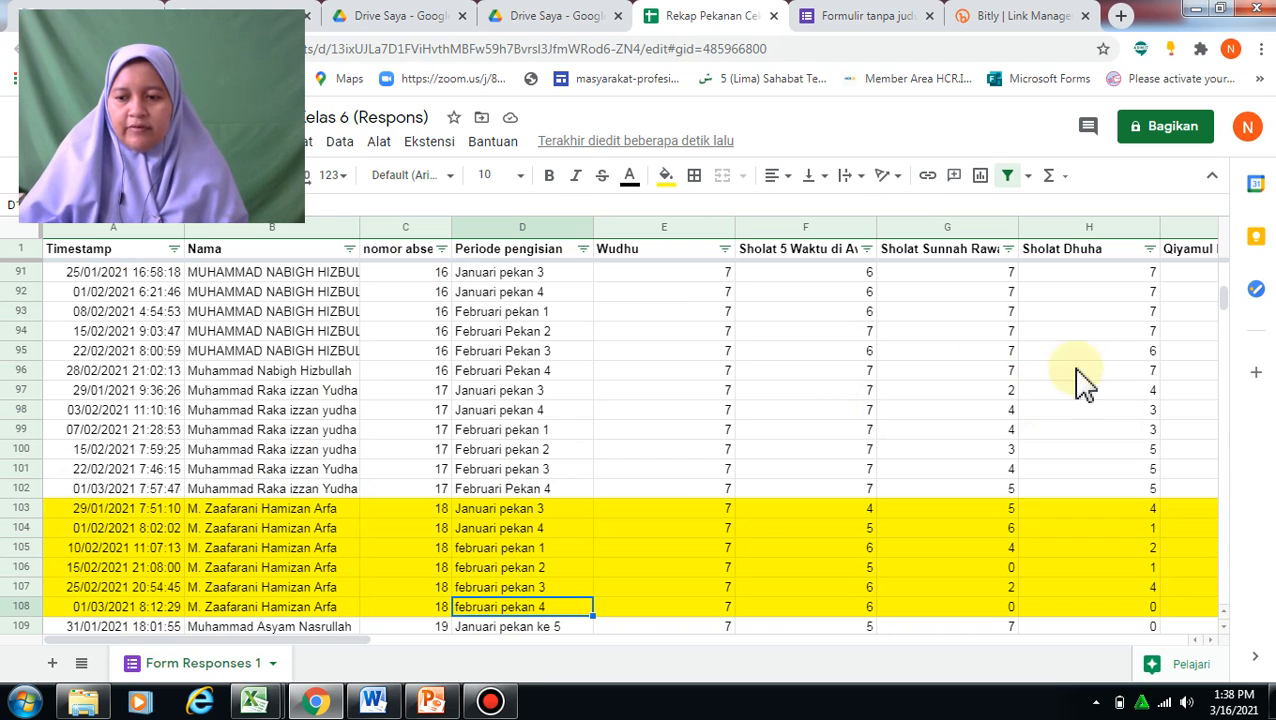
left_click_drag(1224, 303, 1224, 272)
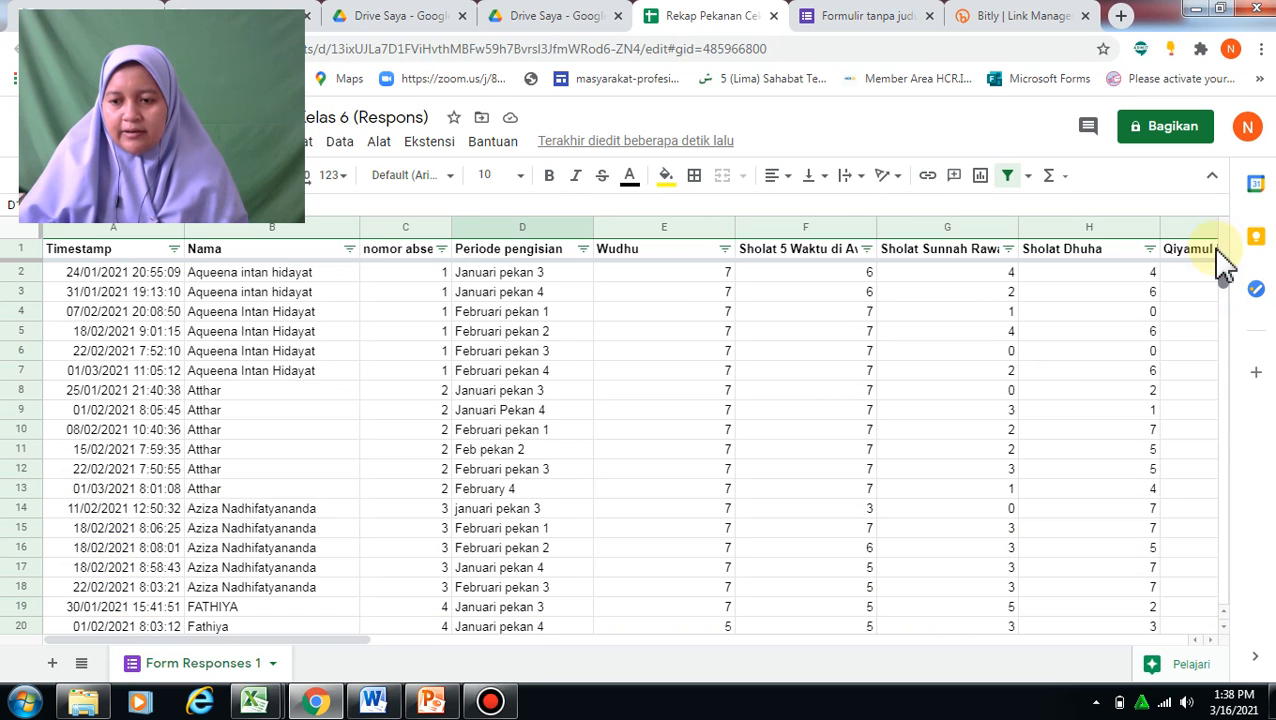
- In the Periode pengisian value filter, exclude Januari 4, Feb pekan 2, Feb pekan 3, Februari 2, both Februari pekan 1 entries and Februari pekan 2
left_click(583, 249)
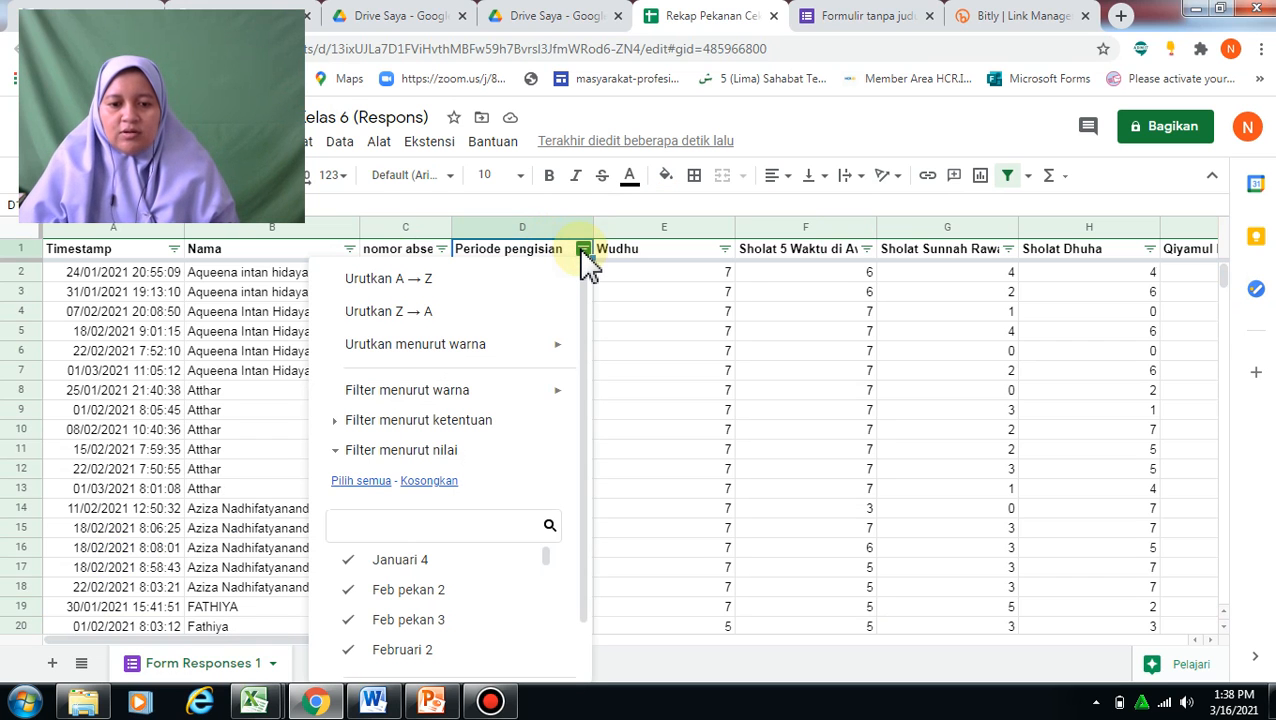
left_click(376, 590)
left_click(380, 620)
left_click(378, 650)
left_click(545, 560)
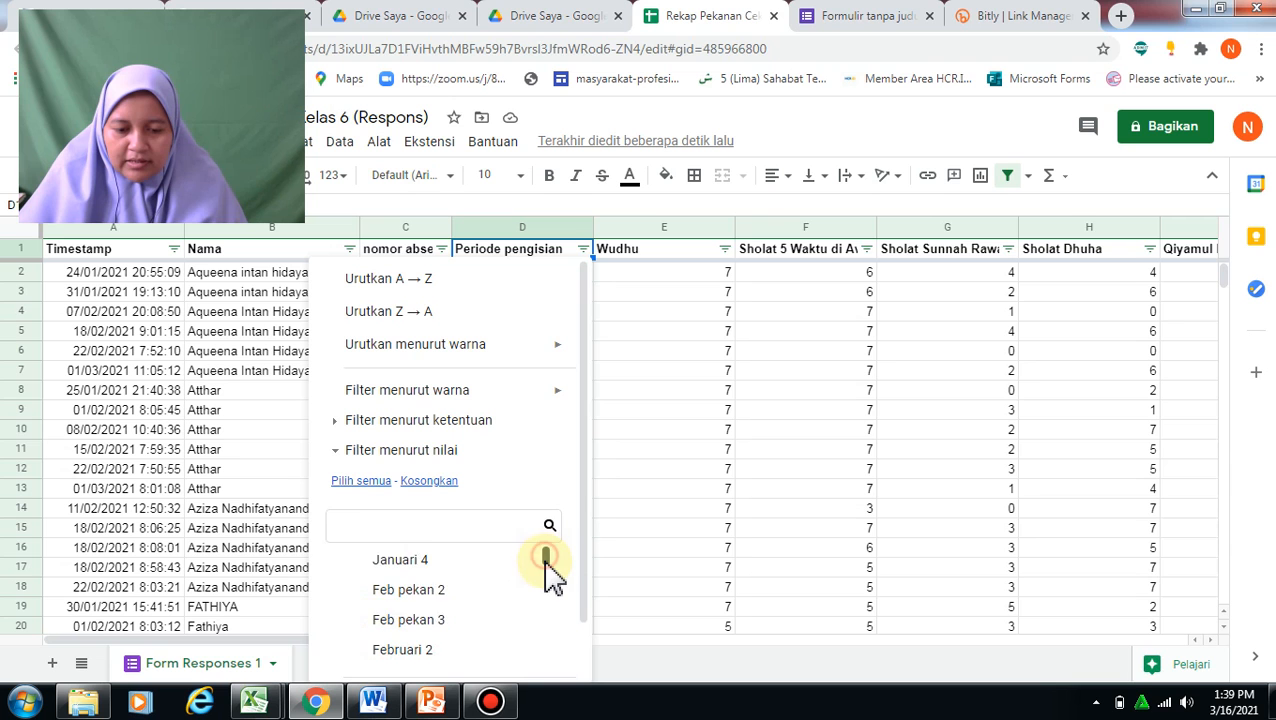
left_click_drag(545, 573, 546, 583)
left_click(348, 554)
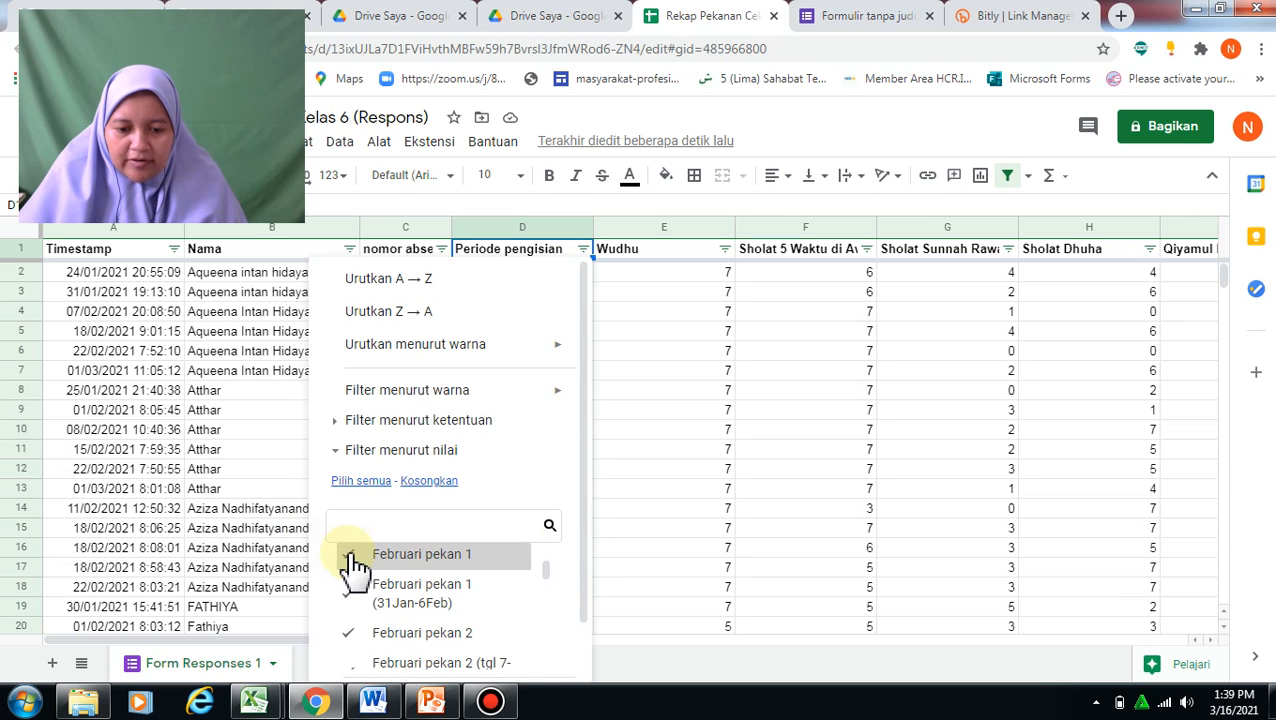
left_click(362, 598)
left_click(368, 636)
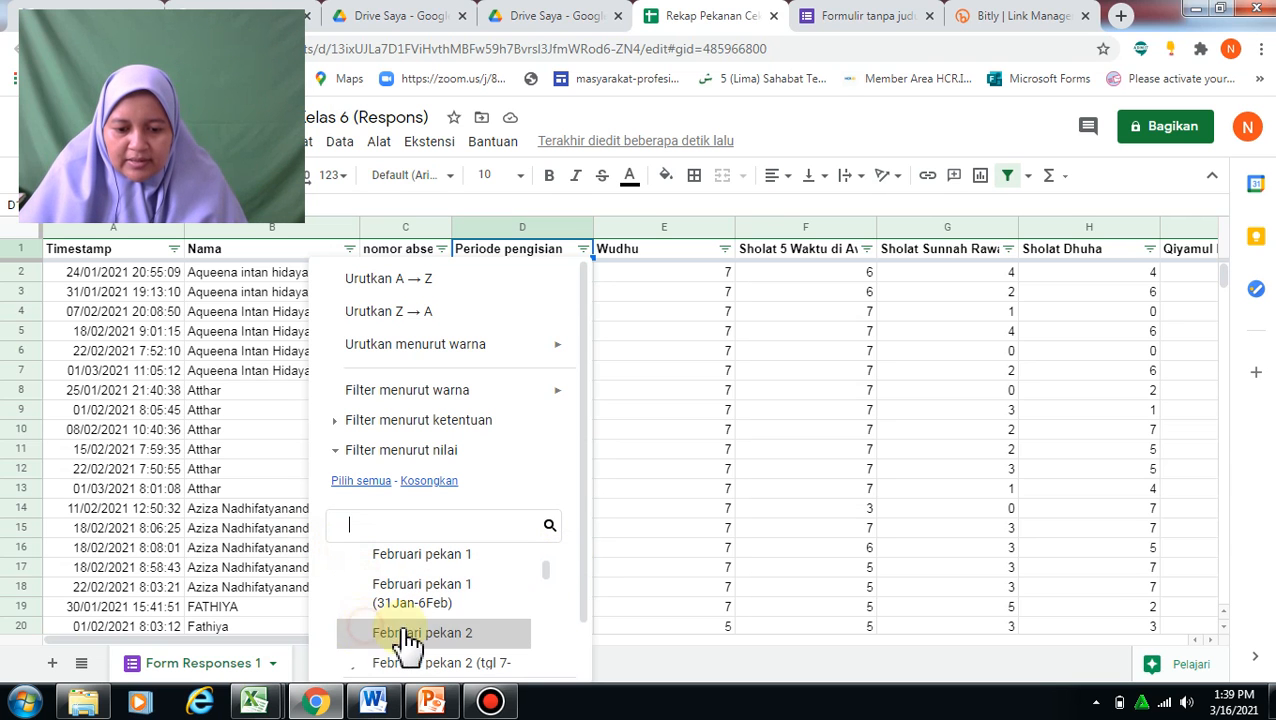
- In the Periode pengisian value filter, exclude Februari pekan 2 (tgl 7-13), Februari pekan 2 2021, Februari pekan 3 and Februari pekan 3 (tgl 14-20)
left_click_drag(553, 578, 552, 594)
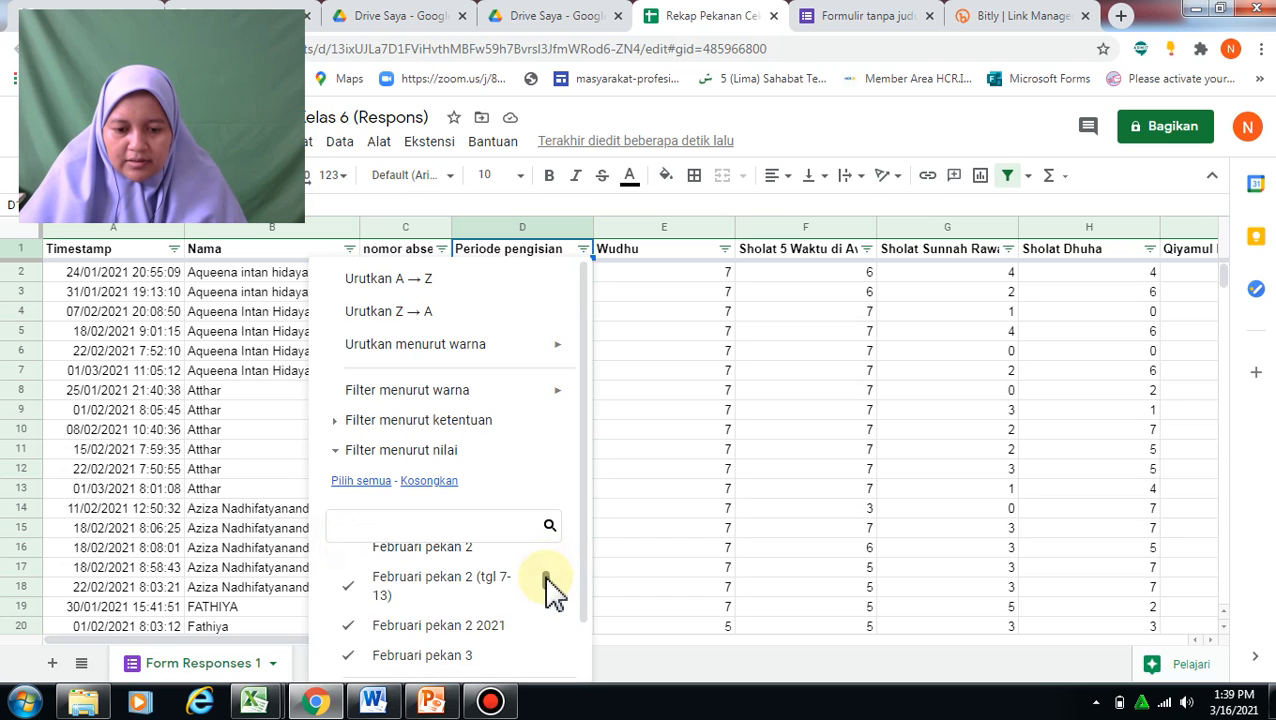
left_click(445, 598)
left_click(429, 632)
left_click(433, 651)
left_click_drag(550, 589, 550, 603)
left_click(458, 603)
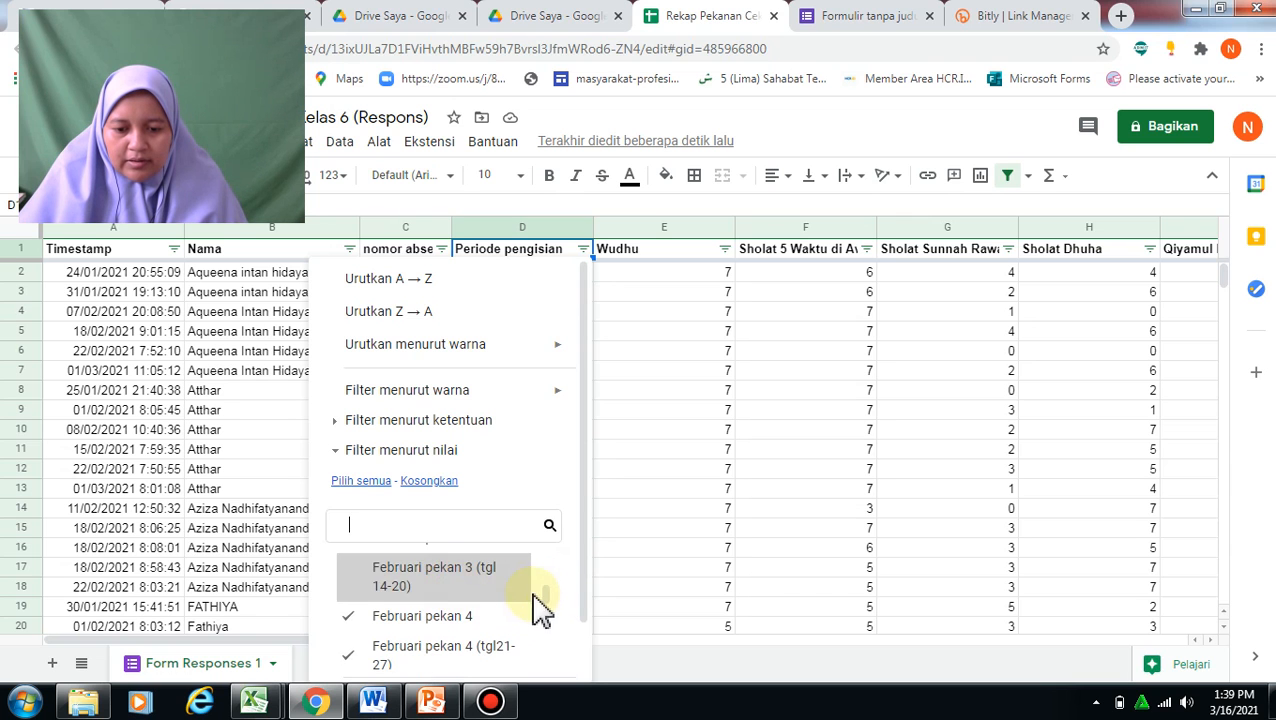
left_click_drag(550, 603, 544, 644)
- Exclude Febuari pekan 1, Januari Pekan ke 3, Januari pekan ke 5, Pekan 3 febuari and Januari pekan 4 (24-30), and apply the filter
left_click(443, 586)
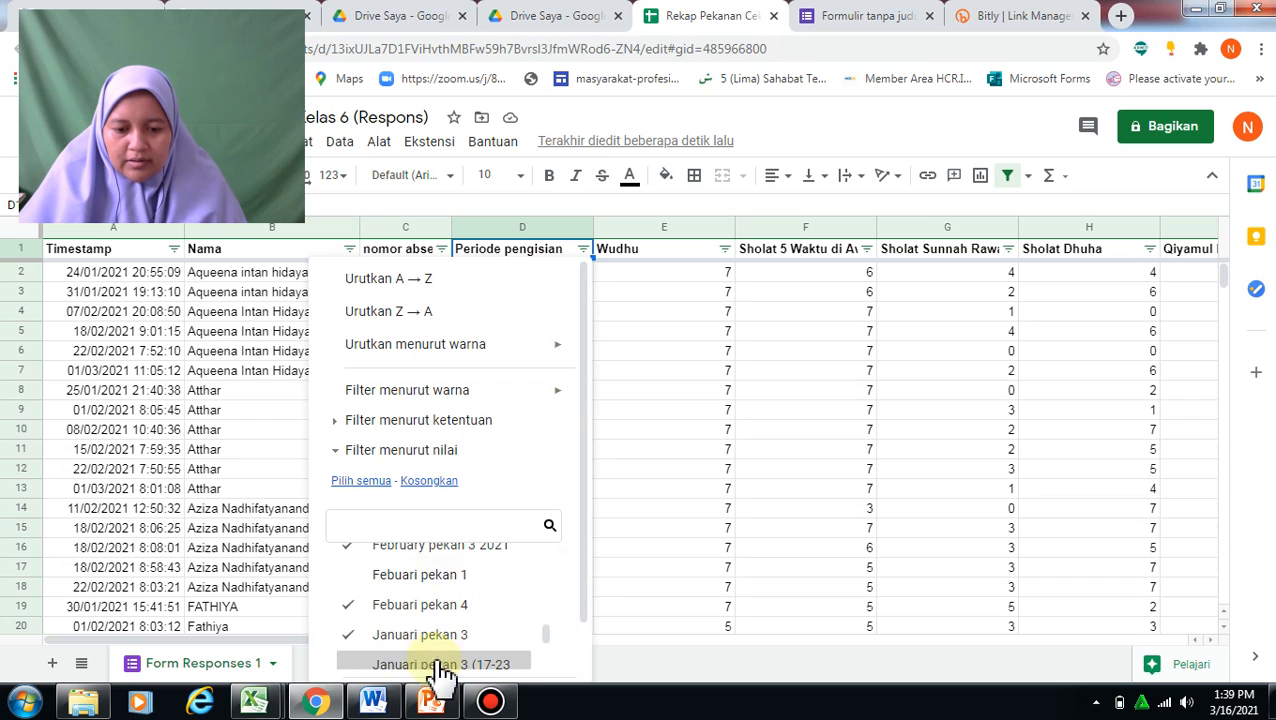
left_click_drag(545, 648, 547, 661)
left_click(437, 605)
left_click(435, 629)
left_click(432, 662)
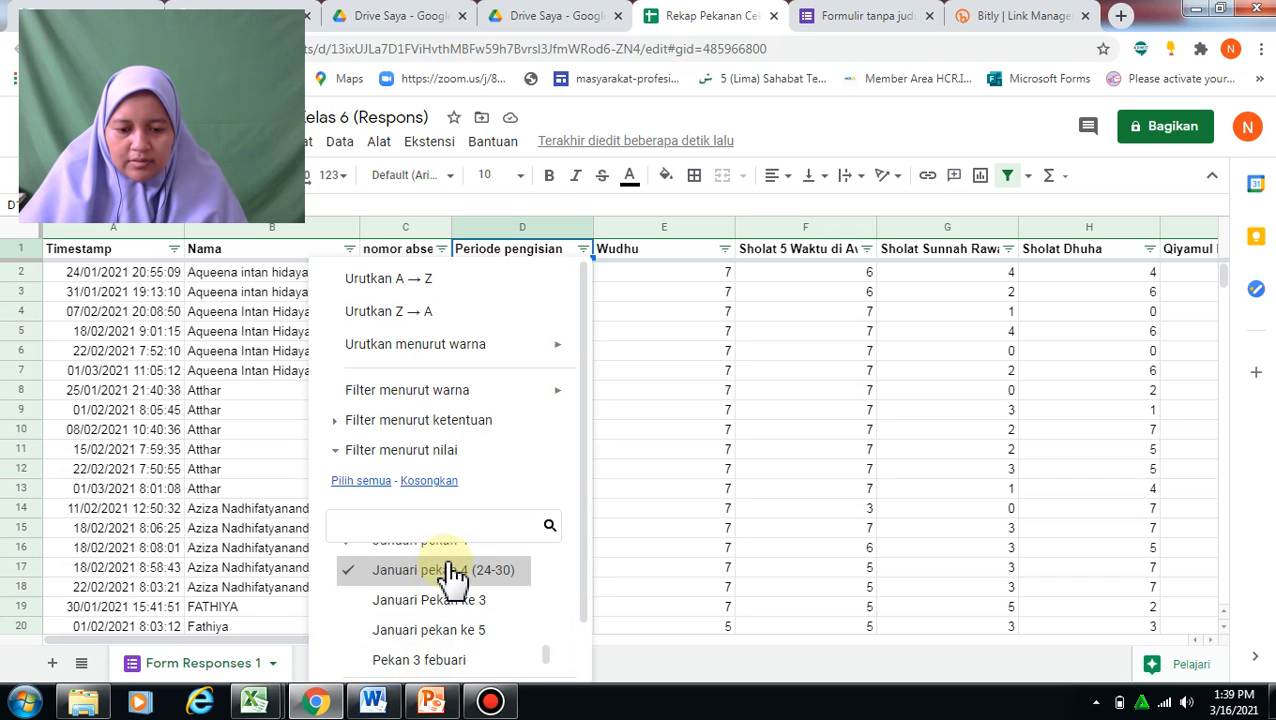
left_click(450, 572)
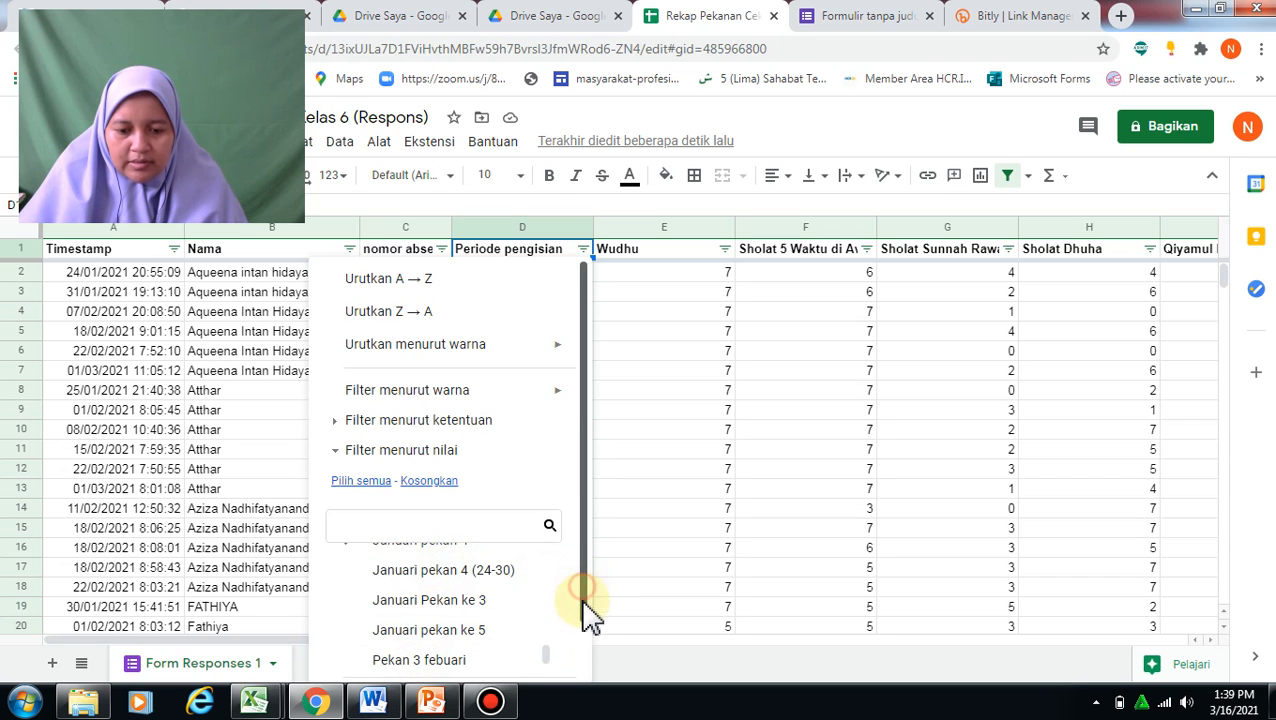
scroll(587, 607, "down", 1)
left_click(537, 668)
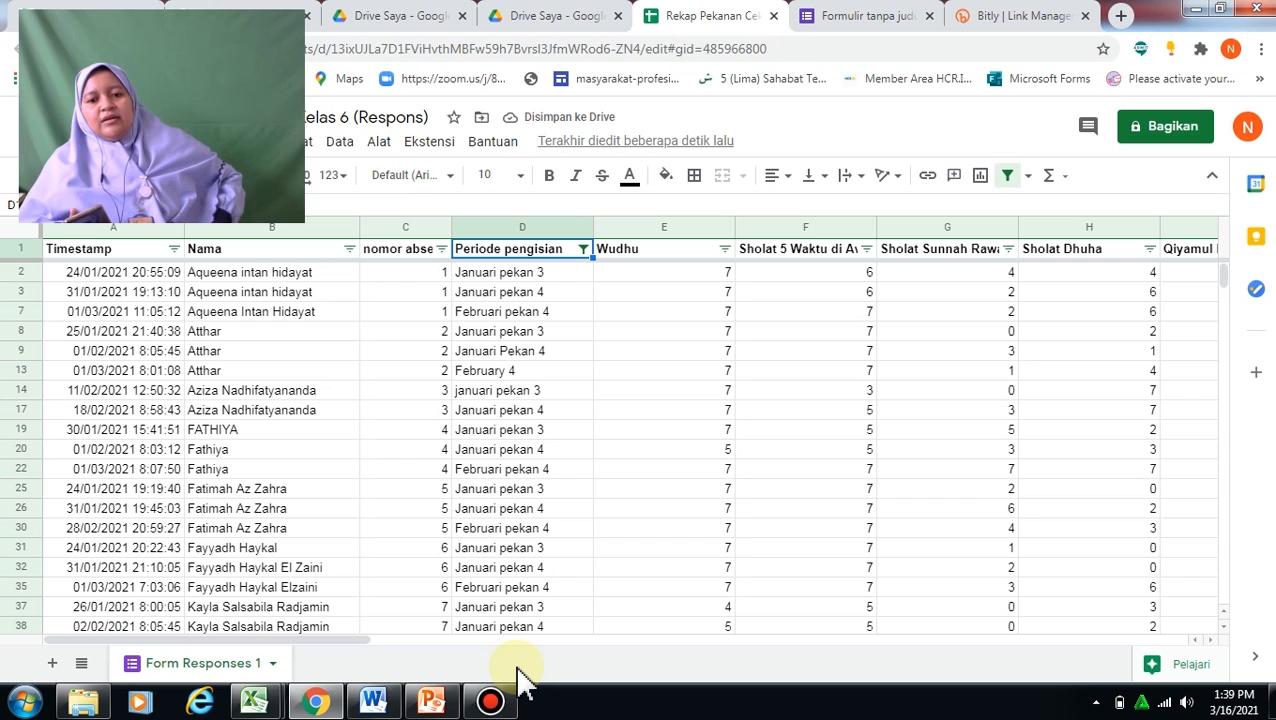
- Examine the filtered responses down the Periode pengisian column and return to the header row
left_click(490, 392)
key("Down")
key("Down")
key("Down")
key("Down")
key("Down")
key("Down")
key("Down")
key("Down")
key("Down")
key("Down")
key("Down")
key("Down")
key("Down")
key("Down")
key("Down")
key("Down")
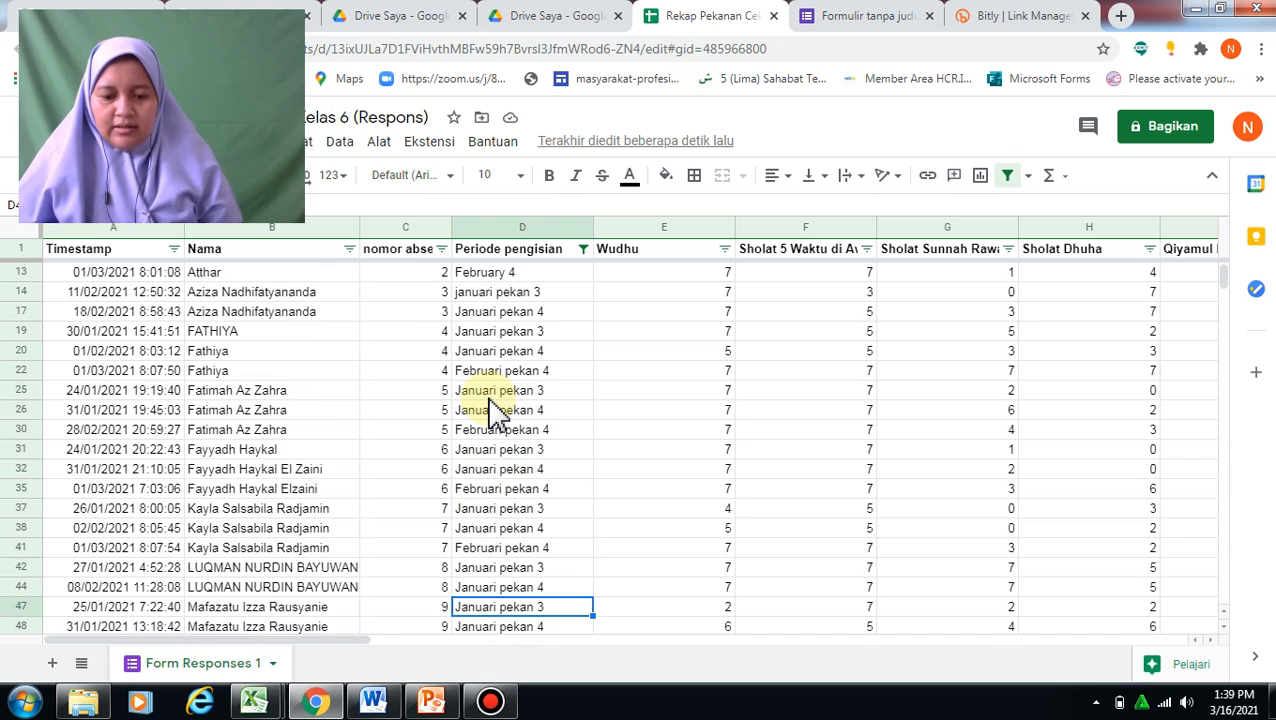
key("Down")
key("Down")
key("Down")
key("Down")
key("Down")
key("Down")
key("Down")
key("Down")
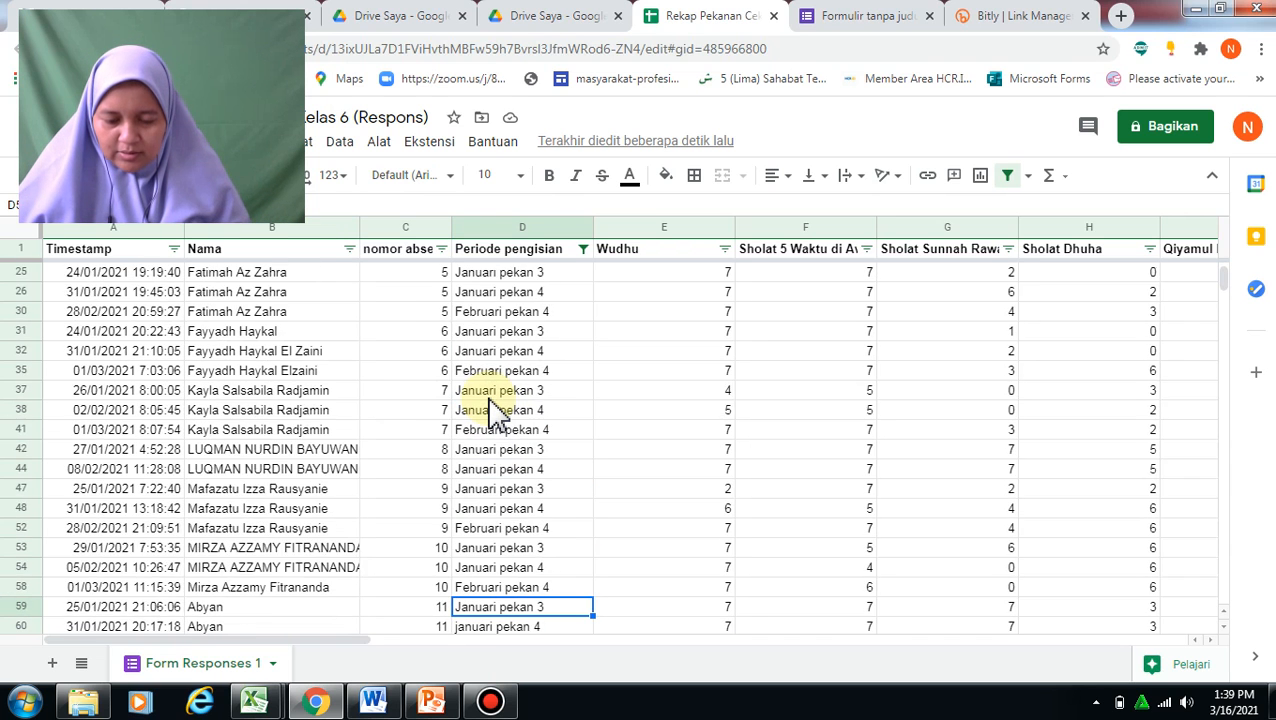
key("Up")
key("Up")
key("Up")
key("Up")
key("Up")
key("Up")
key("Up")
key("Up")
key("Up")
key("Up")
key("Up")
key("Up")
key("Up")
key("Up")
key("Up")
key("Up")
key("Up")
key("Up")
key("Up")
key("Up")
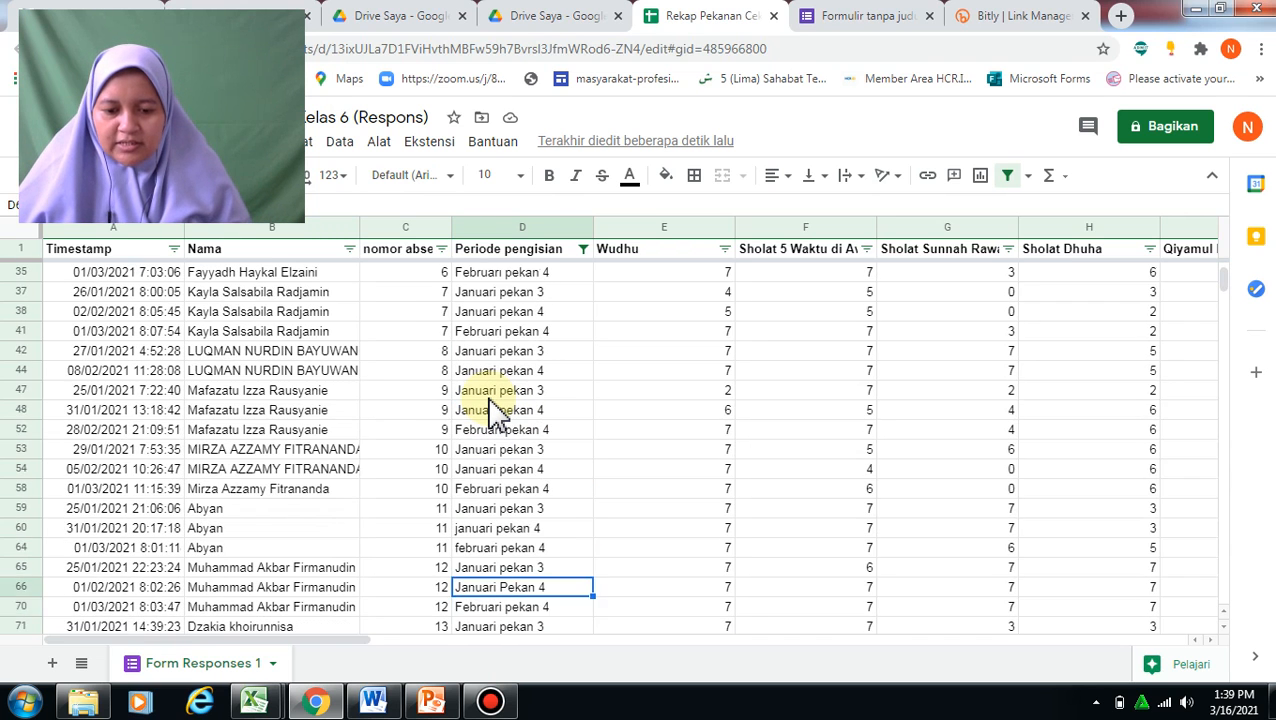
key("Up")
key("Up")
key("Up")
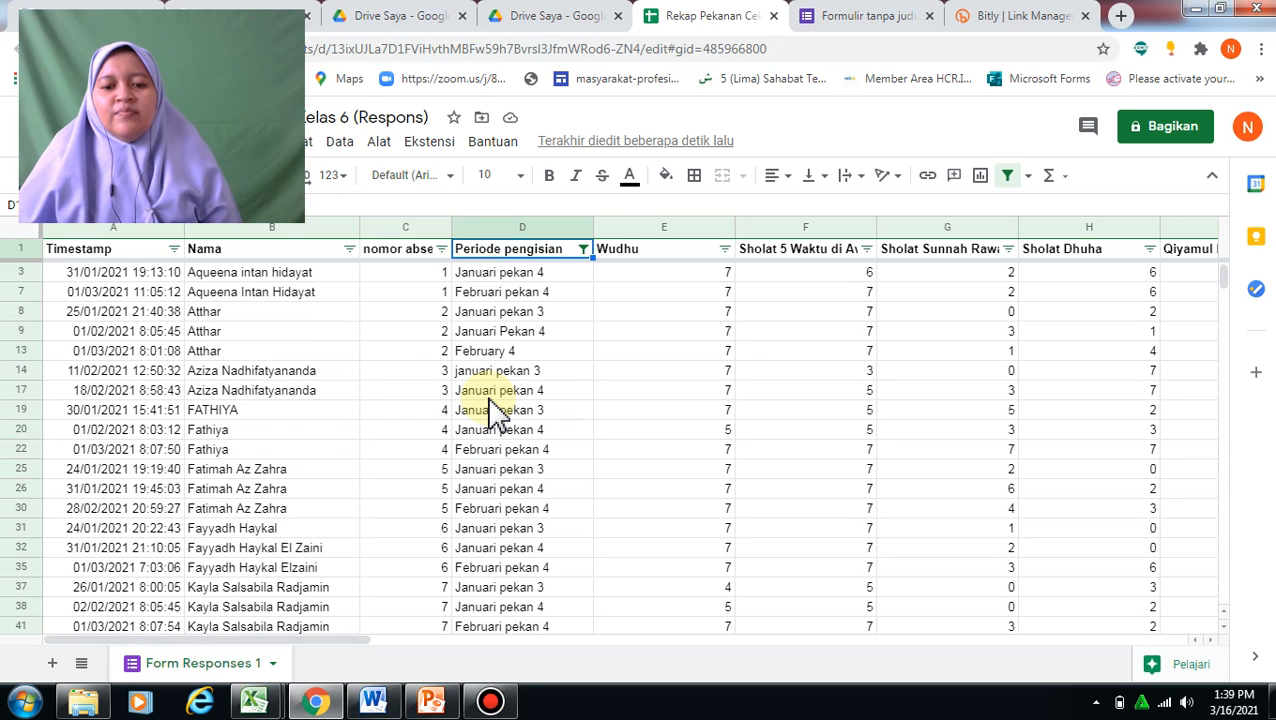
- Sort the filtered responses A → Z by Periode pengisian and after that A → Z by Timestamp
left_click(583, 249)
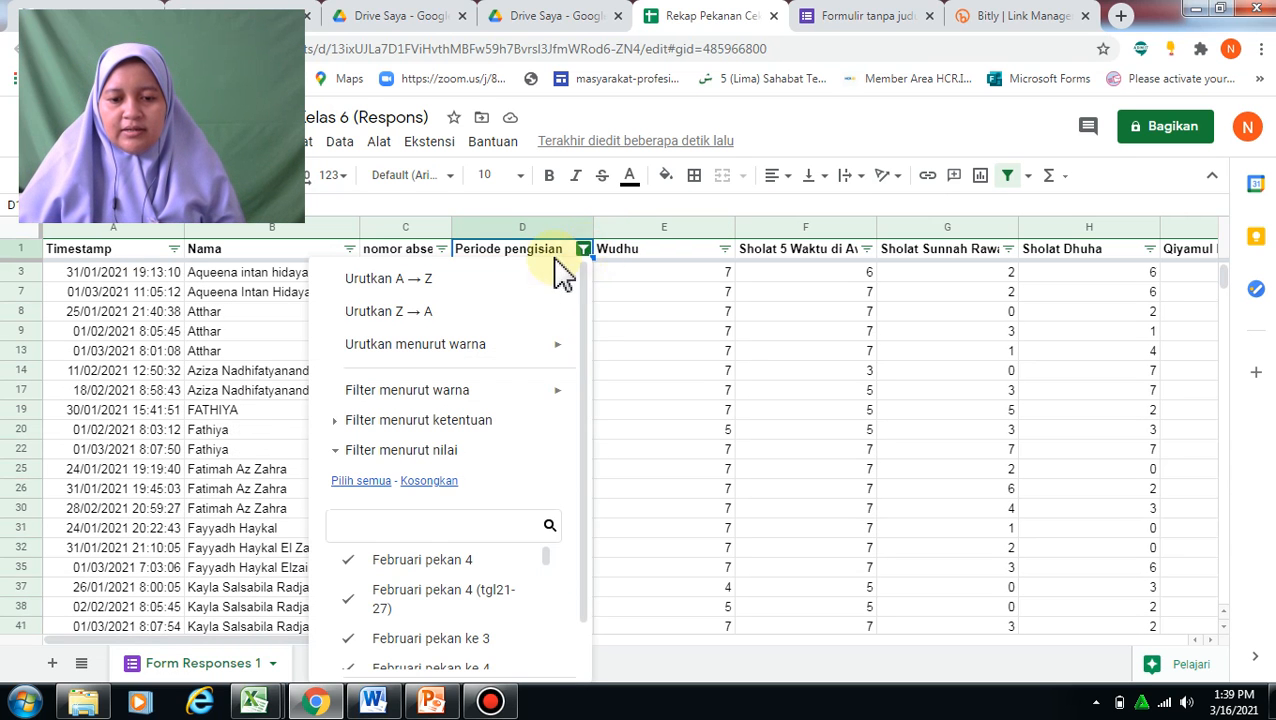
left_click(503, 281)
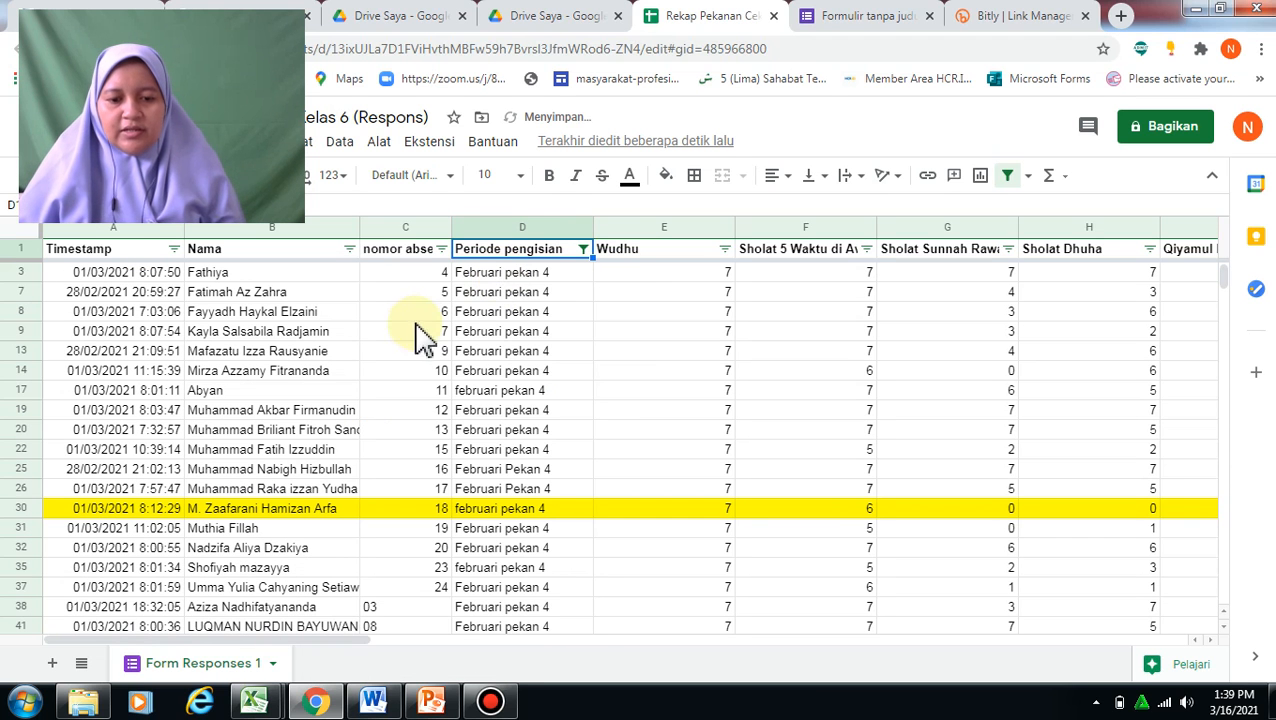
left_click(174, 249)
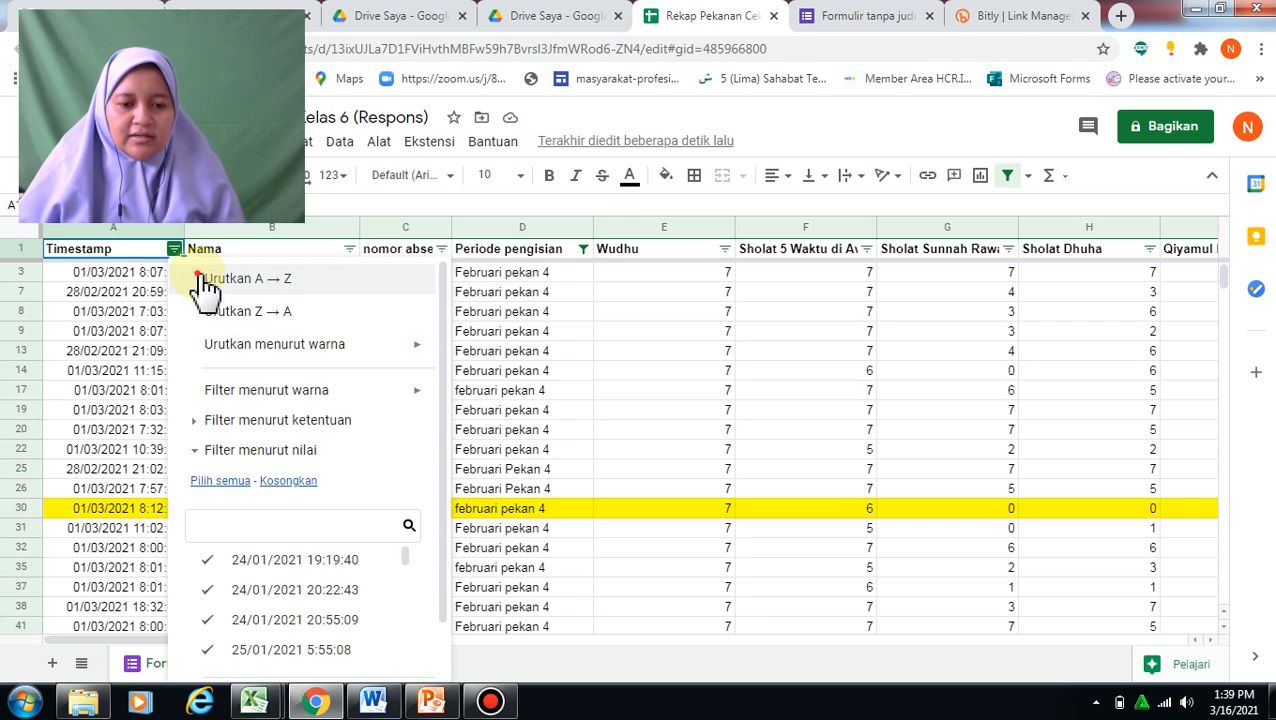
left_click(205, 281)
- Examine the timestamp-sorted responses down the Timestamp column to the end of the list
key("Down")
key("Down")
key("Down")
key("Down")
key("Down")
key("Down")
key("Down")
key("Down")
key("Down")
key("Down")
key("Down")
key("Down")
key("Down")
key("Down")
key("Down")
key("Down")
key("Down")
key("Down")
key("Down")
key("Down")
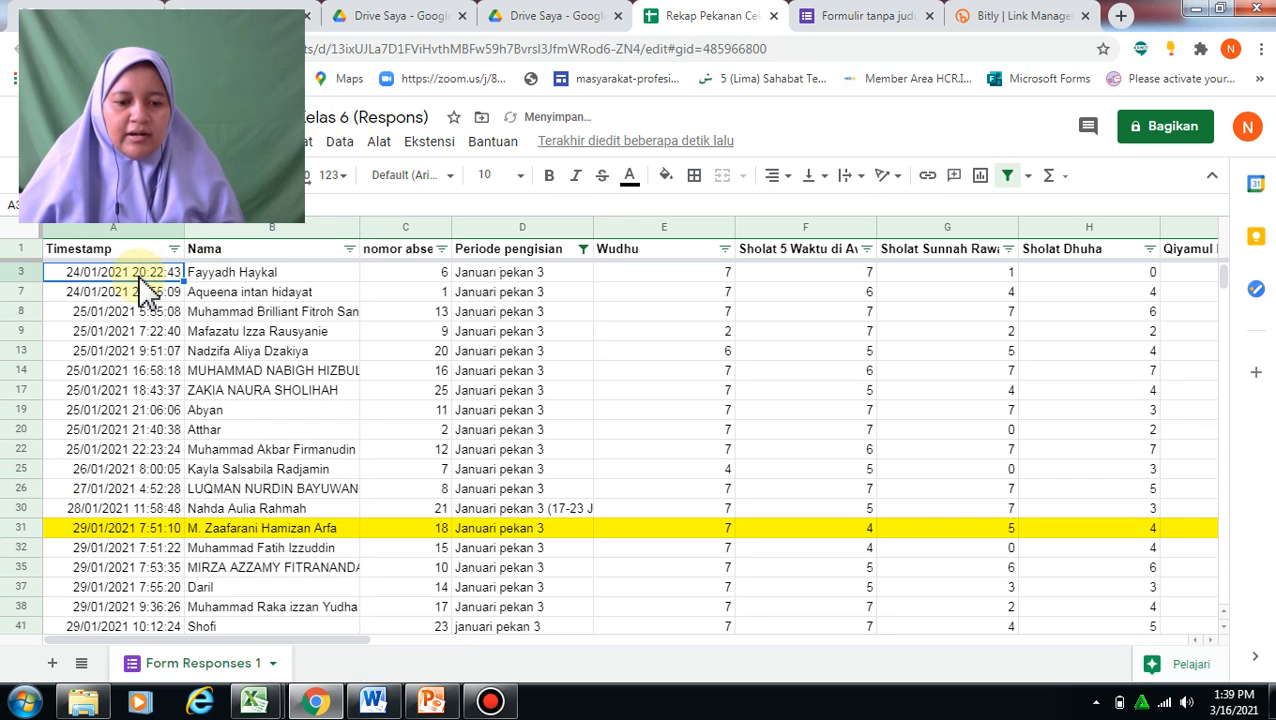
key("Down")
key("Down")
key("Down")
key("Down")
key("Down")
key("Down")
key("Down")
key("Down")
key("Down")
key("Down")
key("Down")
key("Down")
key("Down")
key("Down")
key("Down")
key("Down")
key("Down")
key("Down")
key("Down")
key("Down")
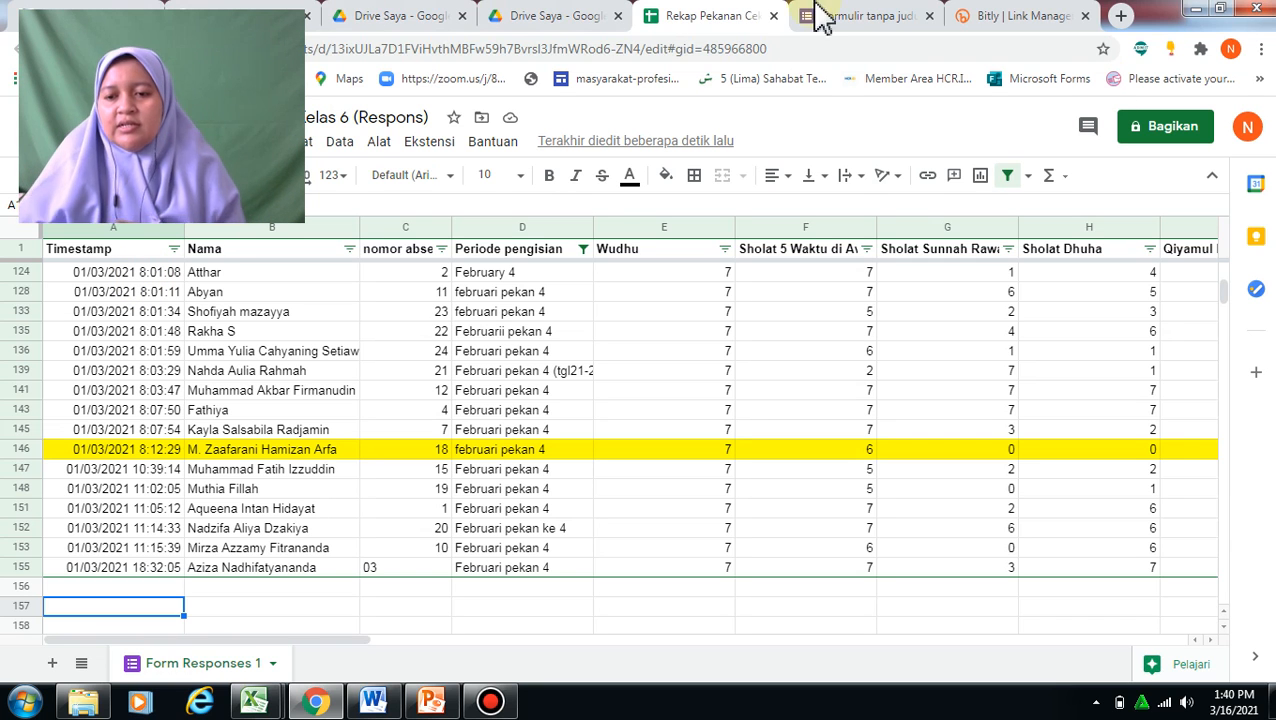
- Copy the response spreadsheet's sharing link, open access to anyone with the link, and set their role to Editor
left_click(1170, 136)
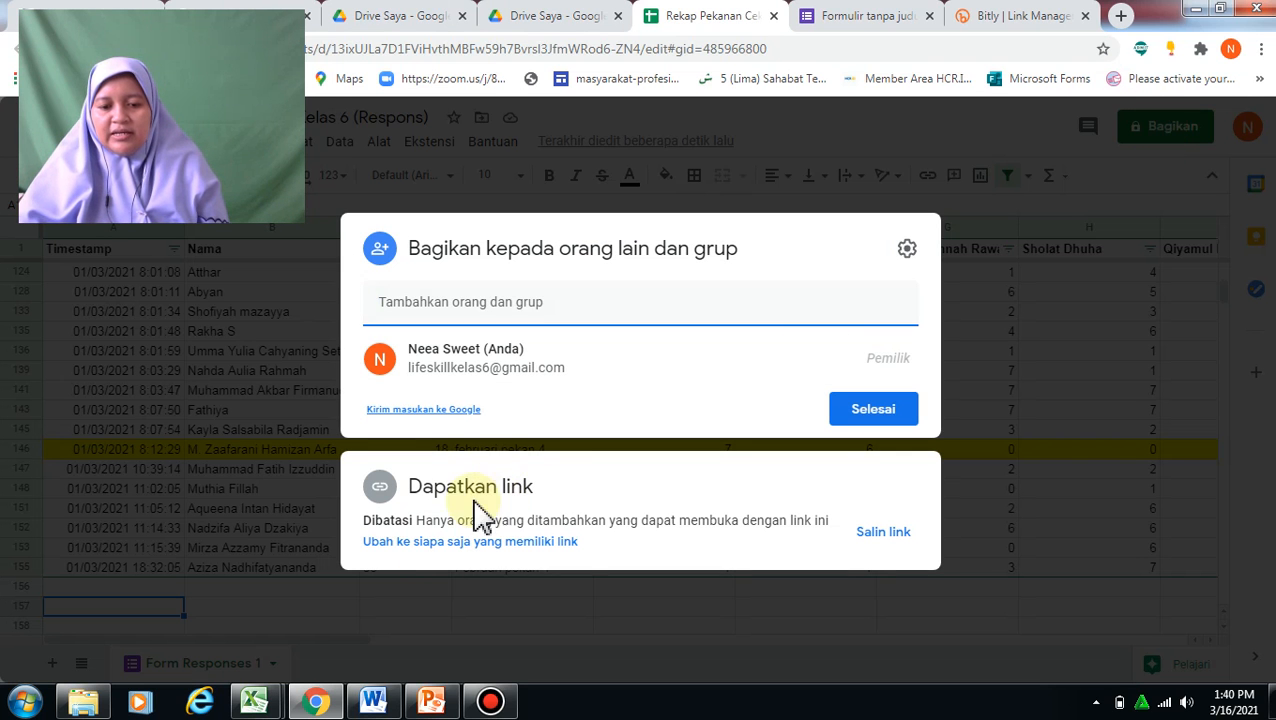
left_click(906, 549)
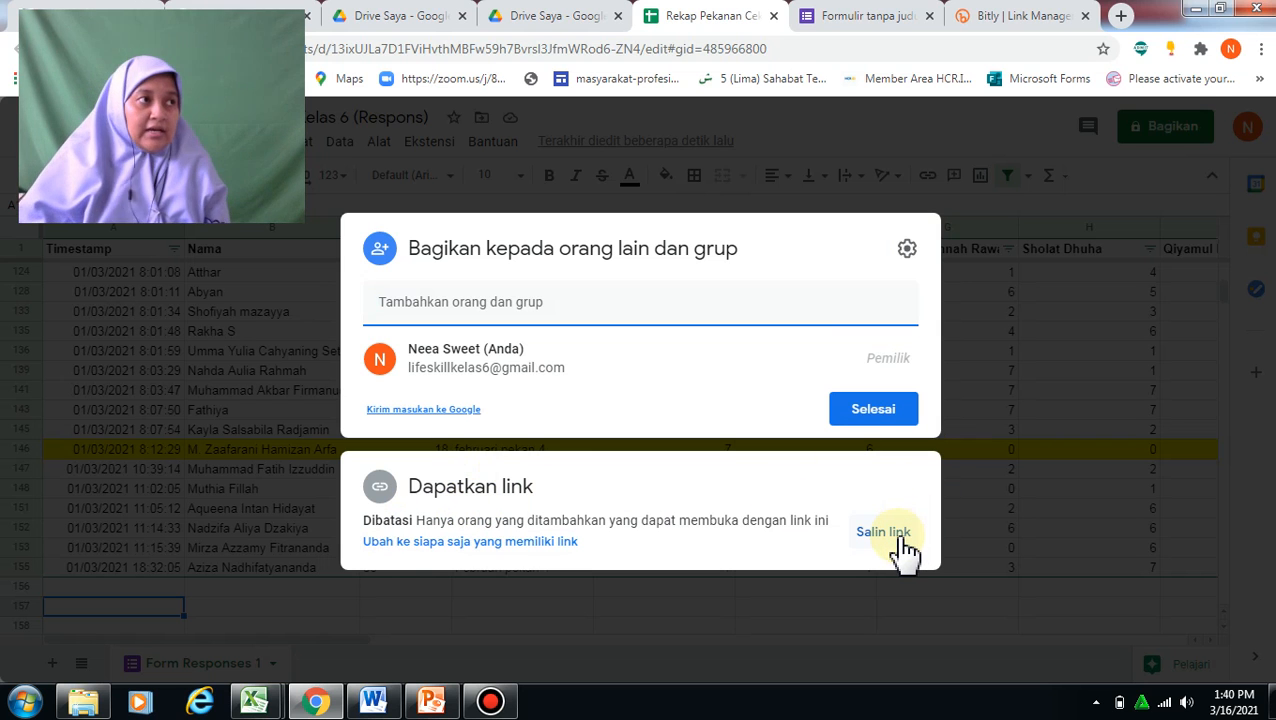
left_click(906, 549)
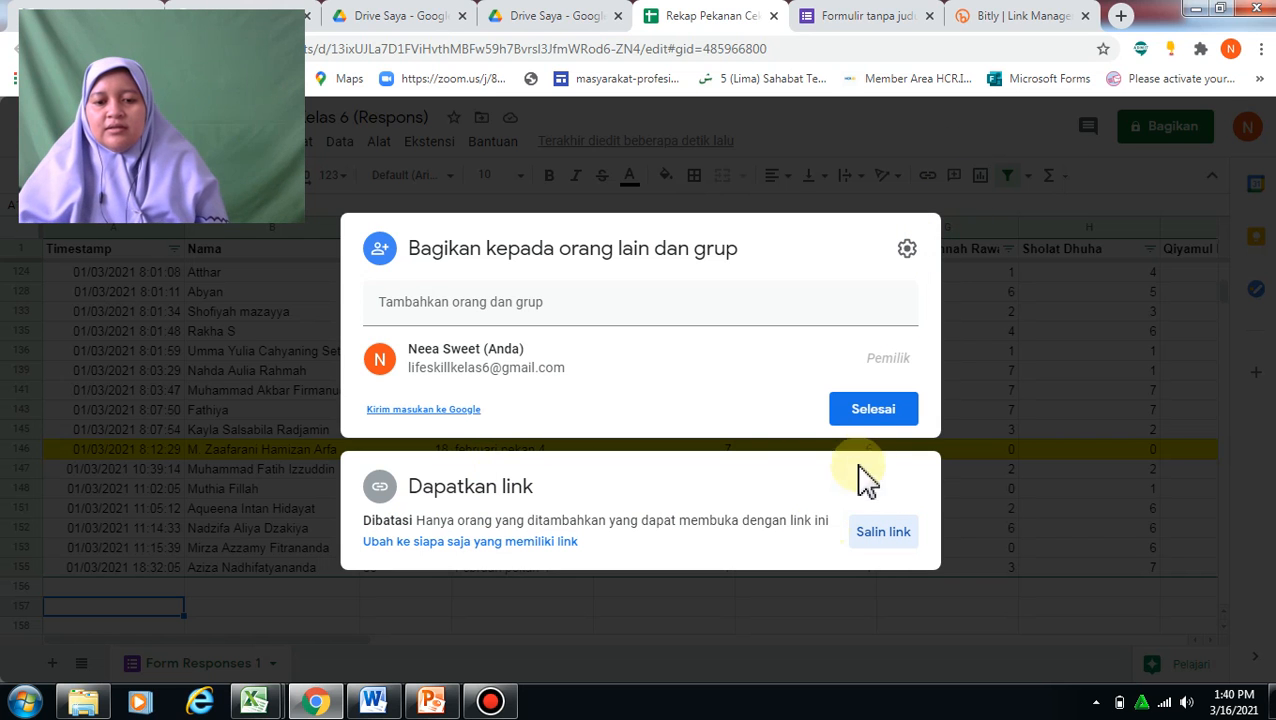
left_click(402, 546)
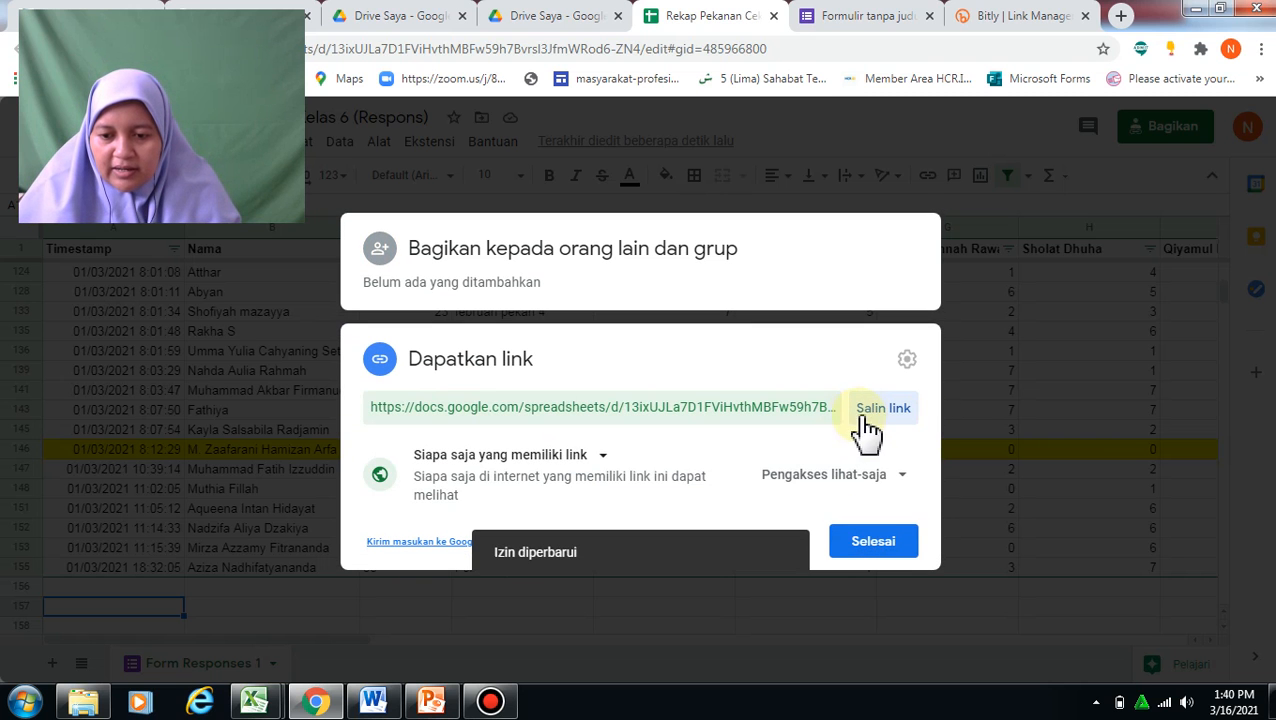
left_click(845, 478)
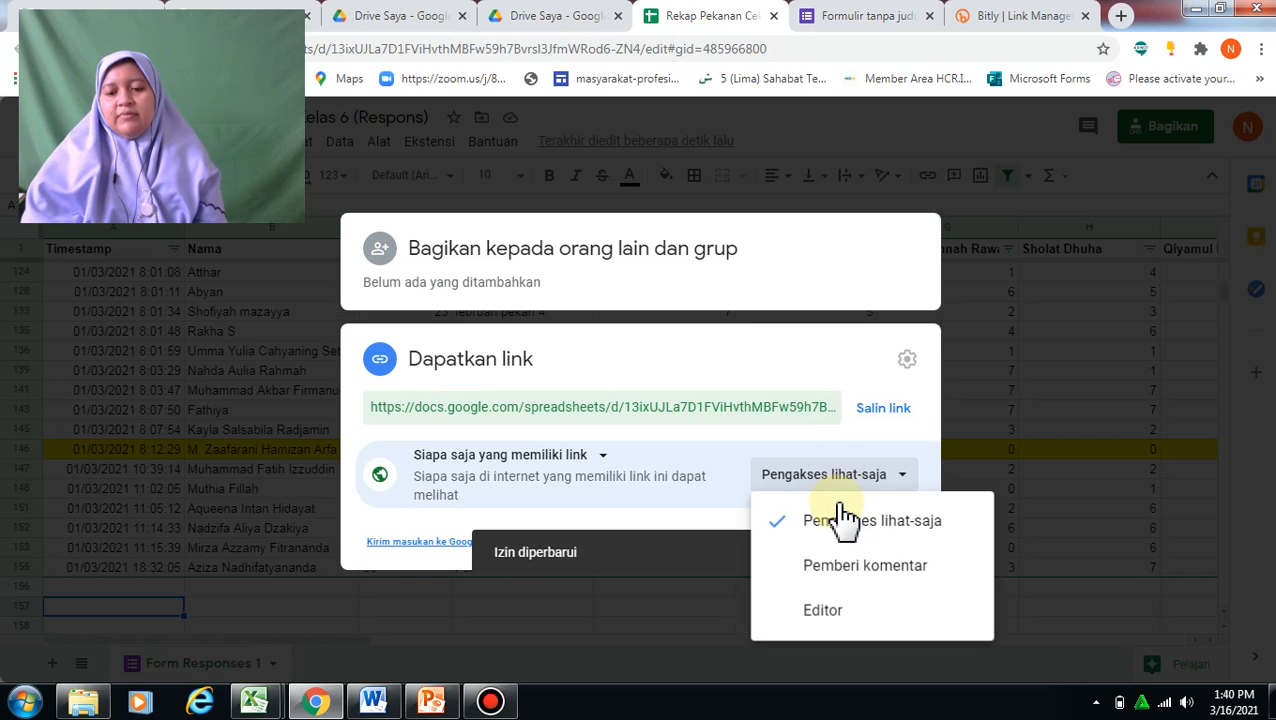
left_click(832, 606)
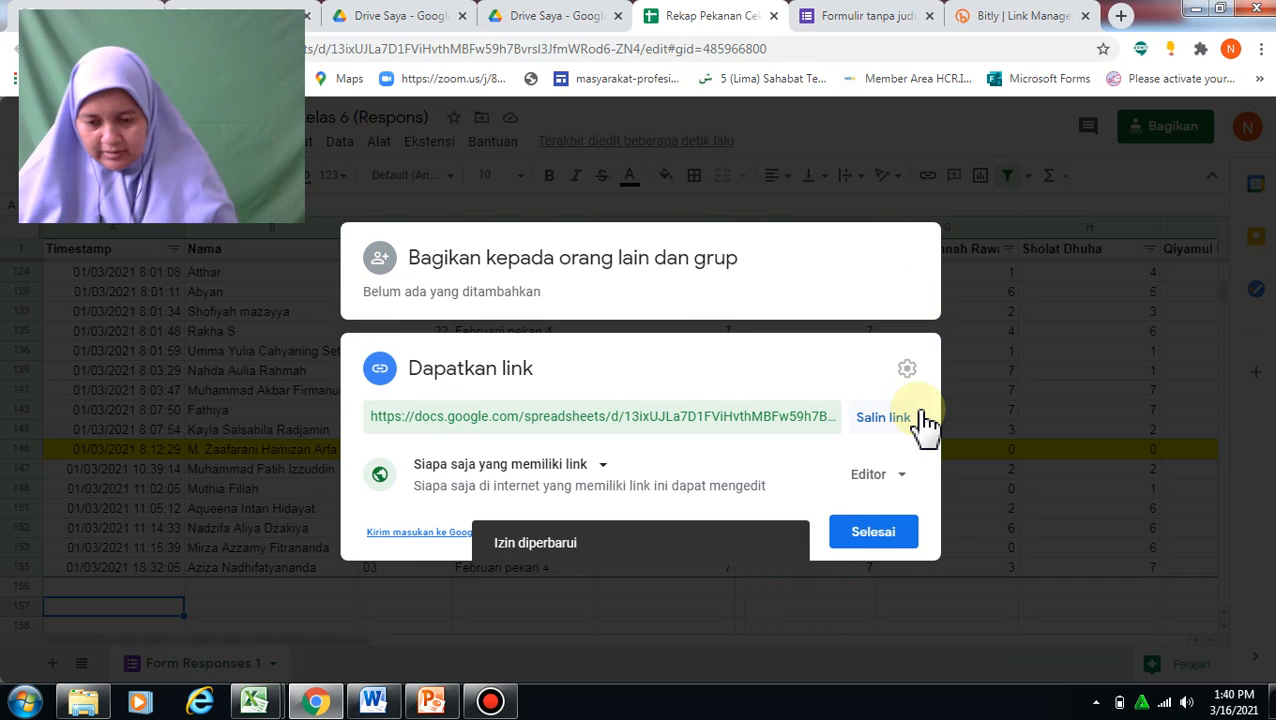
left_click(882, 535)
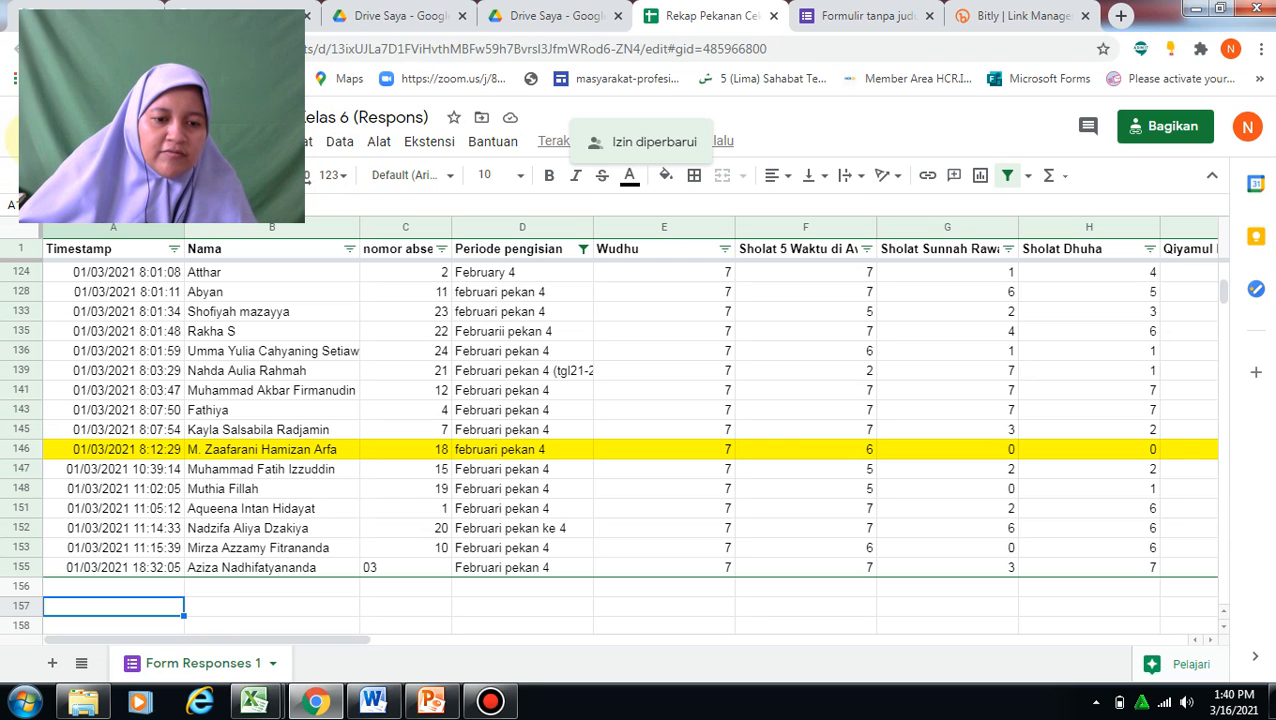
- Move the response spreadsheet's browser tab to the end of the open tabs, after the Bitly tab
left_click(20, 130)
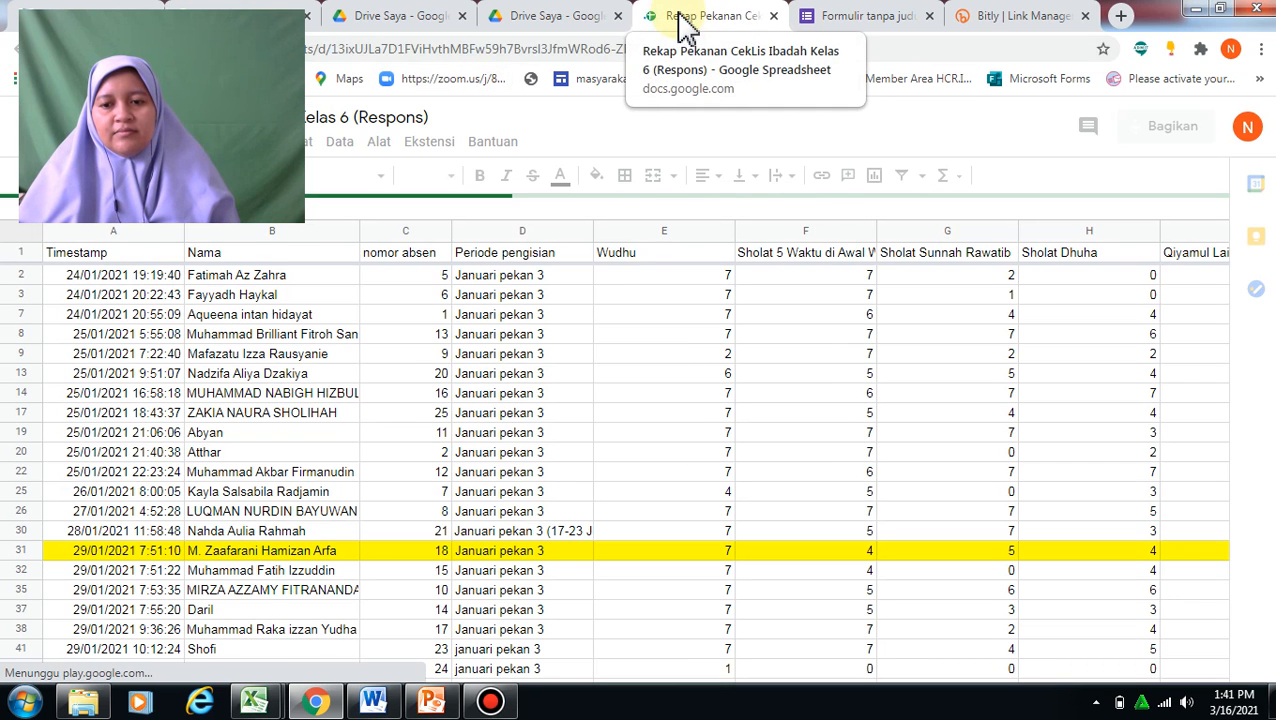
left_click_drag(686, 22, 963, 20)
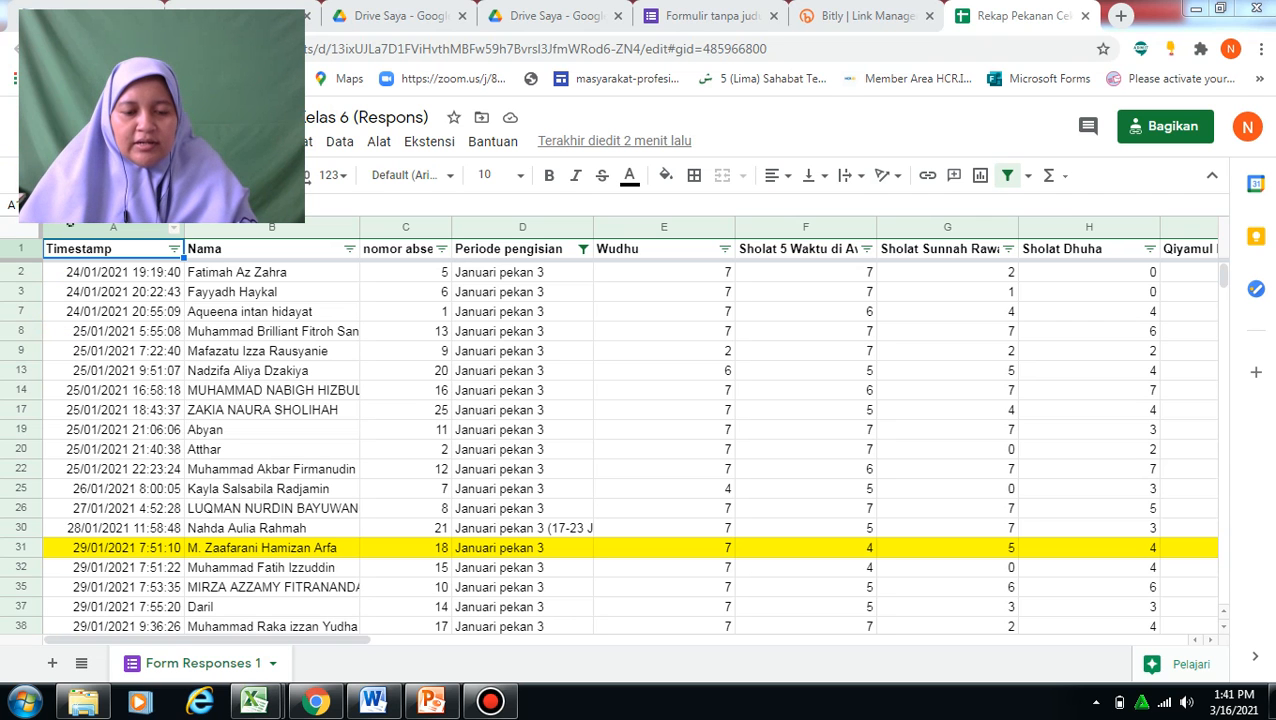
- Switch to Windows Explorer, search the files for "rekap" and open the Rekap Pekanan CekLis Ibadah Kelas 6 (Respons) workbook in Excel
left_click(87, 707)
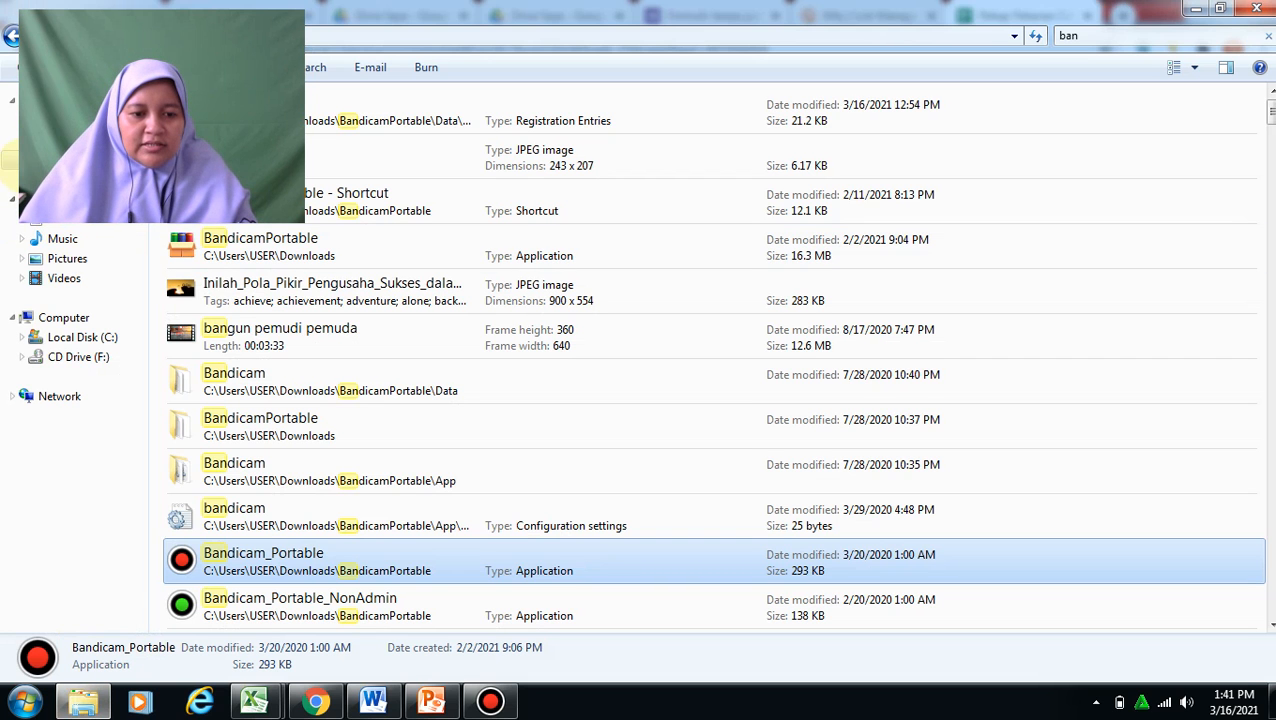
left_click(22, 180)
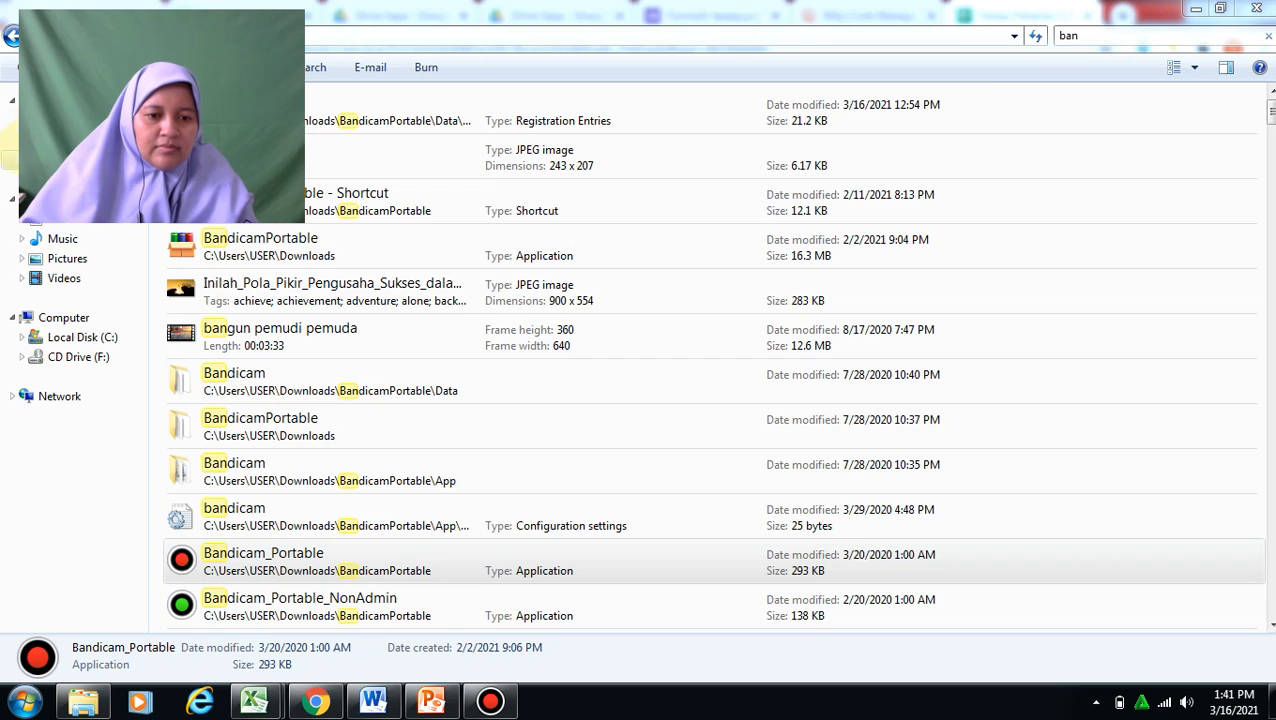
left_click(1090, 34)
type("rekap")
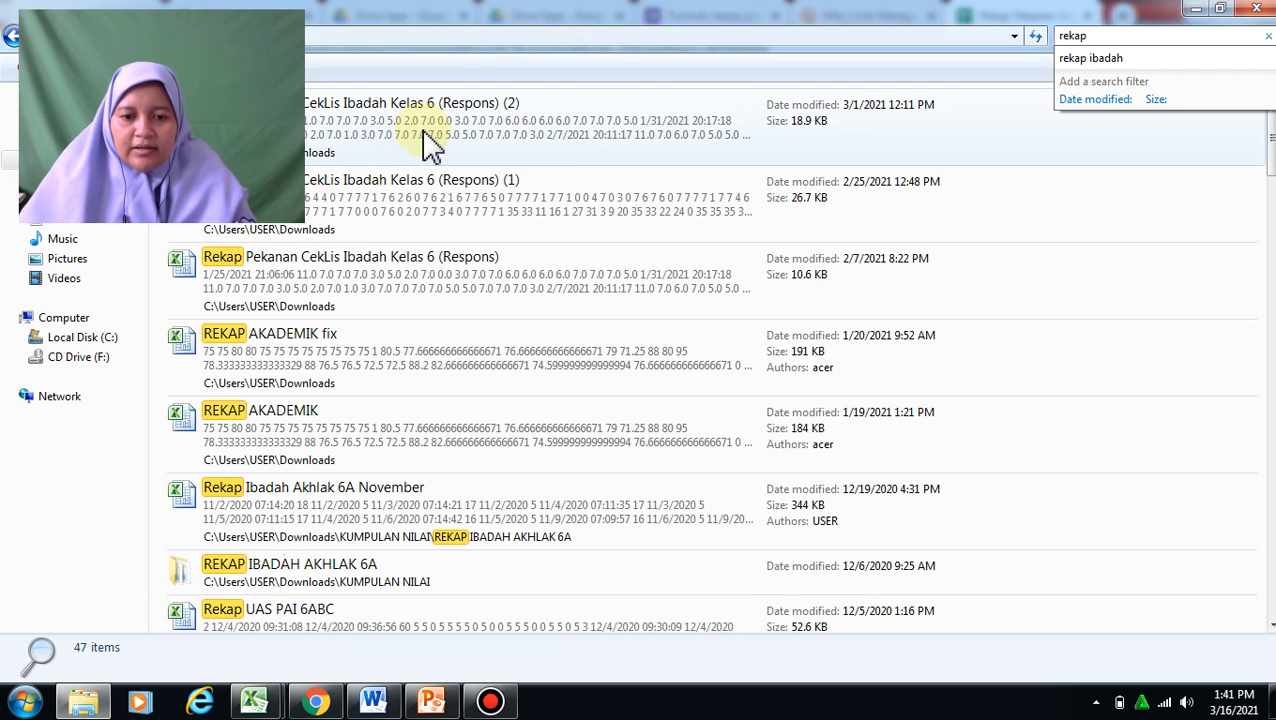
double_click(428, 263)
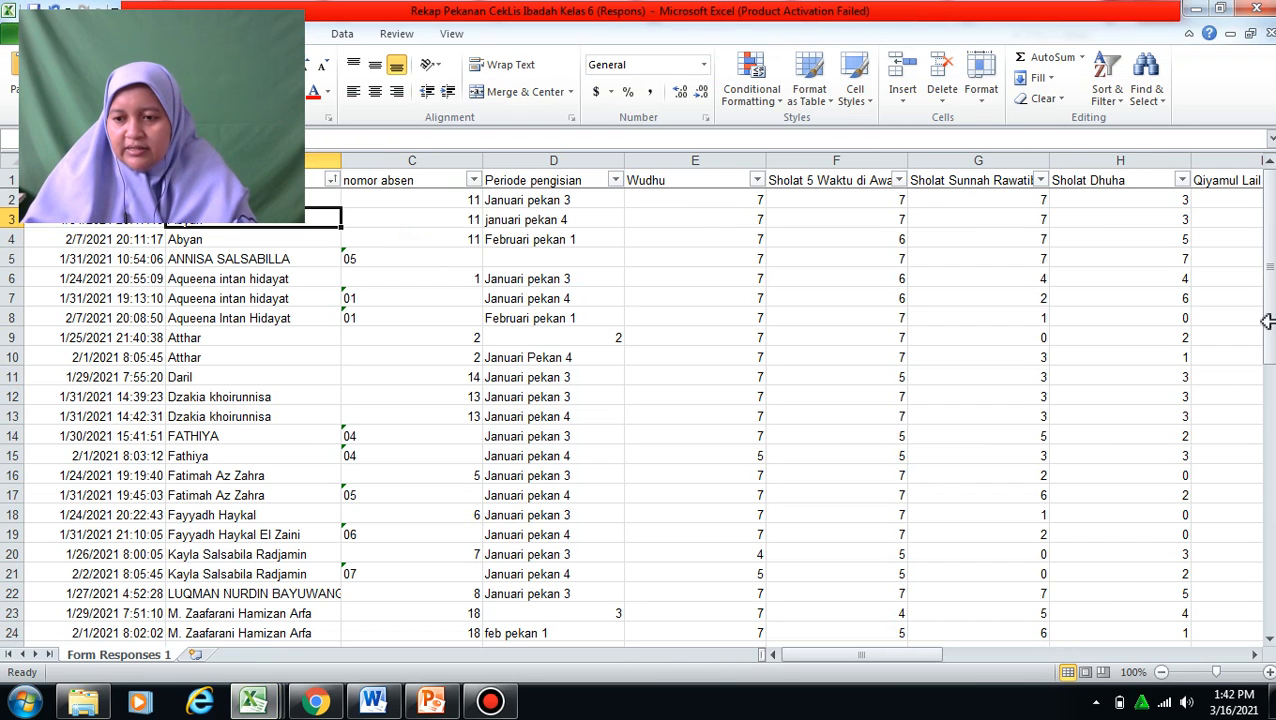
- Sort the workbook's responses smallest to largest by Wudhu and by Sholat 5 Waktu di Awal, and close the workbook
left_click_drag(1265, 297, 1267, 206)
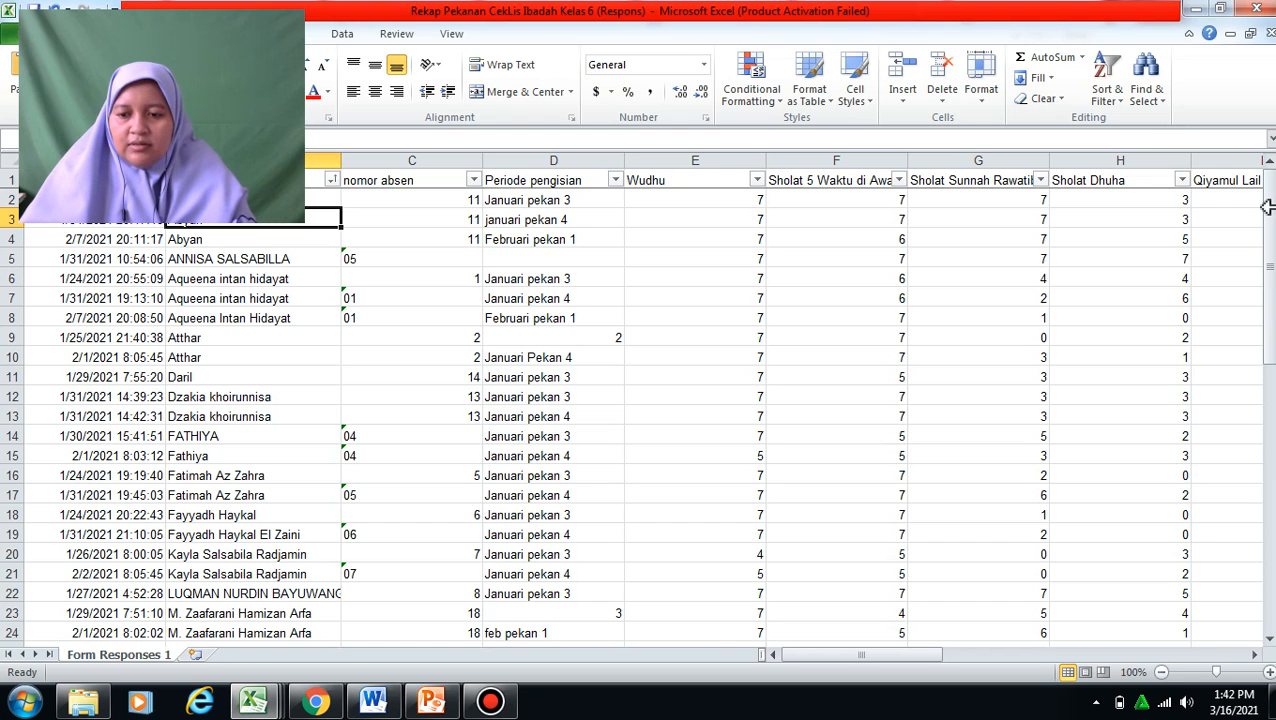
left_click(758, 181)
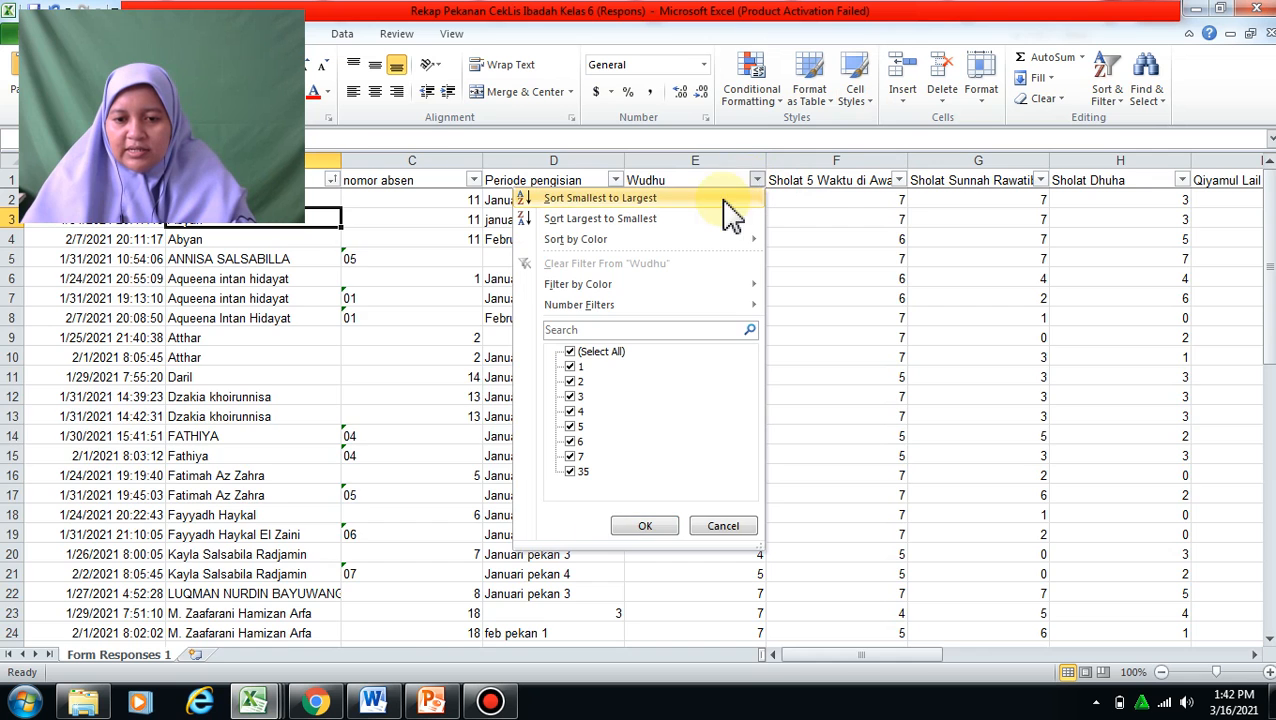
left_click(718, 200)
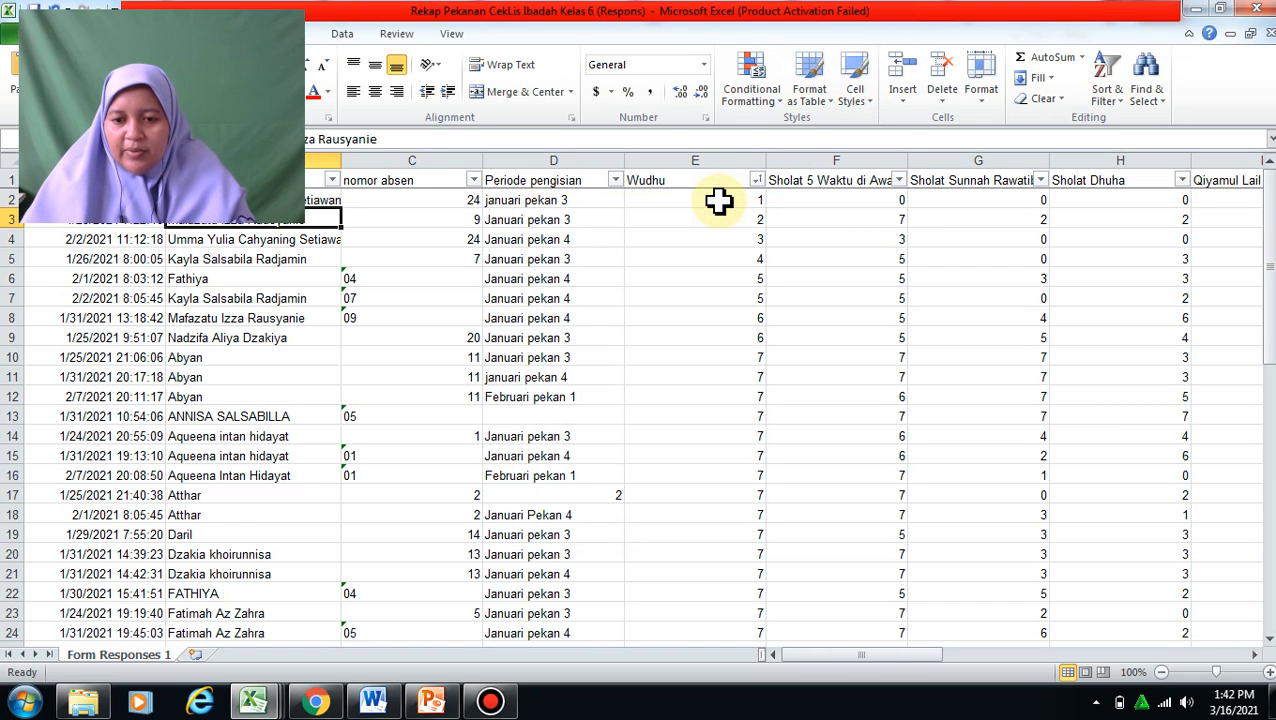
left_click(899, 181)
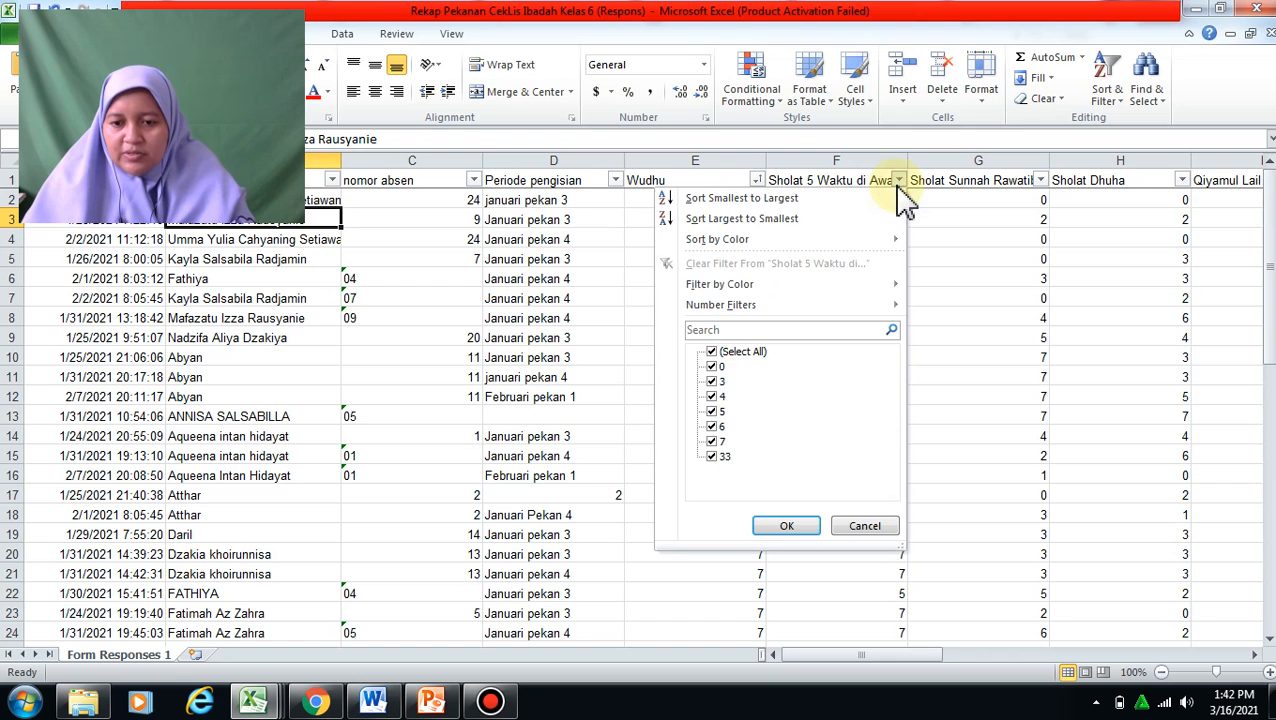
left_click(852, 200)
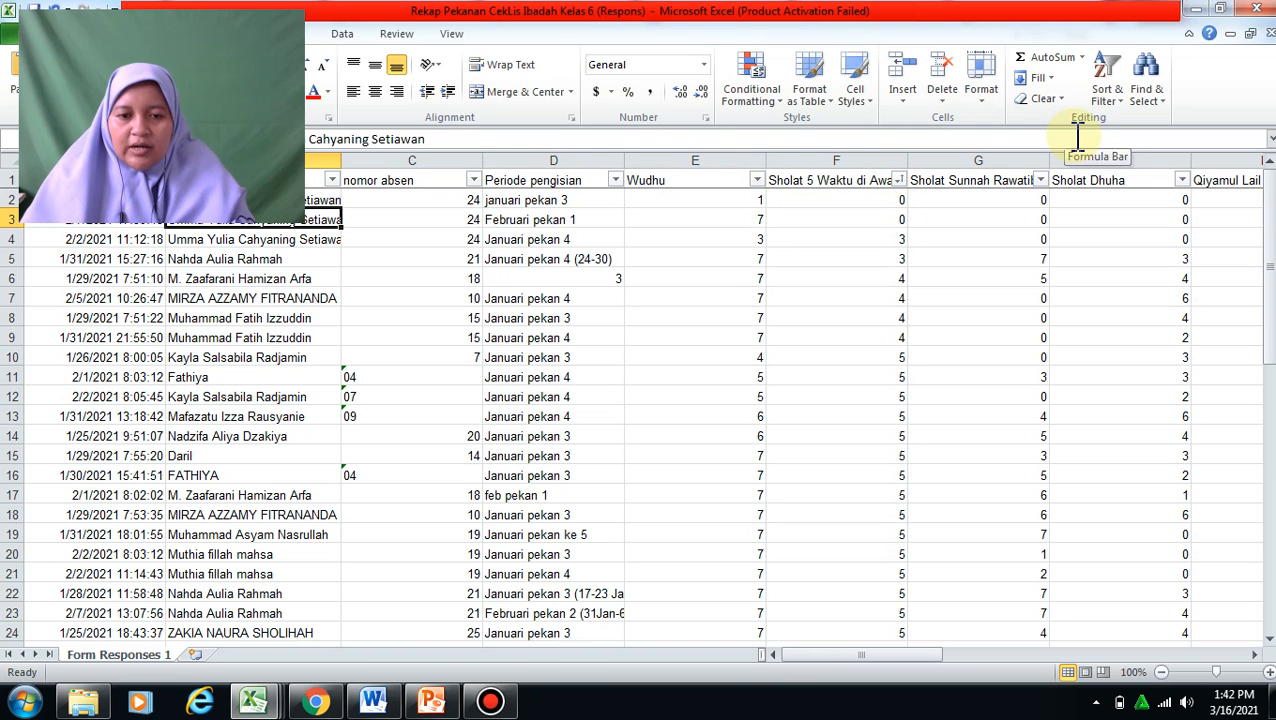
left_click(1256, 10)
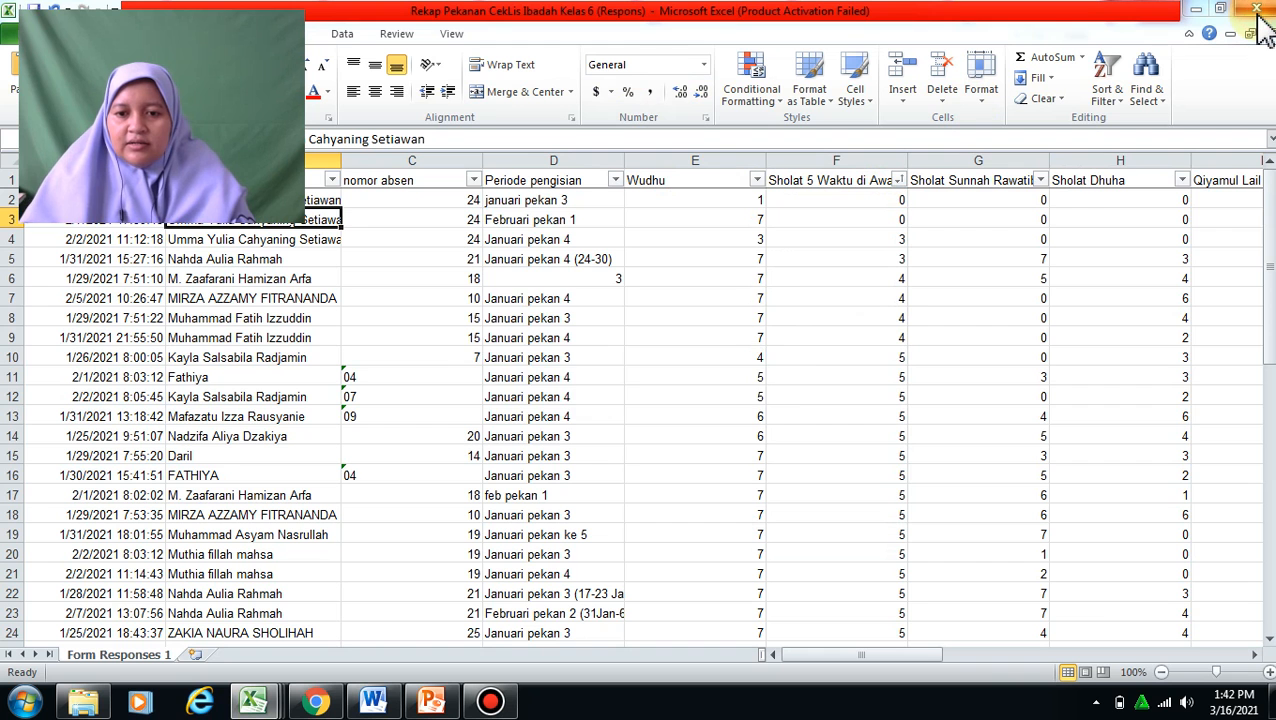
key("Return")
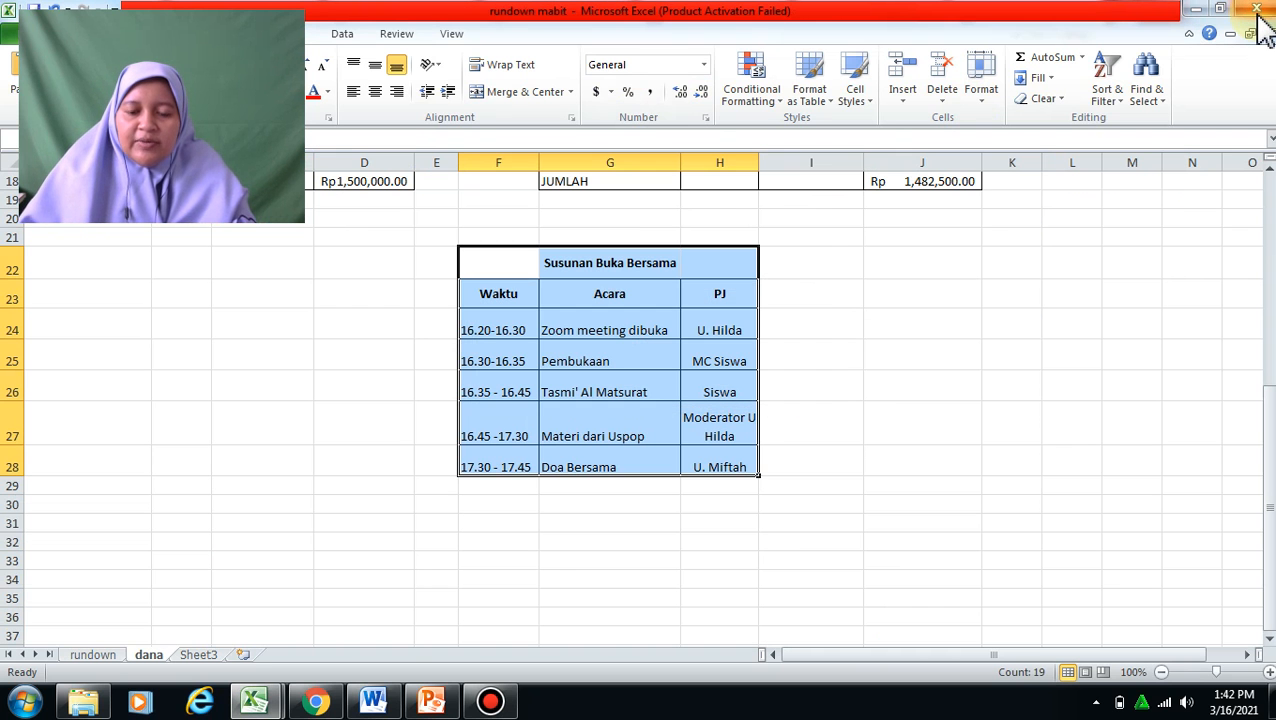
- Switch to Chrome, close the response spreadsheet's tab, and start a file upload to My Drive
left_click(332, 706)
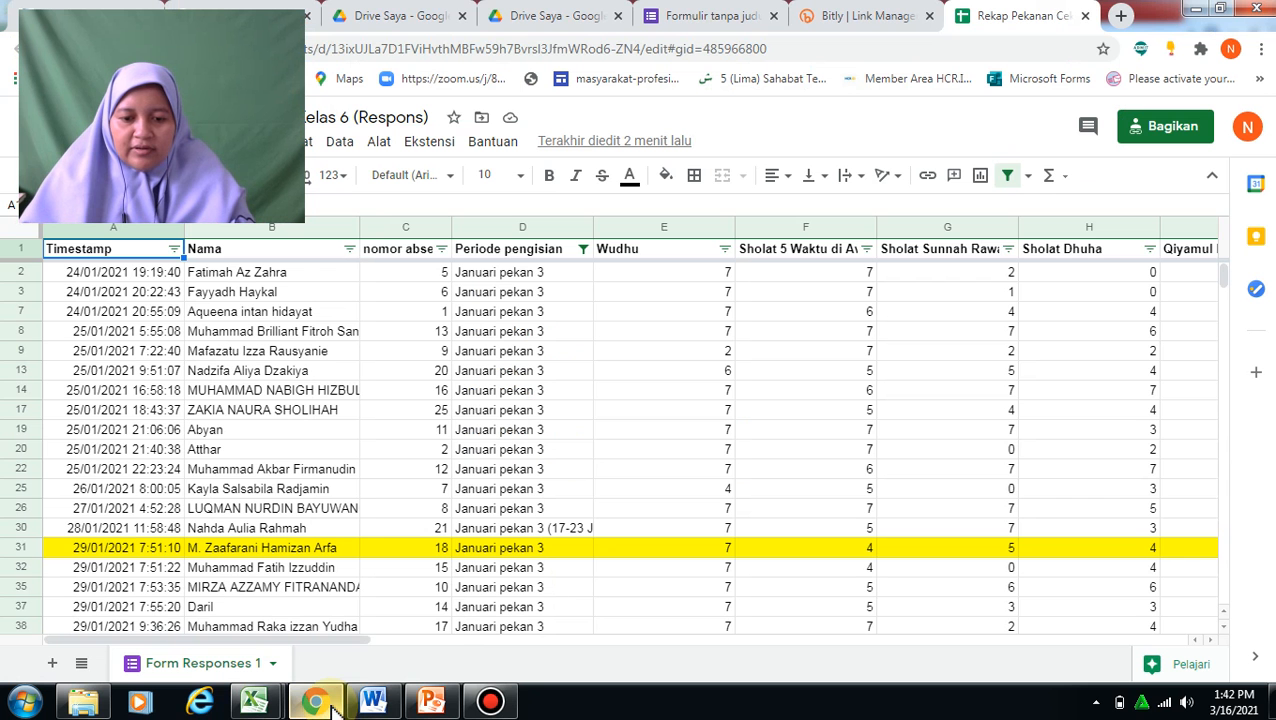
left_click(1085, 16)
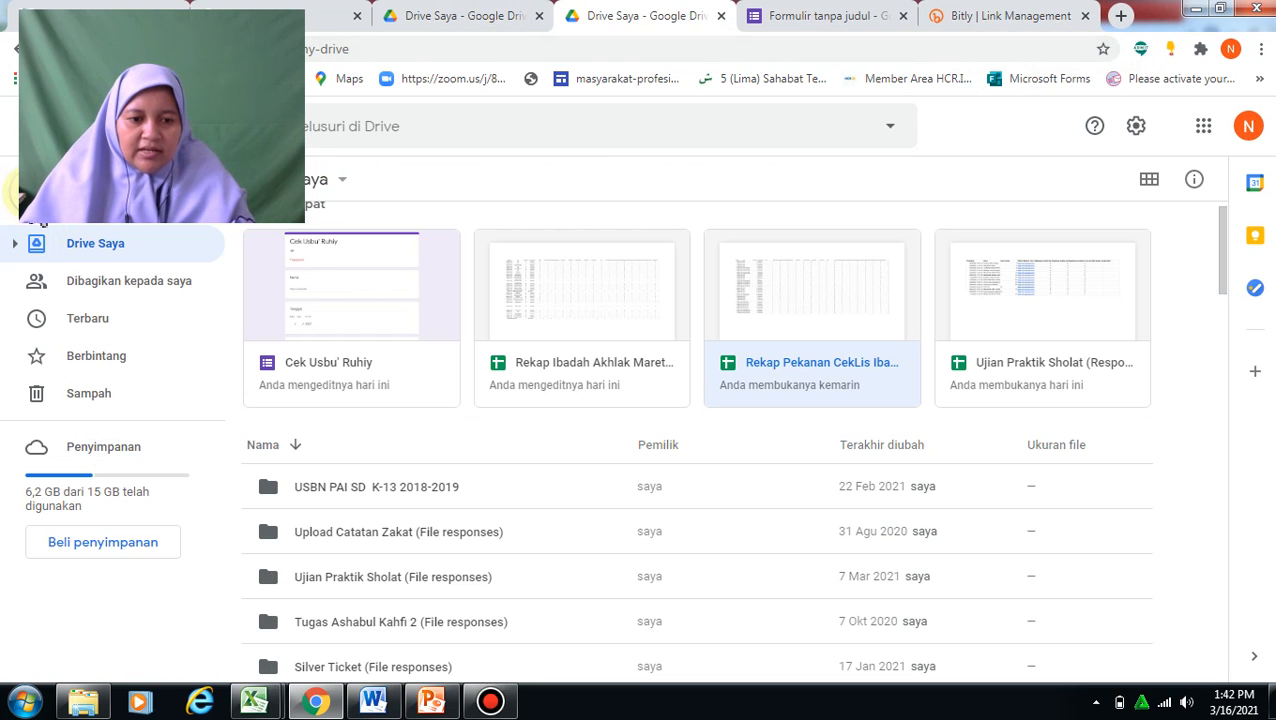
left_click(36, 196)
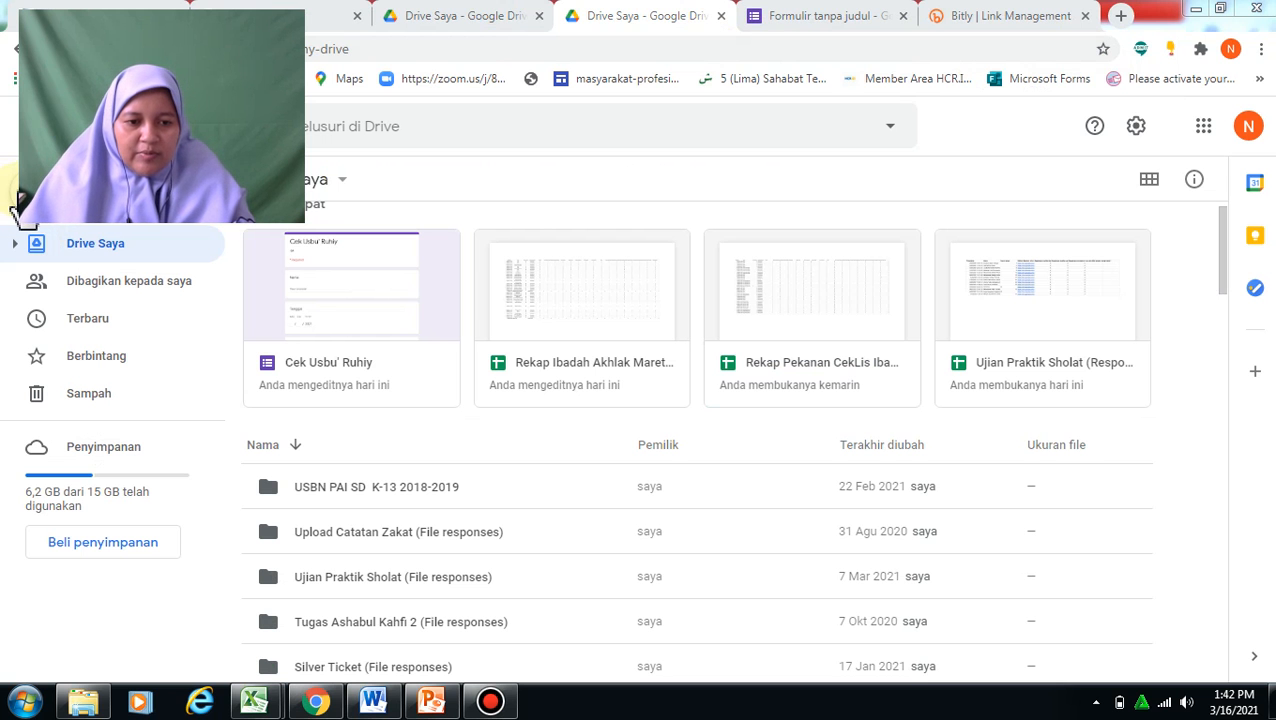
left_click(20, 205)
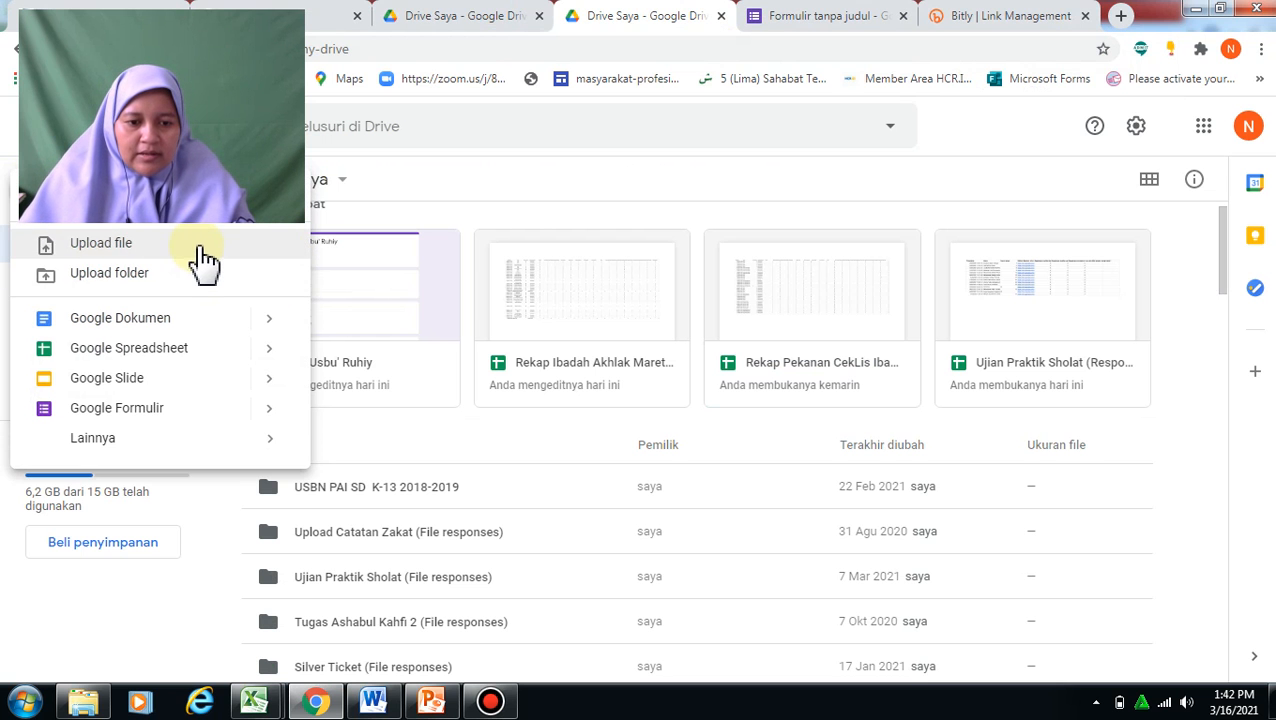
left_click(198, 248)
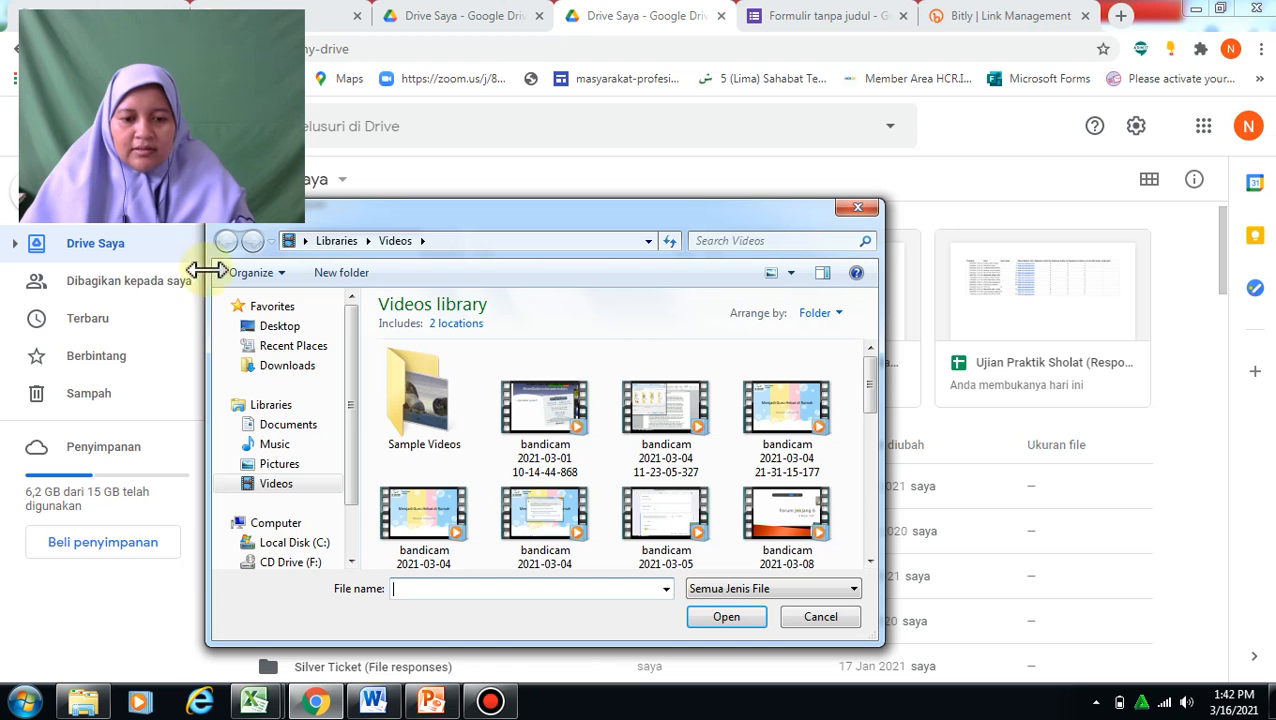
- Search the Downloads folder for "rek" and upload the Rekap Pekanan CekLis Ibadah Kelas 6 workbook dated 2/7/2021 to Drive
left_click(297, 368)
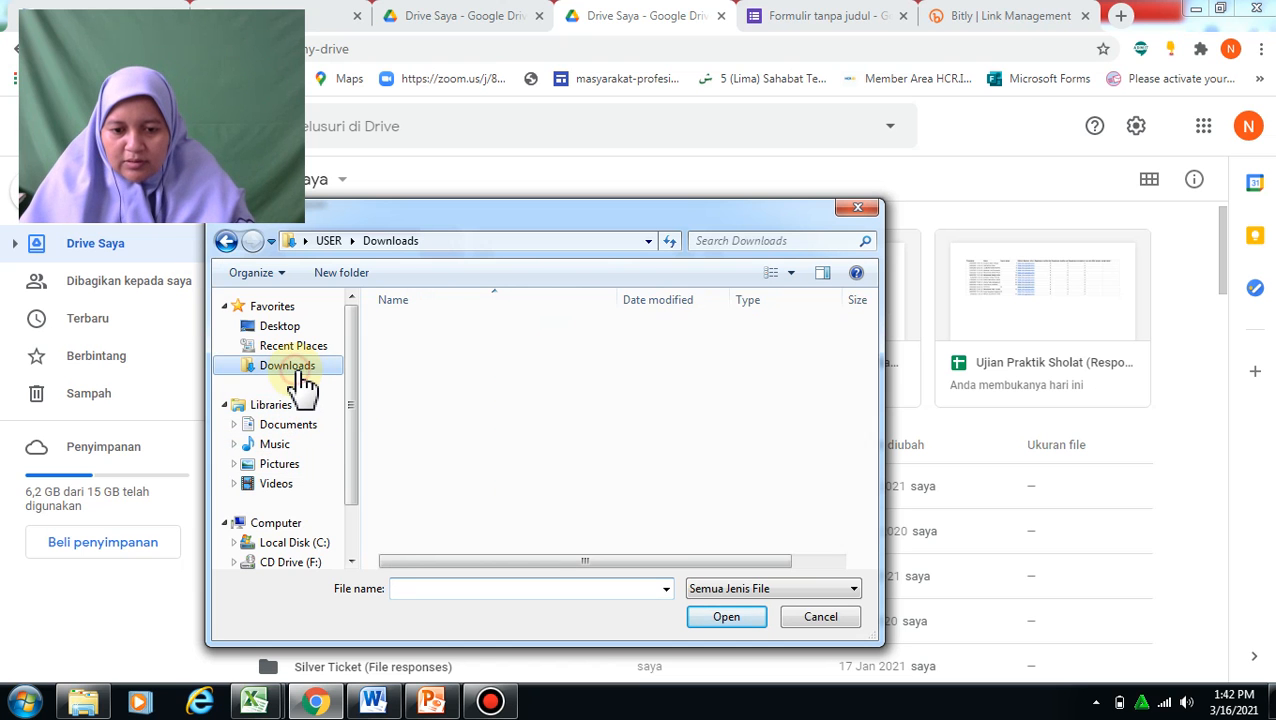
left_click(716, 240)
type("re")
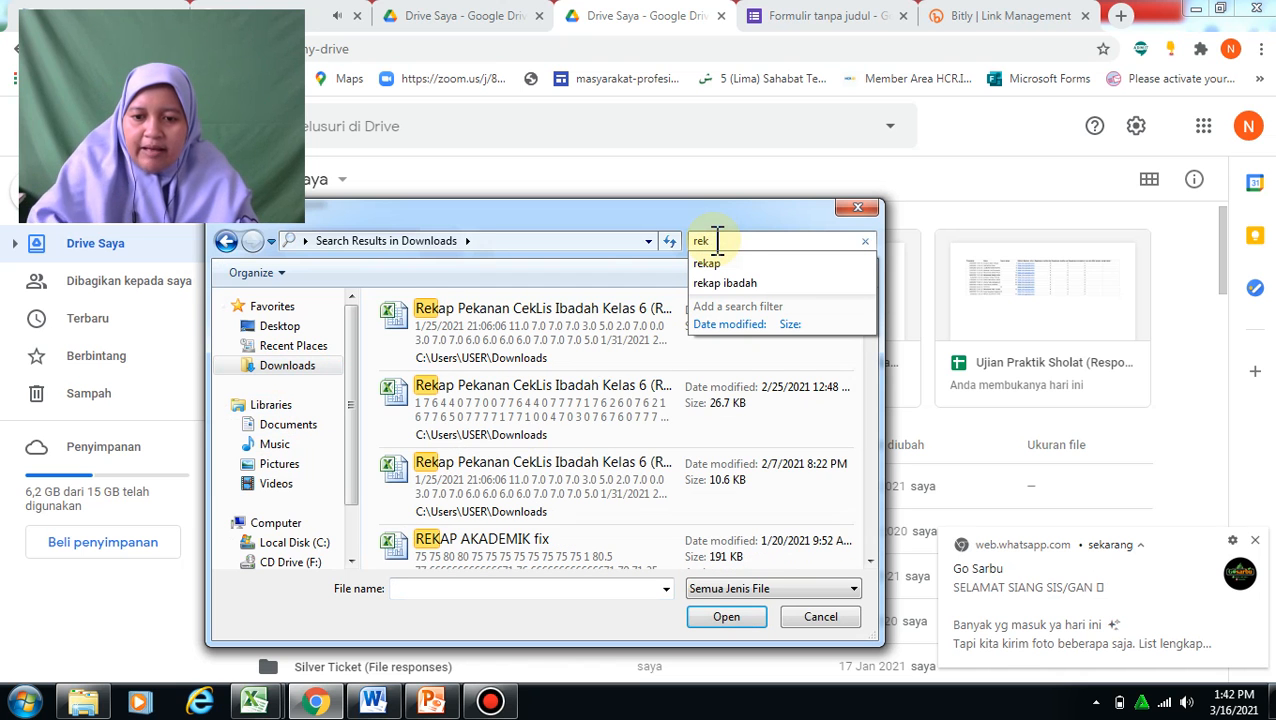
type("k")
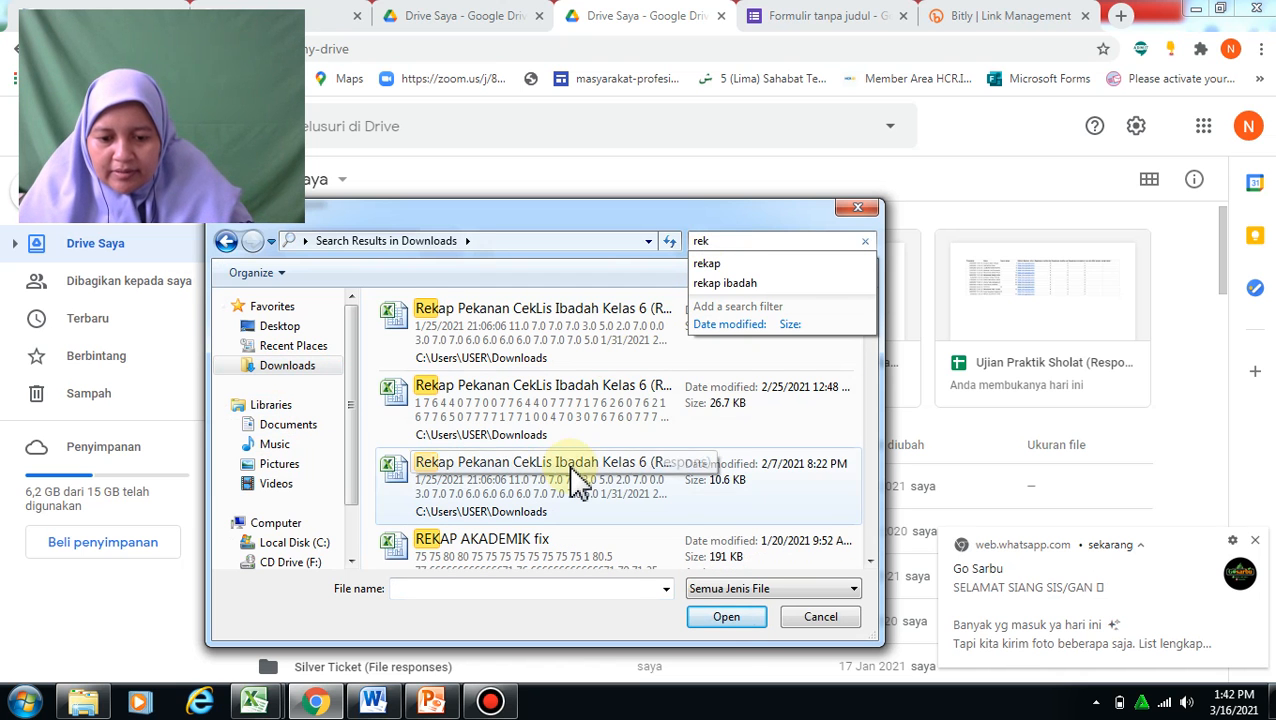
left_click(577, 482)
left_click(720, 617)
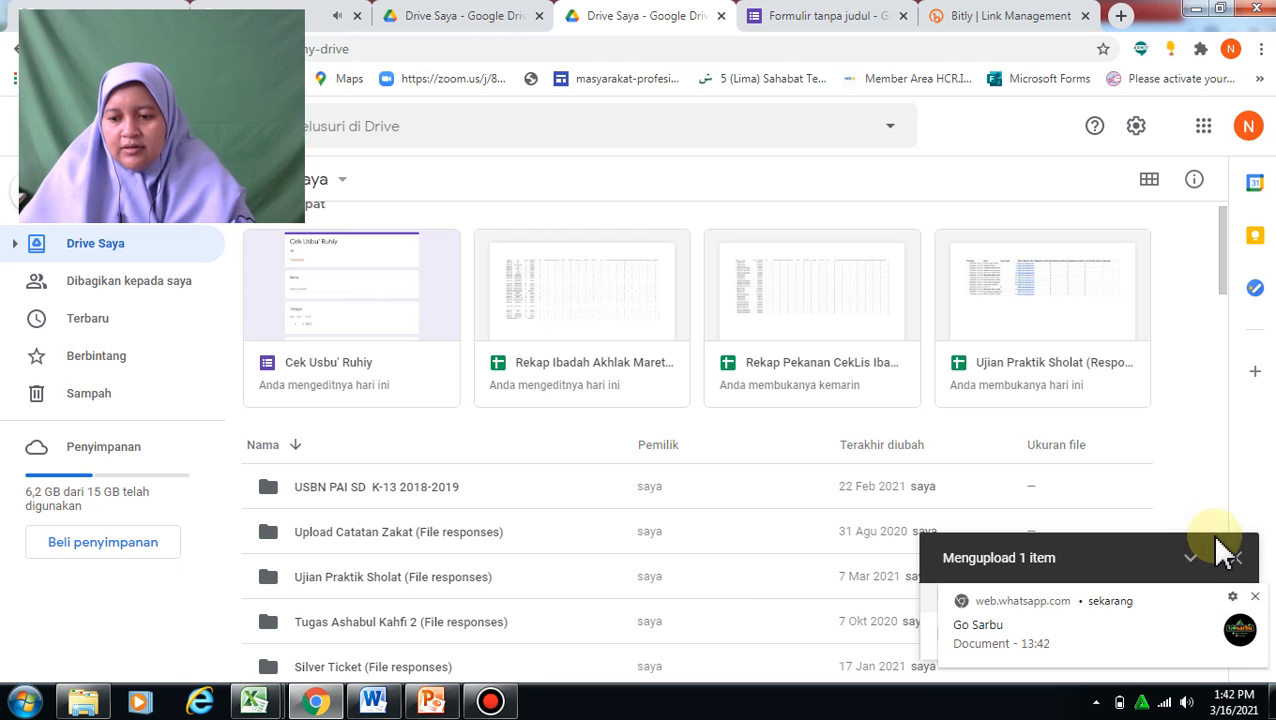
left_click(1238, 558)
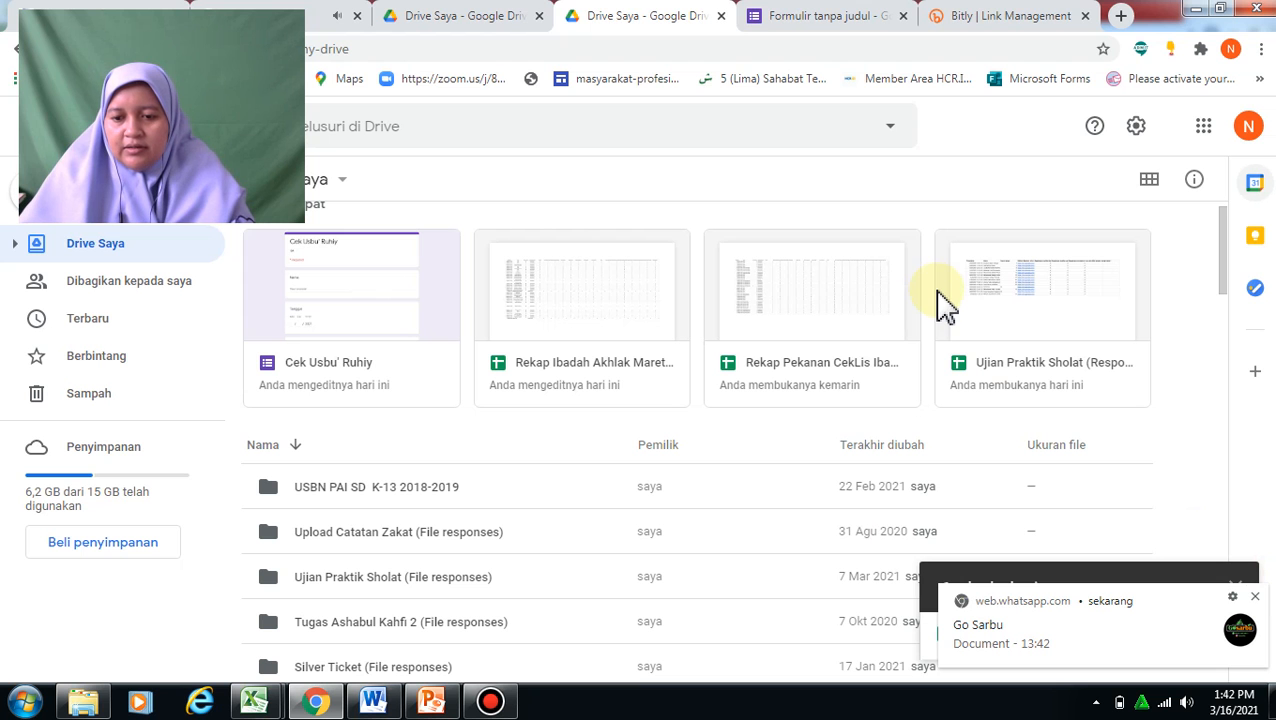
- Open the Rekap Pekanan CekLis Ibadah spreadsheet from Drive, close it, and review its link-sharing settings
left_click(823, 295)
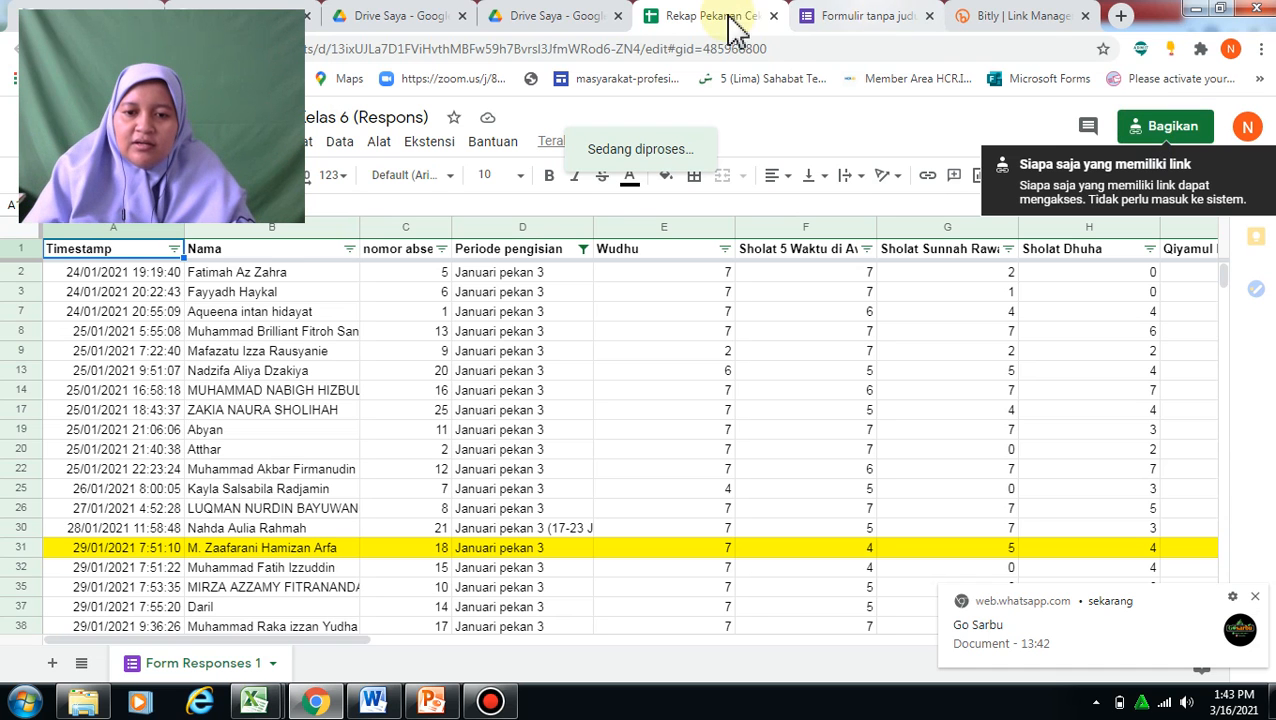
left_click(774, 16)
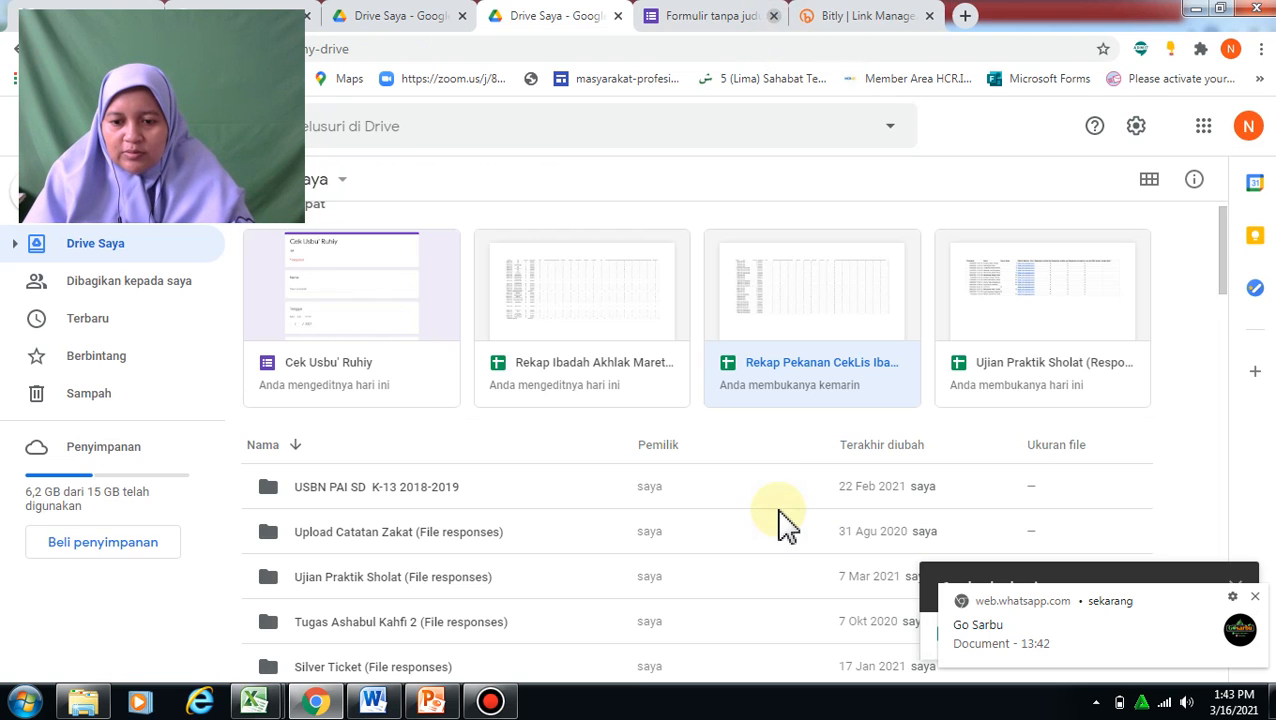
left_click(794, 282)
right_click(793, 284)
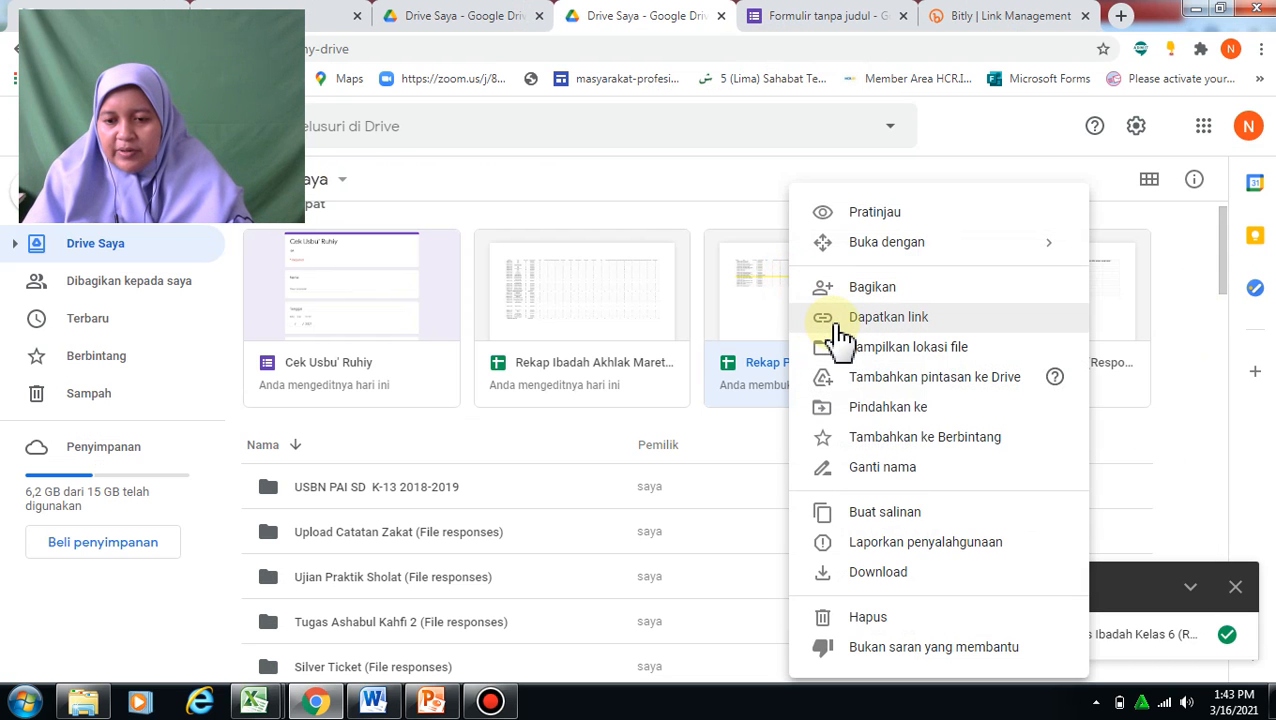
left_click(838, 318)
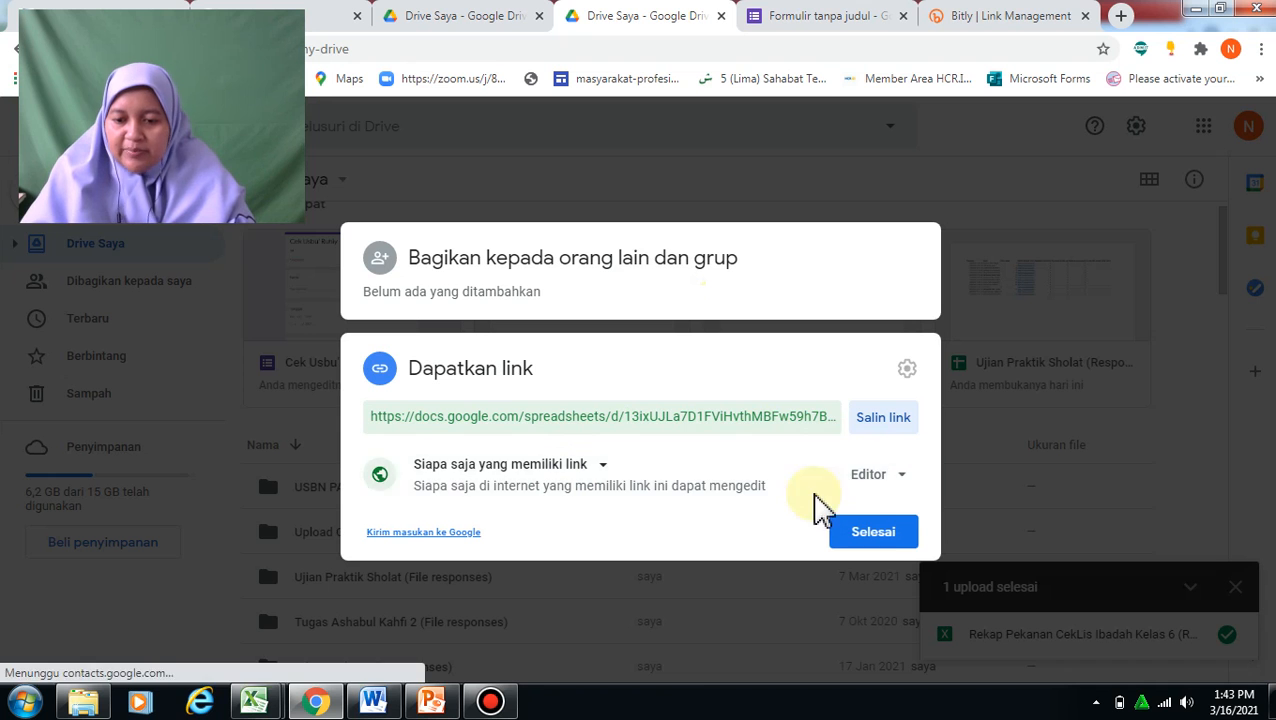
left_click(874, 533)
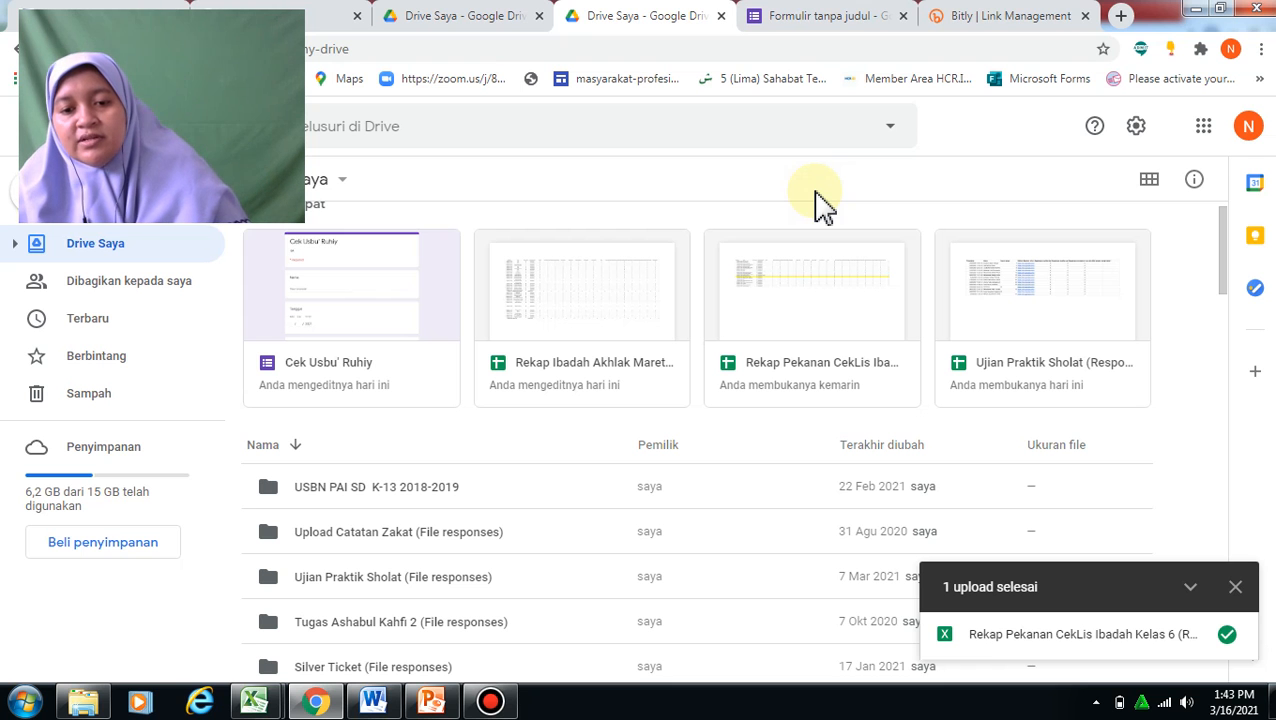
- Return to the Form Kehadiran Buka Bersama form, dismiss its send dialog, and view the form's responses
left_click(815, 24)
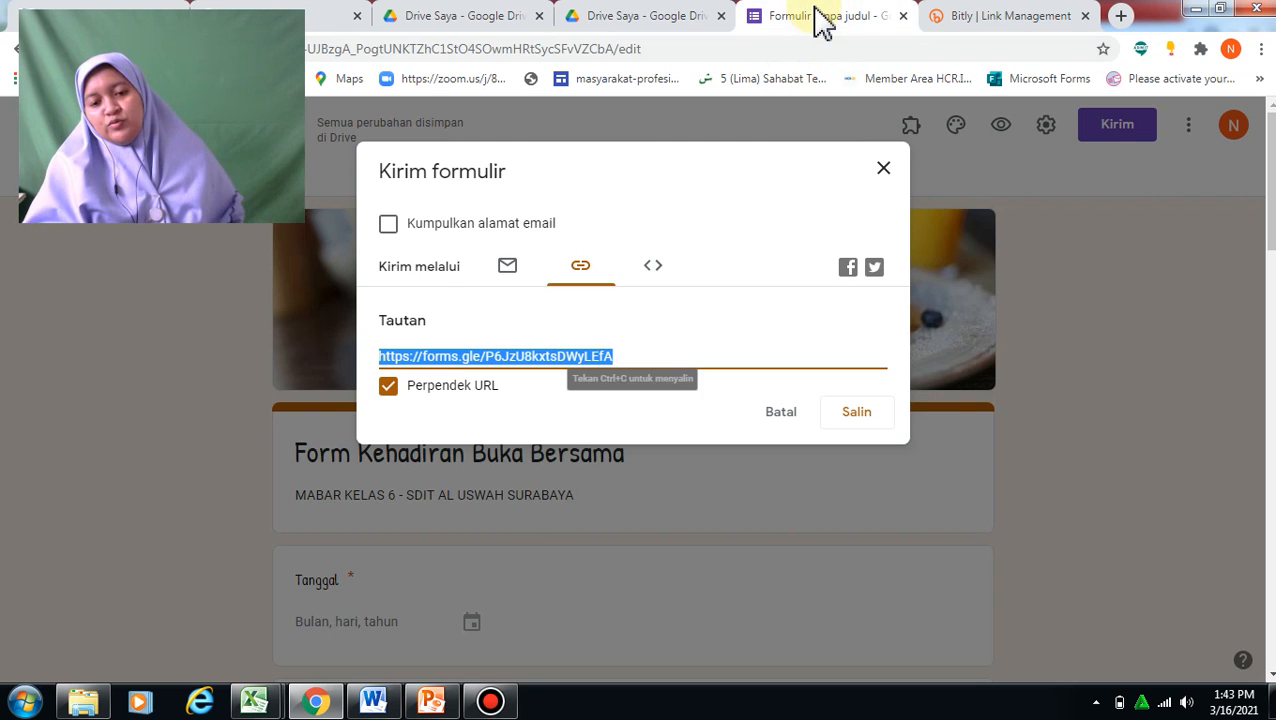
left_click(885, 170)
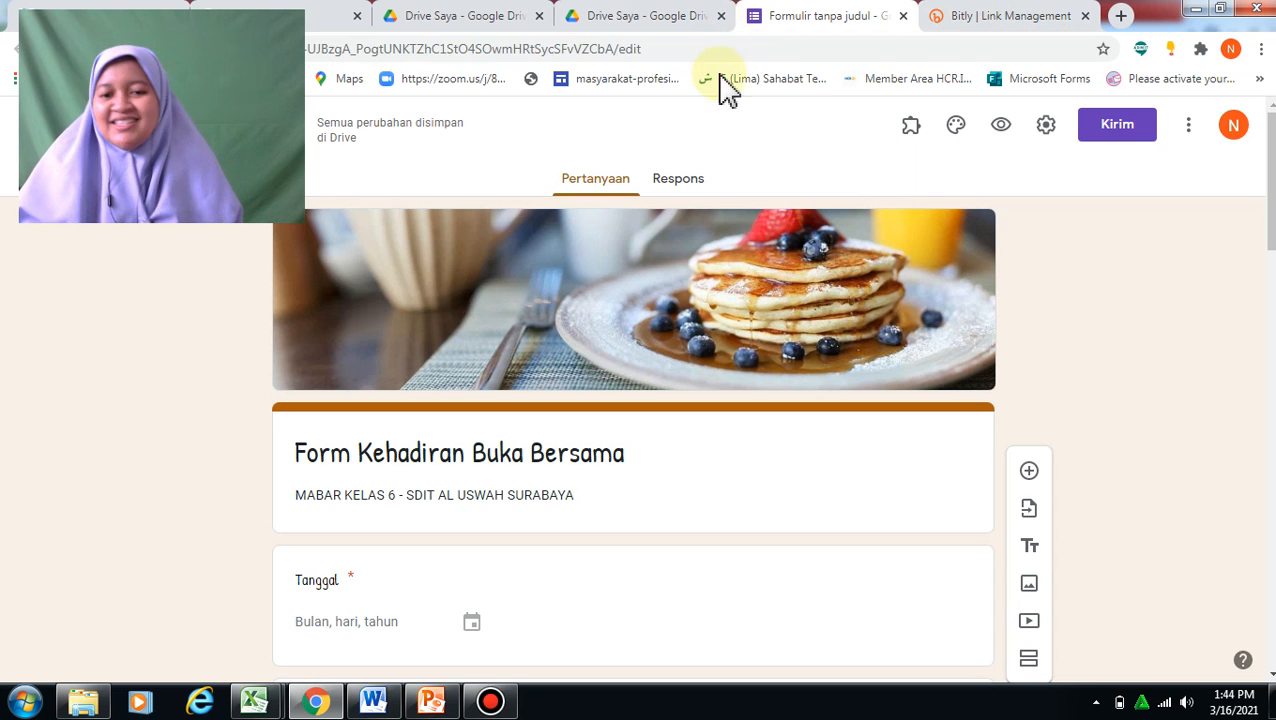
left_click(680, 184)
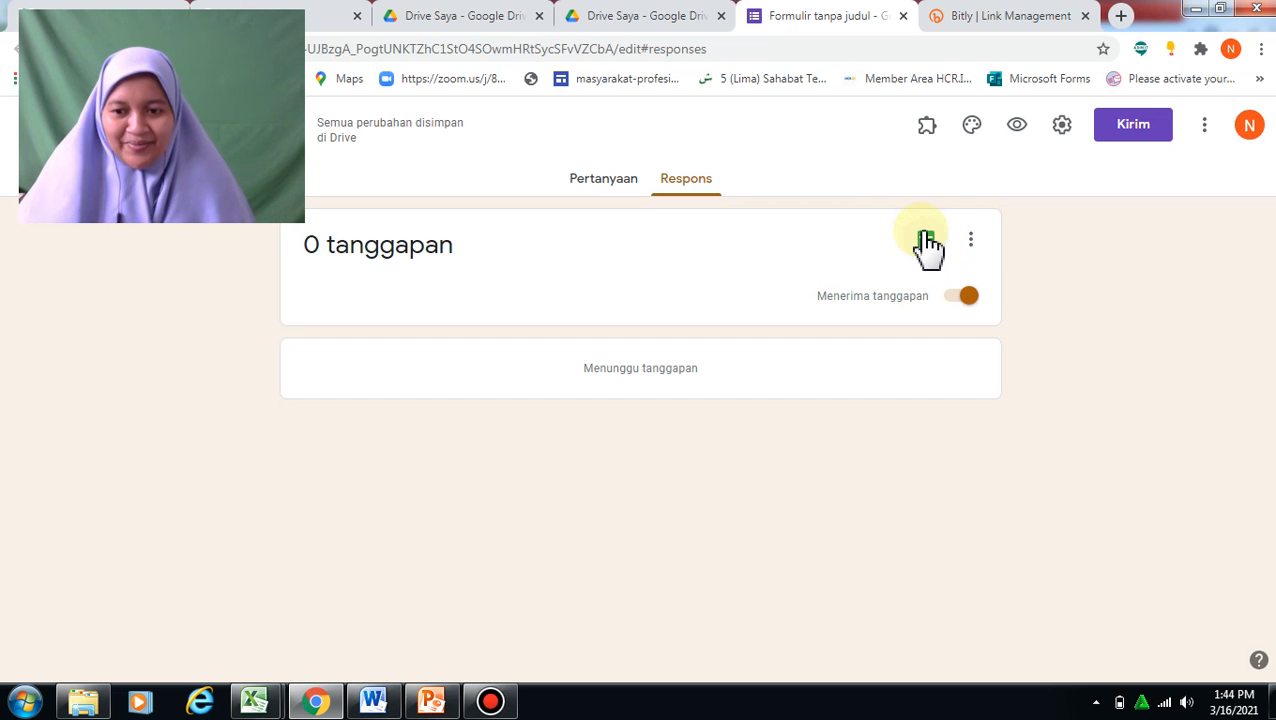
left_click(493, 703)
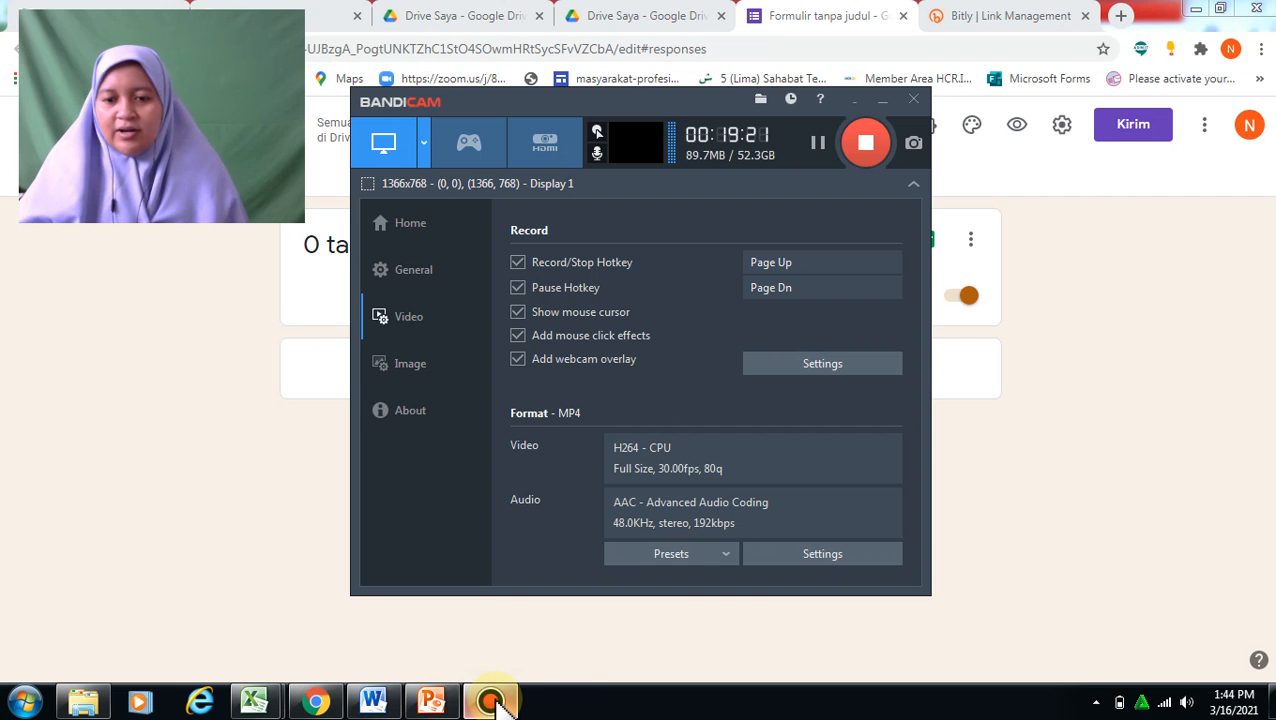